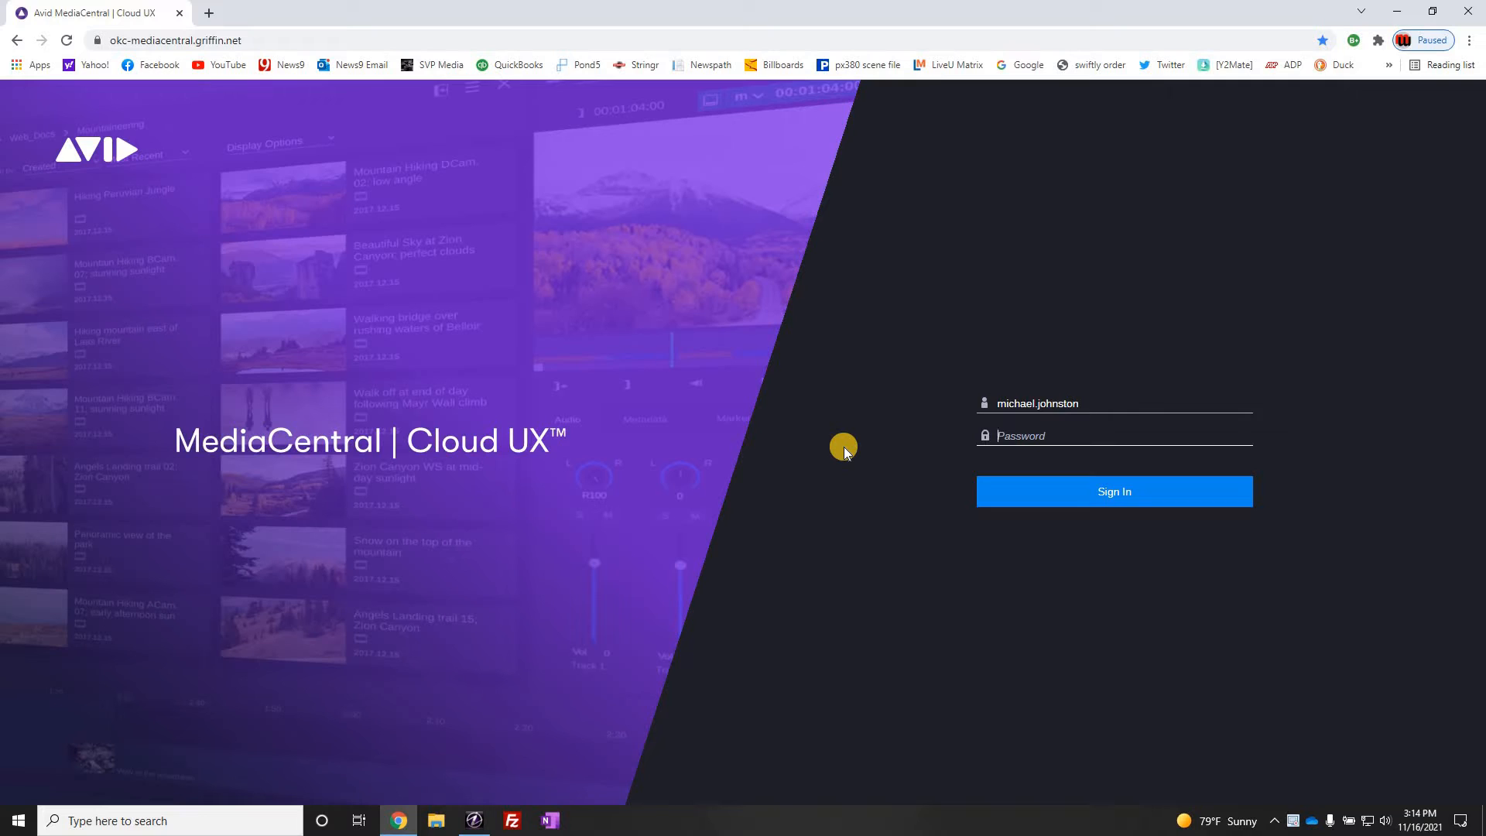
Step: Sign in with the account password and show the media viewer beside the asset browser
text(•••••••••)
key(Return)
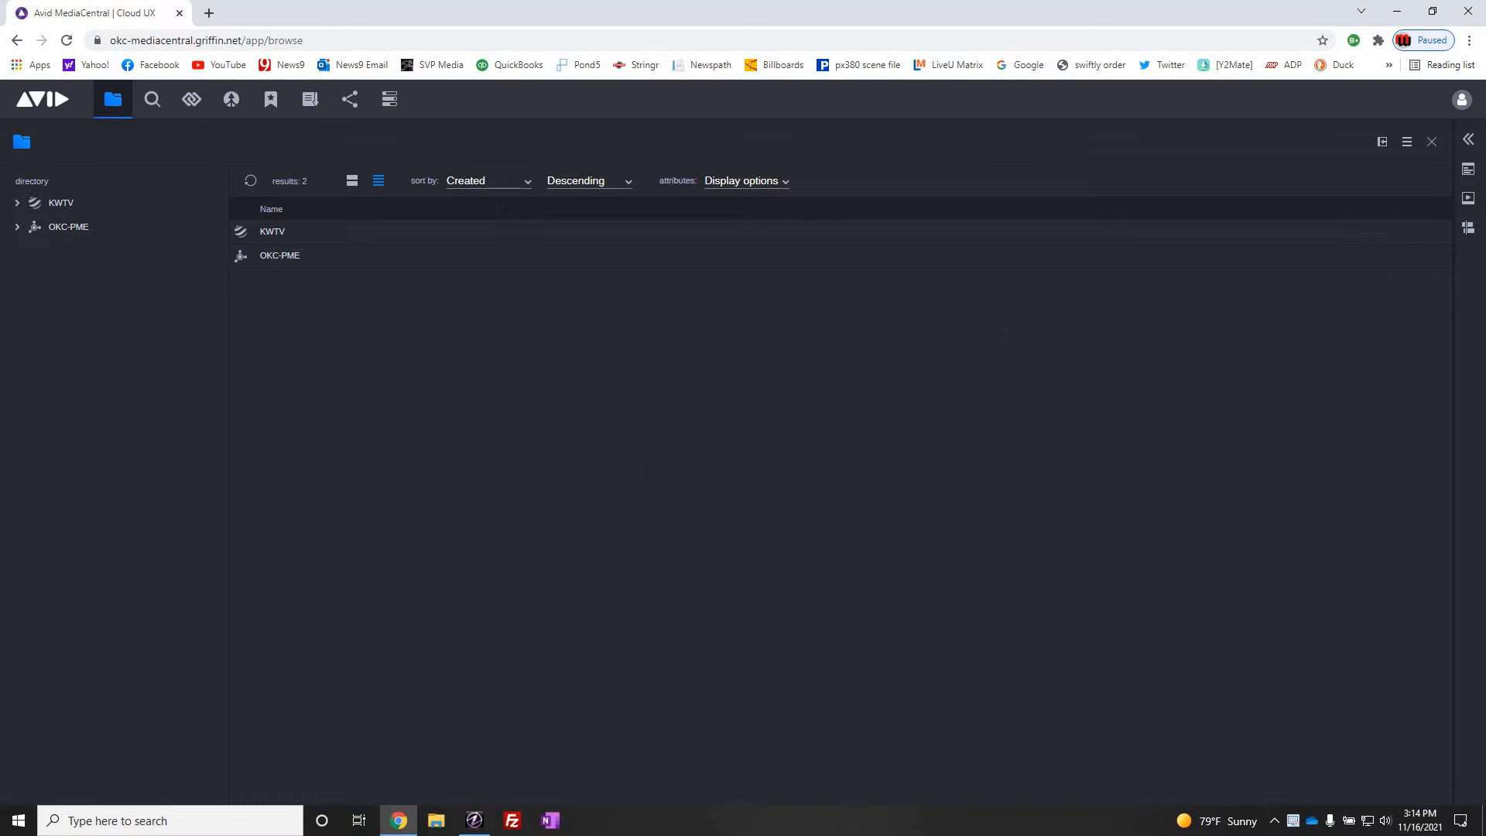
click(1466, 138)
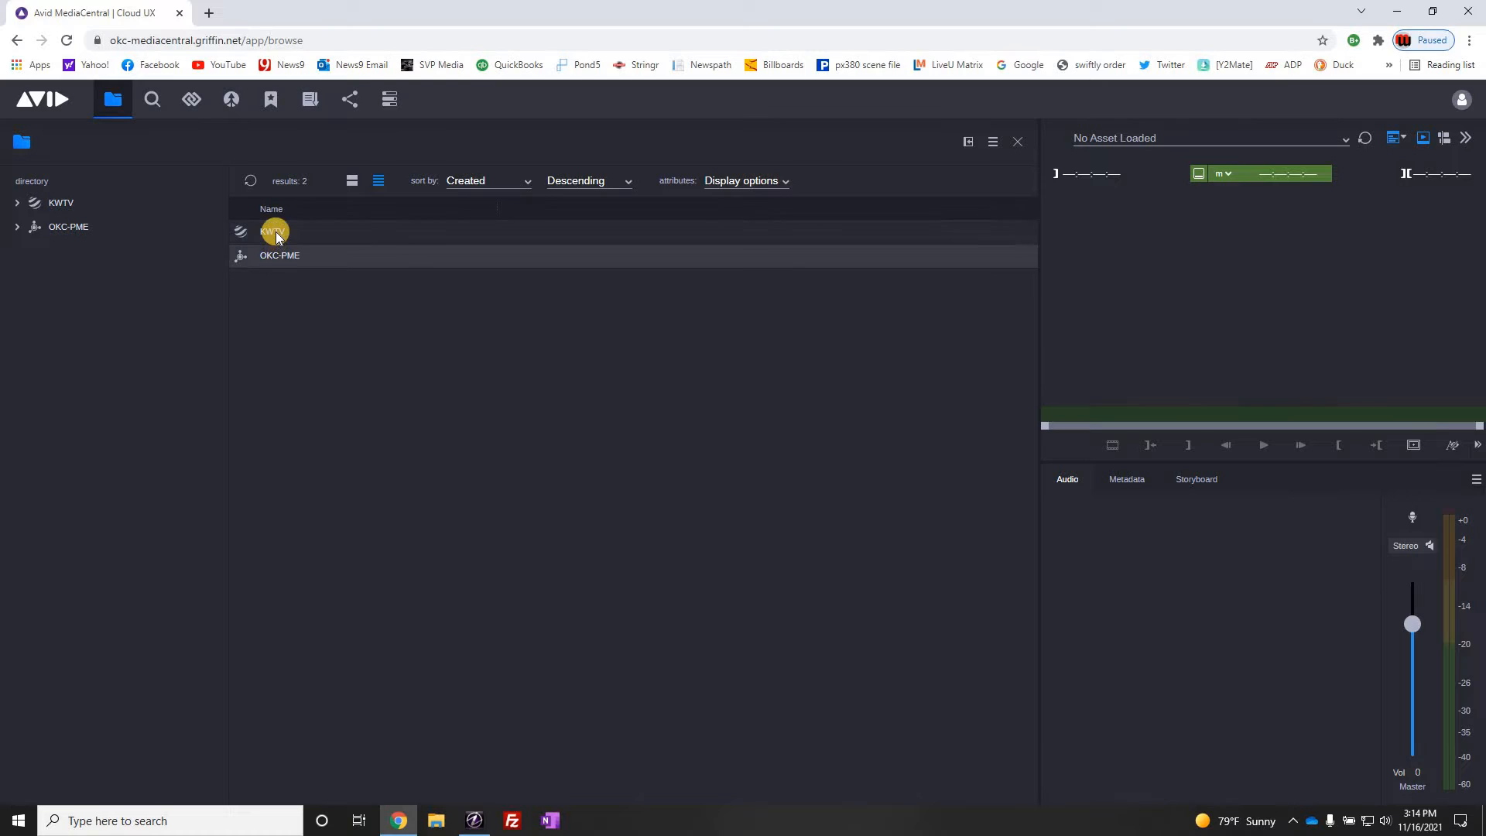
Step: Open the Feeds folder inside Incoming Media on the OKC-PME system
click(272, 257)
click(272, 233)
click(265, 258)
double_click(265, 258)
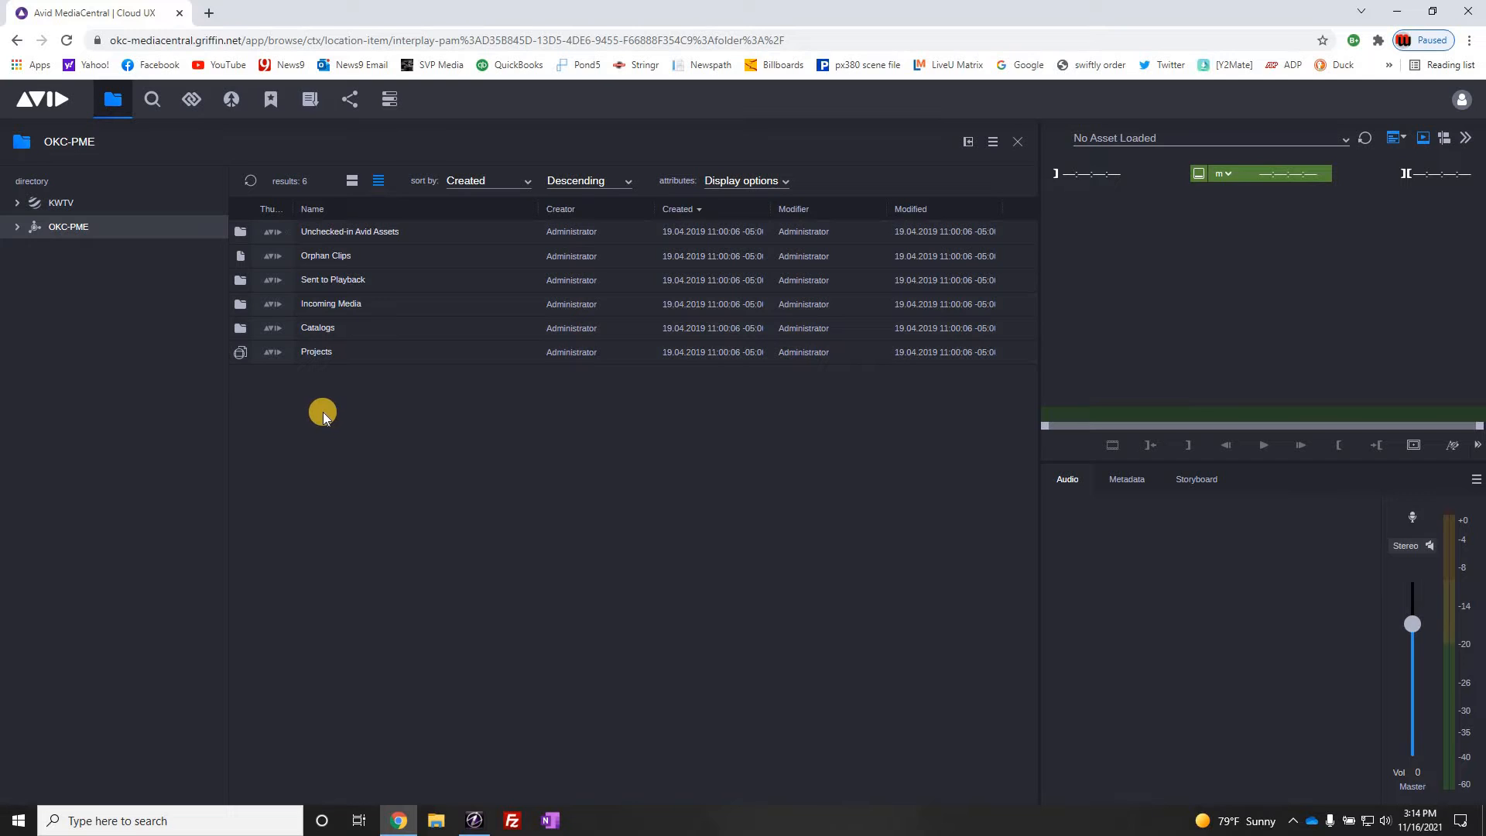
click(313, 355)
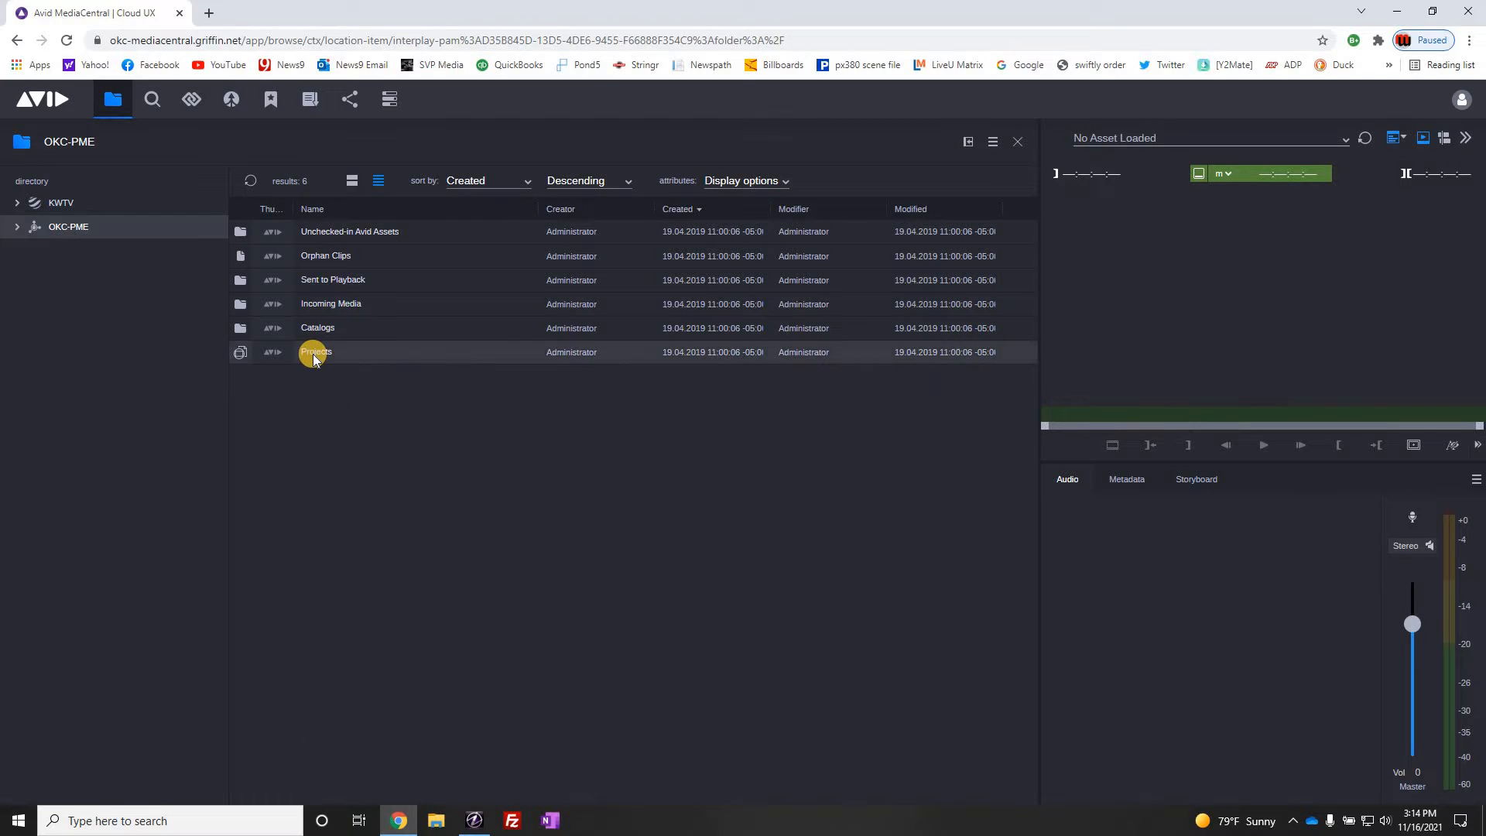
click(324, 307)
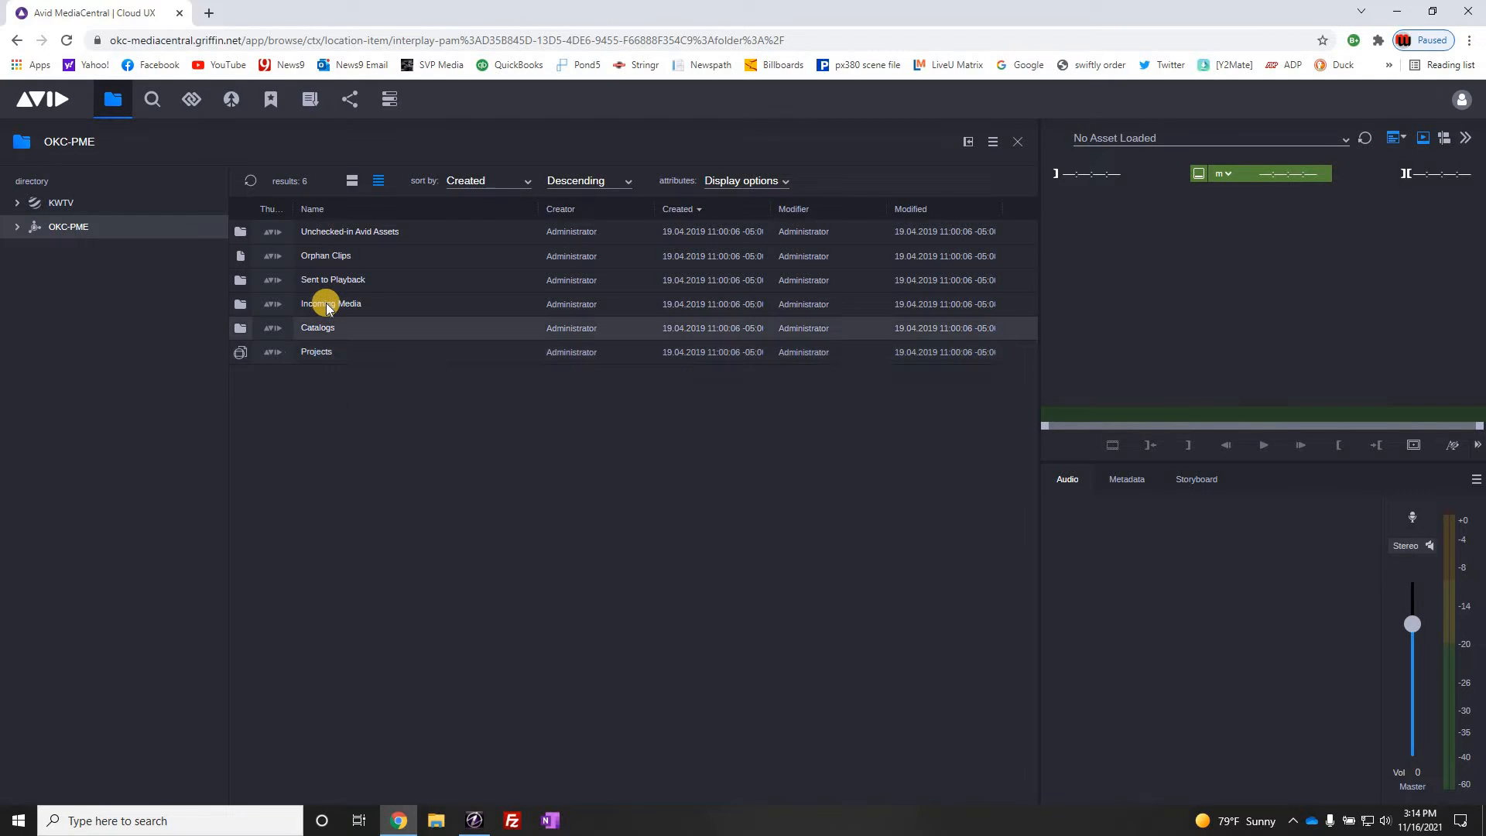
double_click(240, 300)
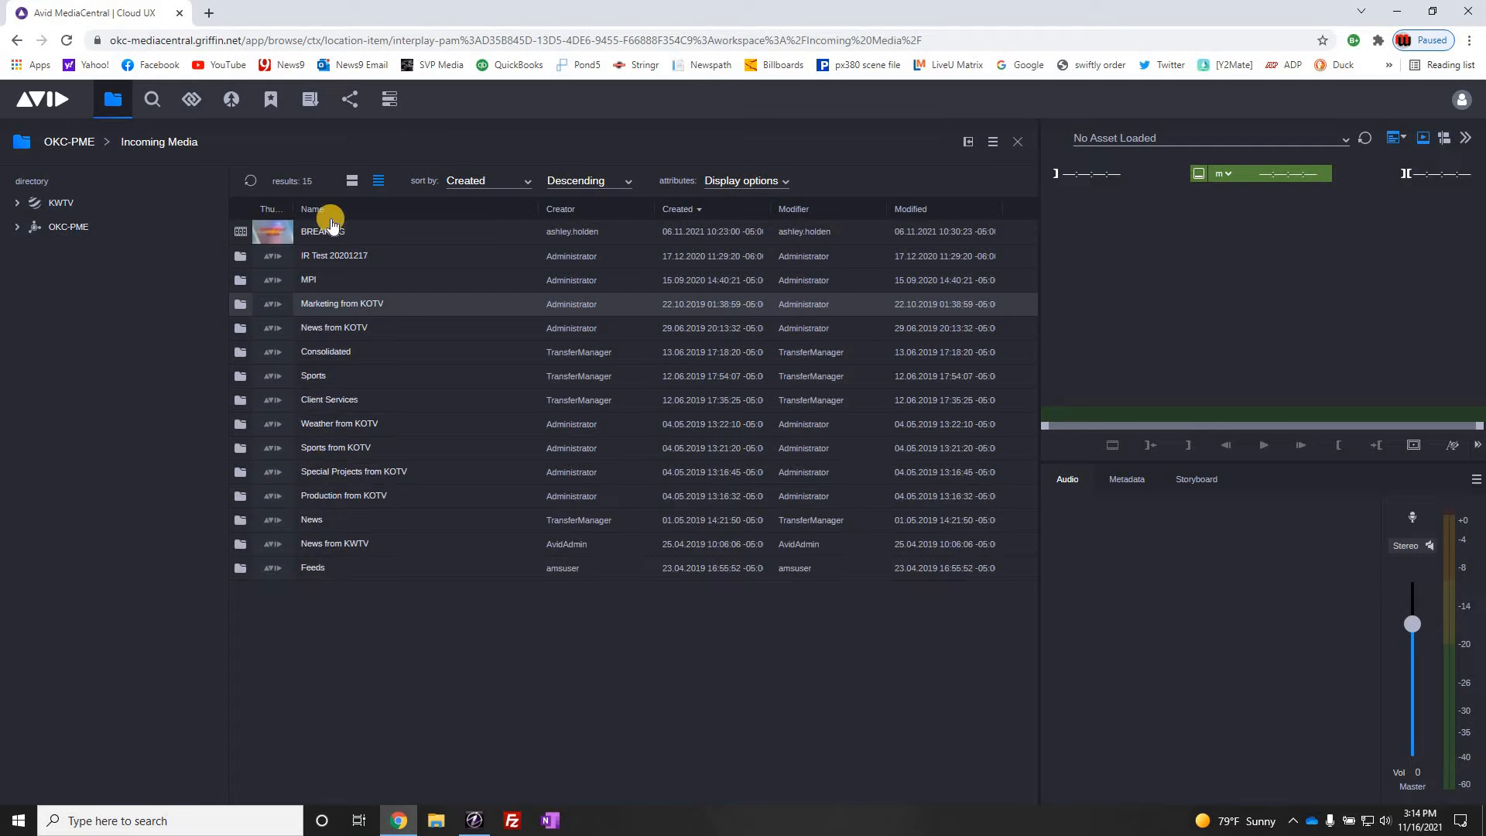
double_click(241, 564)
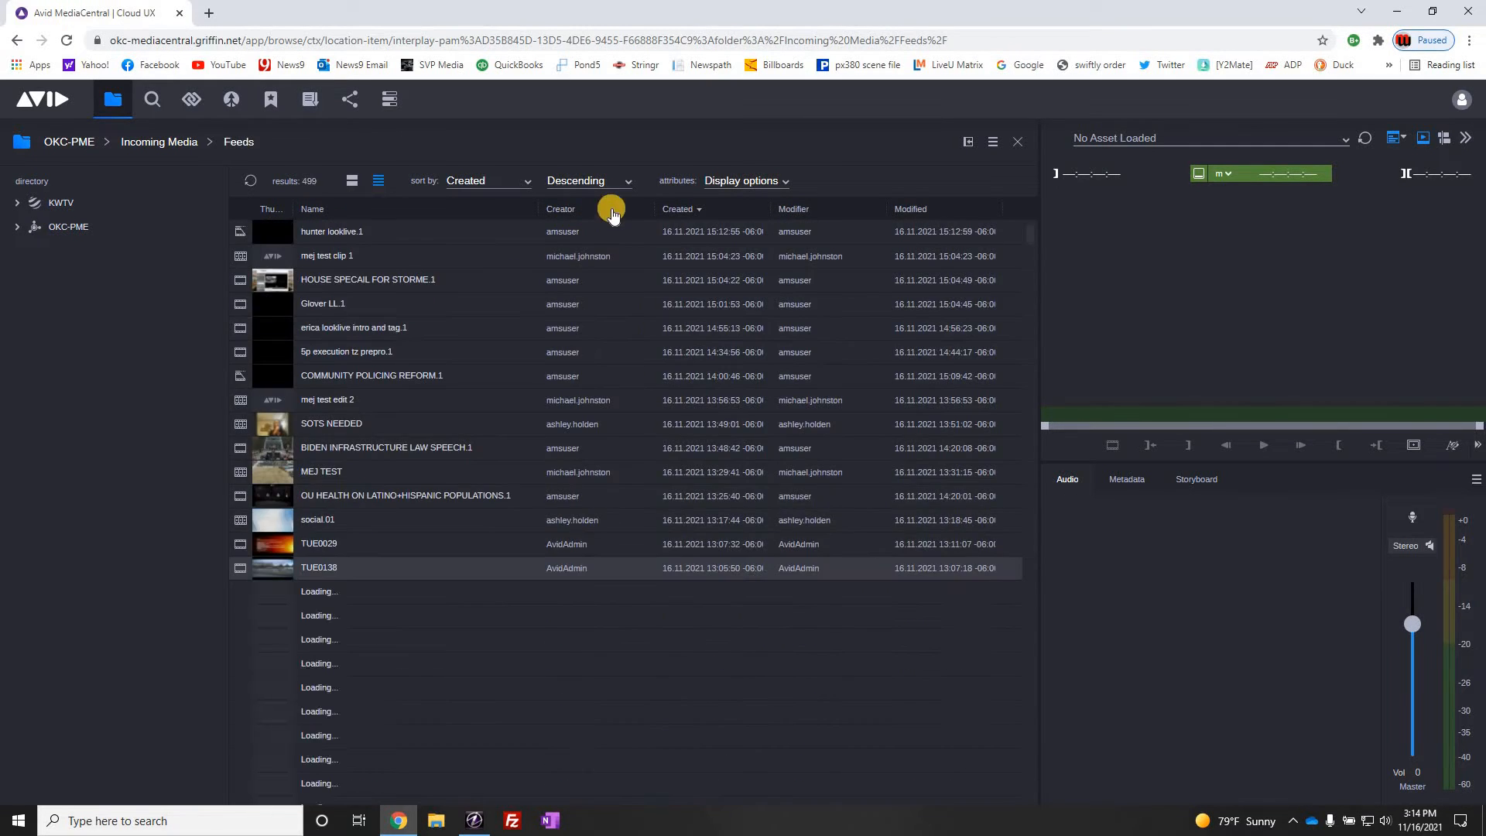
Step: Reverse the feed list's creation-date sorting, restore it to descending order, and refresh the list
click(686, 211)
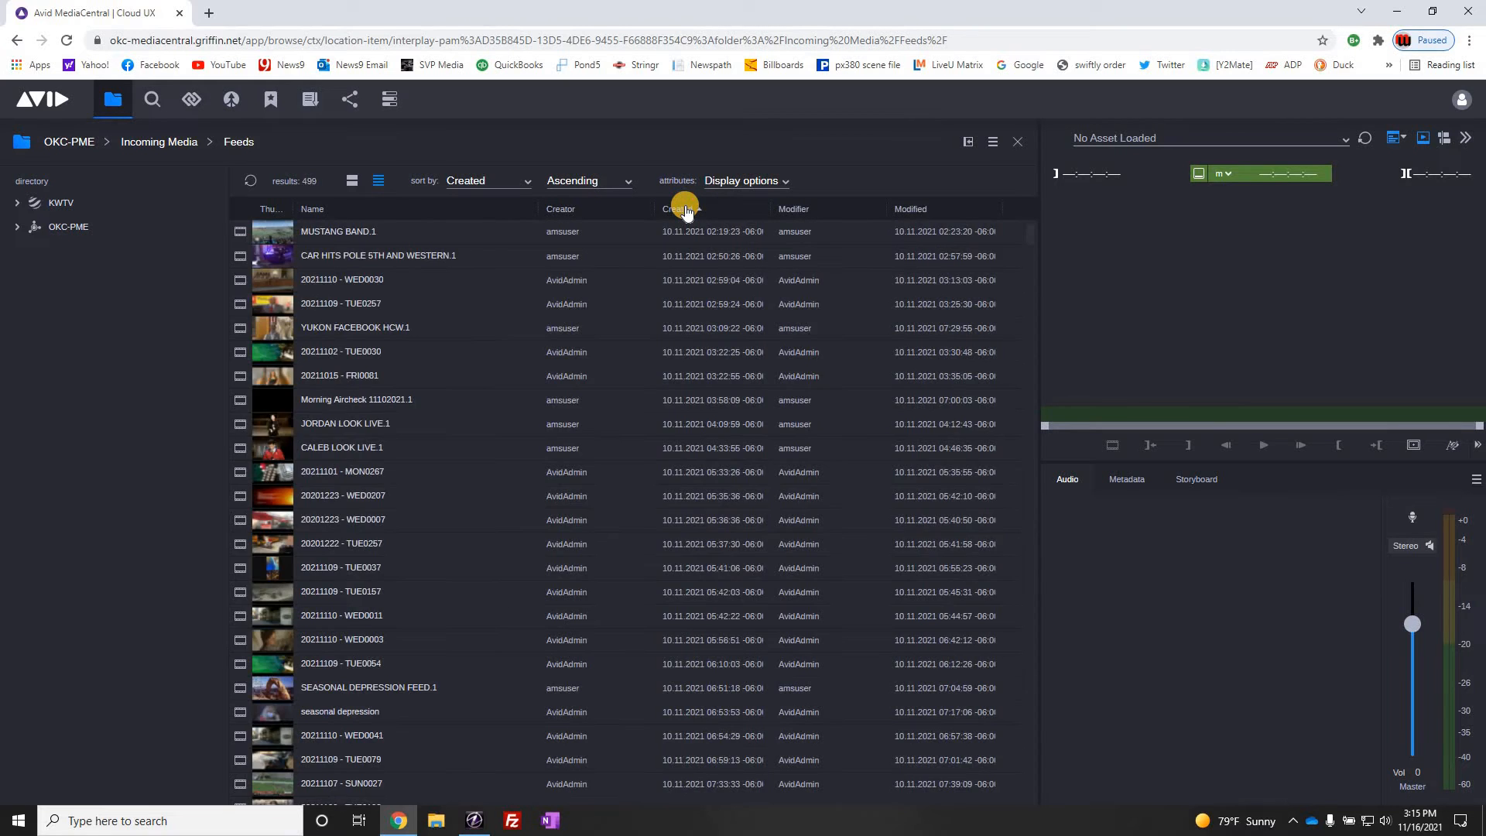
click(687, 211)
click(249, 182)
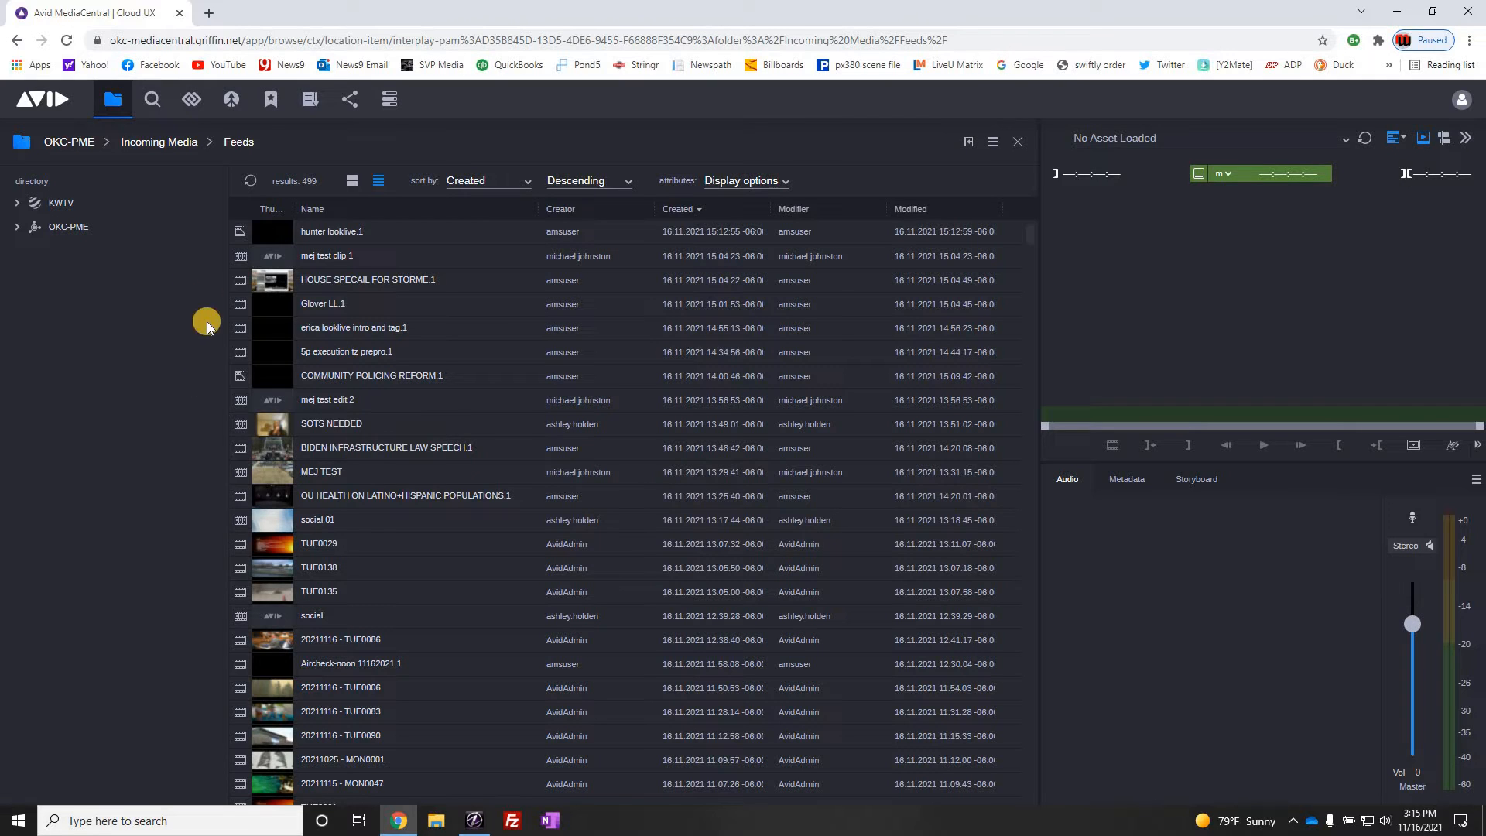
Step: Go back to OKC-PME and open the 02 NEWS folder inside Projects
click(77, 146)
double_click(311, 351)
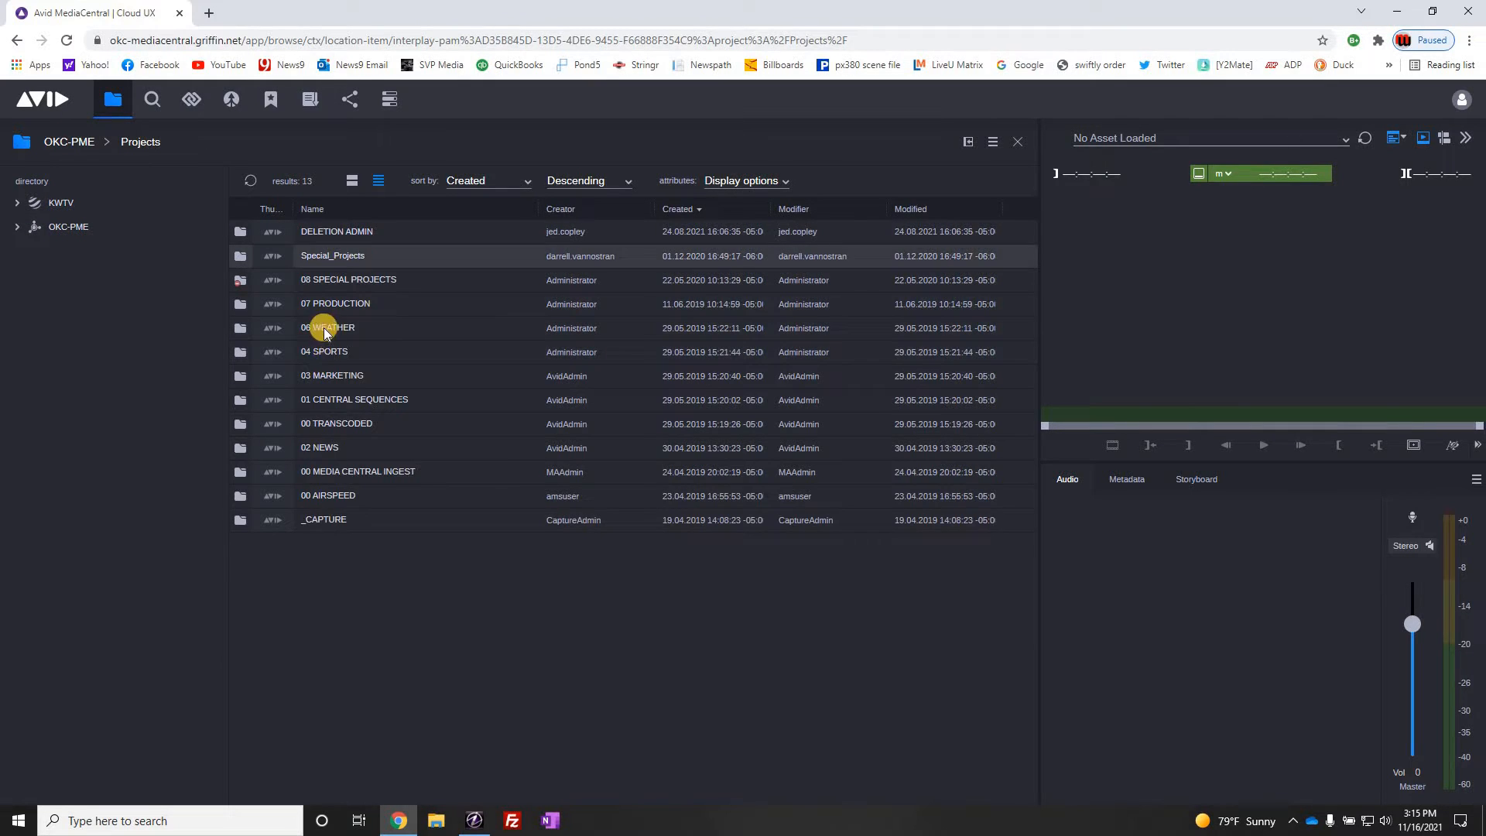
double_click(321, 446)
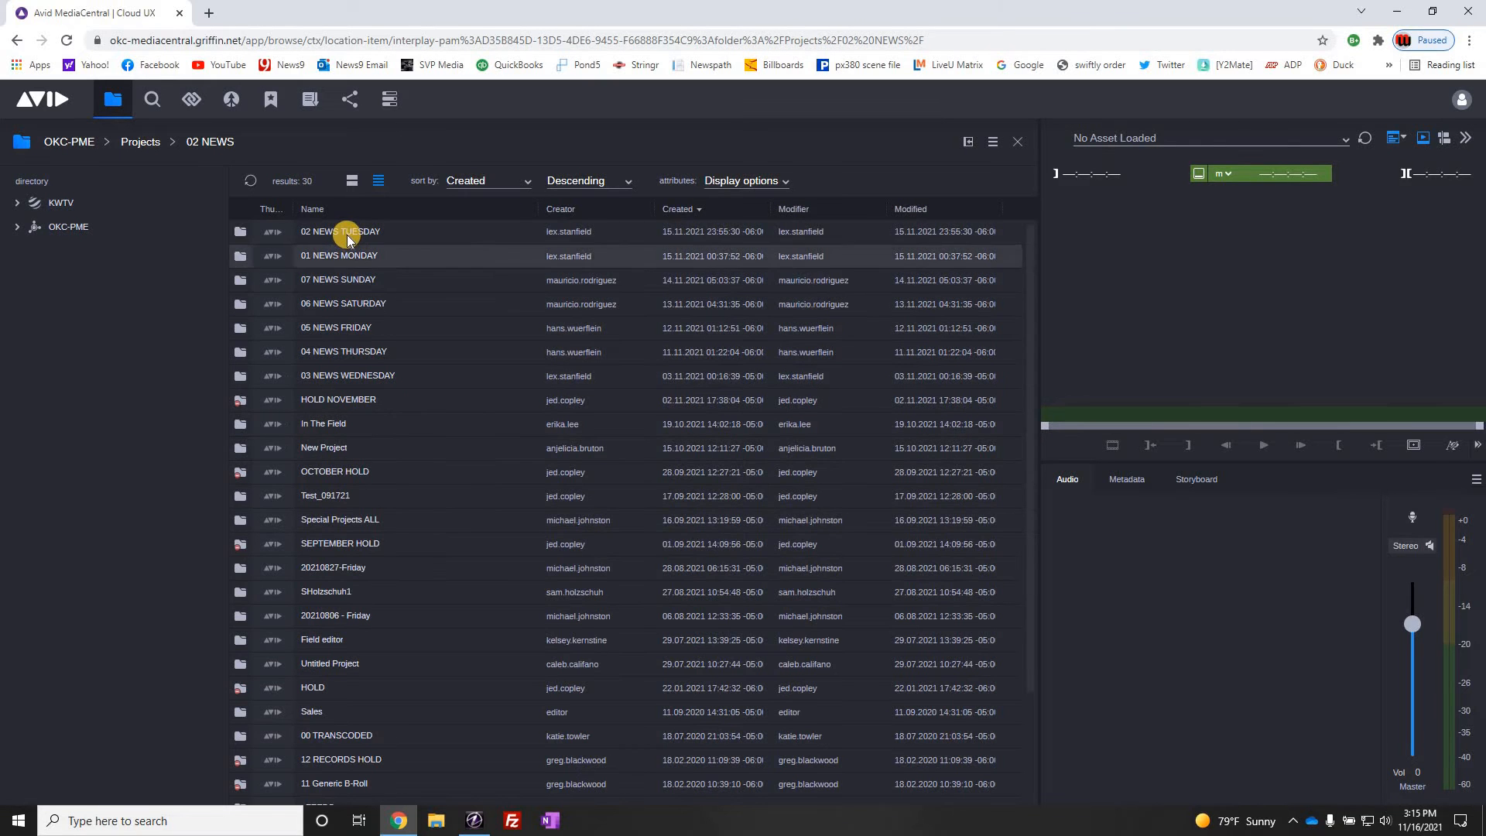
Step: Sort the 02 NEWS folders by name in ascending order and open 02 NEWS TUESDAY
click(338, 209)
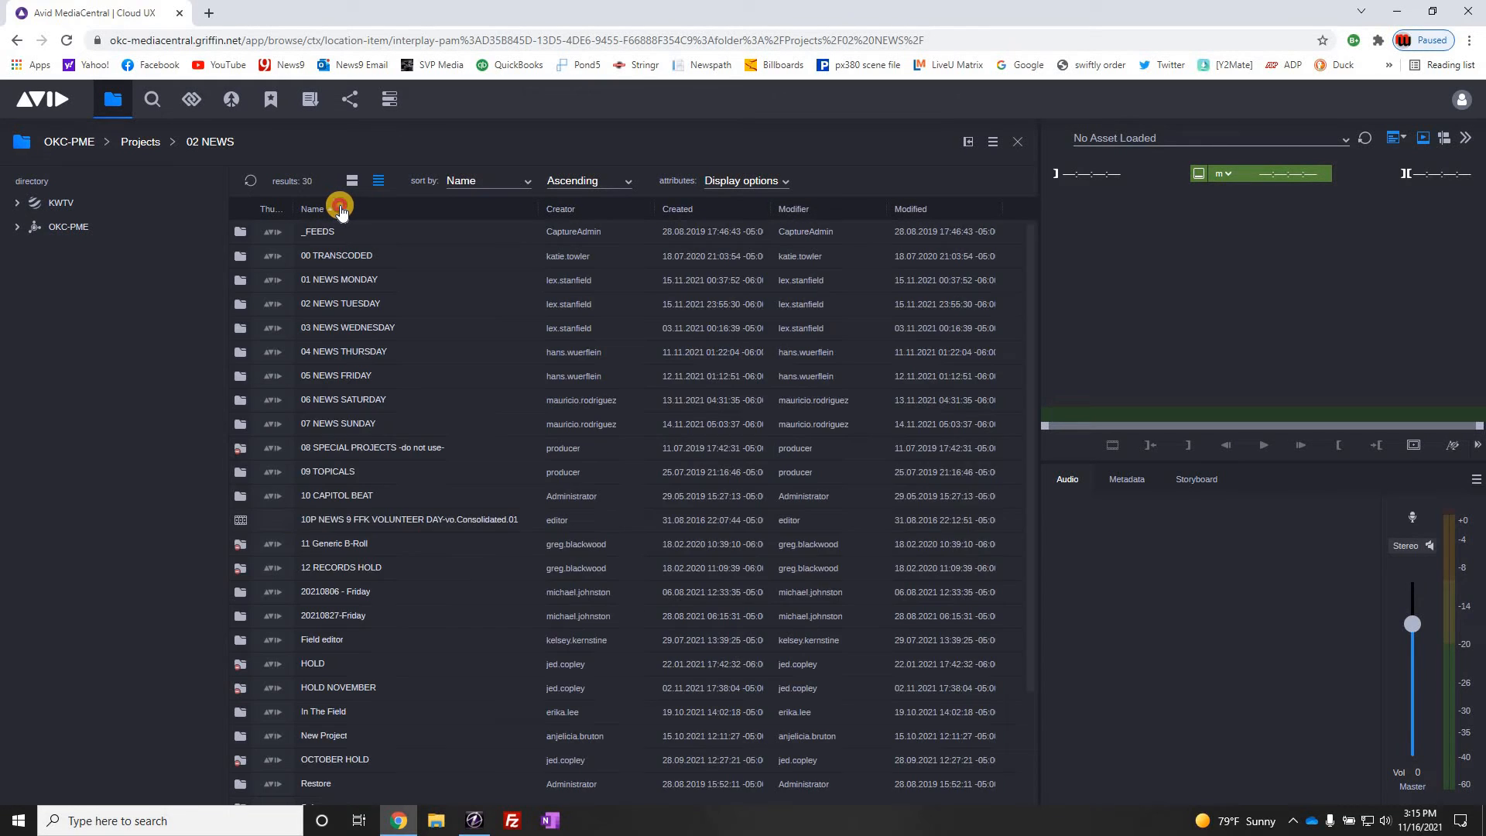
click(338, 210)
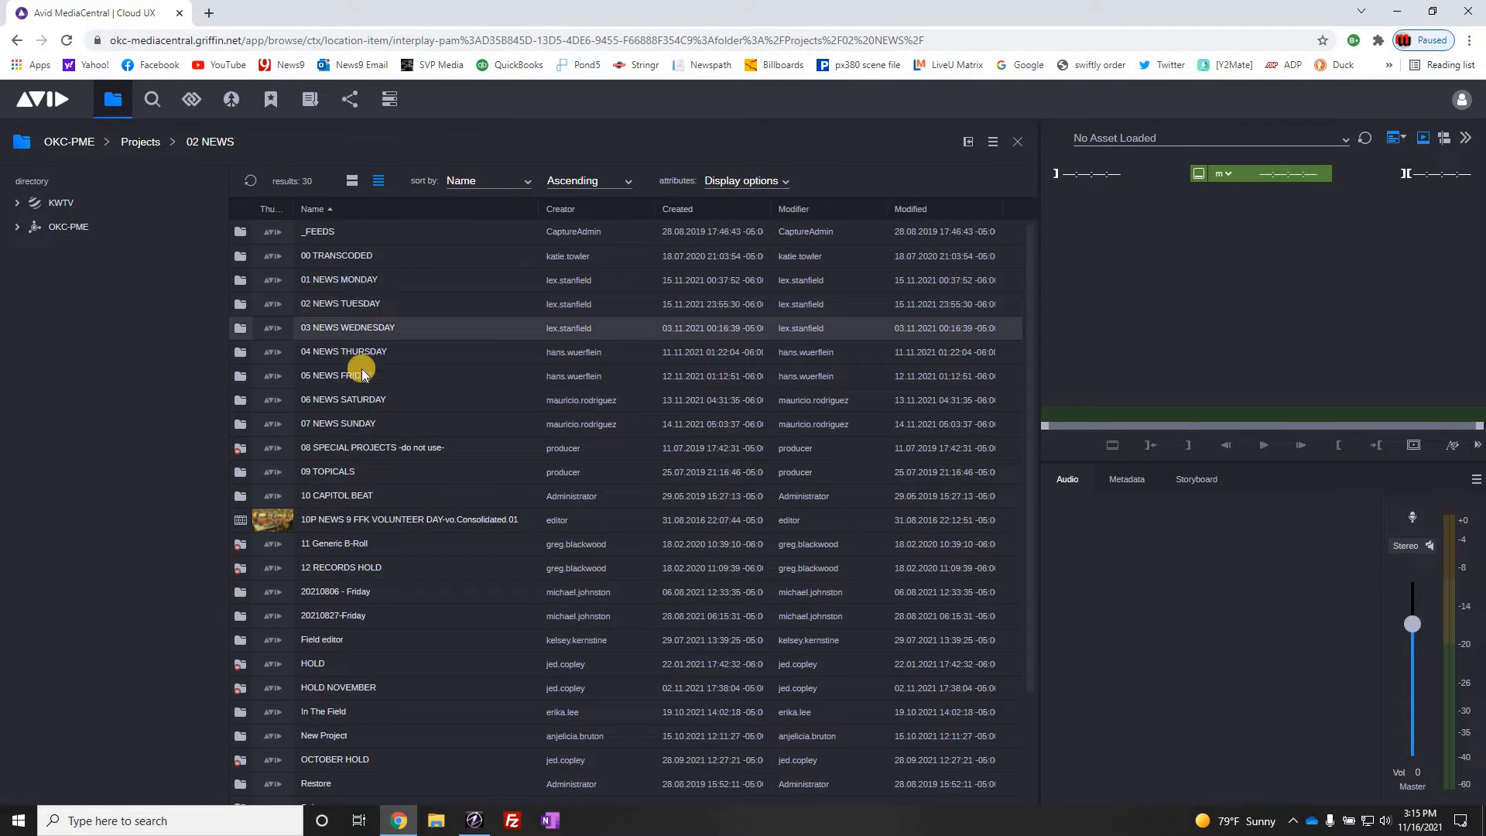
double_click(375, 314)
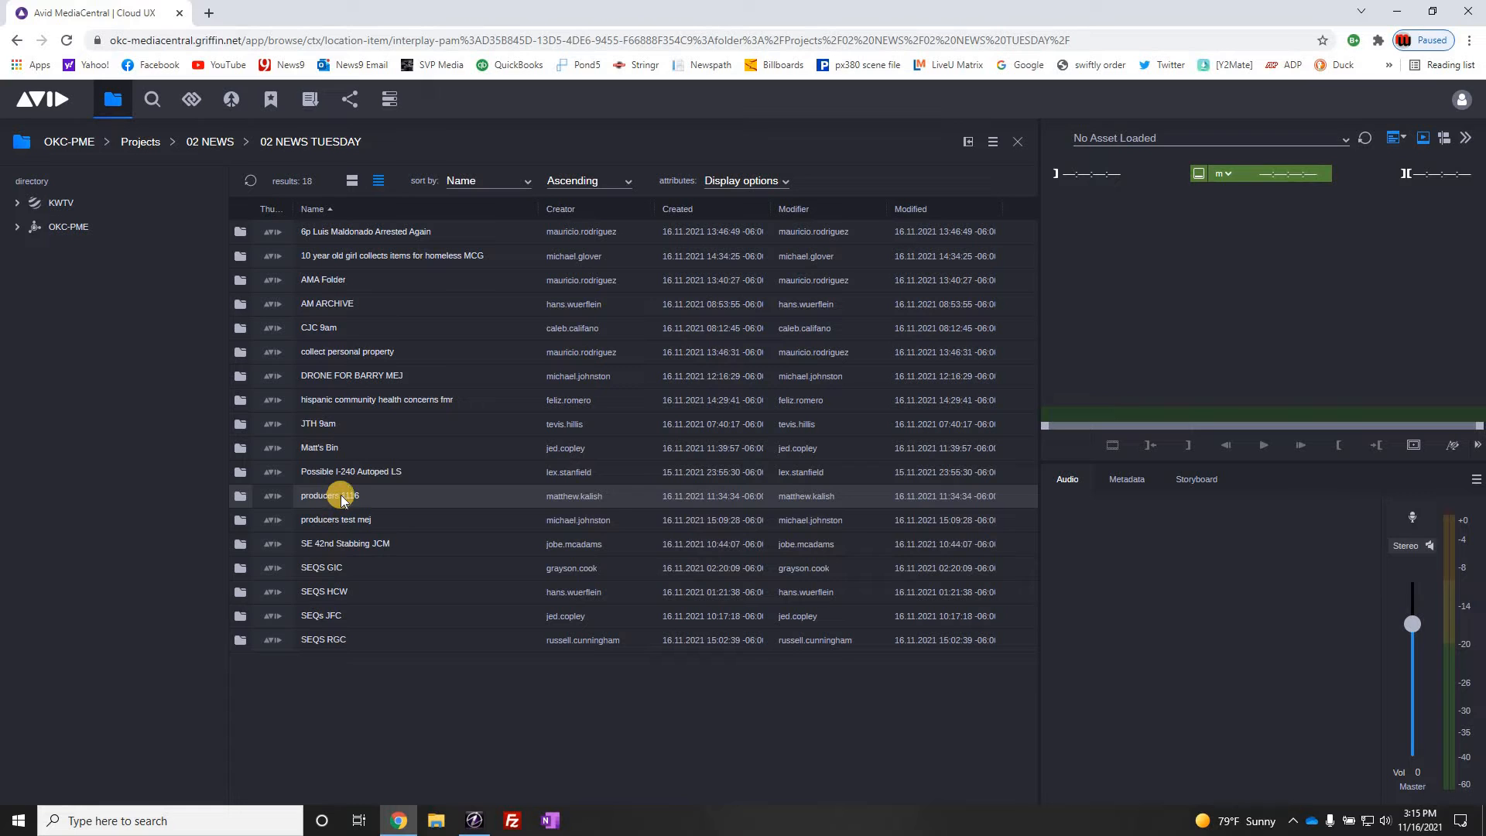
click(207, 146)
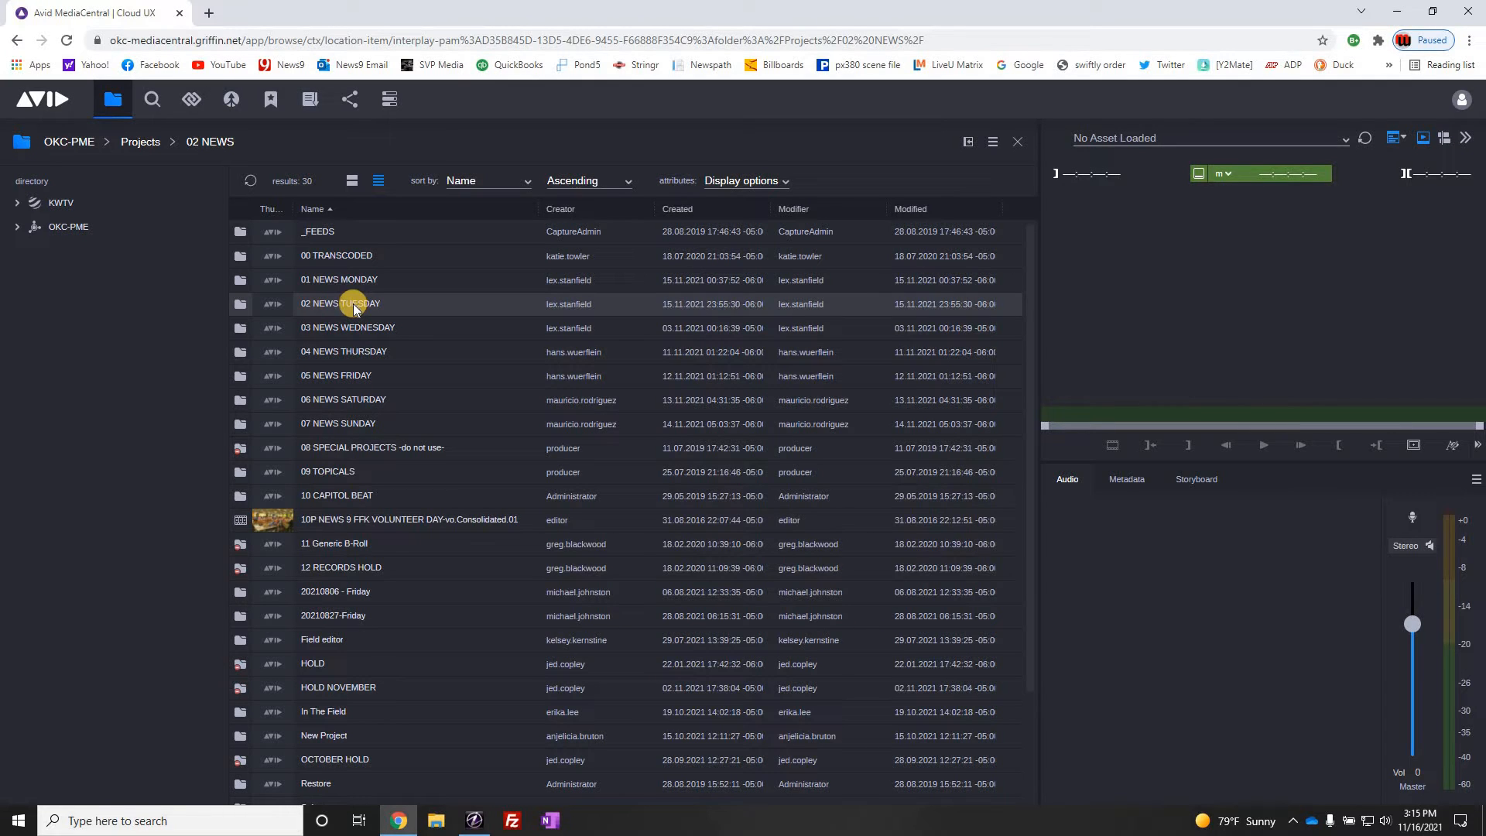
double_click(354, 305)
right_click(354, 305)
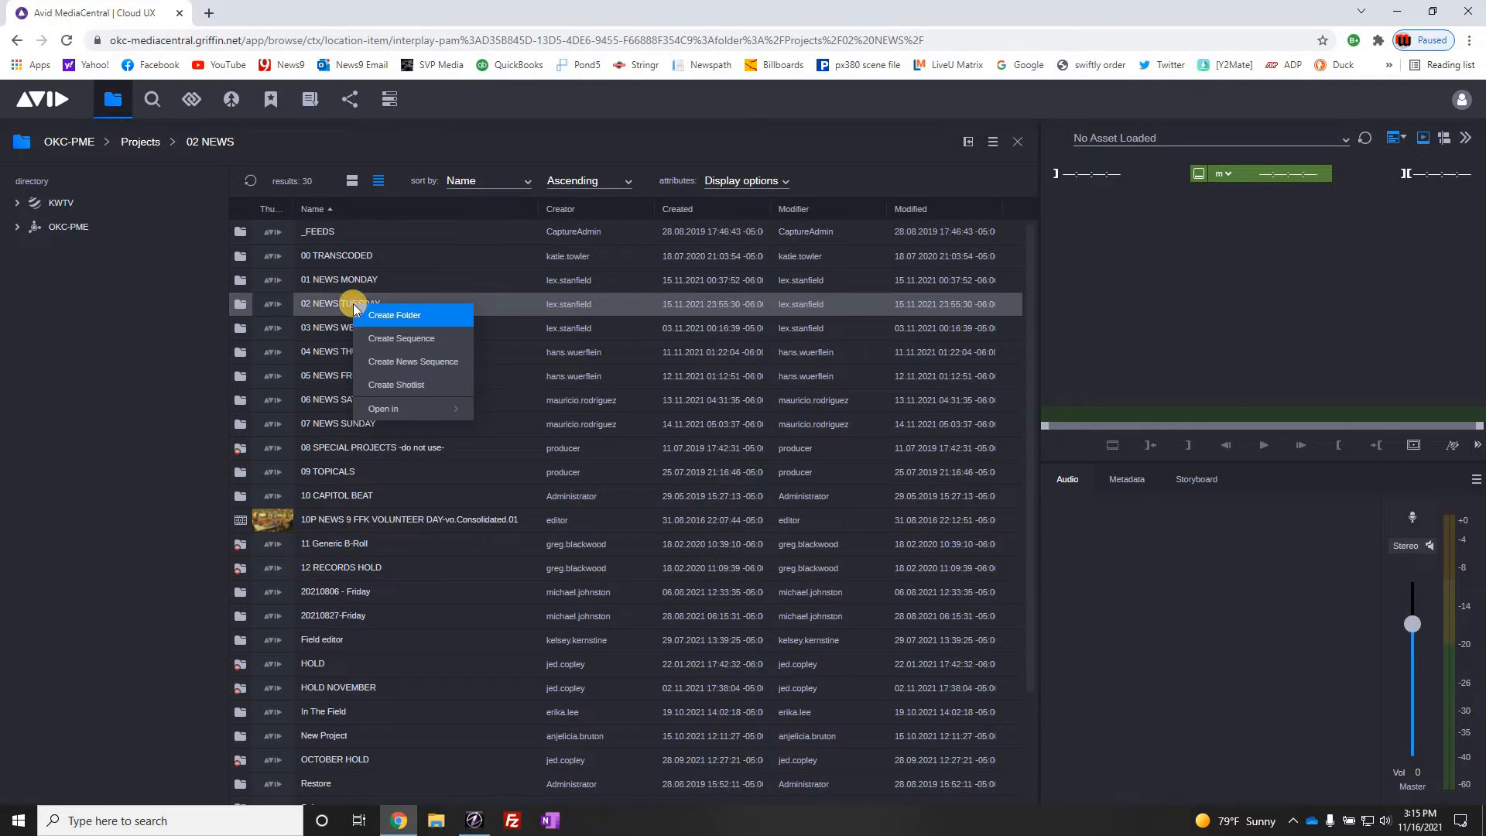
click(395, 315)
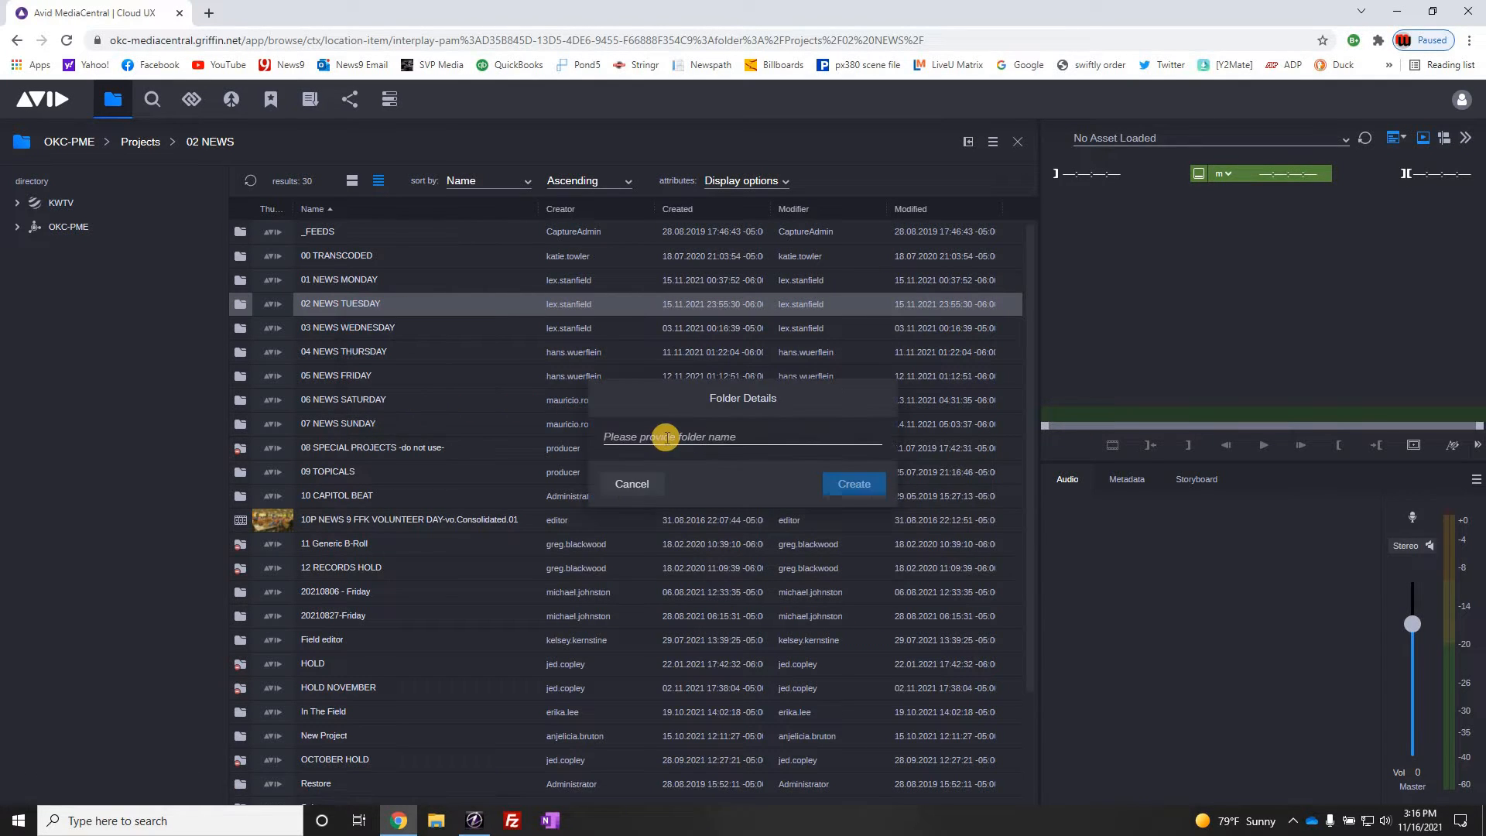
text(mej )
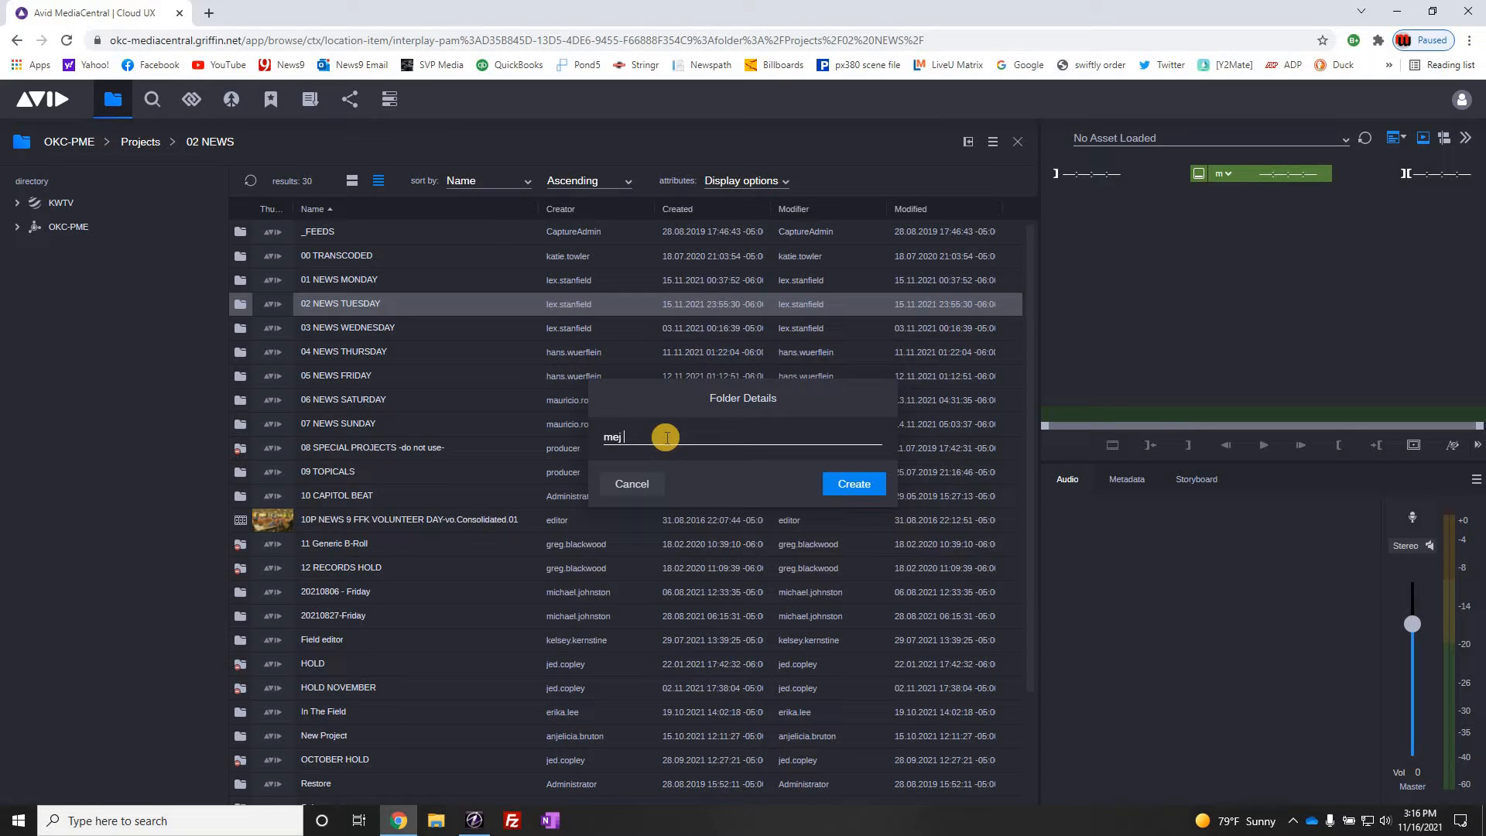
text(producer test)
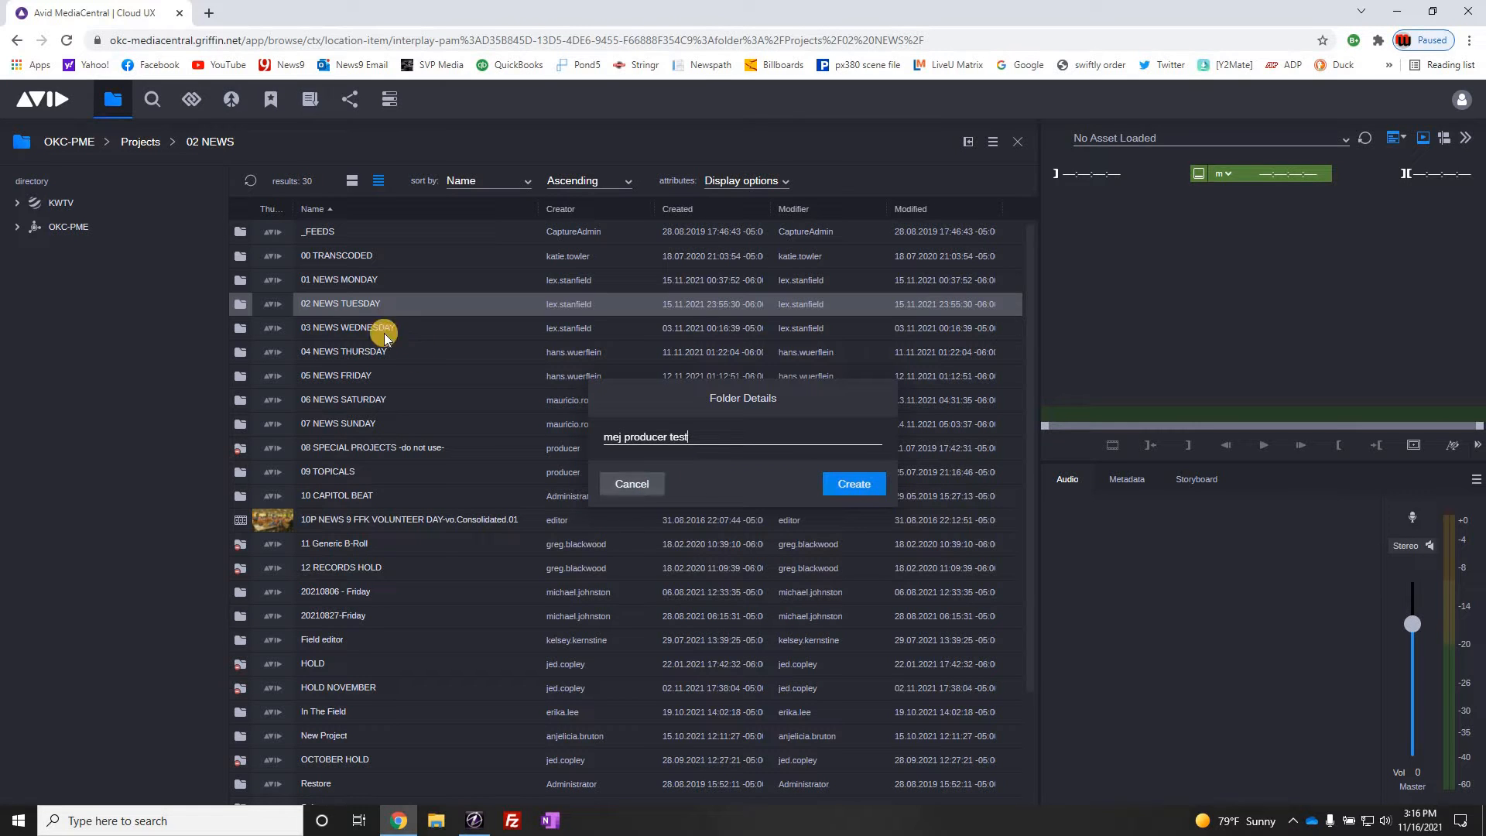
double_click(353, 301)
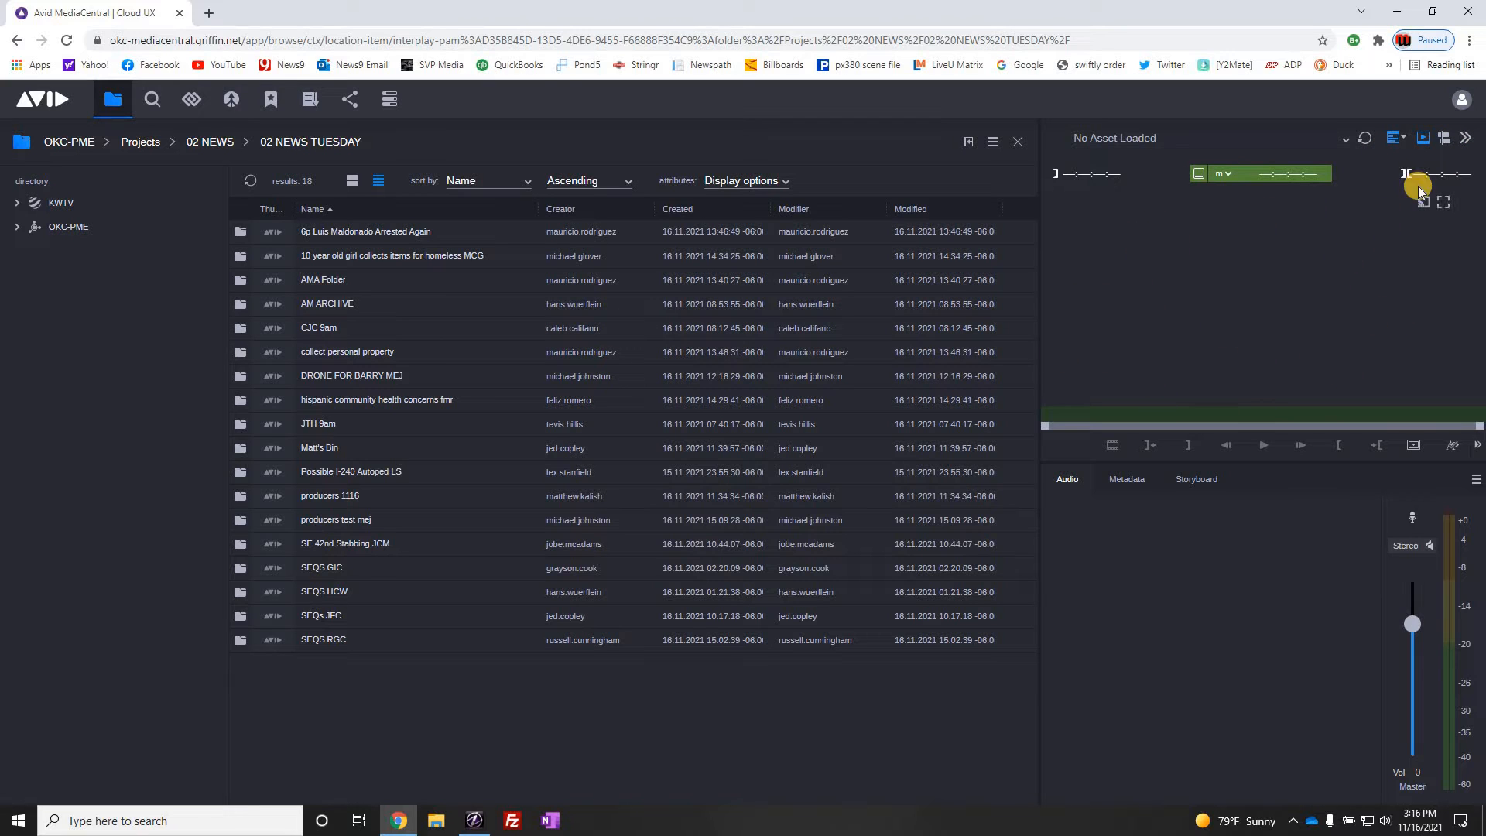
Step: Show the timeline and start a new sequence, setting its location to the producers test mej folder in OKC-PME/Projects/02 NEWS/02 NEWS TUESDAY
click(1443, 139)
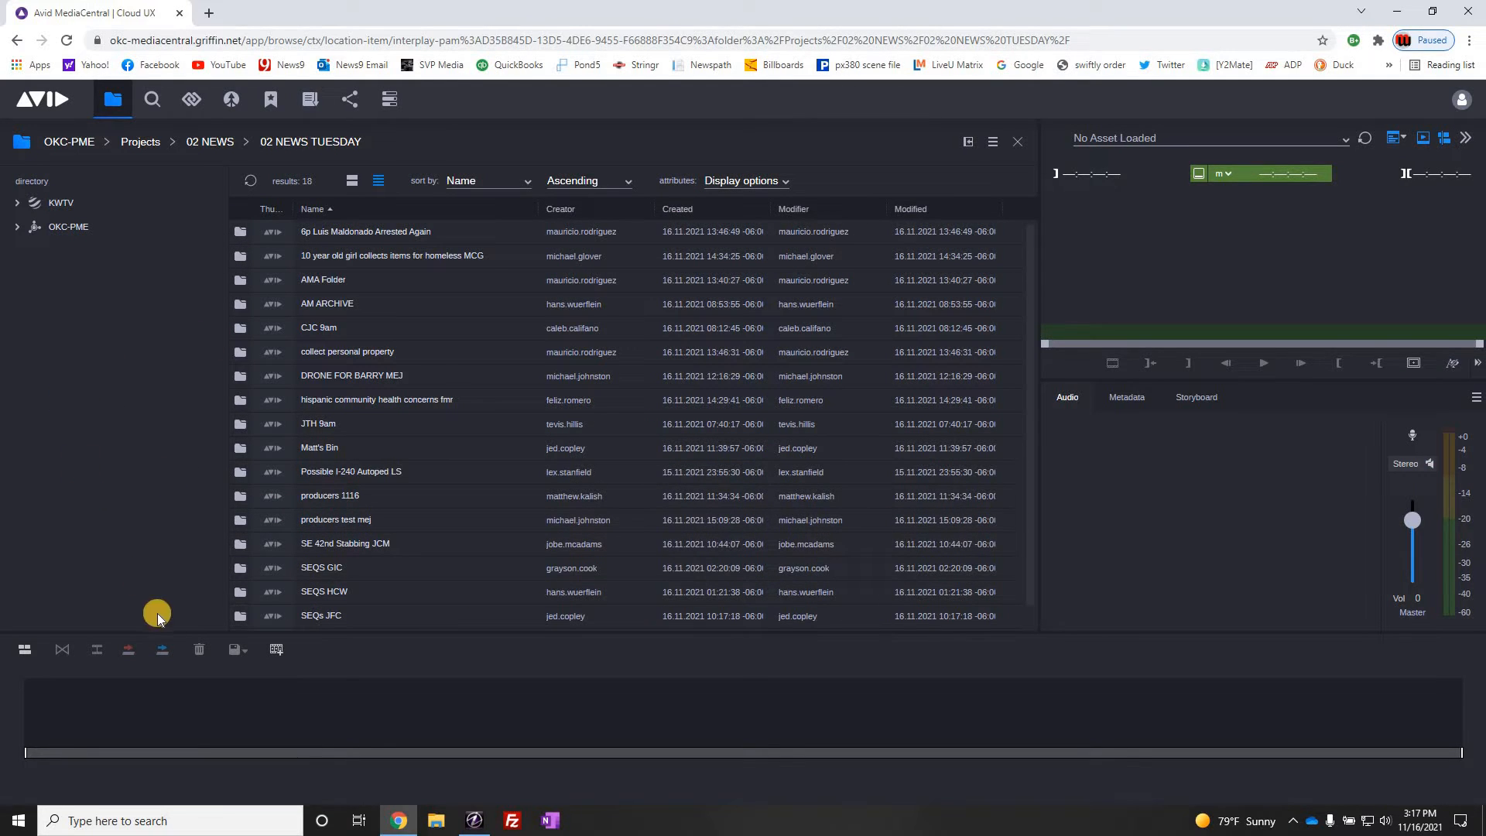
click(277, 650)
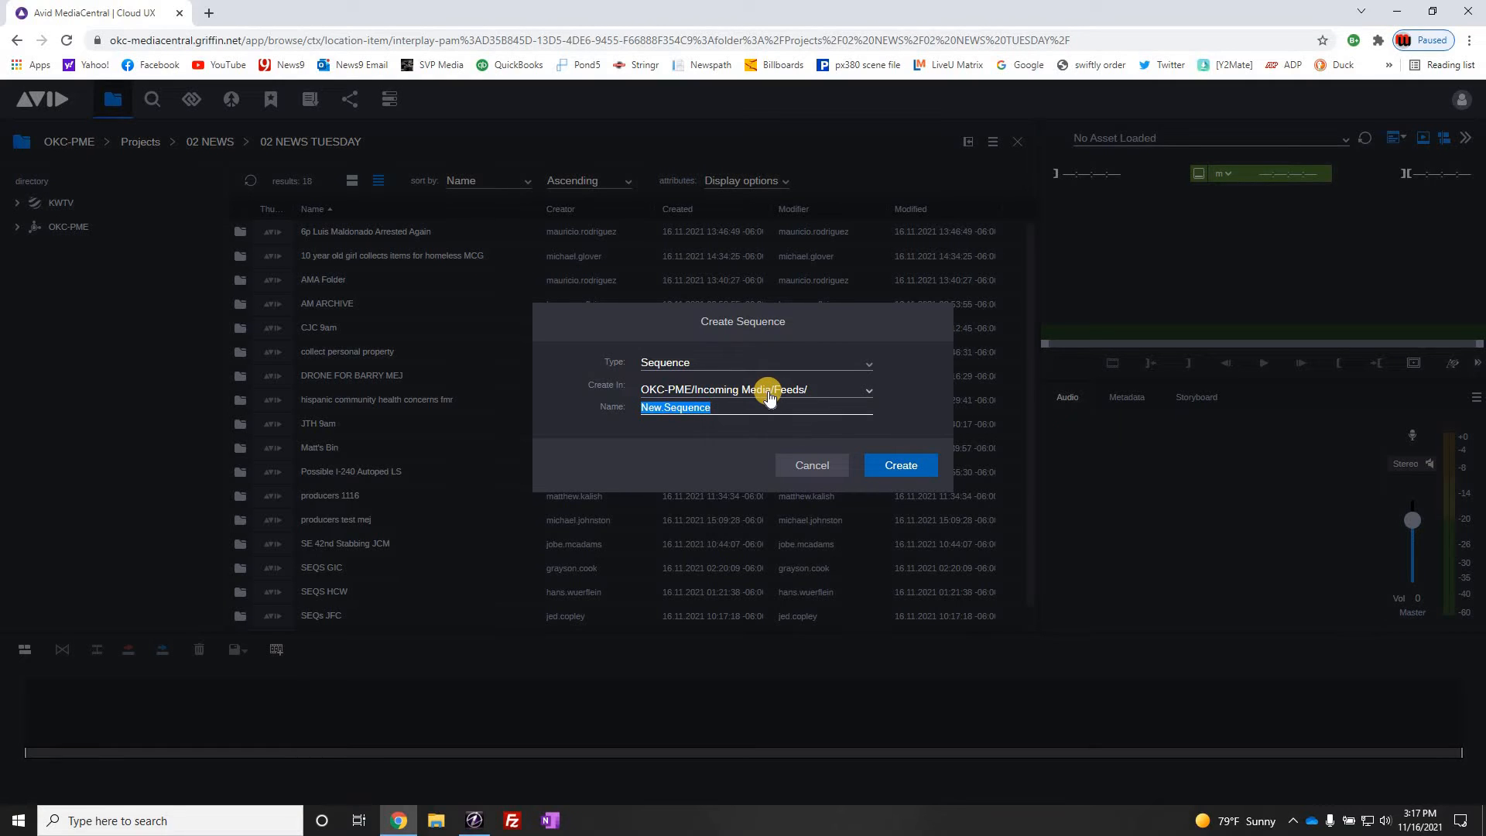
click(870, 393)
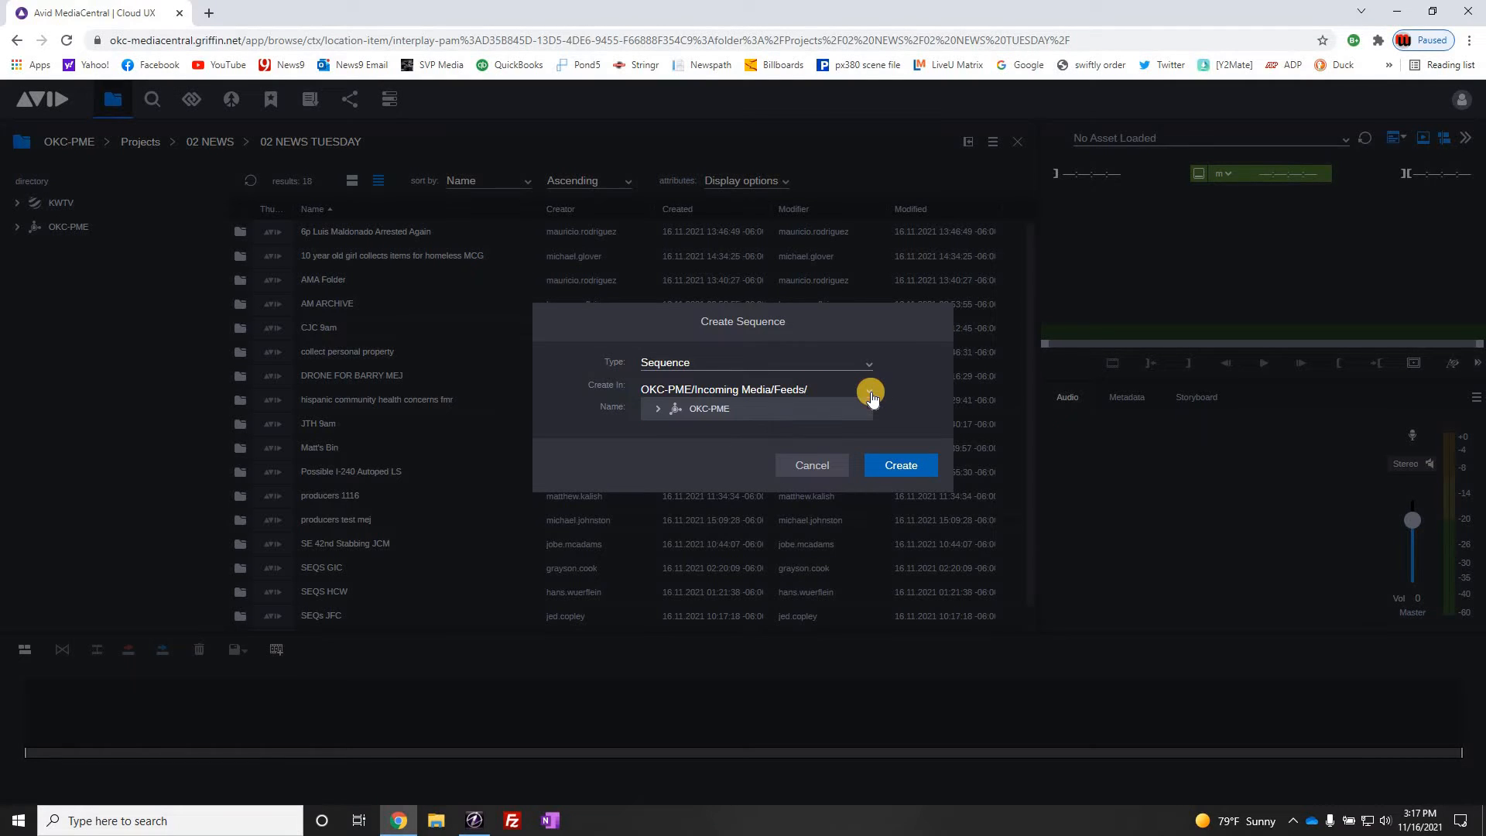
click(715, 412)
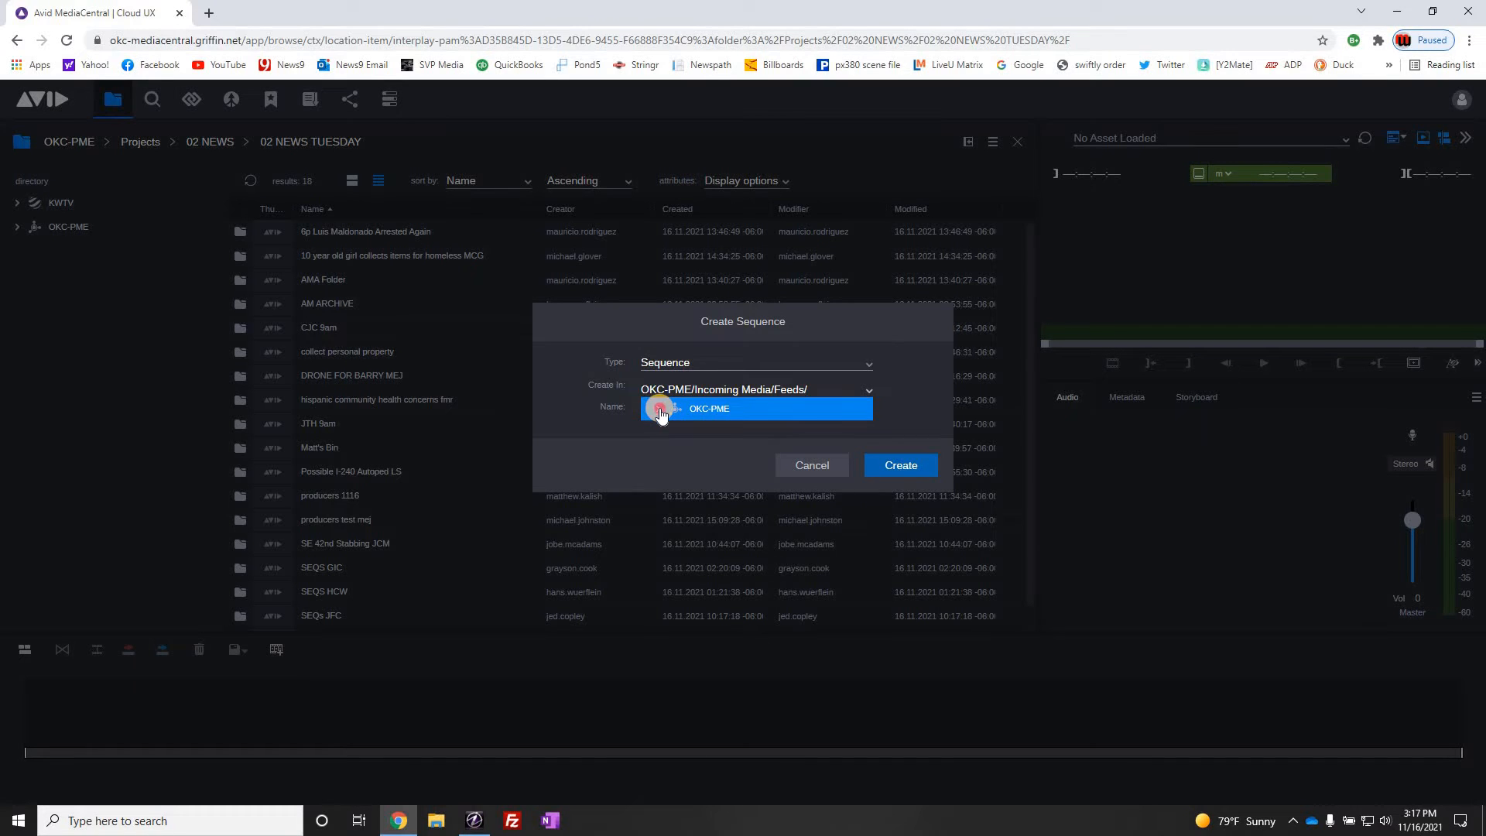
click(659, 413)
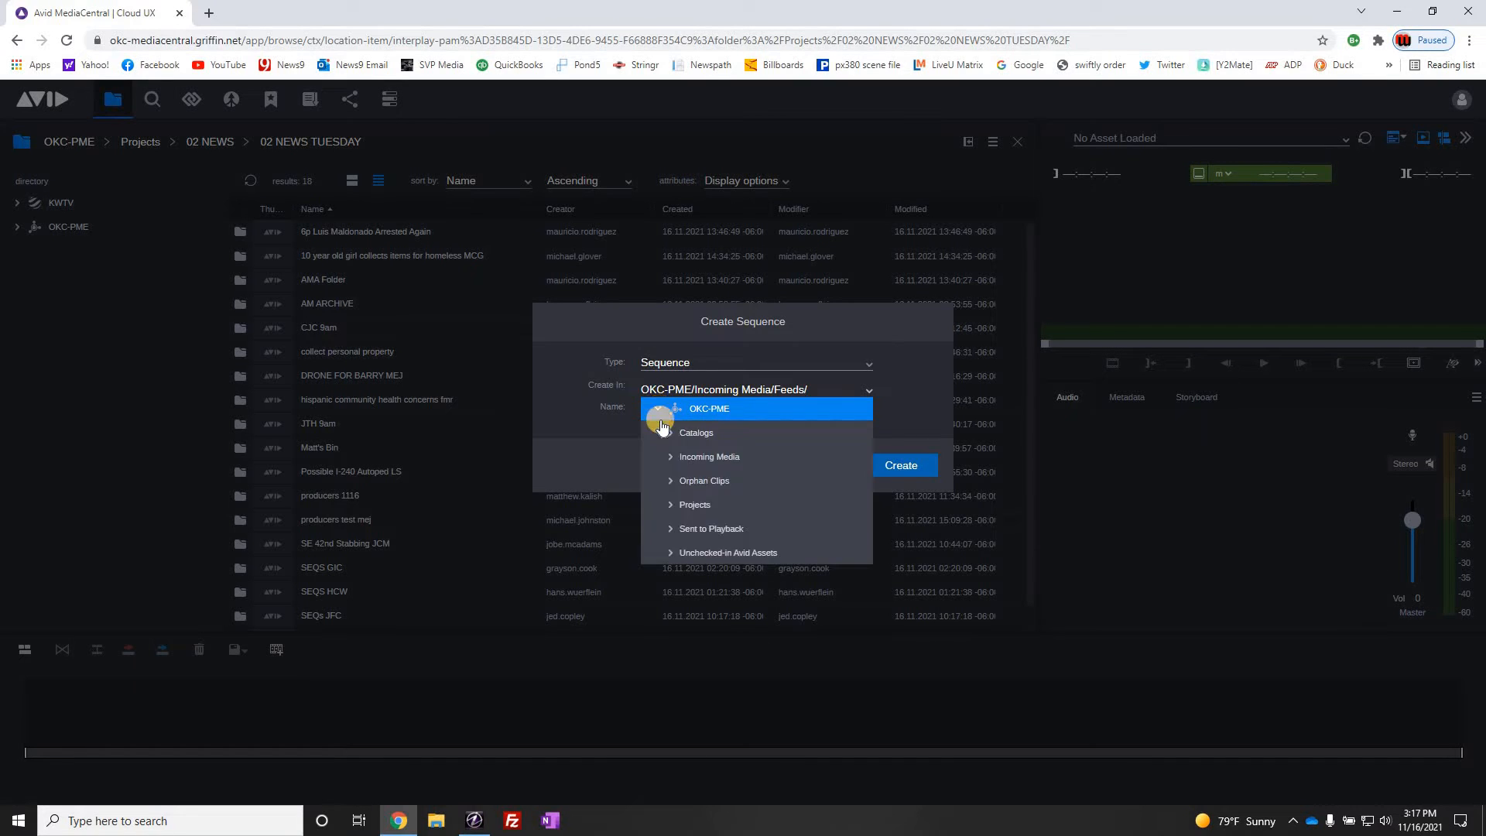
click(670, 507)
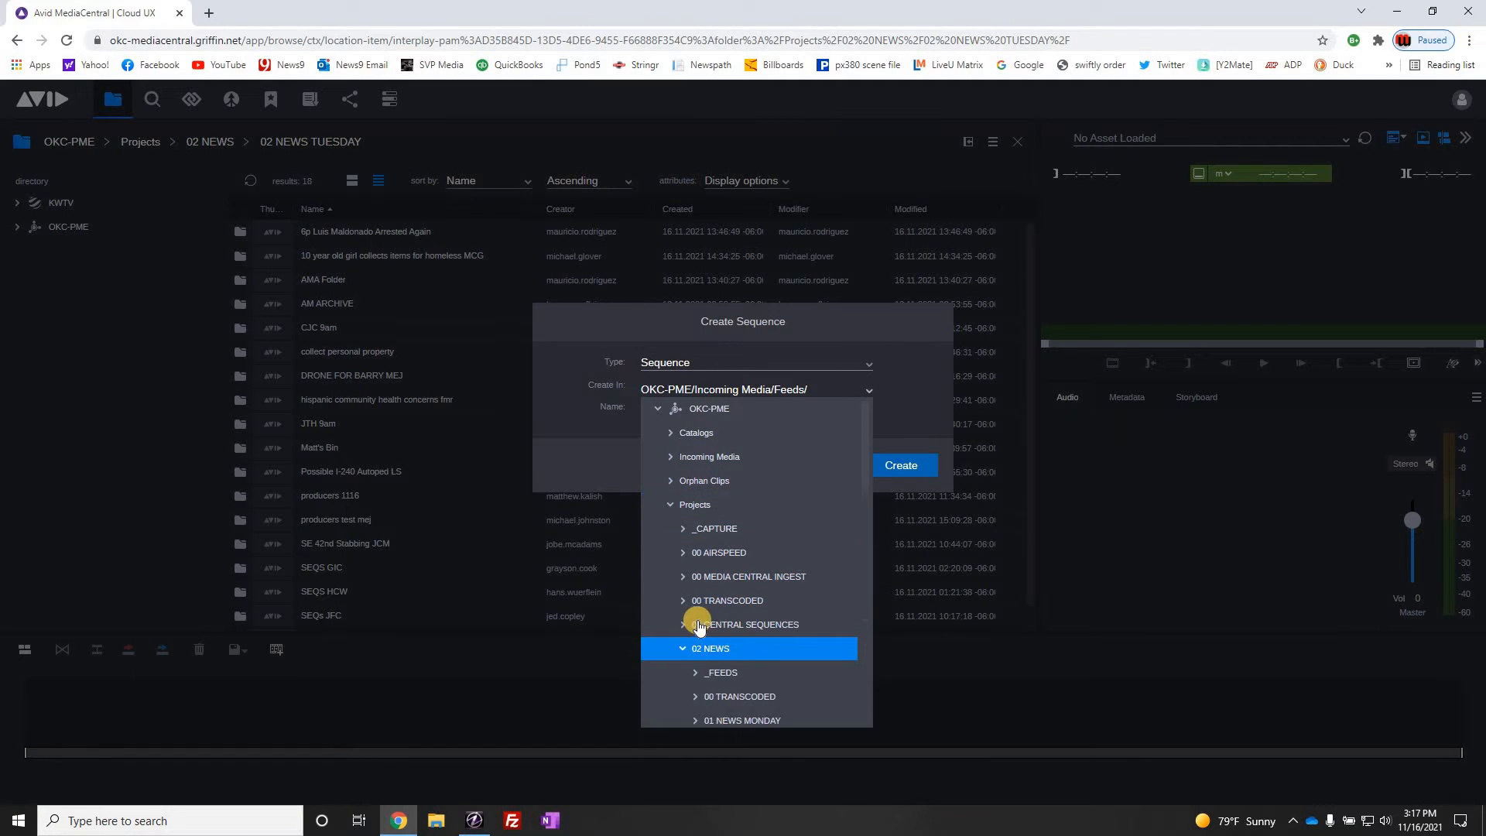
click(683, 648)
scroll(701, 603, down, 3)
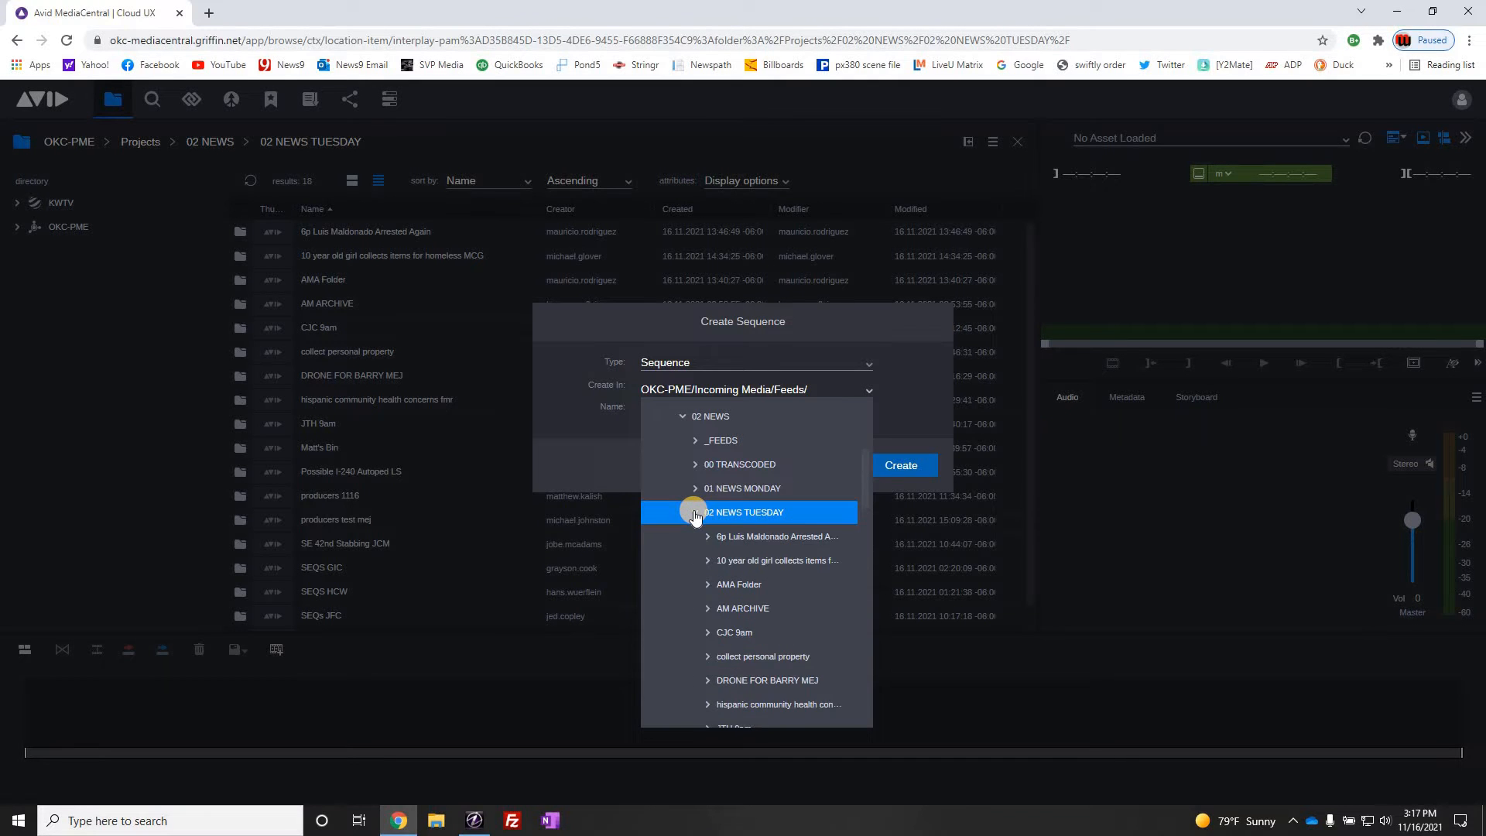
click(694, 512)
scroll(732, 550, down, 1)
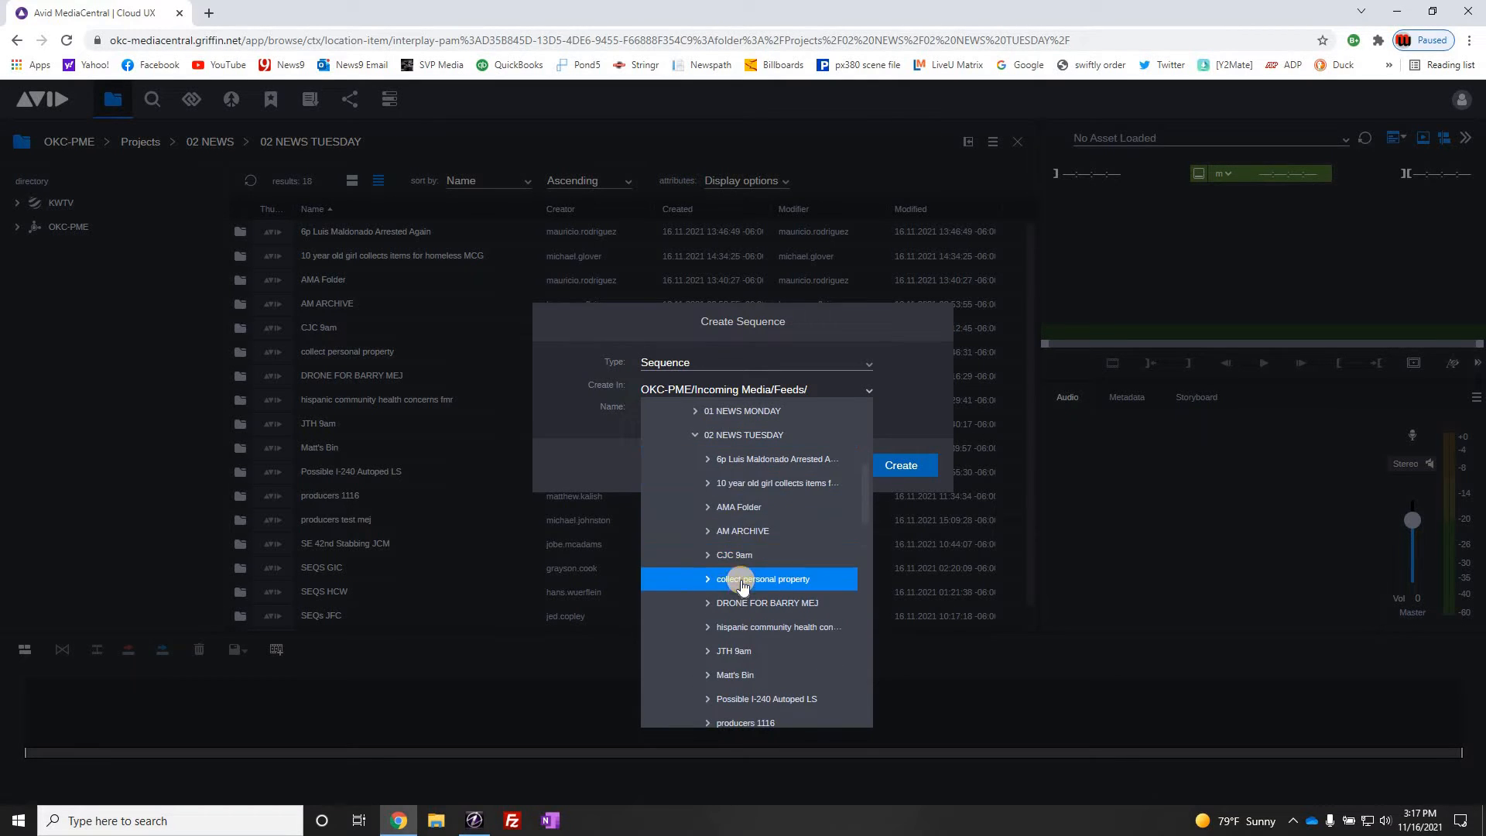
scroll(744, 569, down, 2)
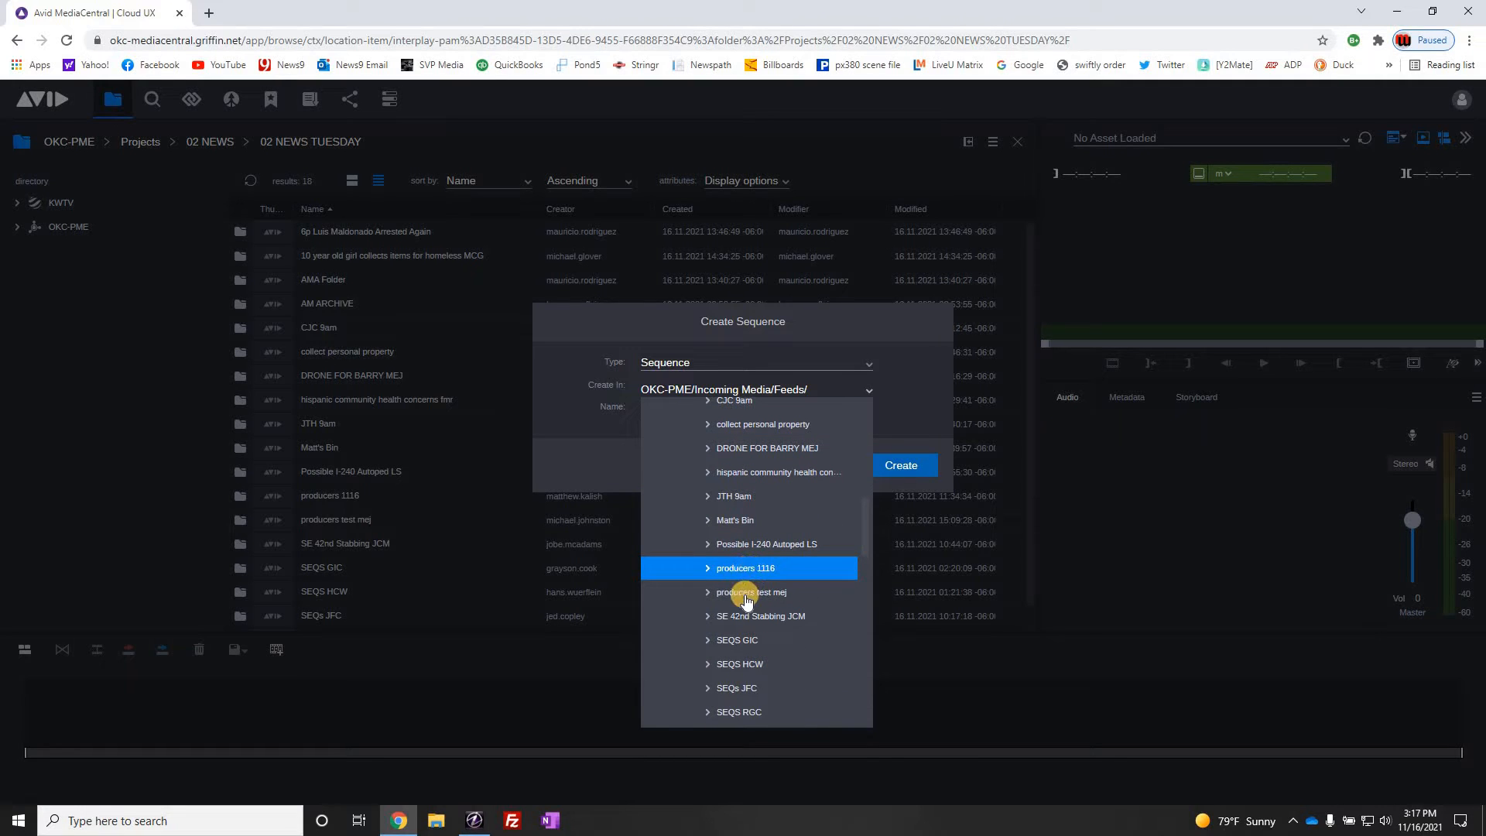
click(748, 597)
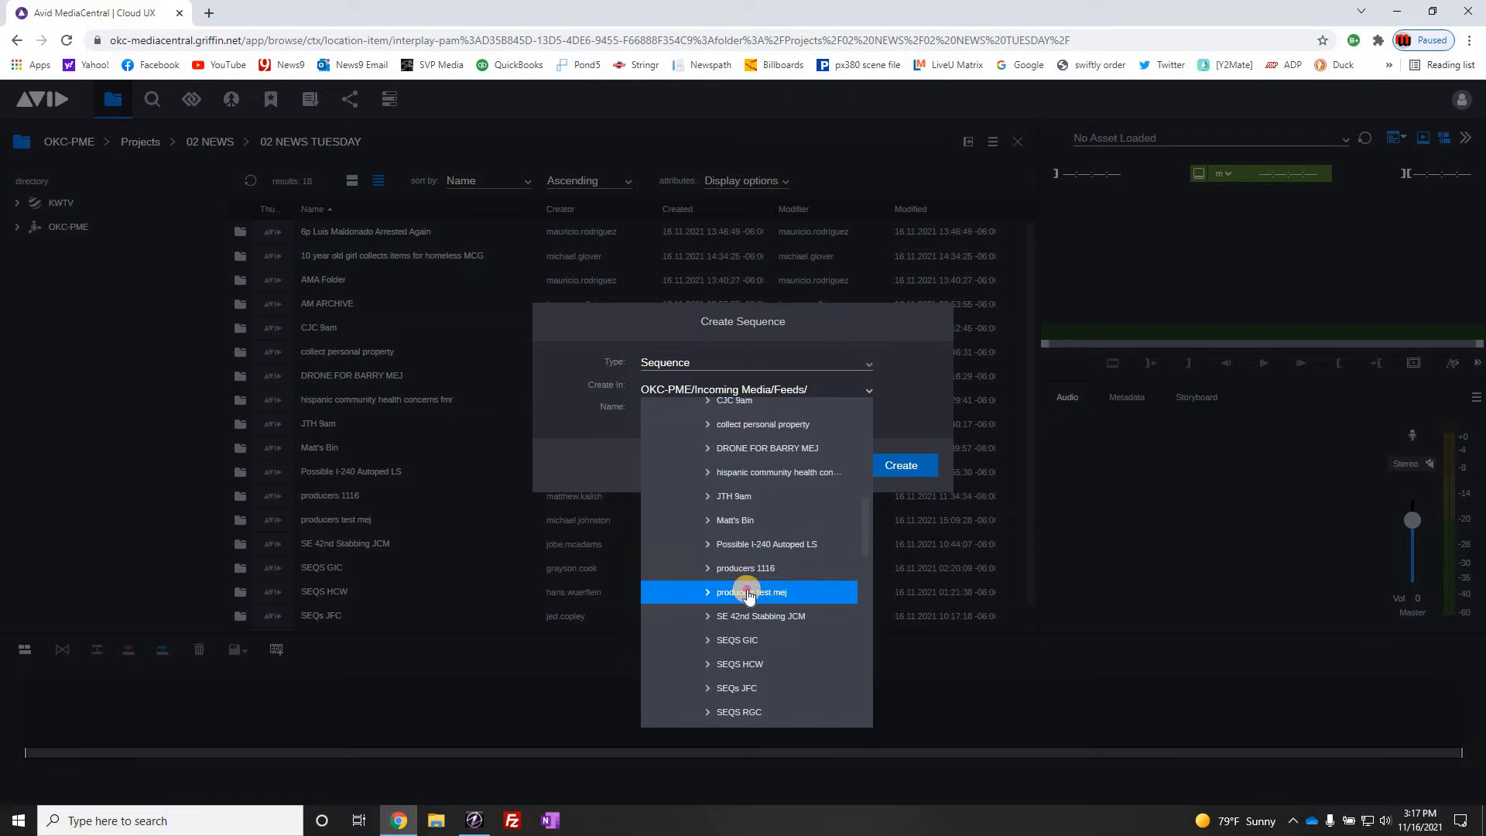
click(749, 595)
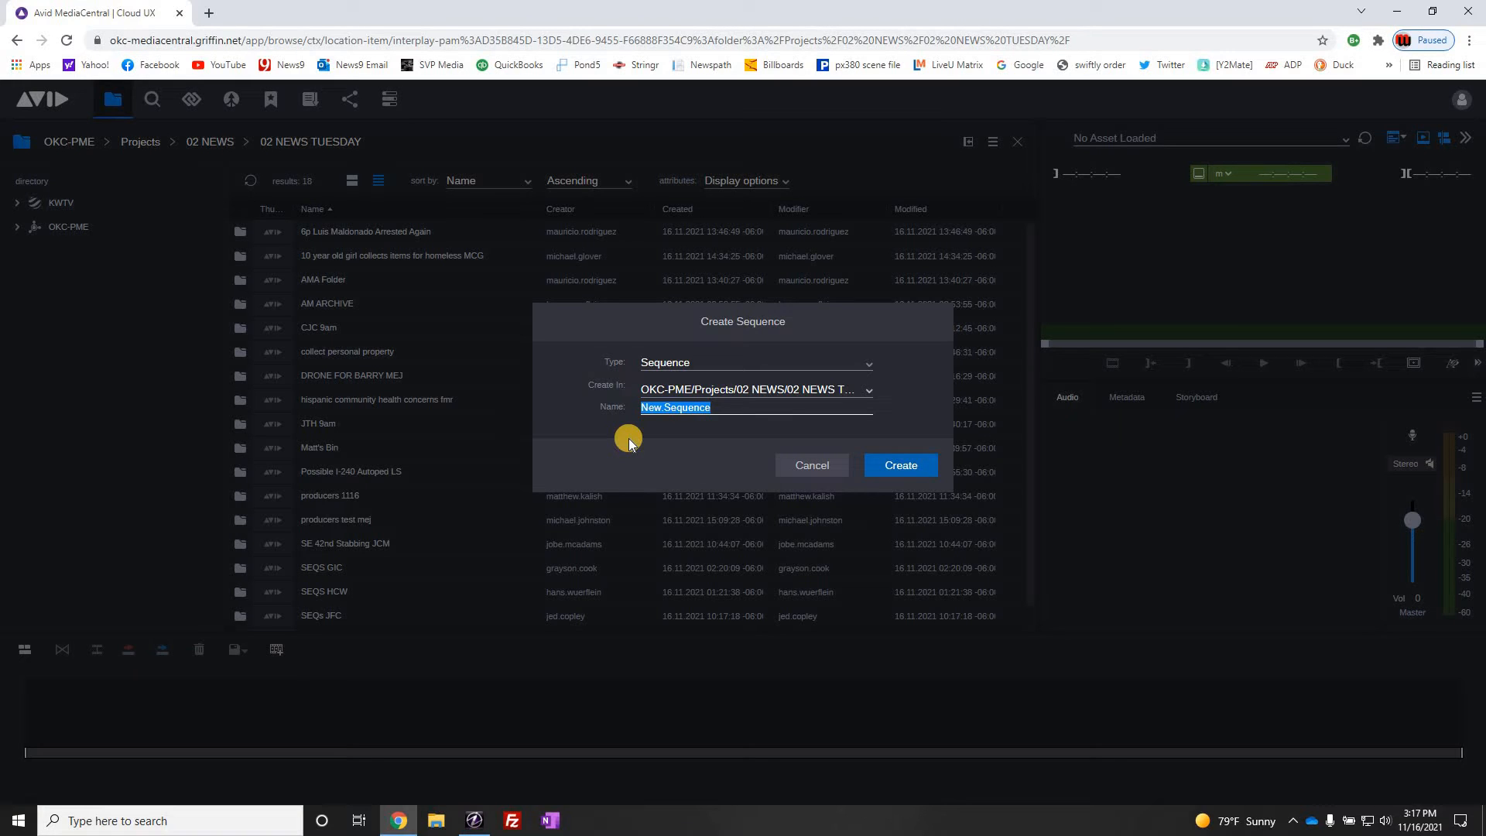
Step: Name the new sequence "mej test clip 1" and create it
text(mej test clip 1)
key(Return)
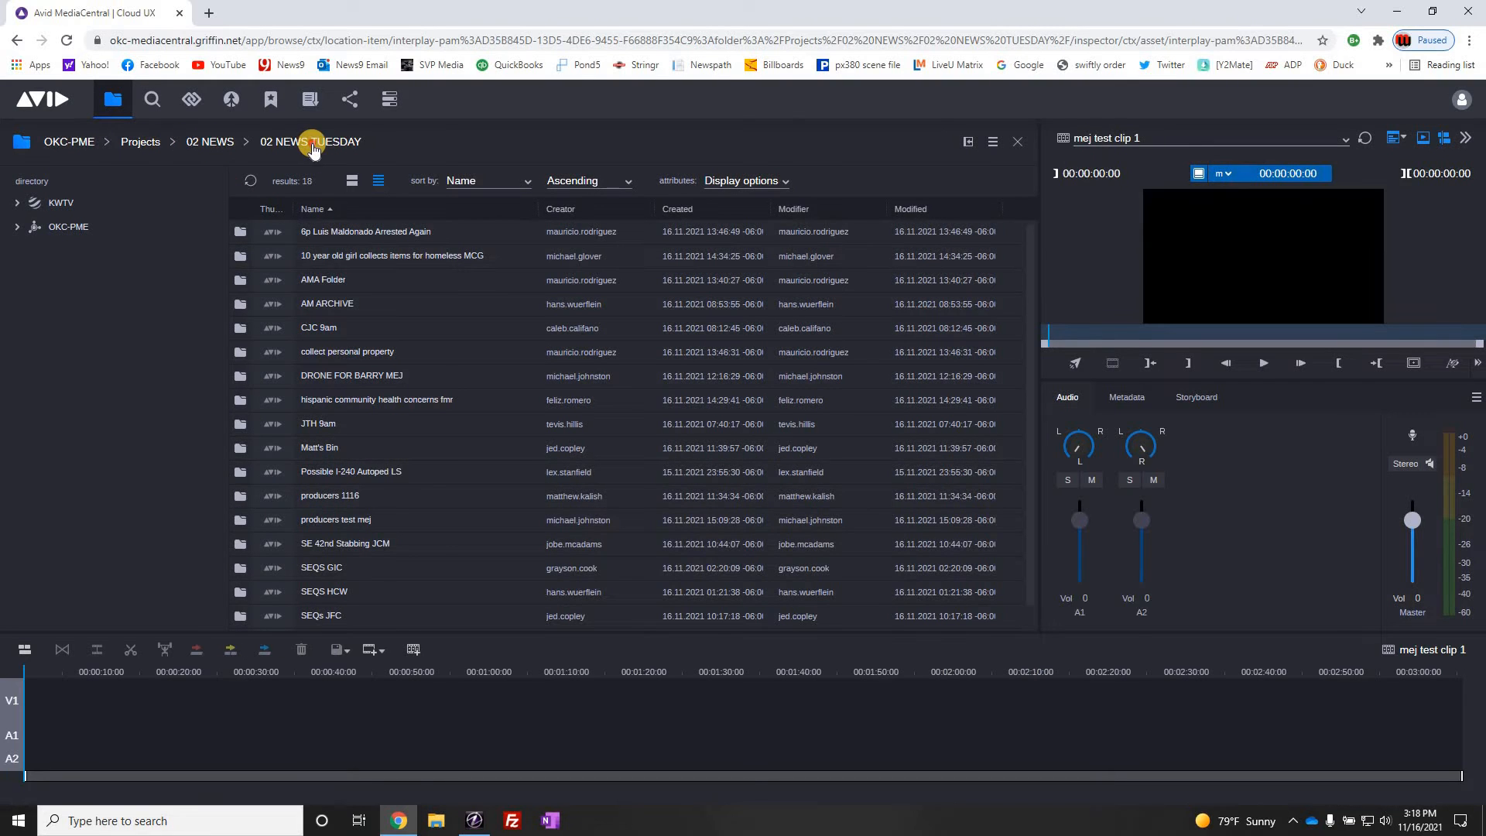
Step: Open the producers test mej folder in 02 NEWS TUESDAY and select the mej test clip 1 sequence
click(313, 147)
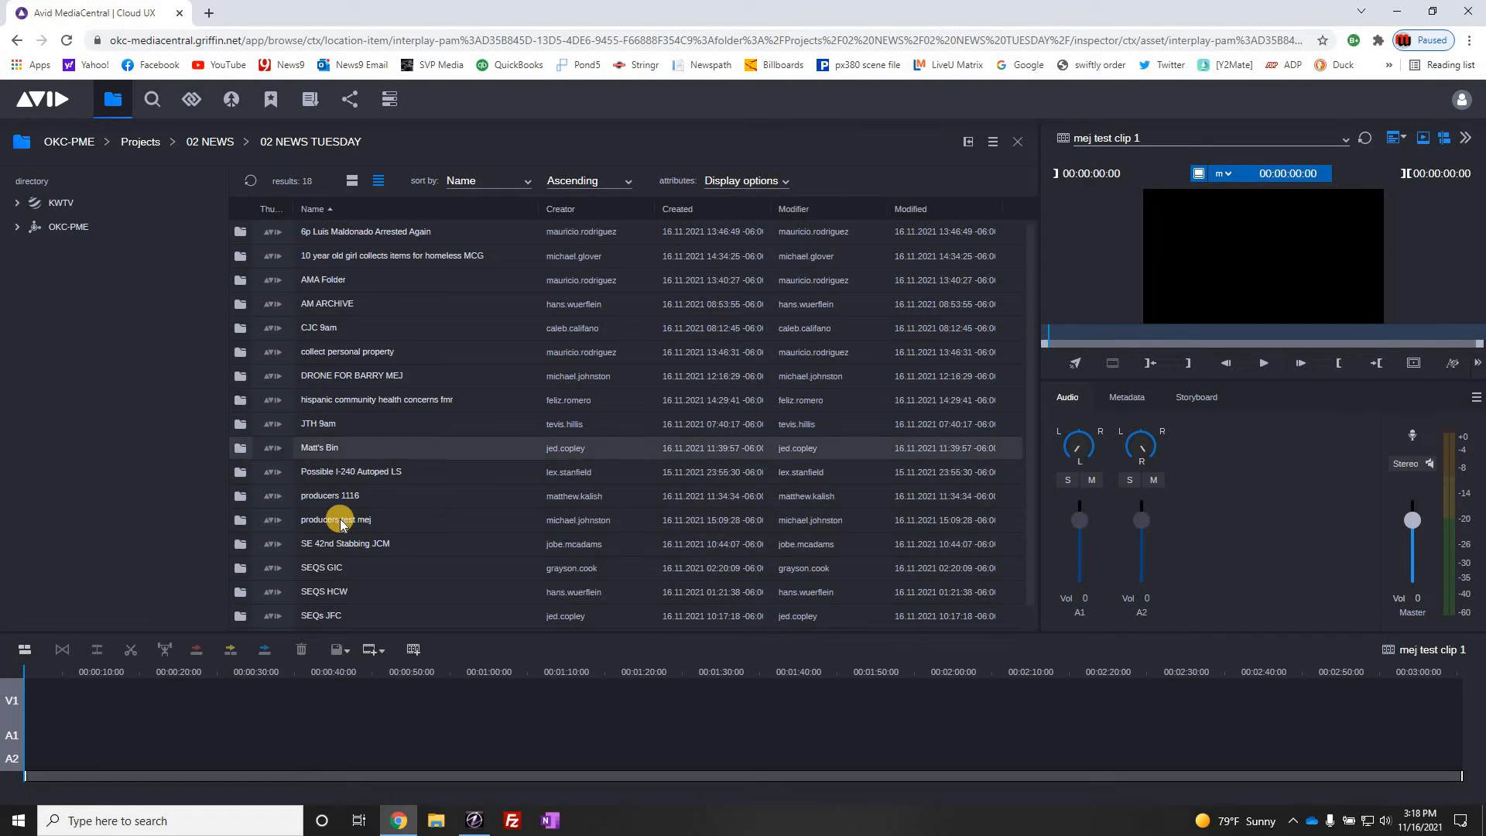
double_click(330, 522)
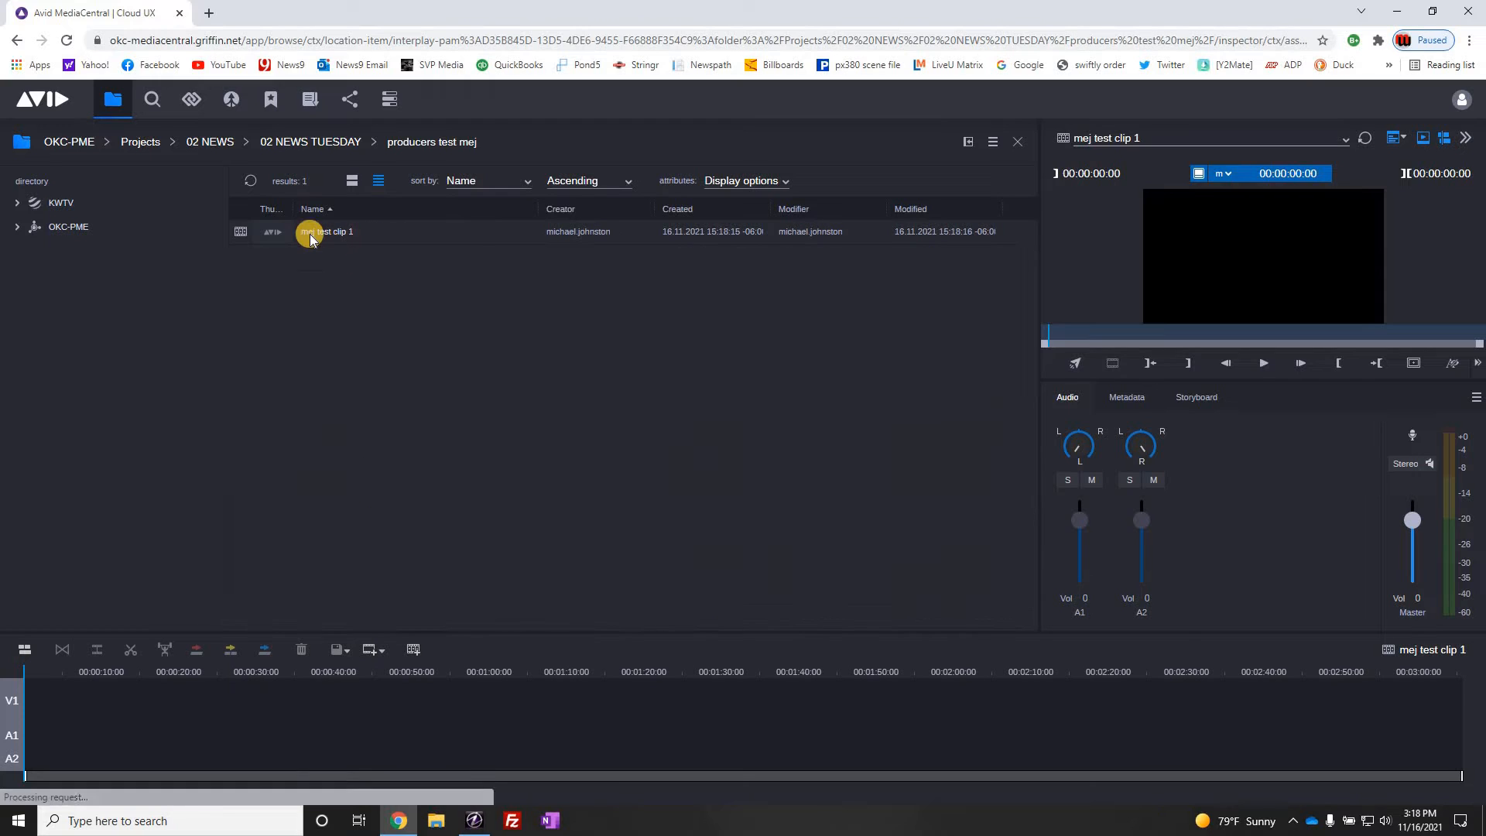
click(310, 236)
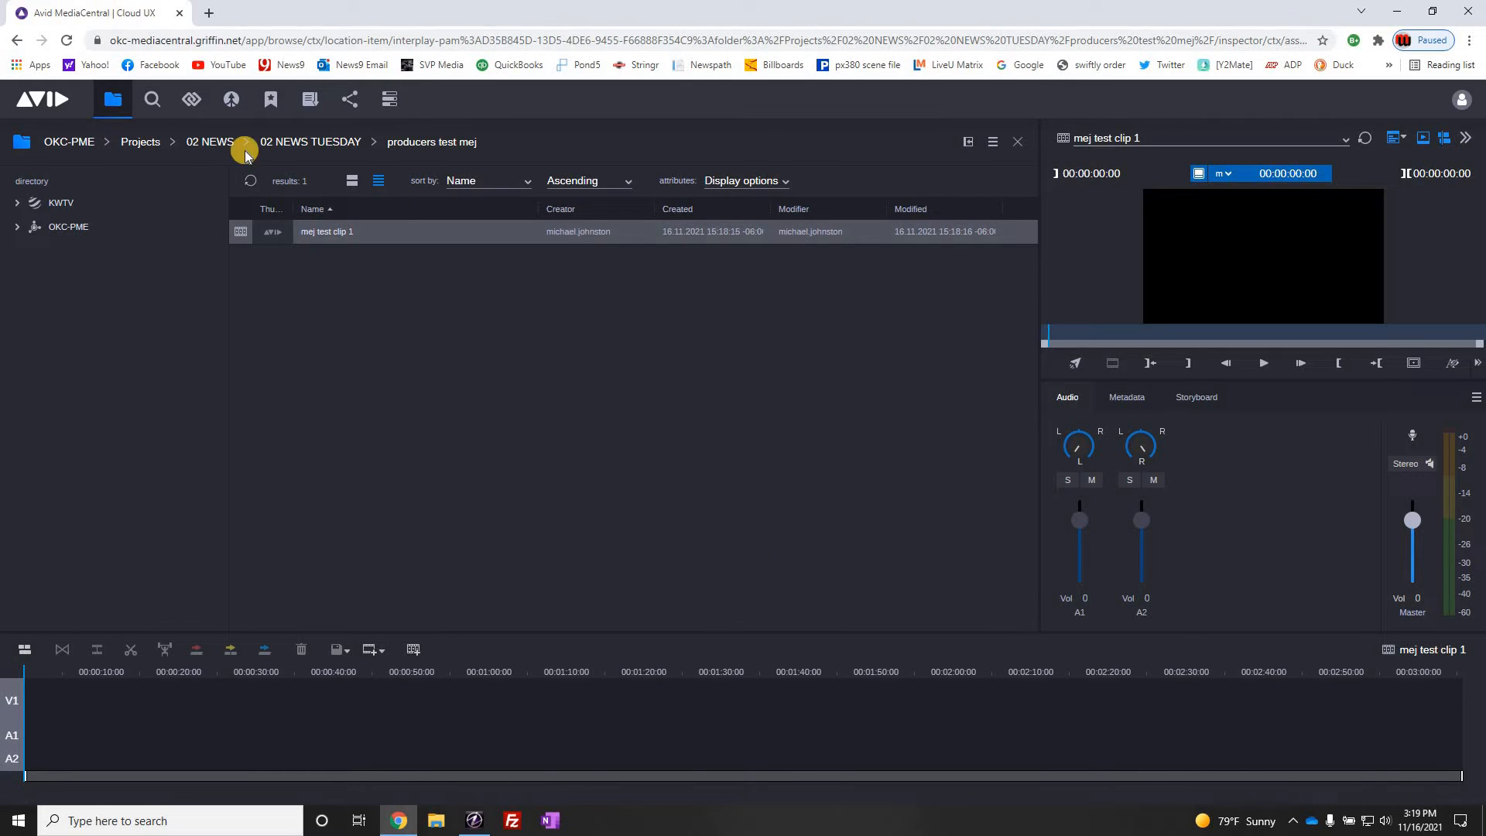
Step: Open the Feeds folder in OKC-PME/Incoming Media and sort its clips by creation date in descending order
click(69, 147)
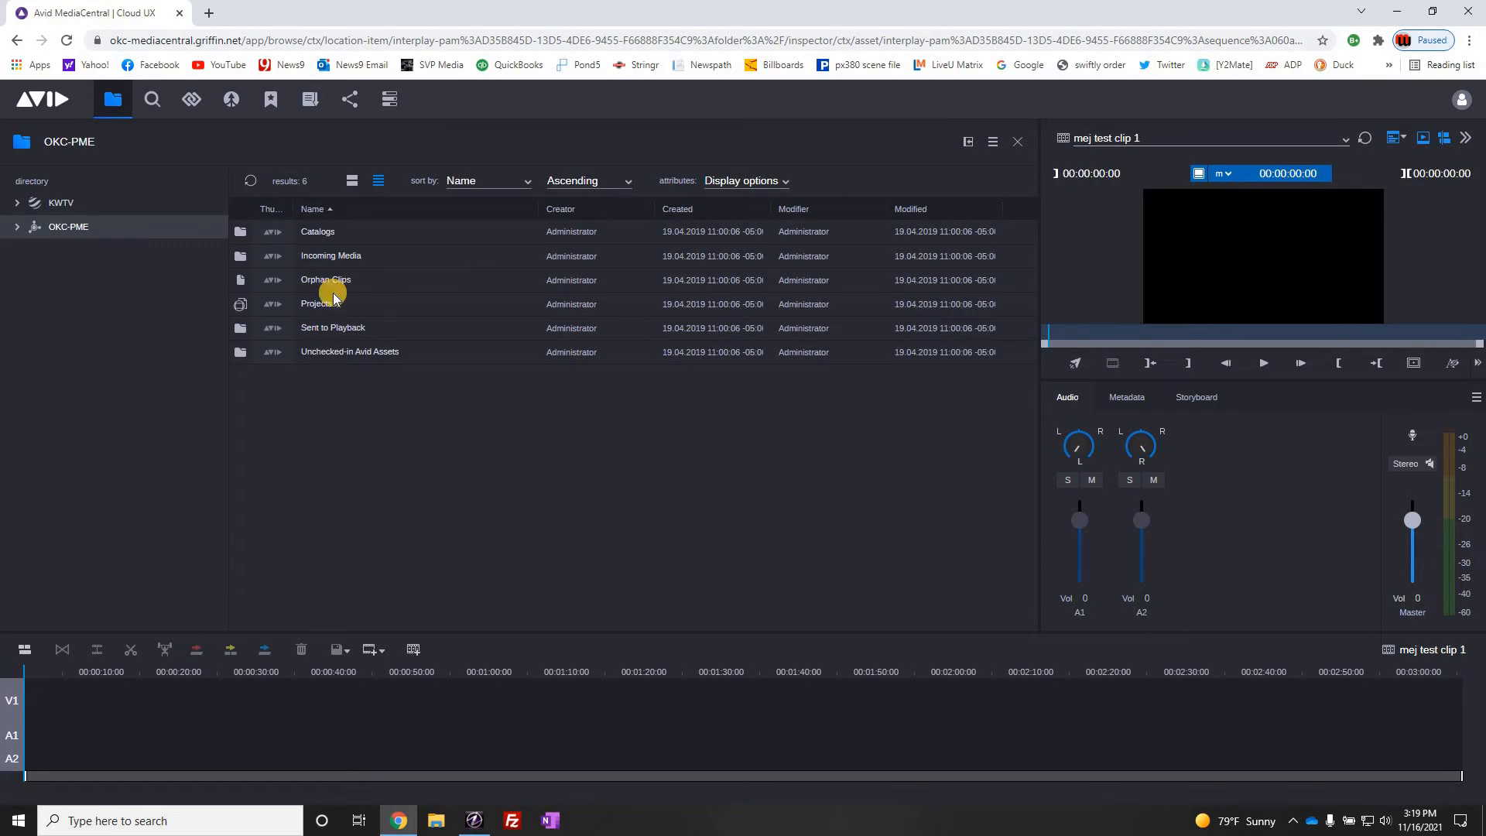
click(323, 258)
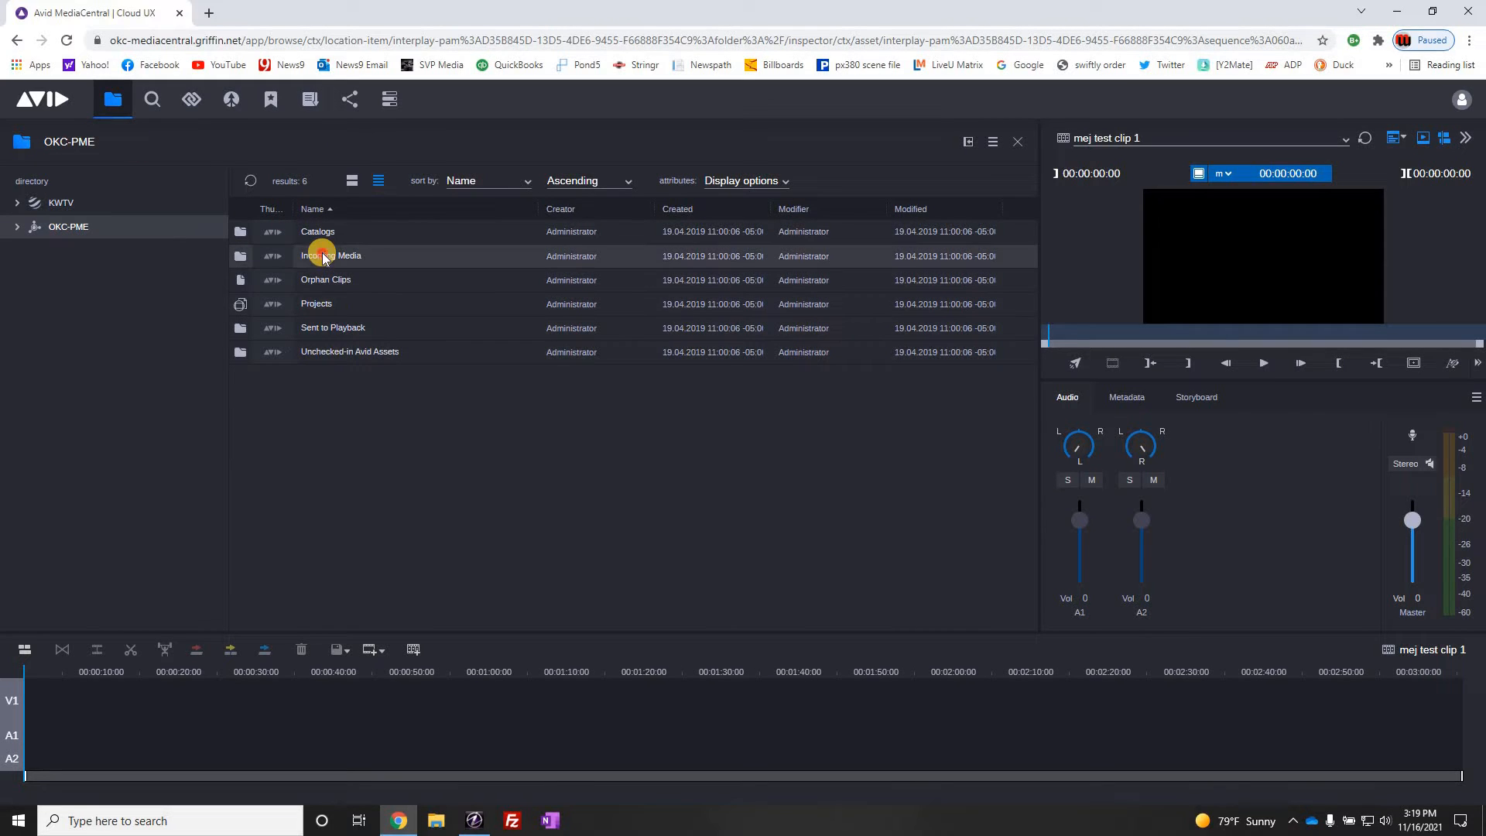
double_click(323, 258)
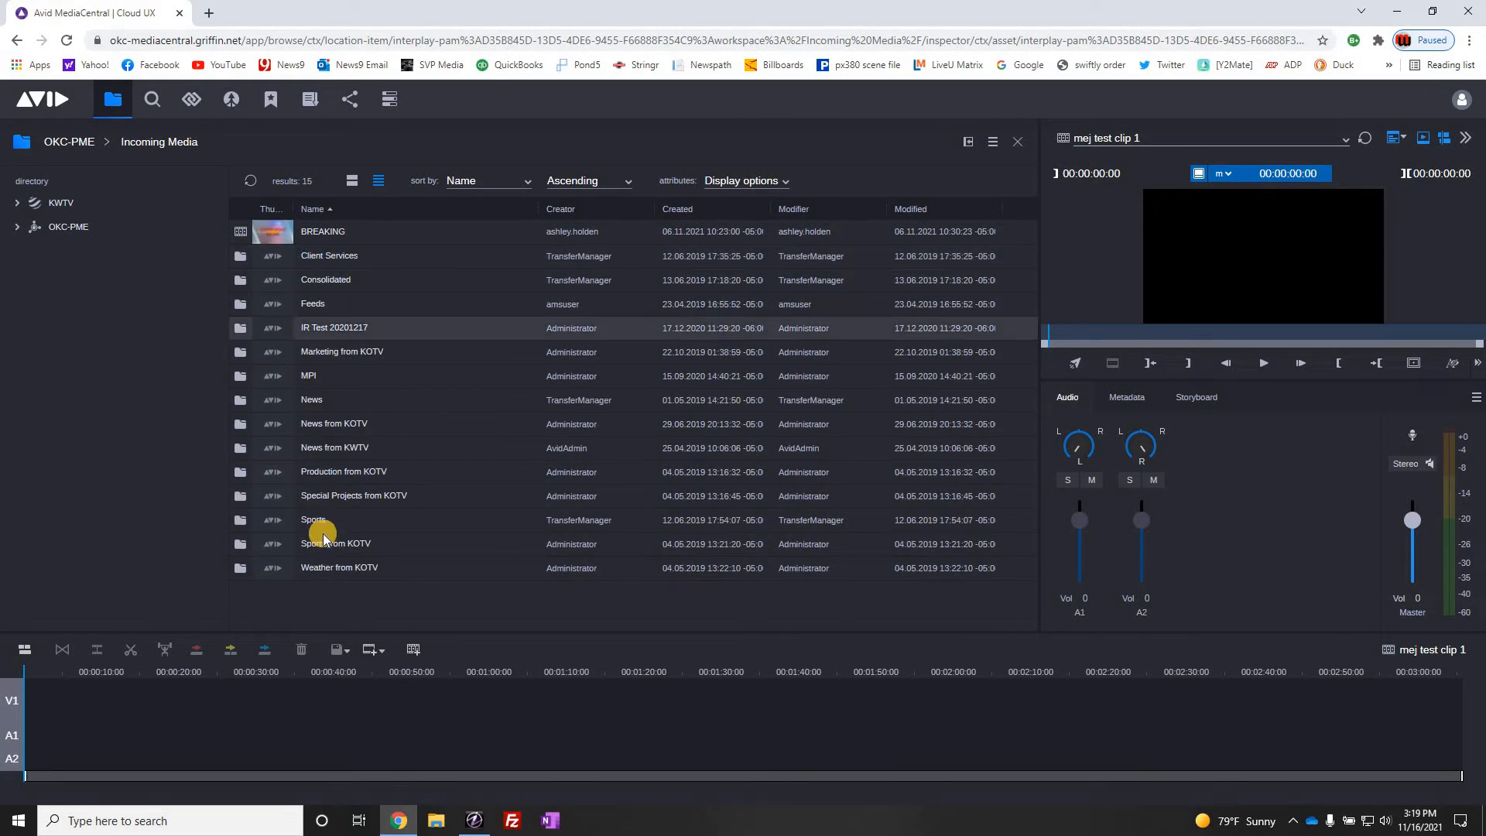
double_click(314, 303)
click(680, 207)
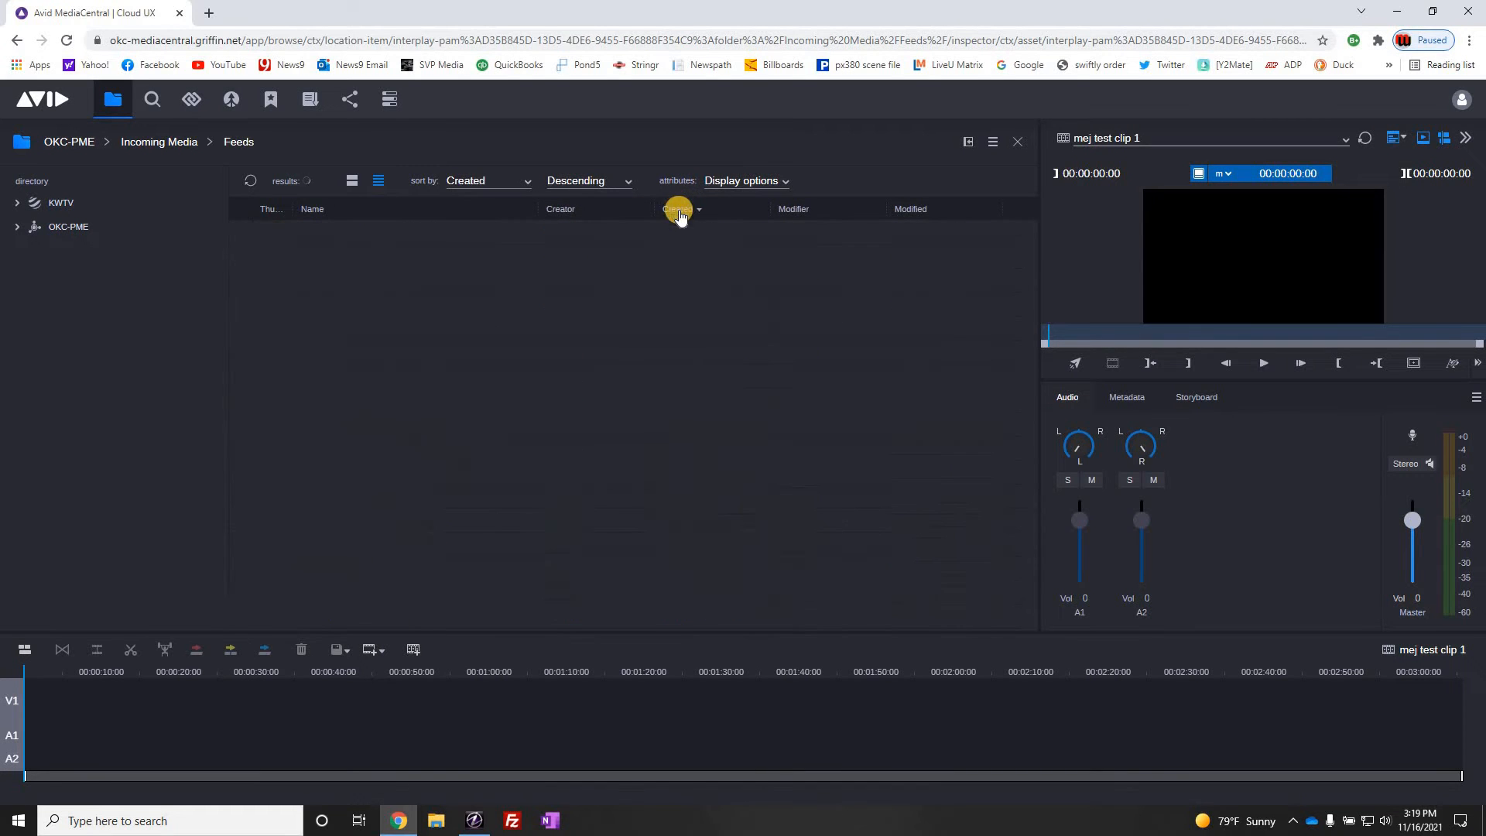
Step: Find the 10p School Flu Tech RAW CAC clip in the Feeds folder and load it into the viewer
scroll(507, 421, down, 10)
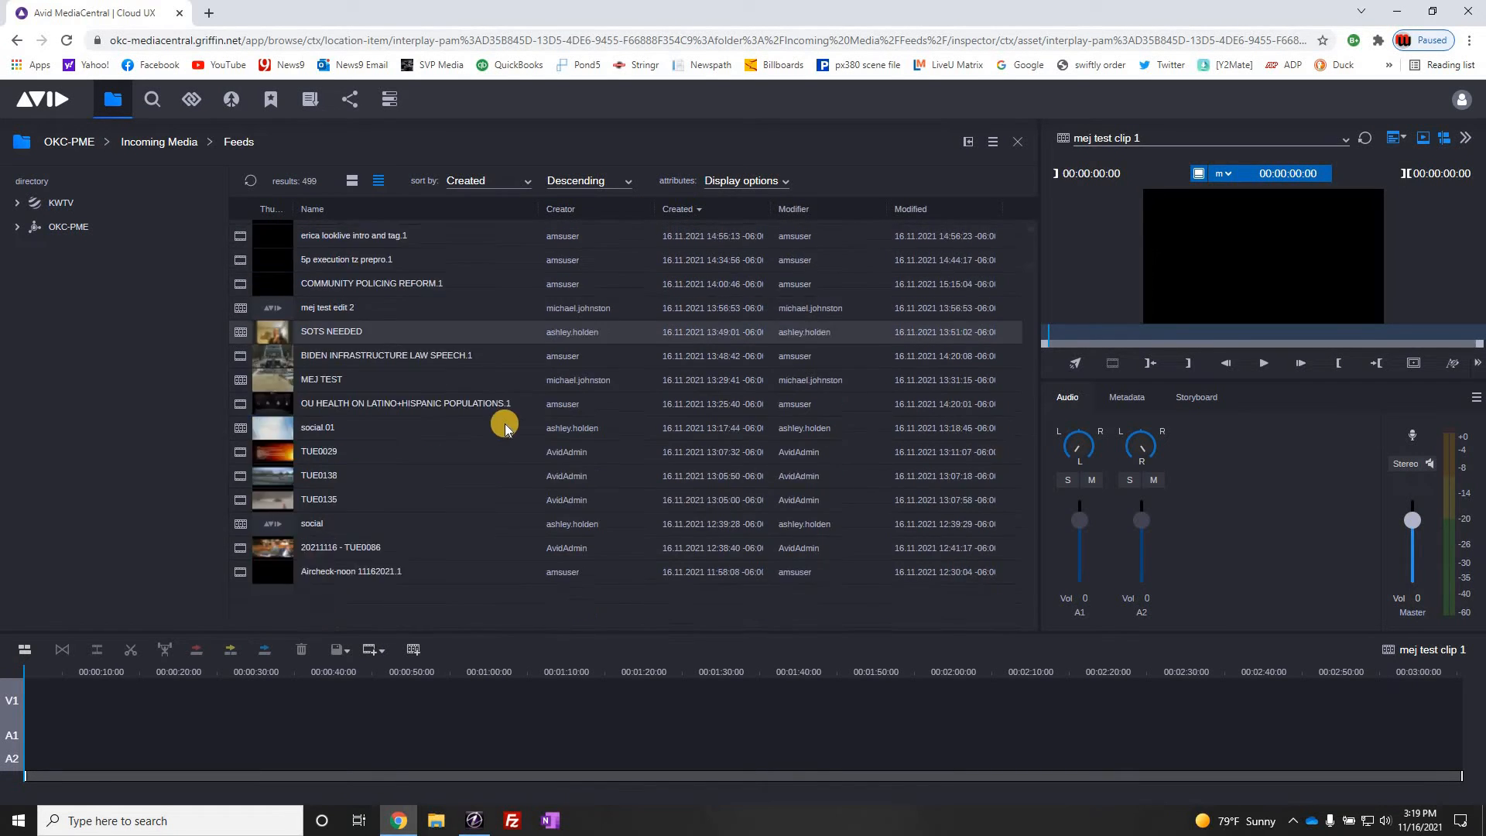
scroll(514, 418, down, 10)
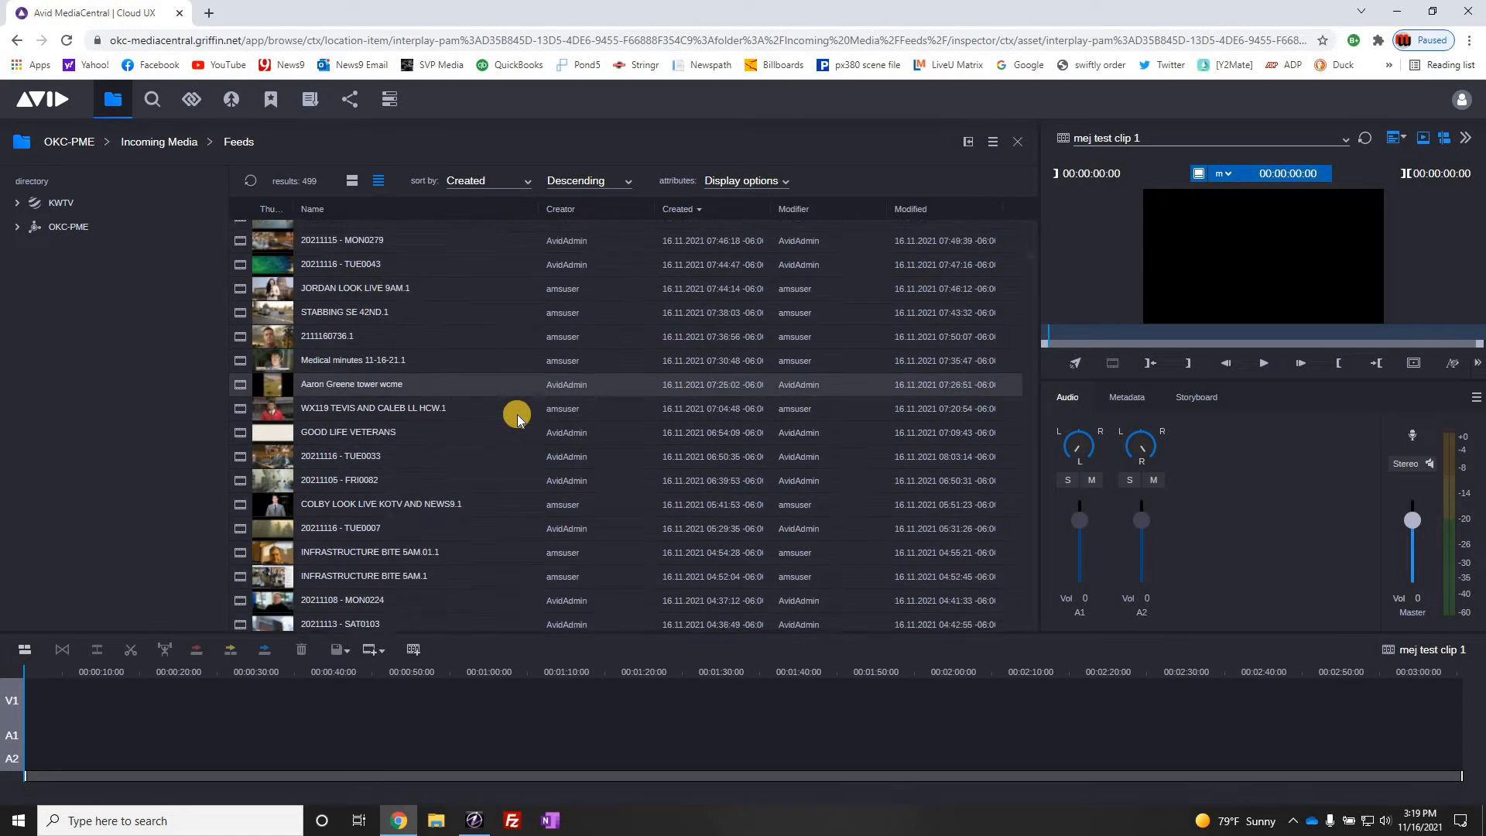
scroll(517, 416, down, 3)
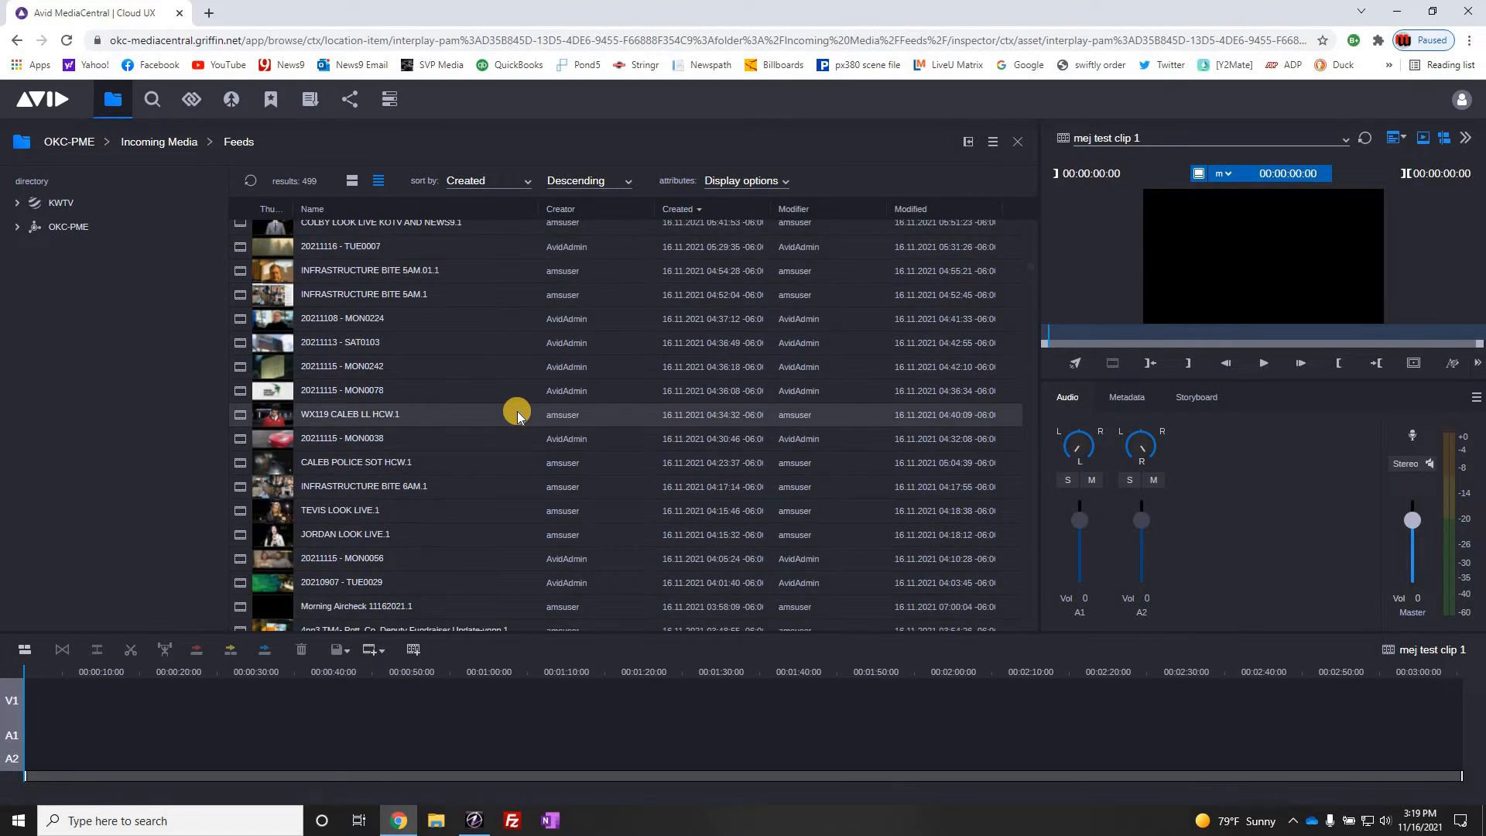
scroll(516, 416, down, 3)
scroll(519, 411, down, 10)
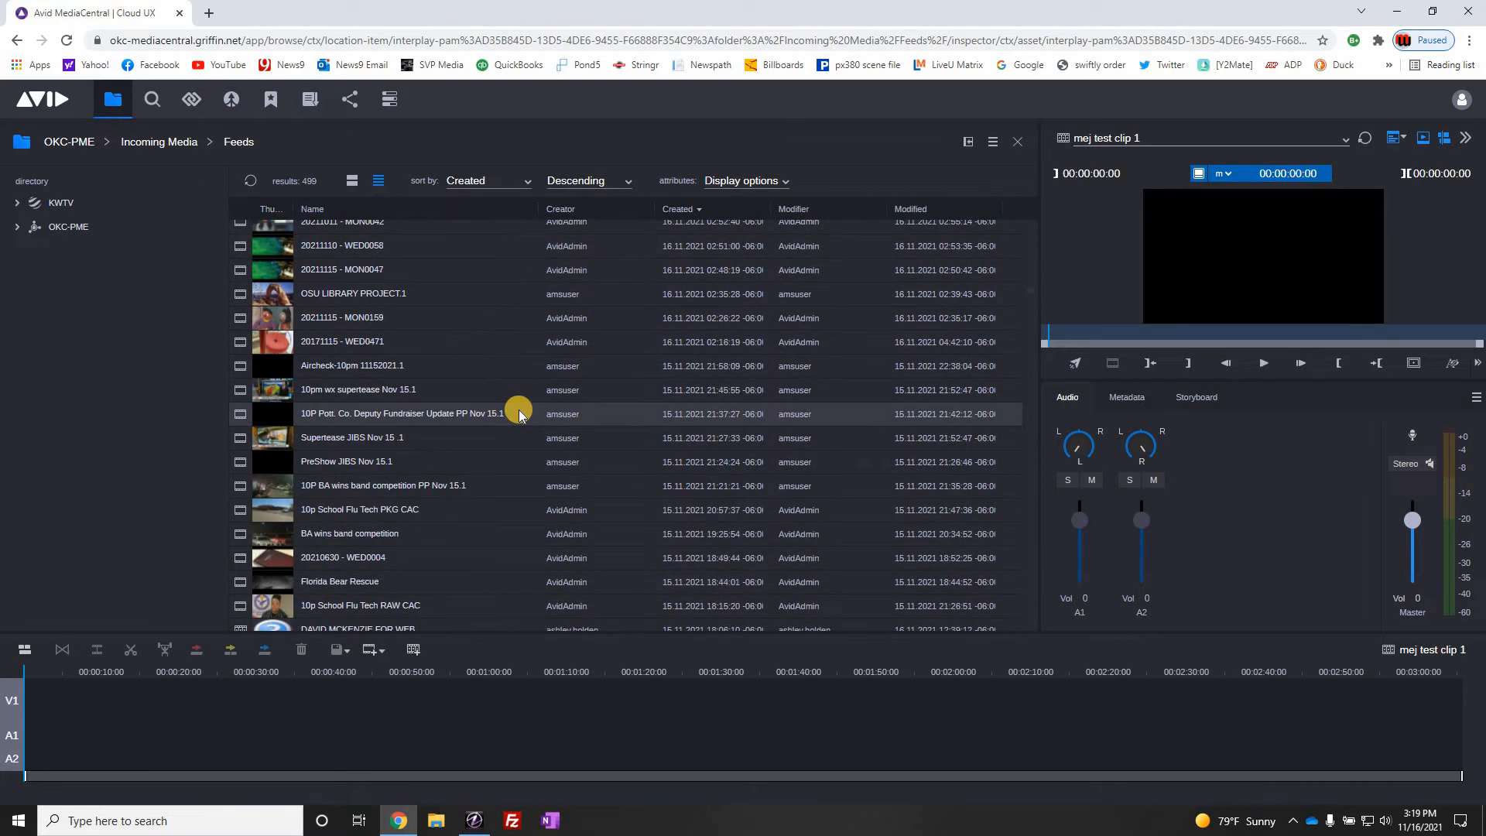
scroll(496, 418, down, 2)
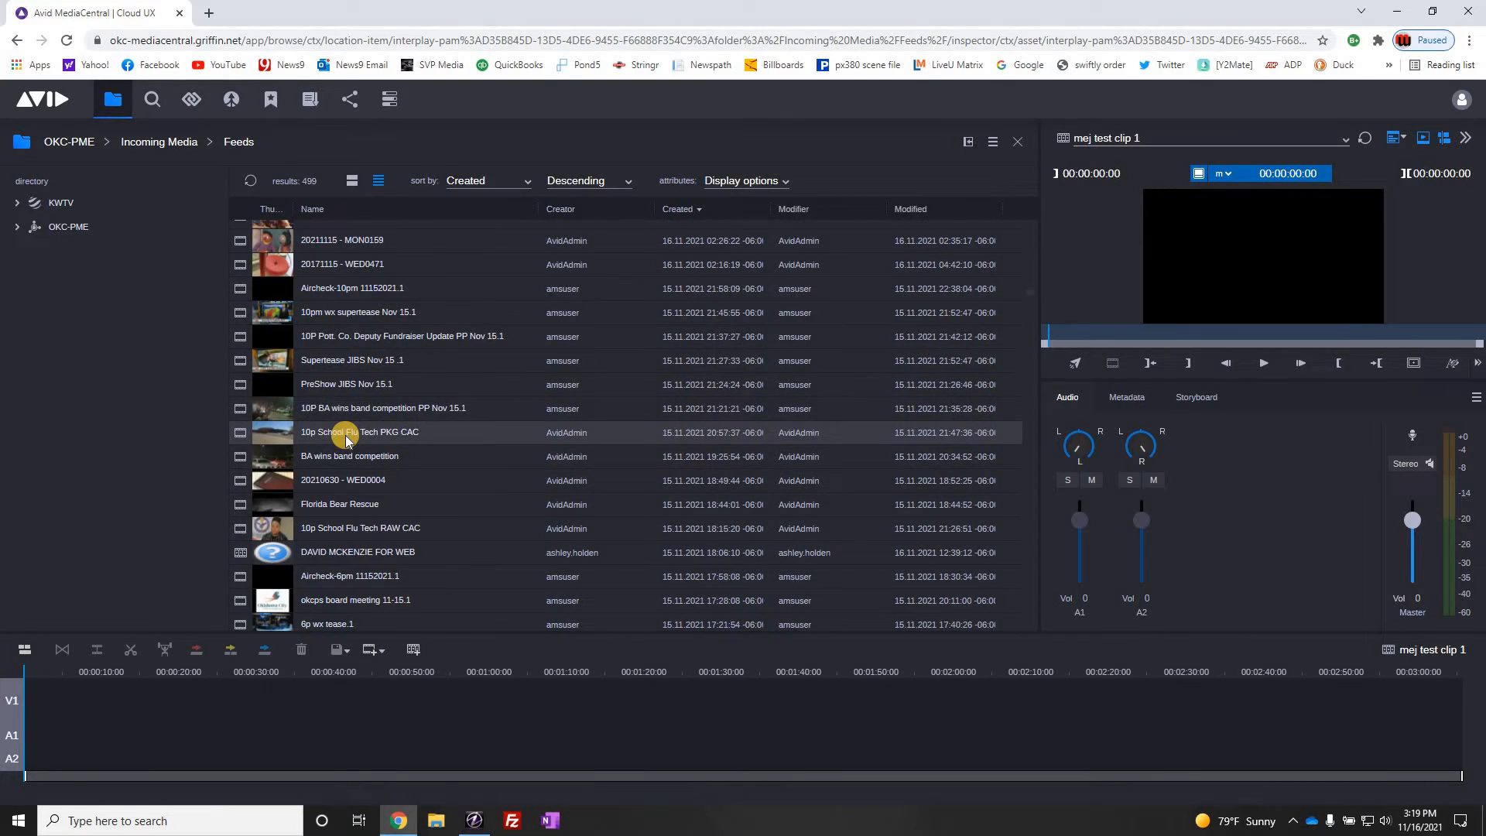
scroll(371, 441, down, 2)
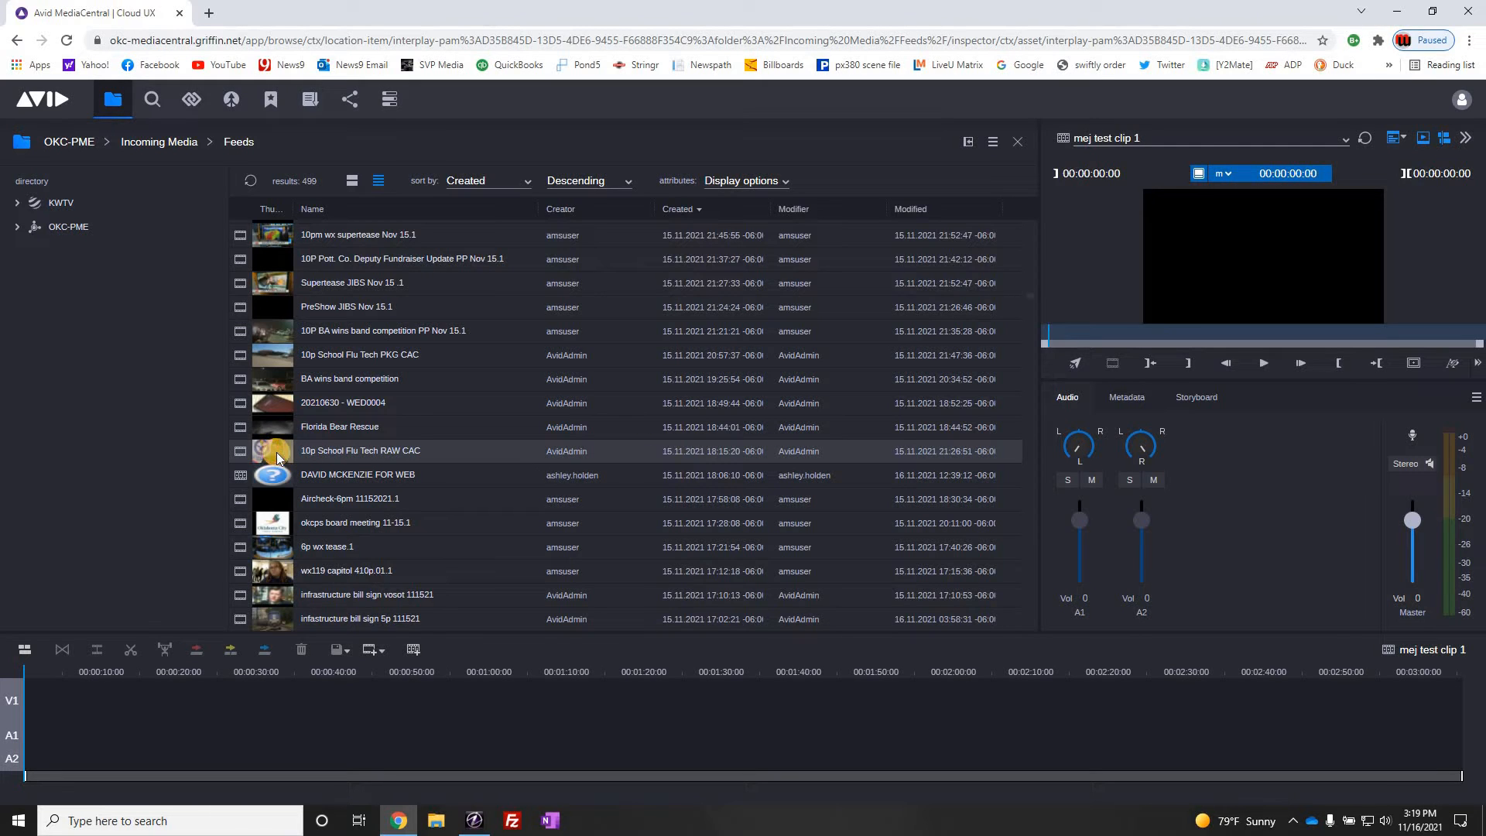
drag(278, 457, 1176, 207)
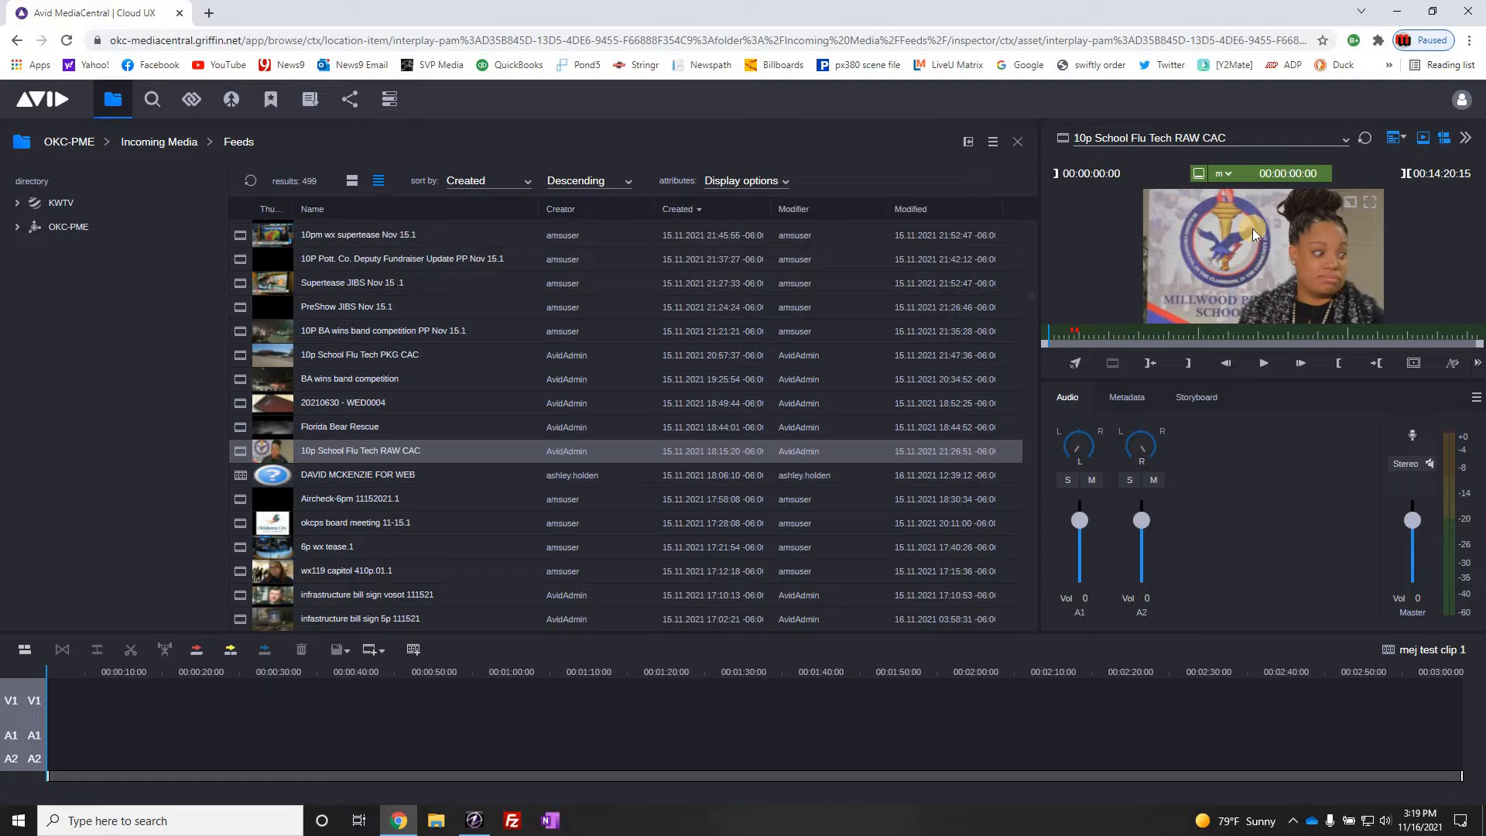
Step: Scrub the loaded raw clip to 00:03:33:17 and look through the list of recently loaded clips
drag(1114, 331, 1293, 320)
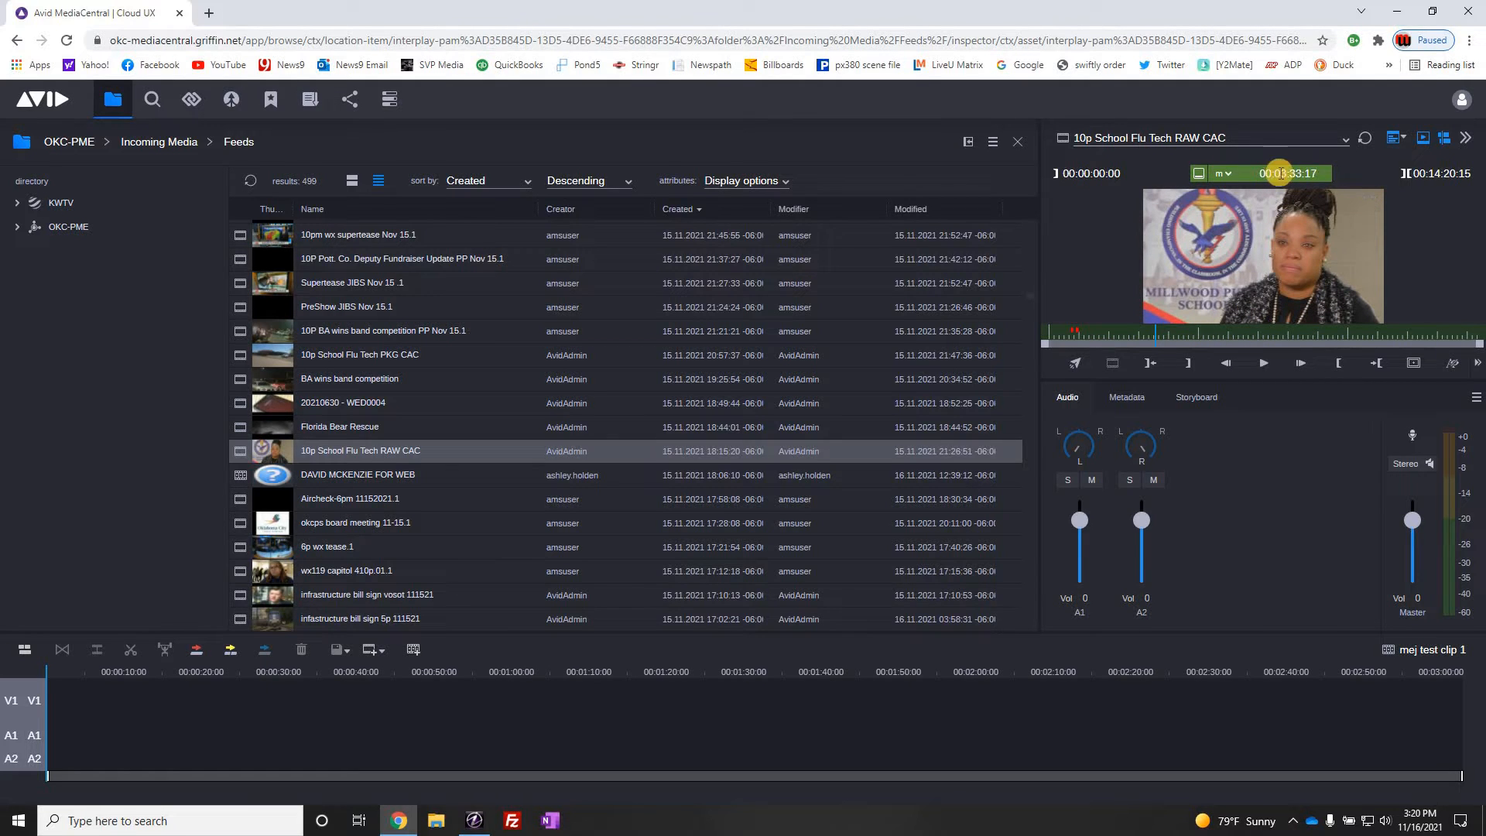
click(1294, 147)
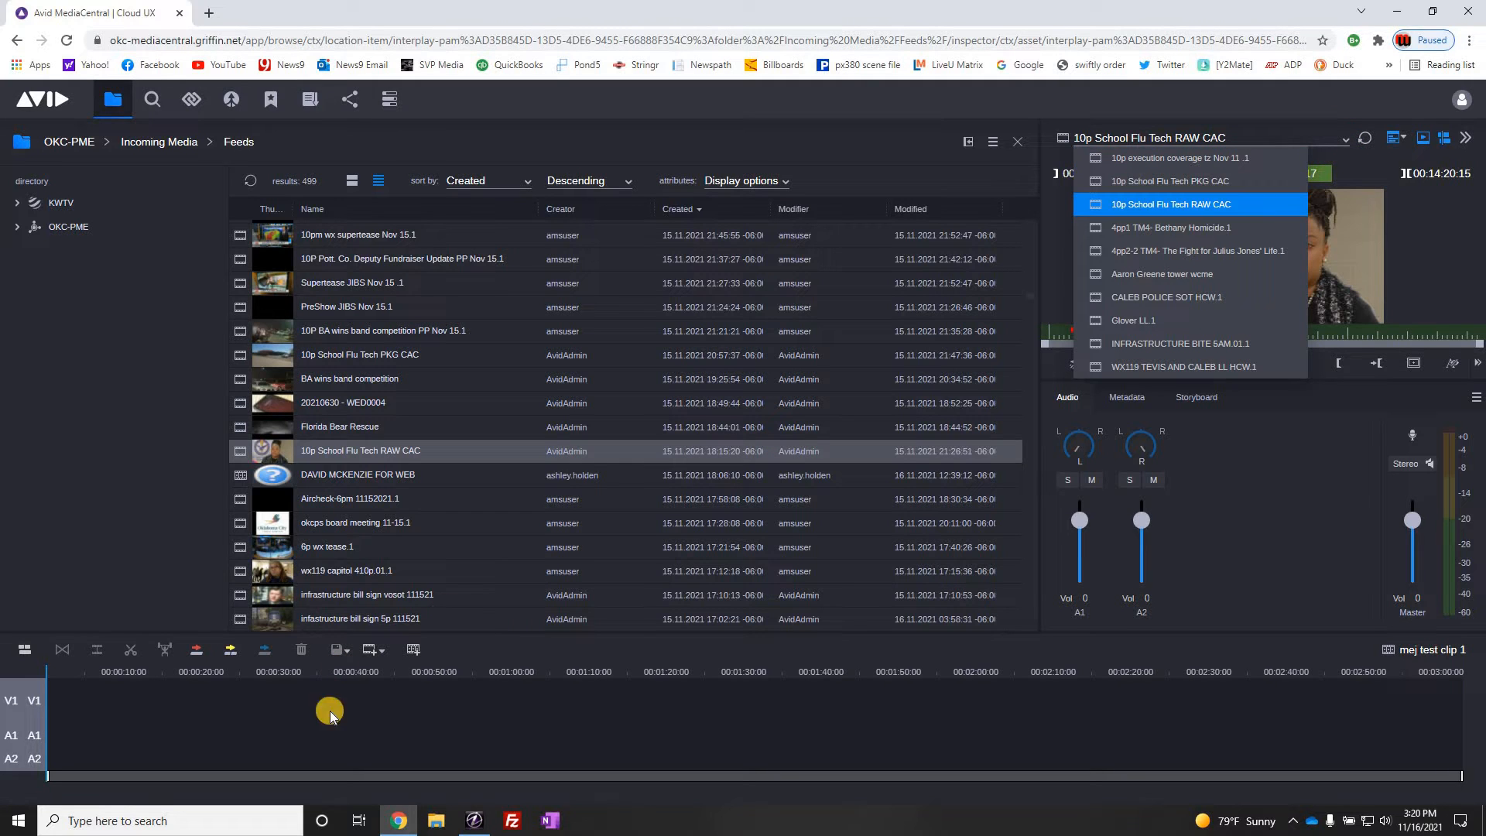
click(372, 717)
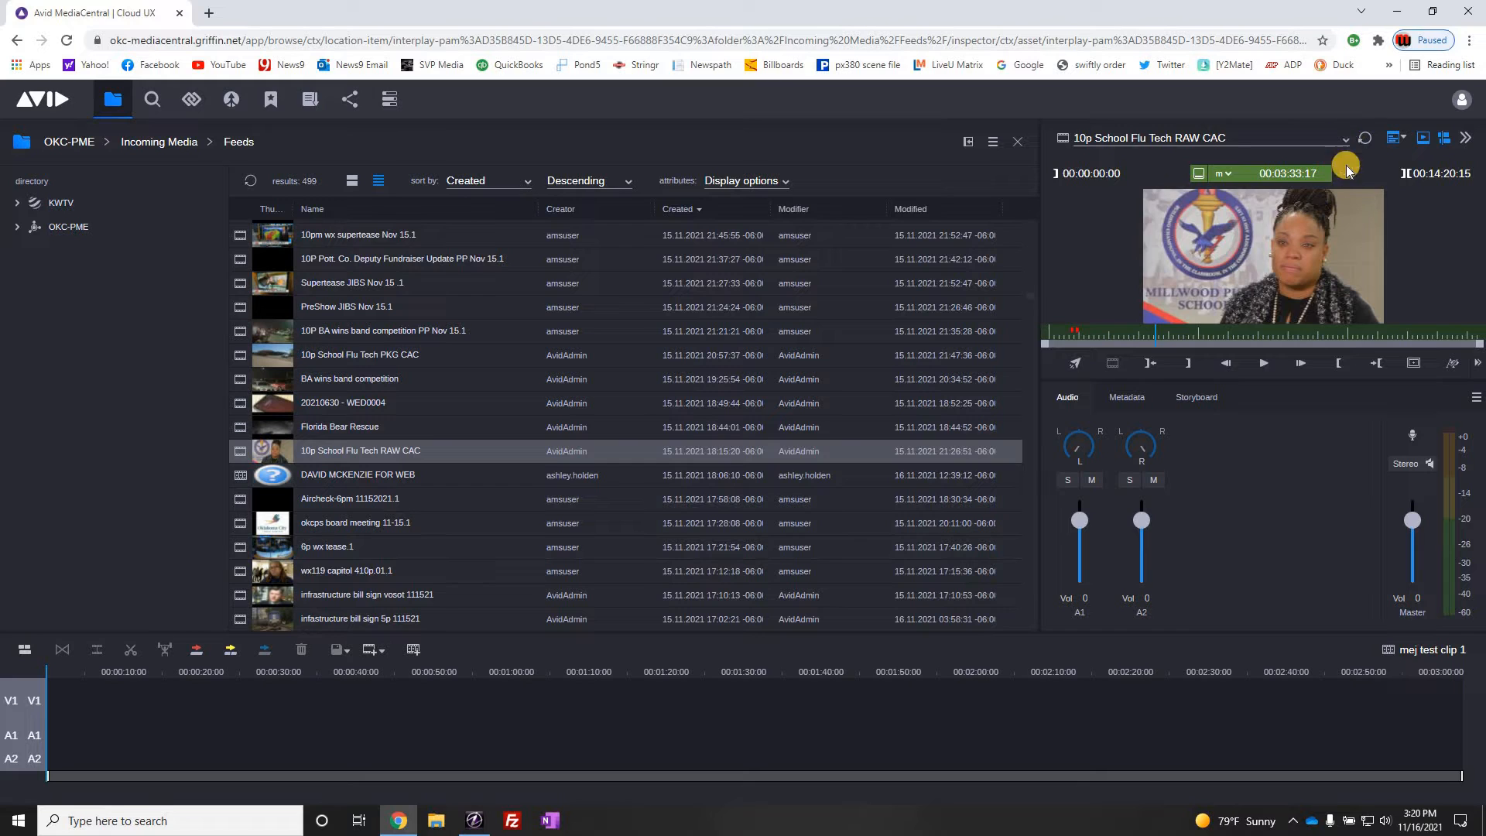
click(1346, 140)
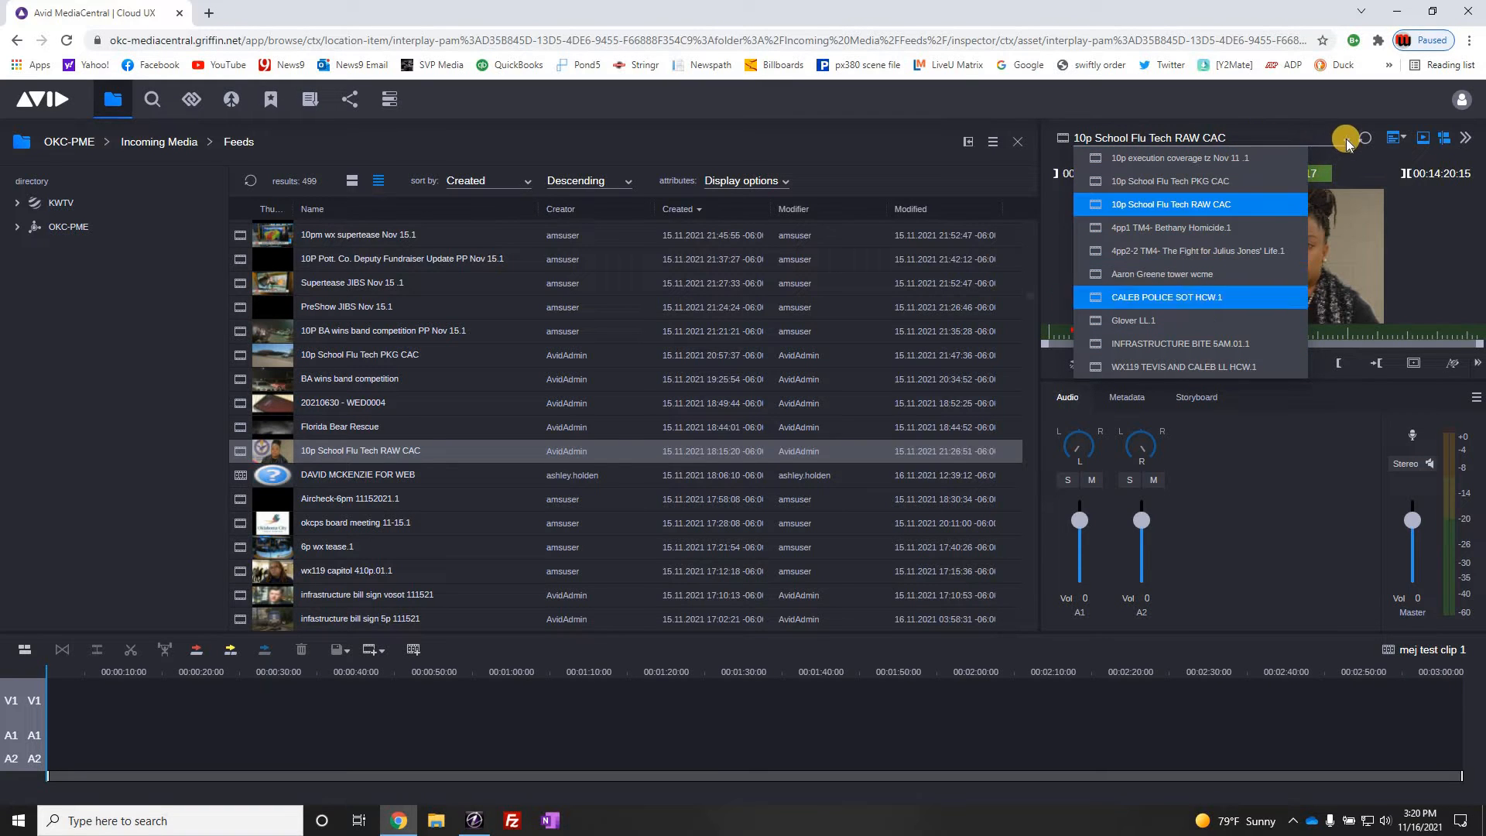
click(1237, 105)
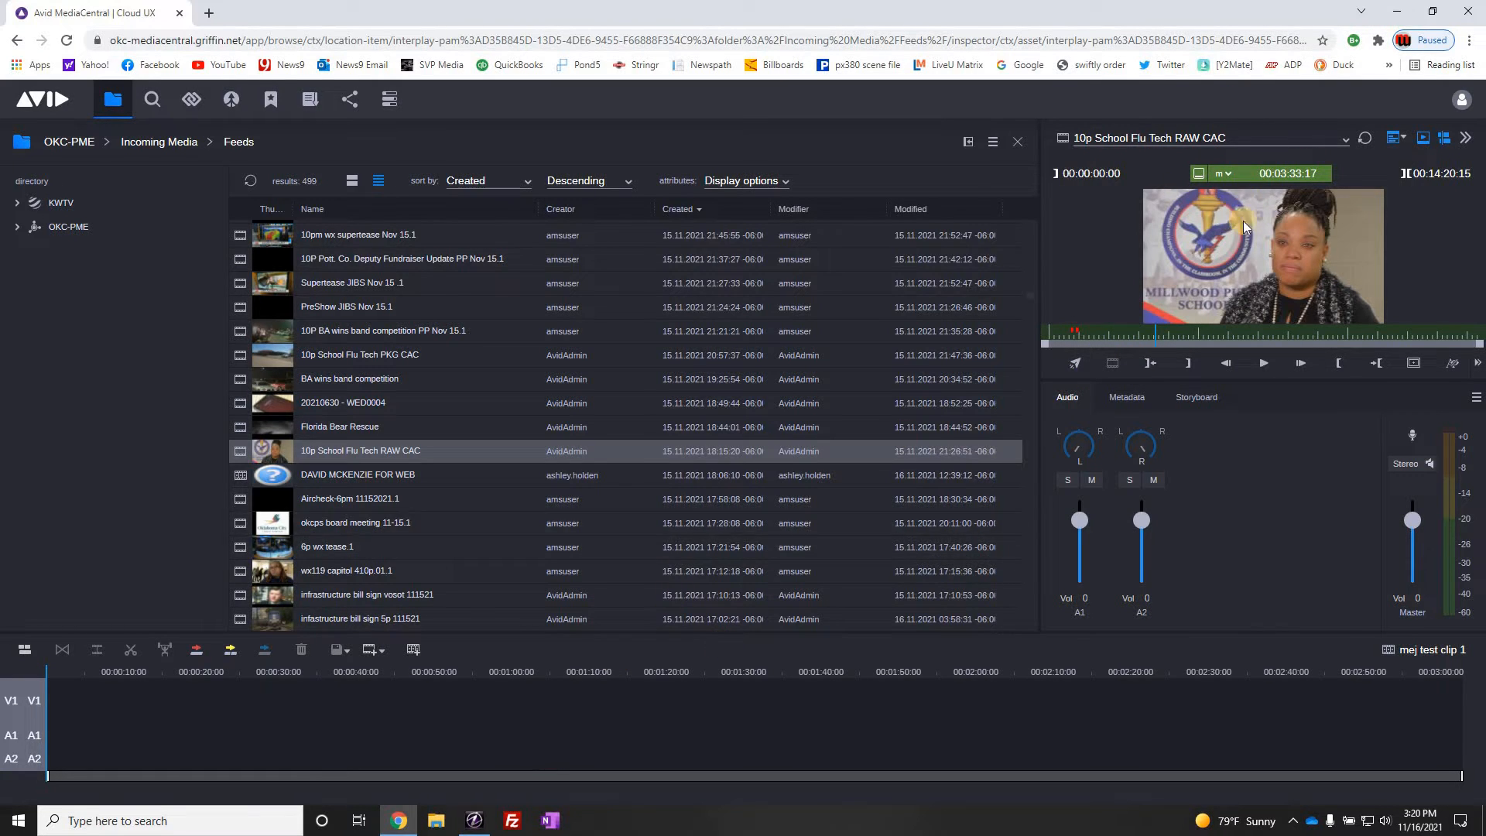
Step: Switch the viewer between the mej test clip 1 sequence and the 10p School Flu Tech RAW CAC clip, ending on the raw clip
click(129, 673)
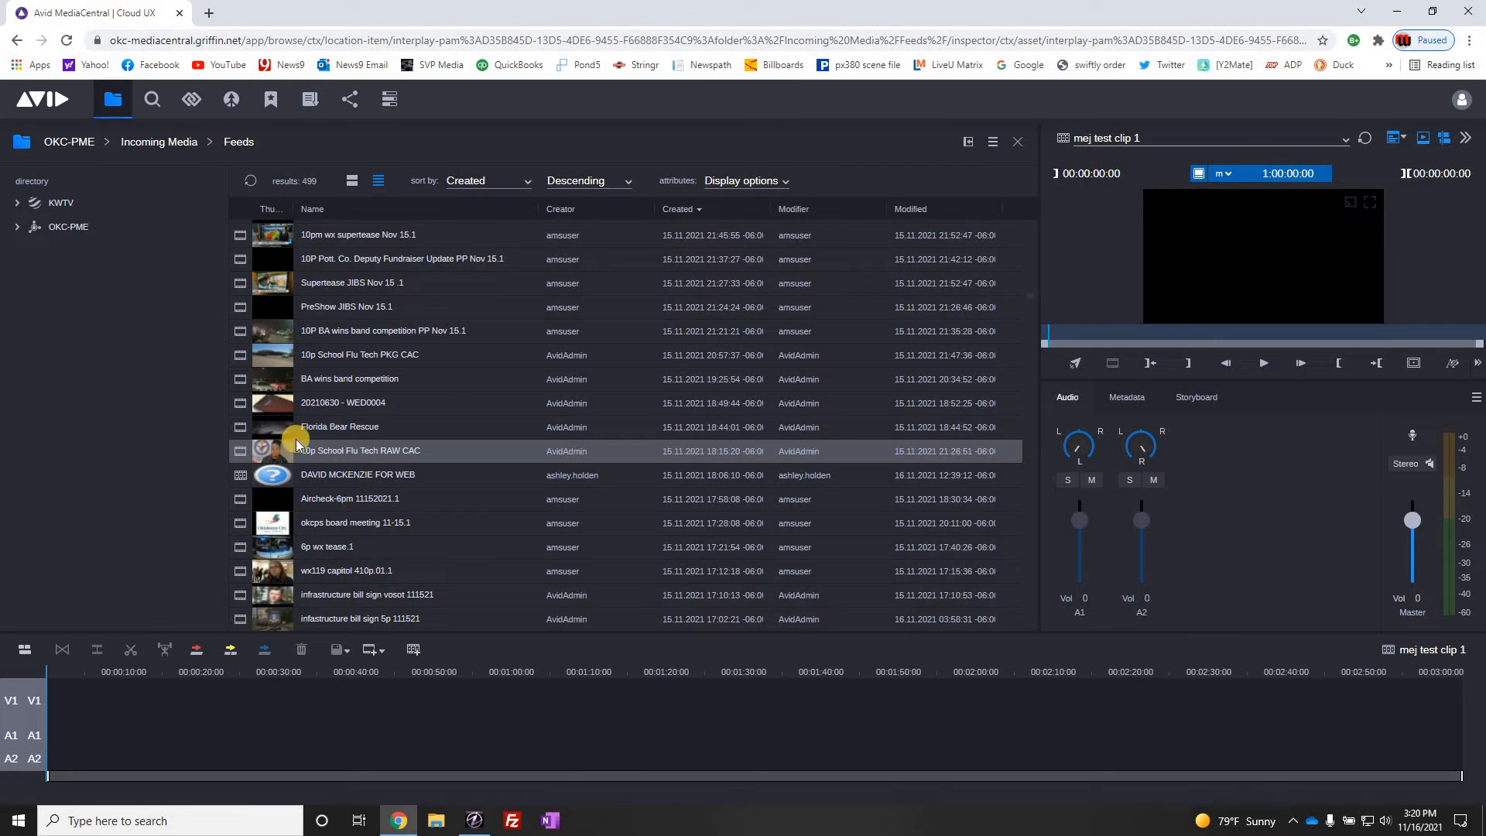
click(277, 457)
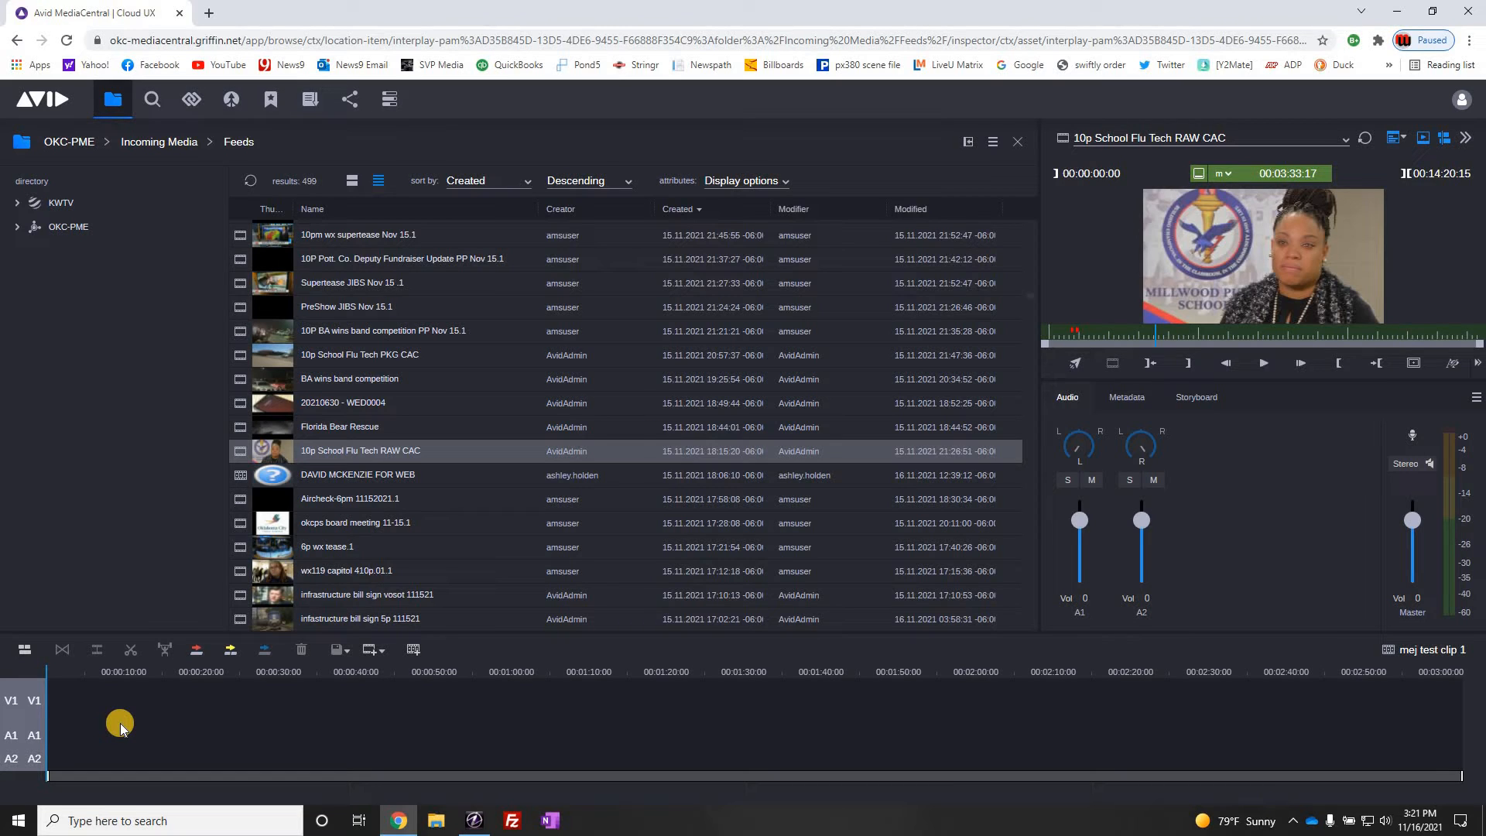
click(71, 671)
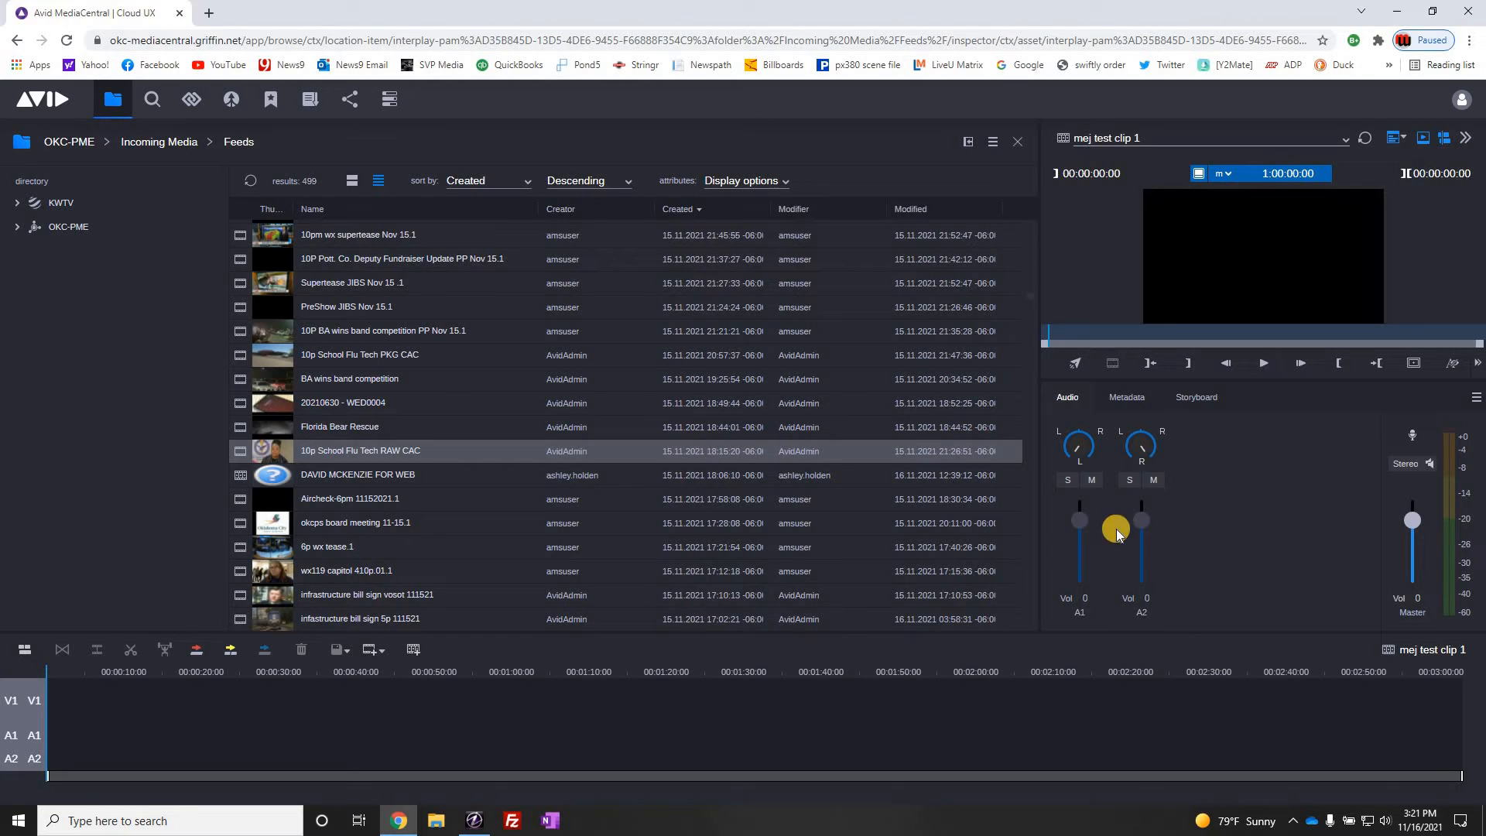
drag(276, 453, 1372, 291)
Step: Review the raw clip from about 00:00:46 and mark an in point at 00:00:51:15
drag(1155, 333, 1070, 336)
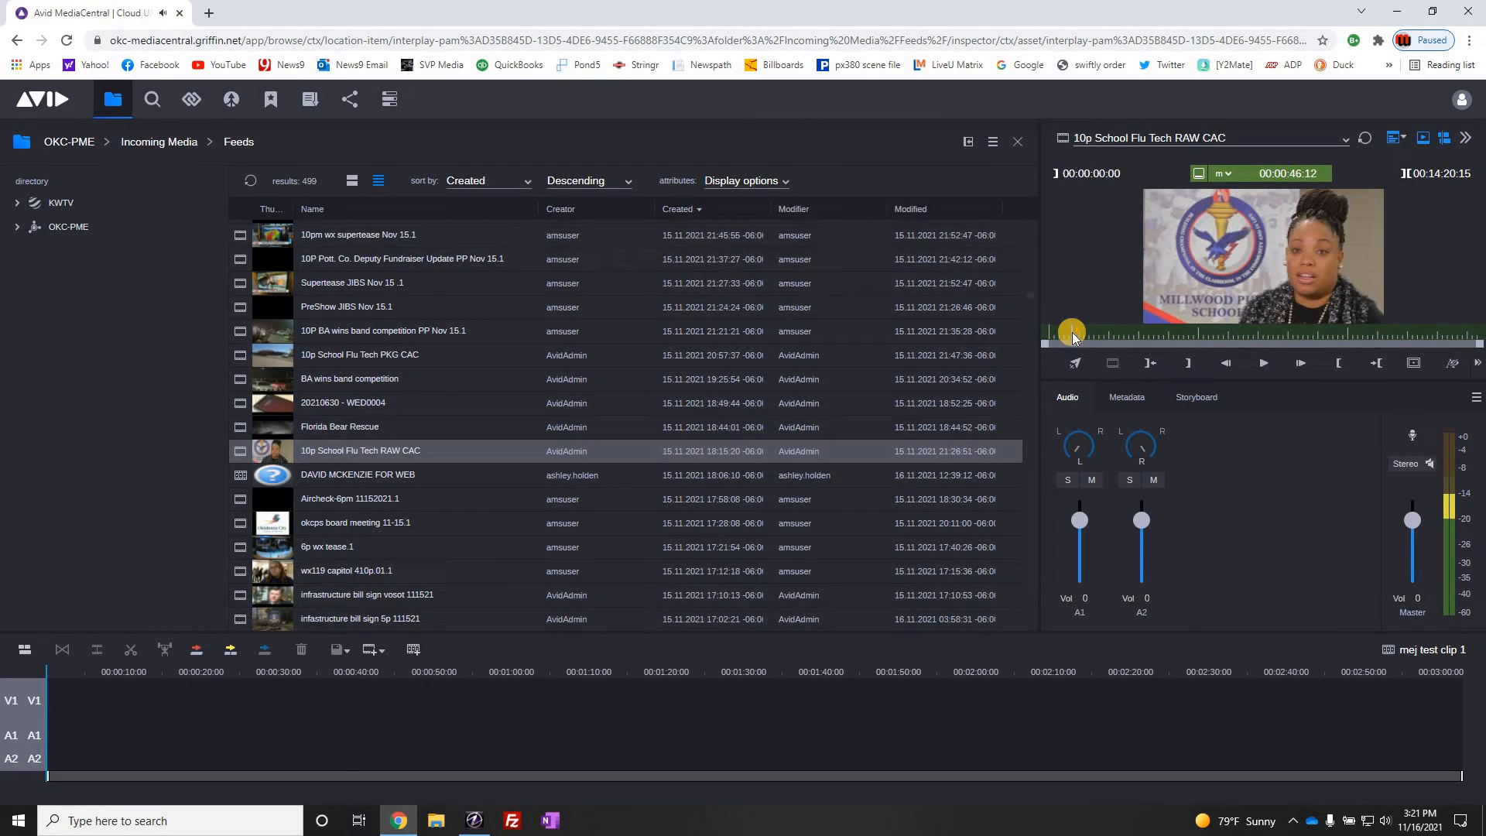
key(space)
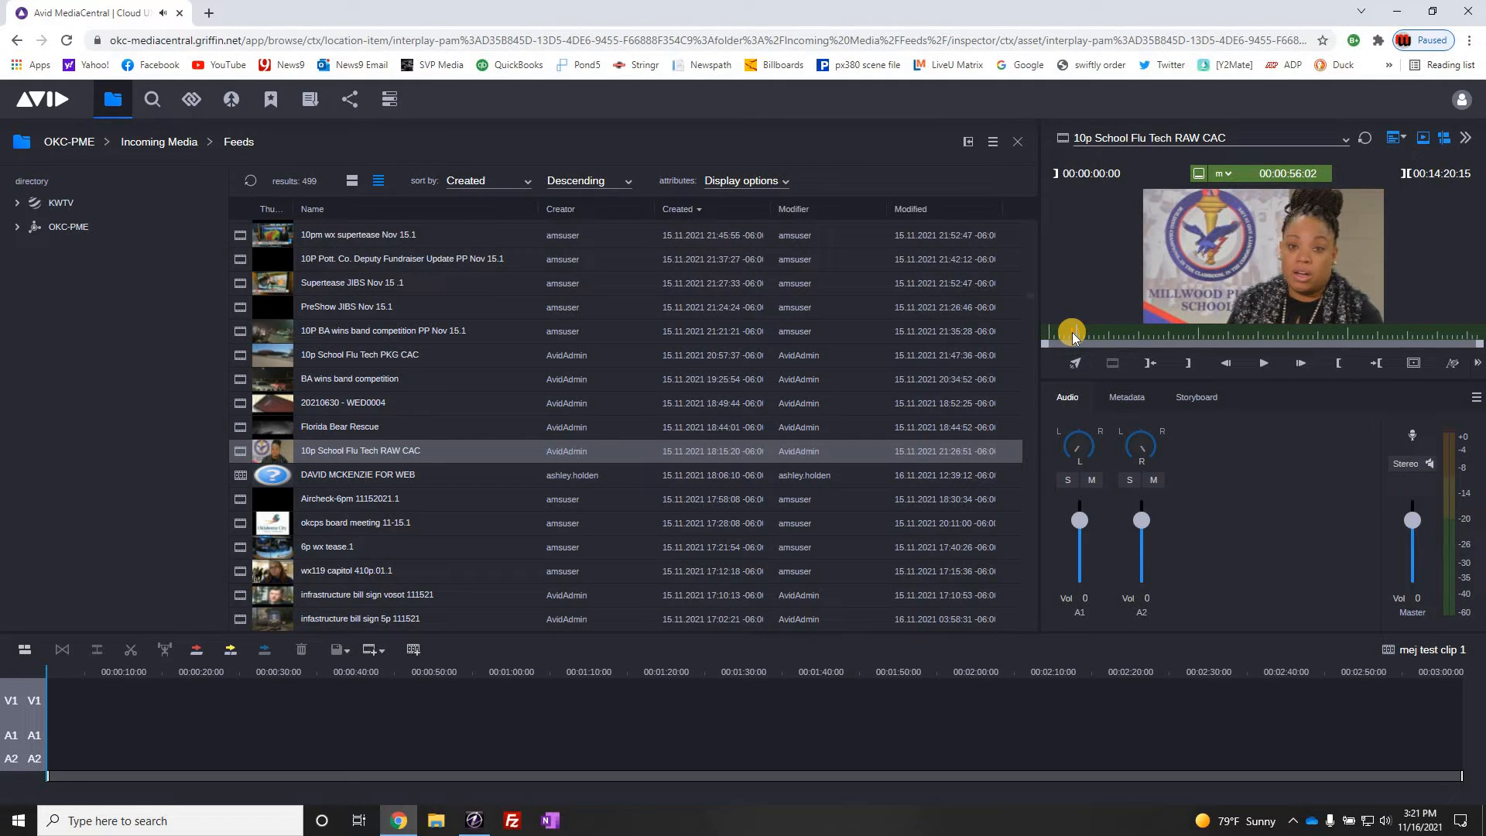
key(j)
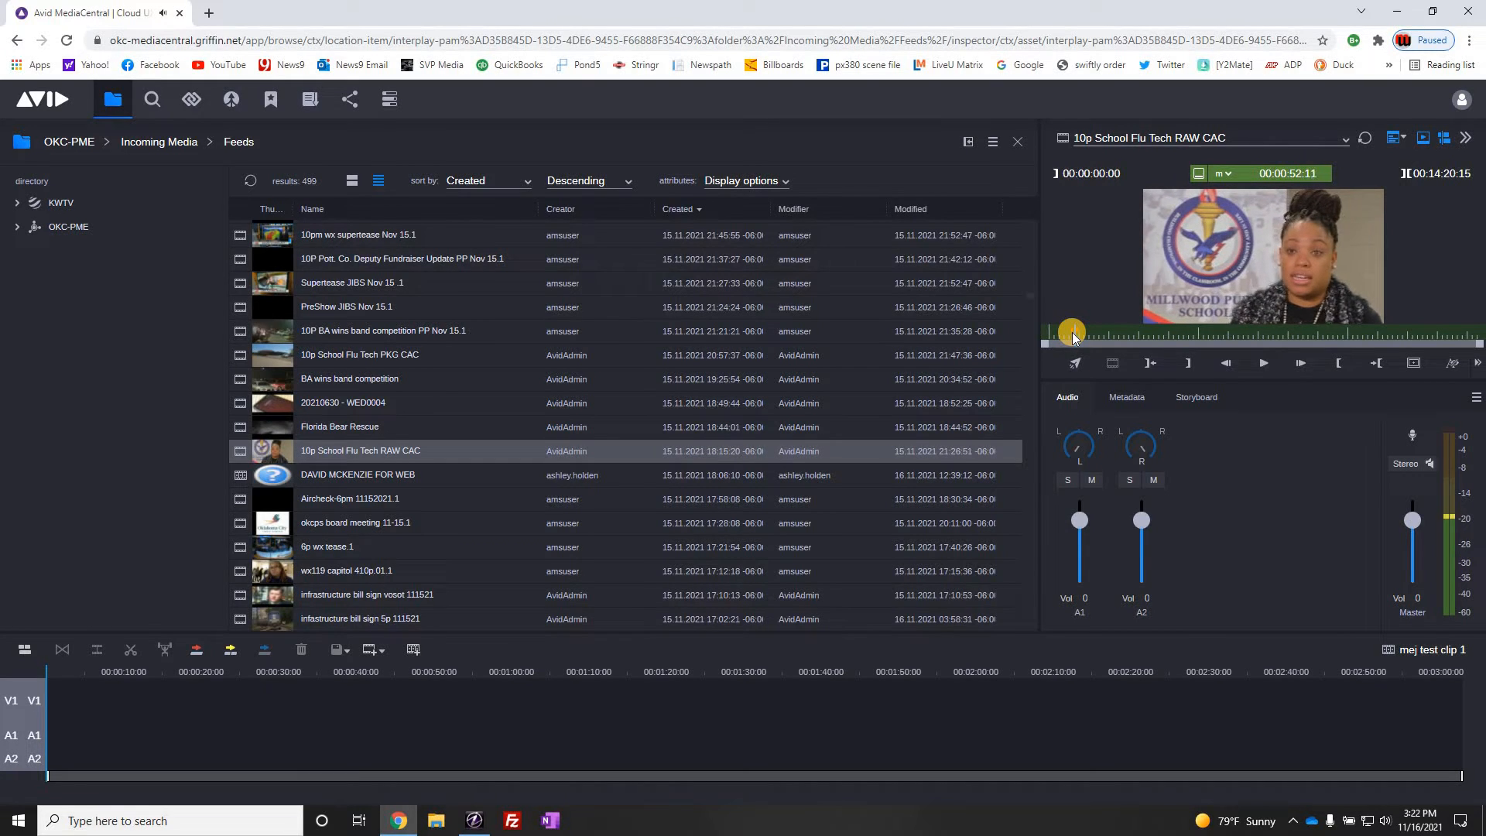
key(l)
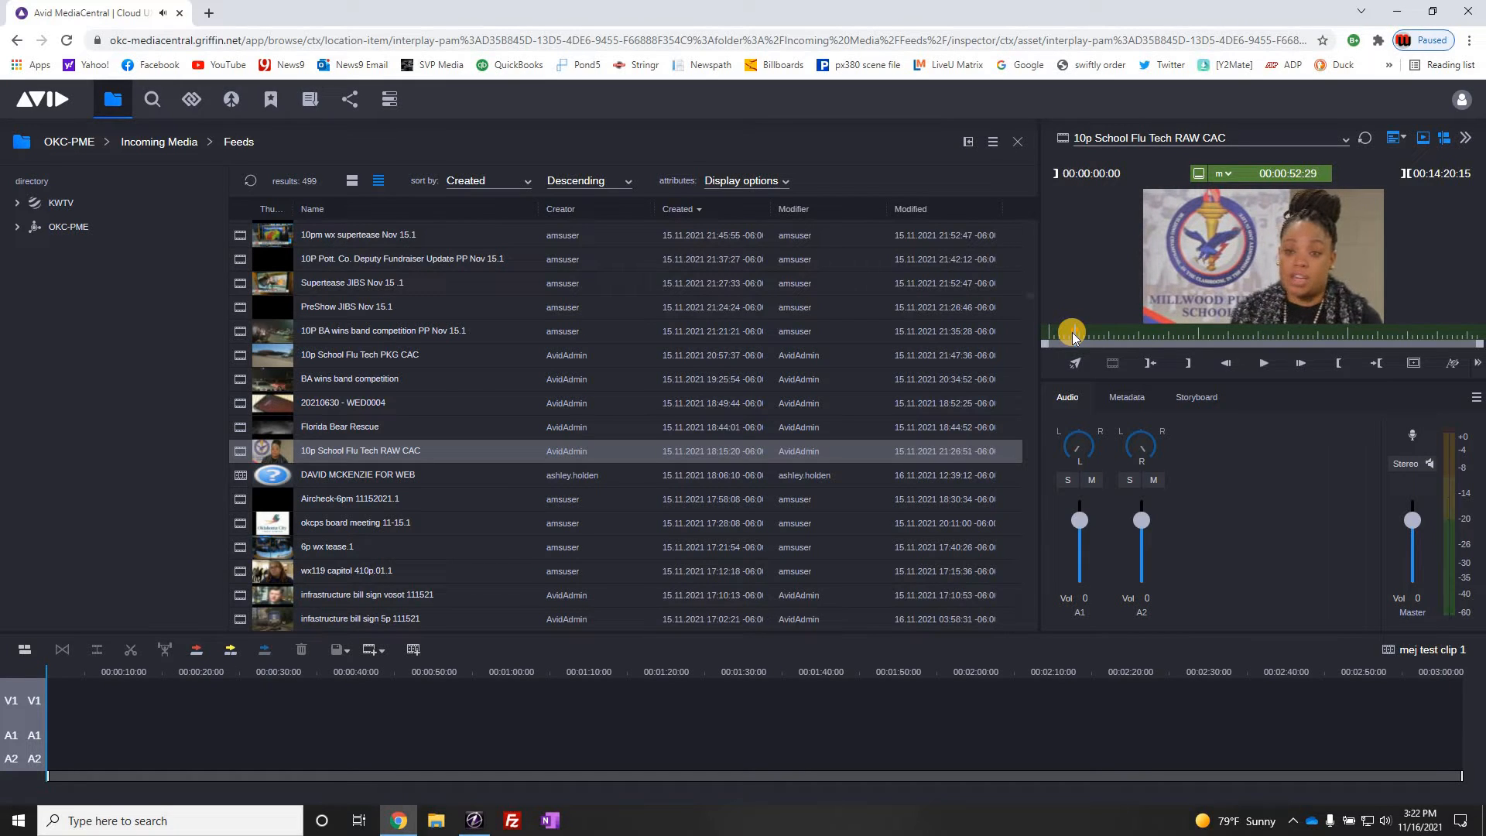
key(j)
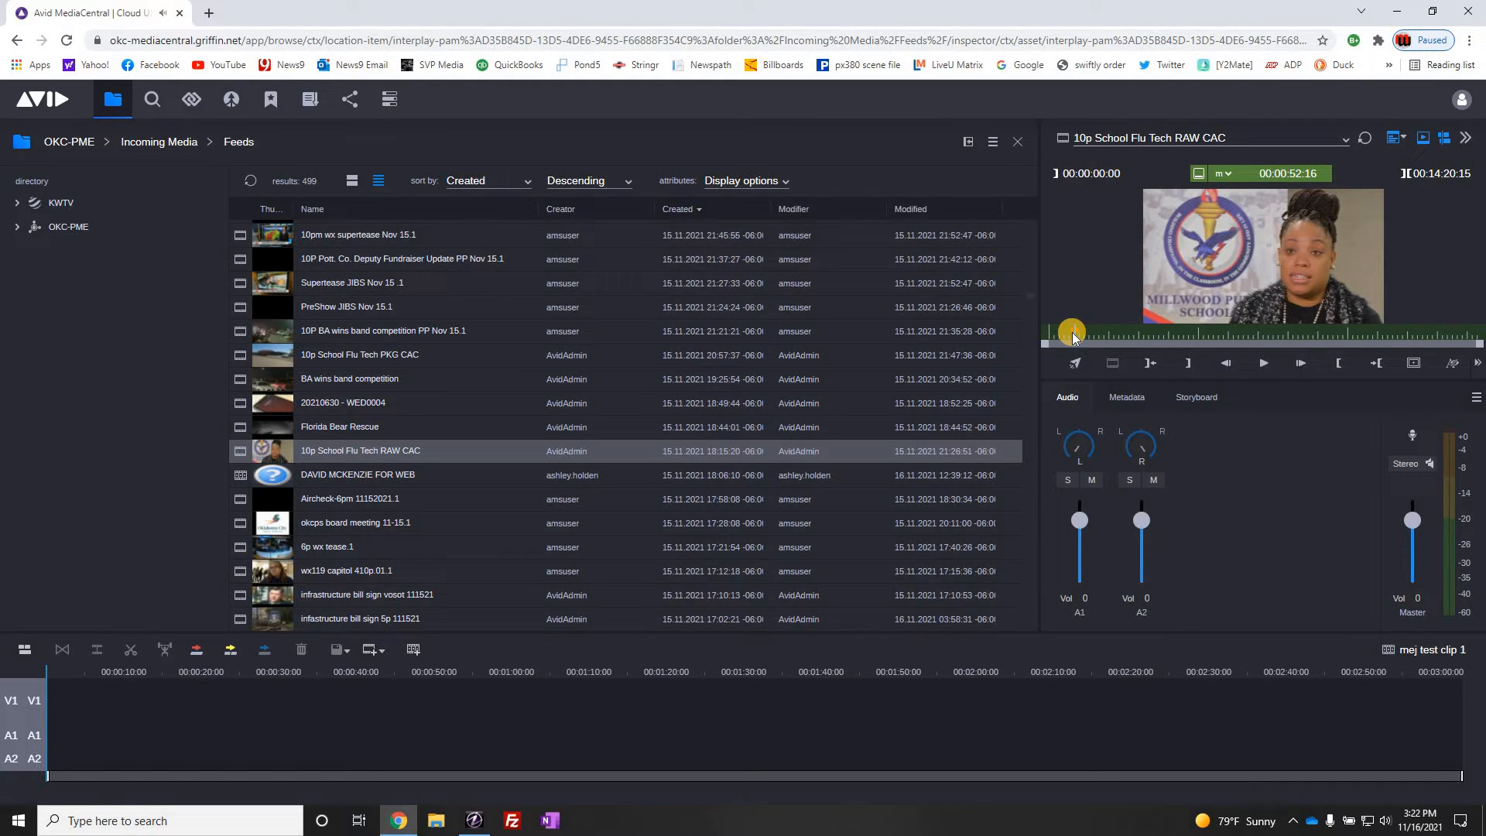
key(Right)
key(Left)
key(Left)
key(Left)
key(Left)
key(Left)
key(Left)
key(Left)
key(Left)
key(Left)
key(Left)
key(Left)
key(Left)
key(Left)
key(Left)
key(Left)
key(Left)
key(Left)
key(Left)
key(Left)
key(Left)
key(Left)
key(Left)
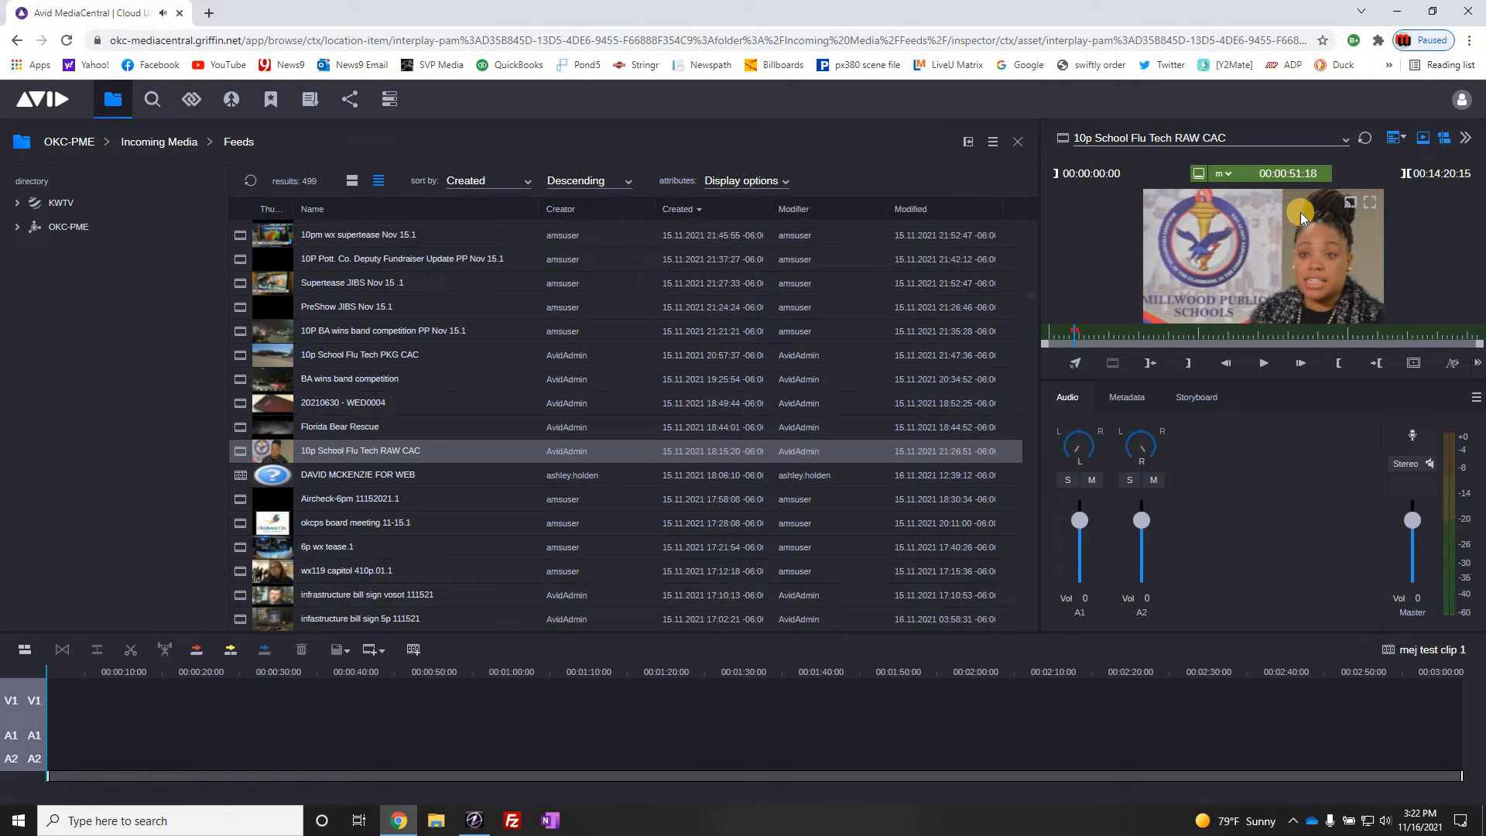
key(Left)
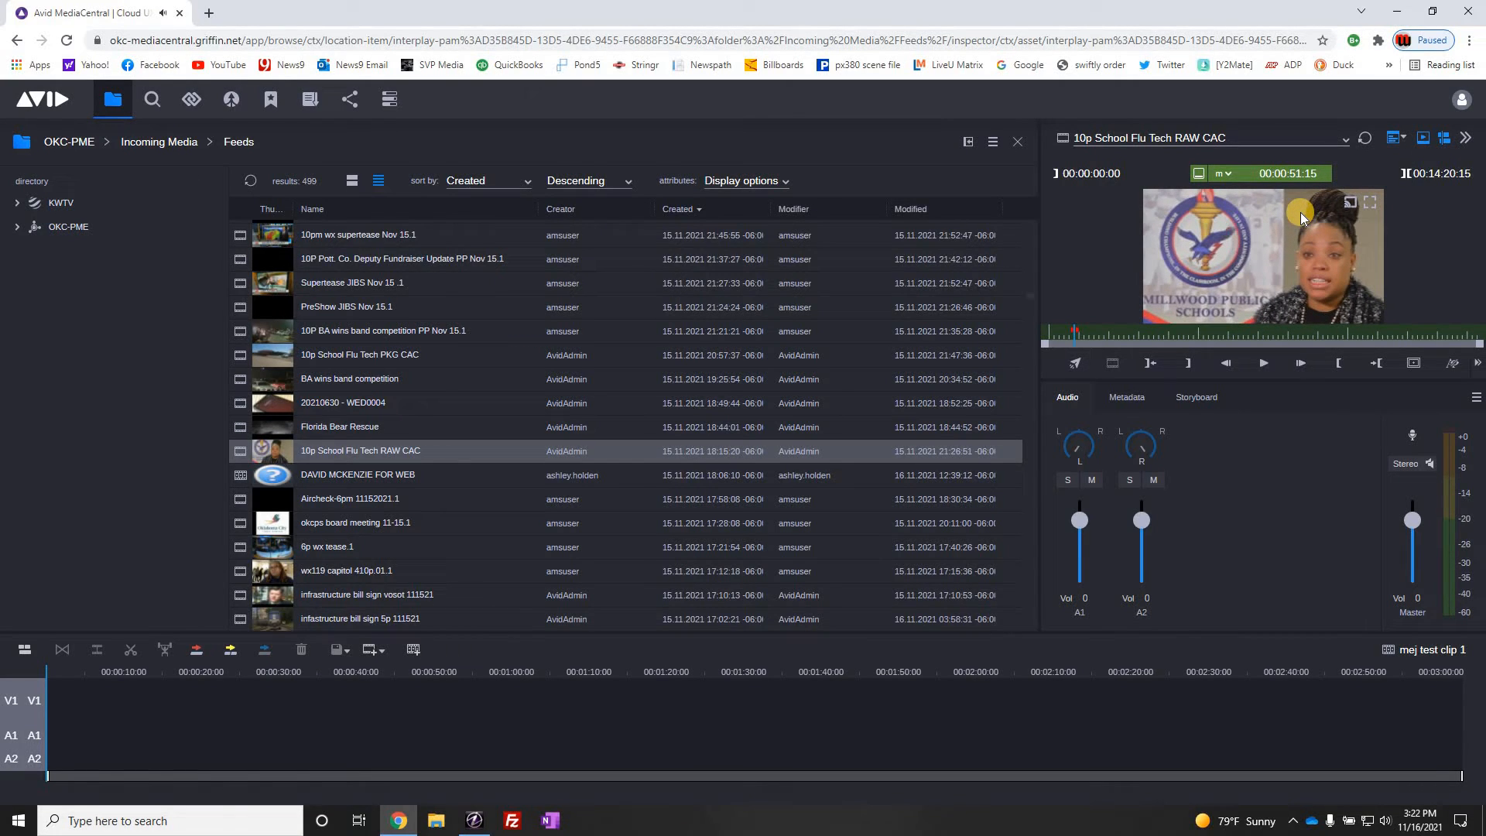
key(i)
Step: Play on from the in point and mark the raw clip's out point at 00:00:55:25
key(space)
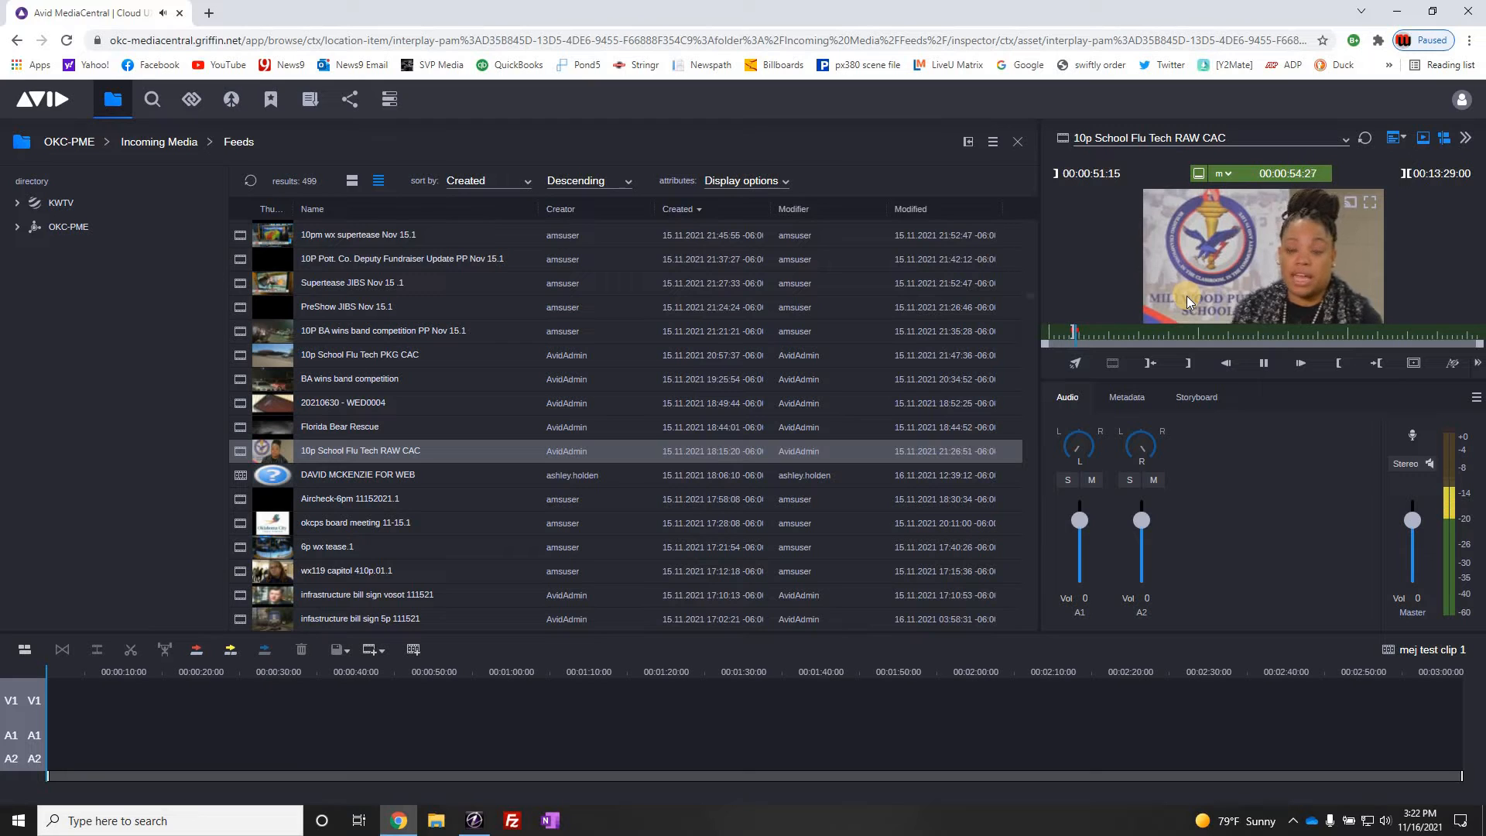
key(space)
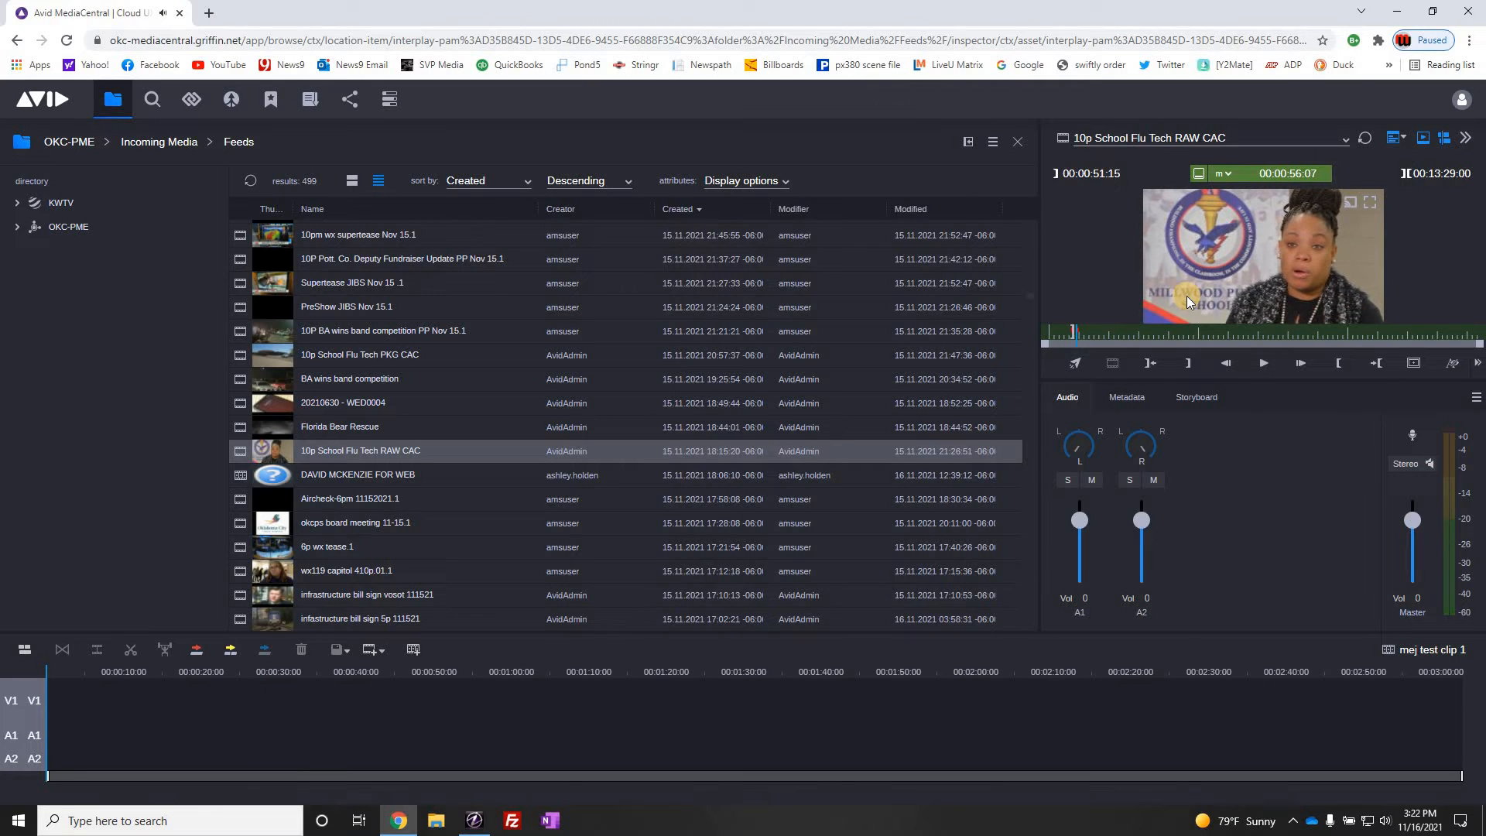
key(j)
key(k)
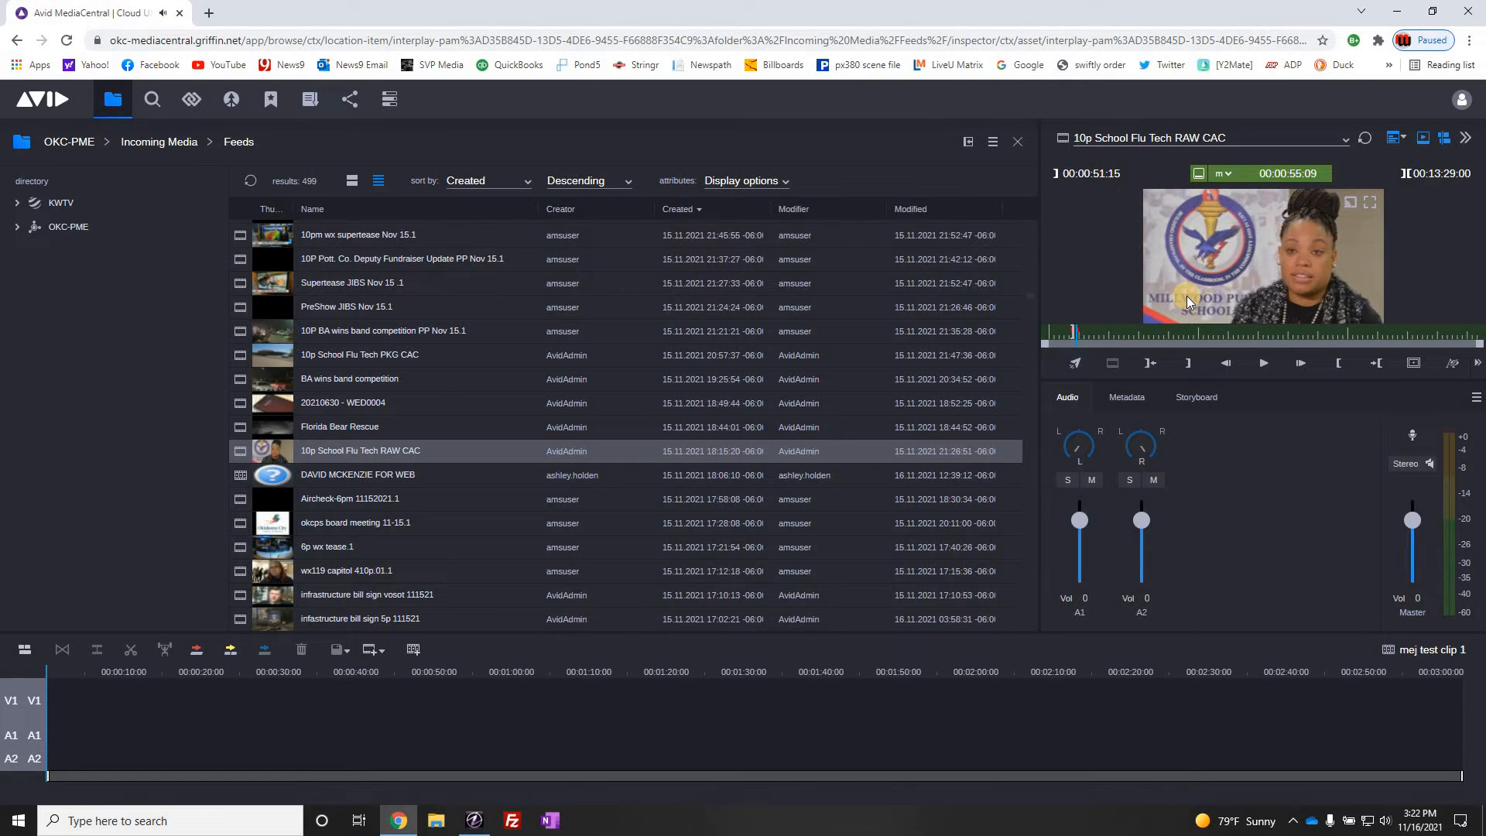
key(l)
key(k)
key(Right)
key(Right)
key(Right)
key(Right)
key(Right)
key(Right)
key(Right)
key(Right)
key(Right)
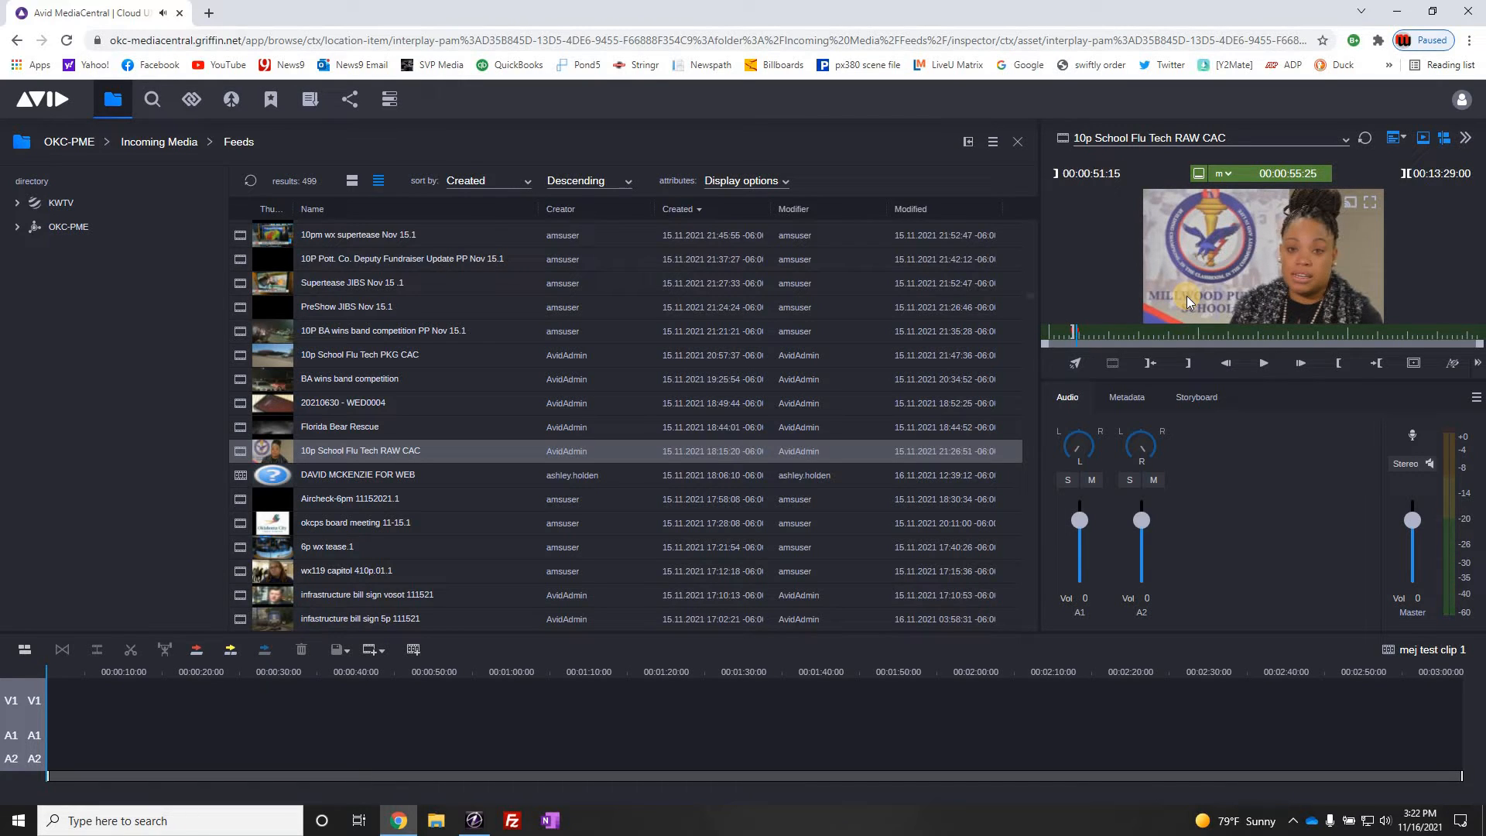
key(o)
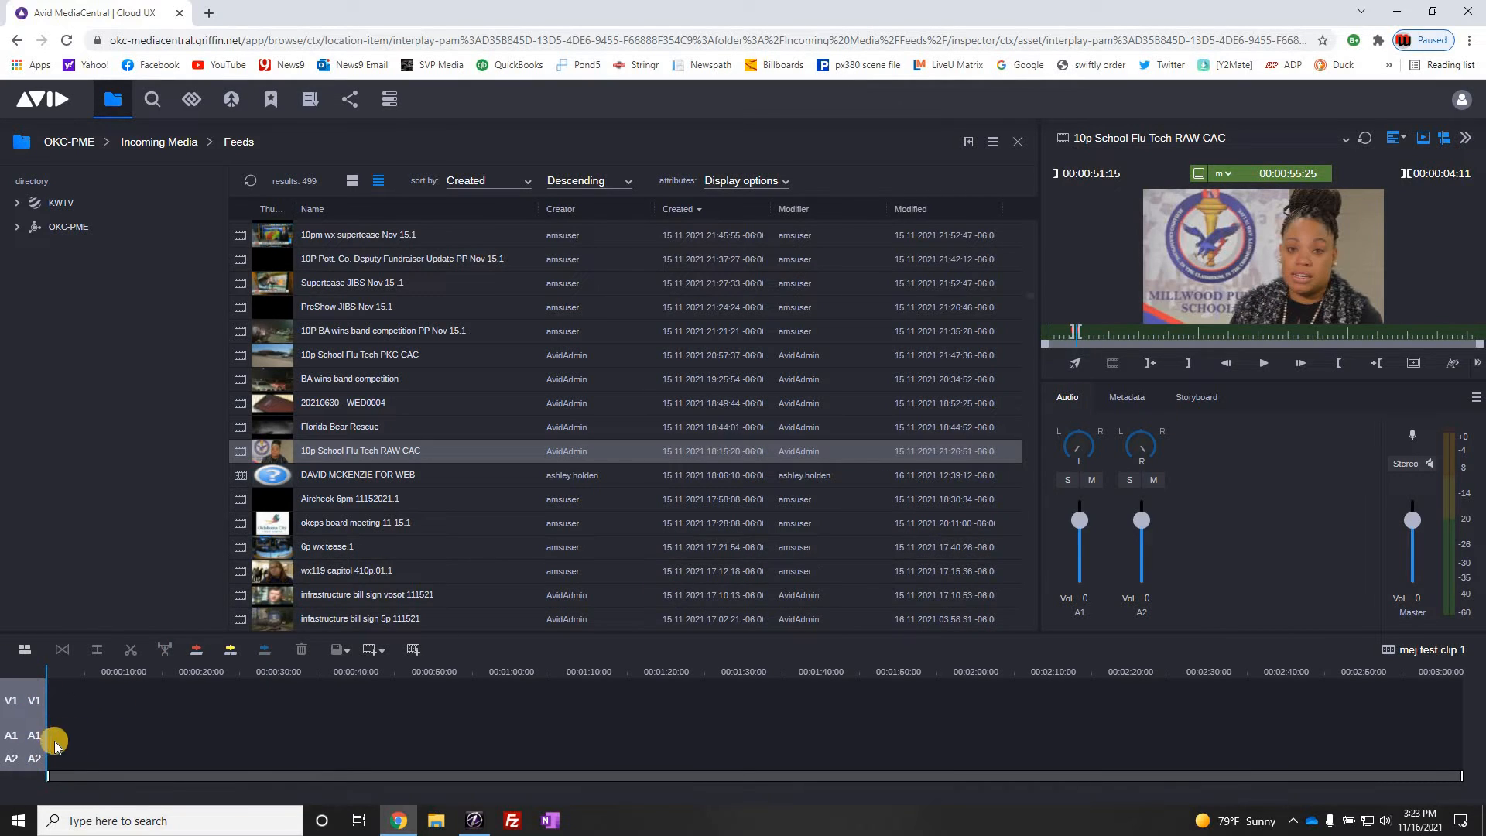
Step: Exclude source audio track A2 and edit the marked section into V1 and A1 of mej test clip 1
click(34, 759)
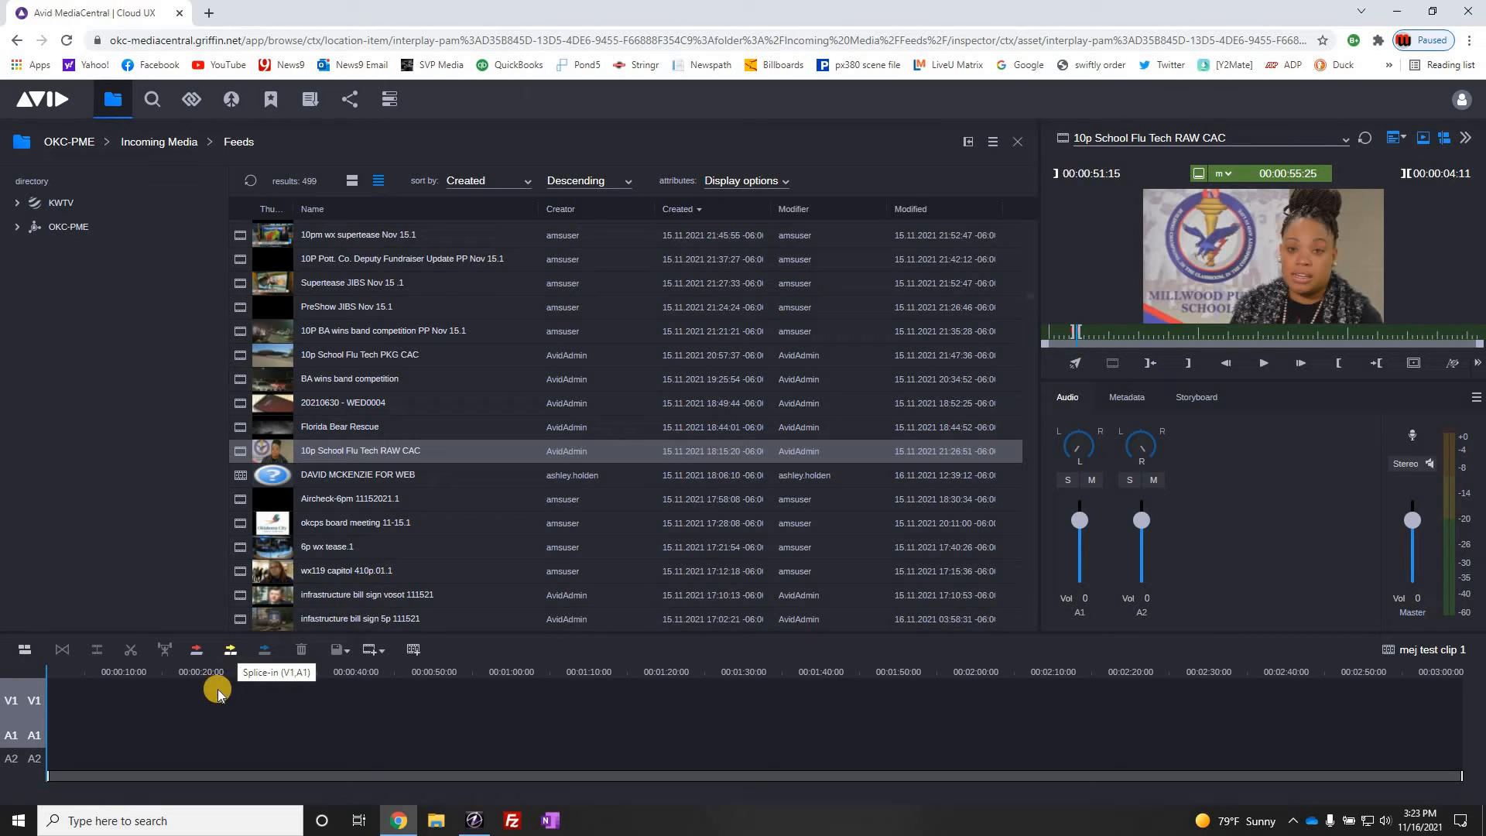
click(198, 652)
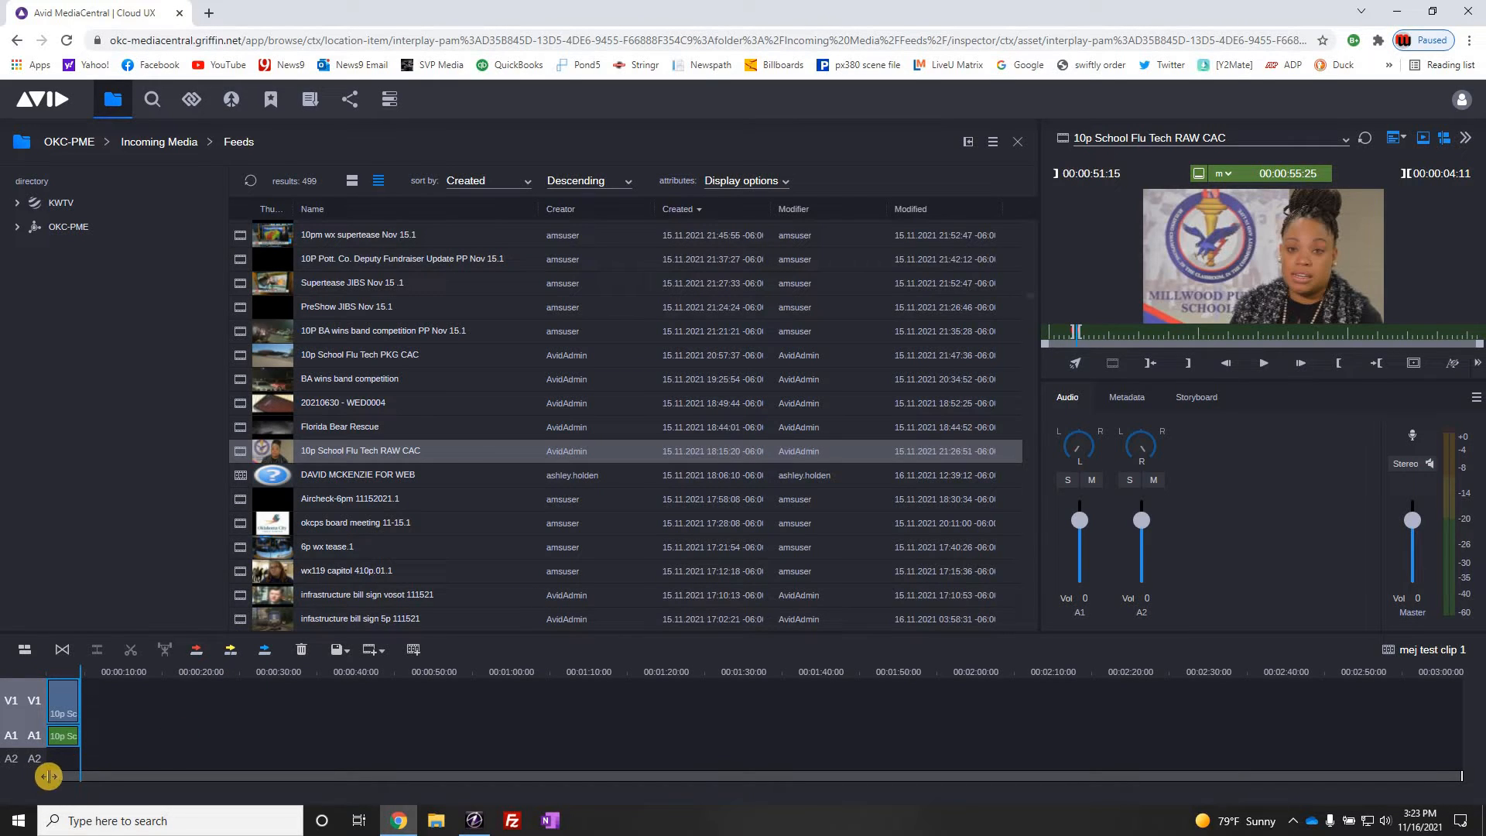
Step: Unlink the picture and sound of the 10p School Flu Tech RAW CAC segment on the timeline and select only its A1 audio
drag(49, 777, 46, 746)
drag(109, 670, 47, 689)
drag(134, 670, 430, 675)
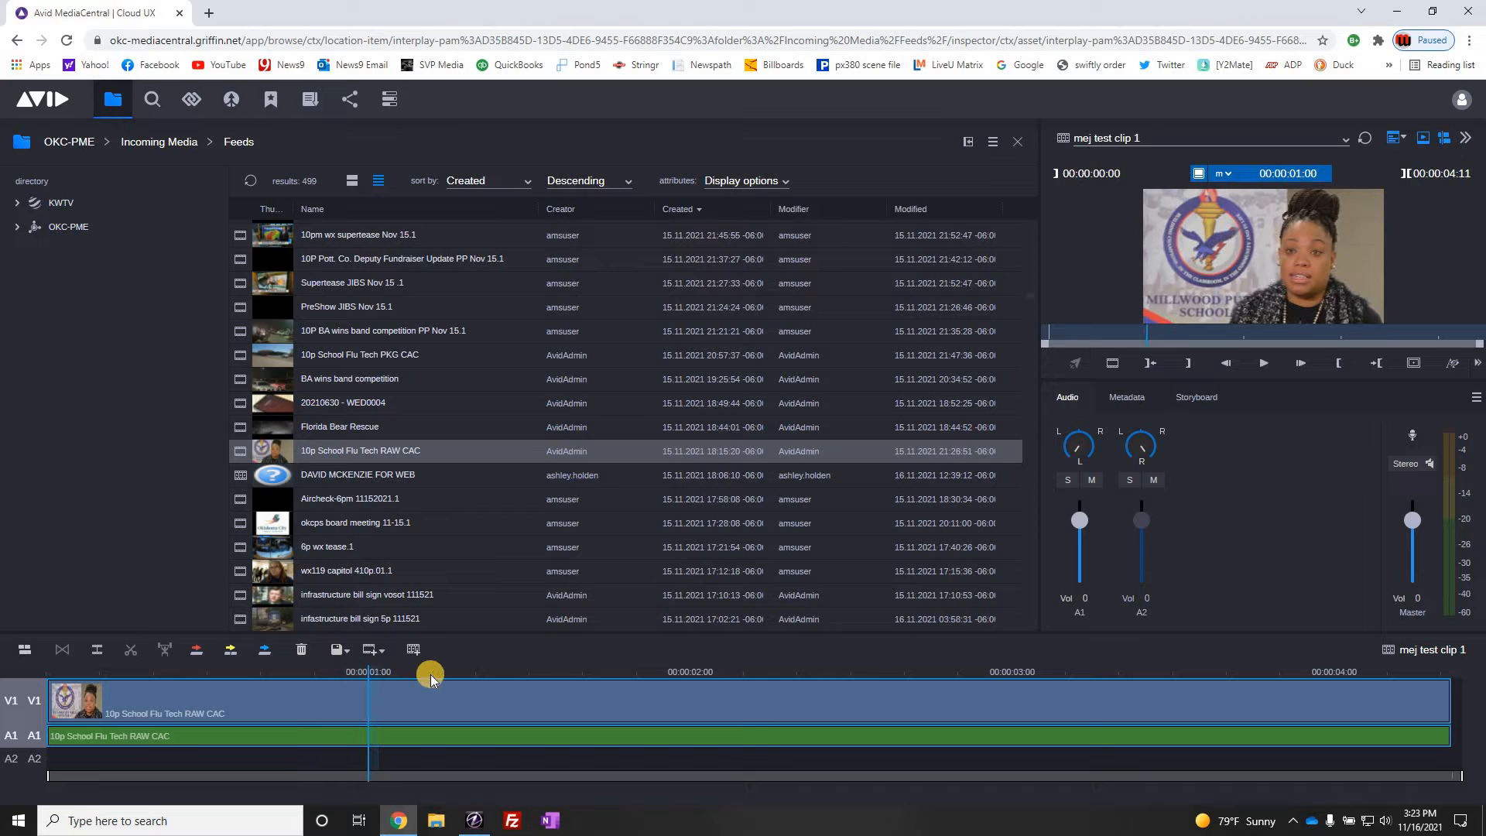
right_click(317, 711)
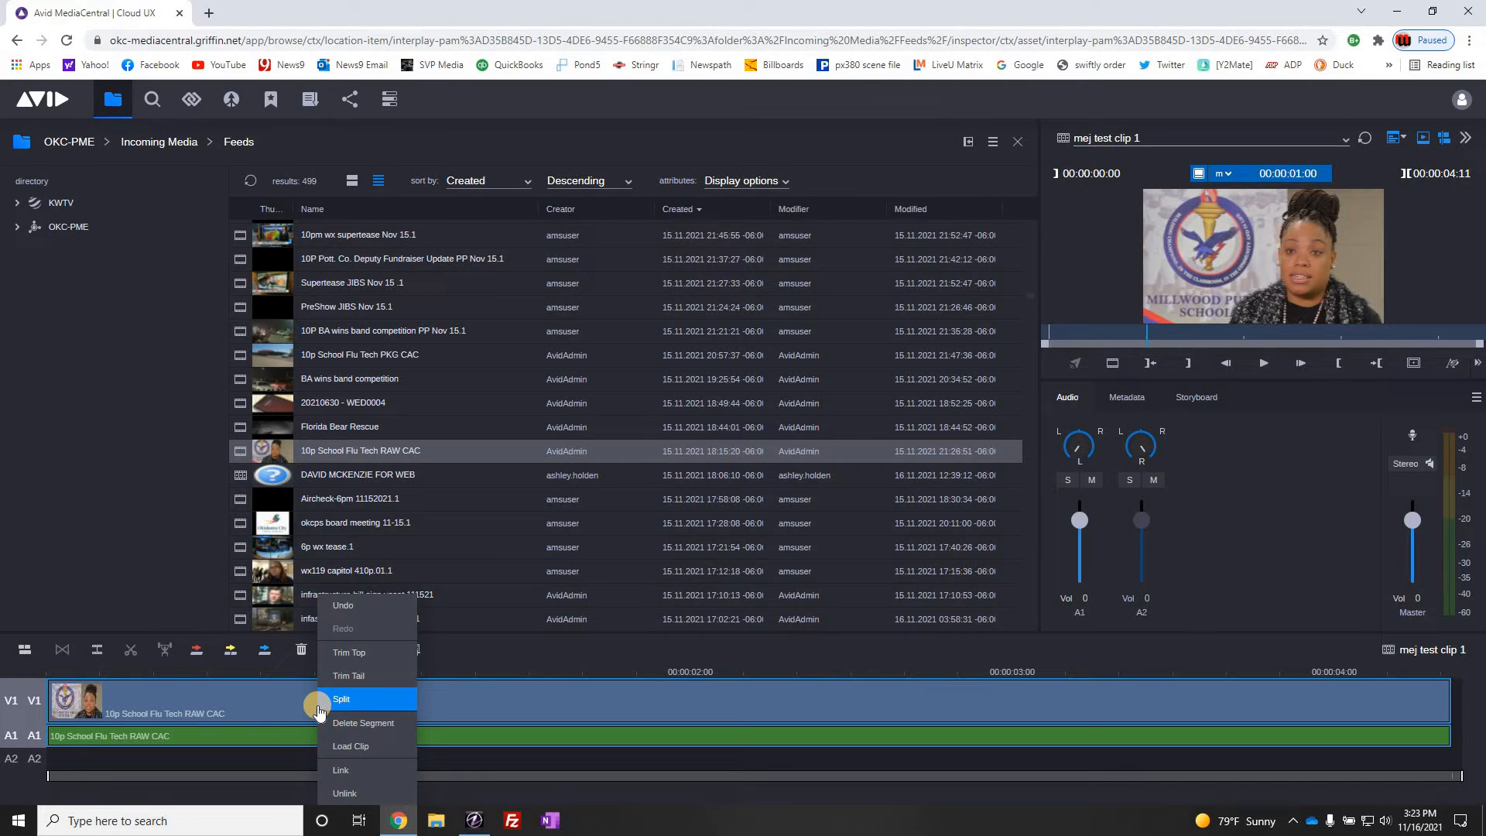
click(345, 797)
click(372, 752)
click(362, 733)
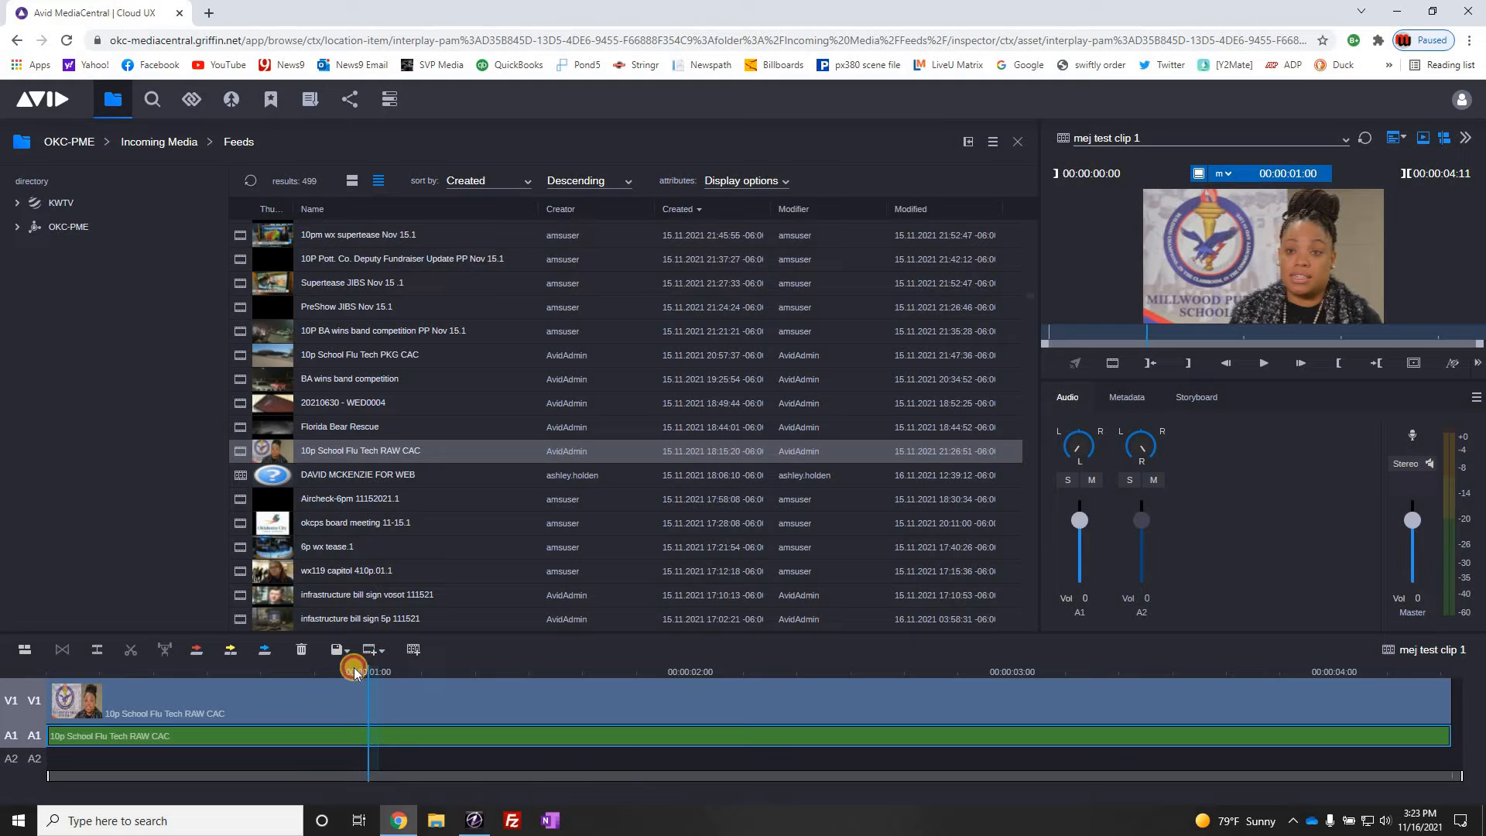
Step: Split the segment at 00:00:01:00 and delete the A1 audio before the cut
mouse_move(353, 672)
mouse_down()
mouse_move(387, 671)
mouse_move(368, 673)
mouse_up()
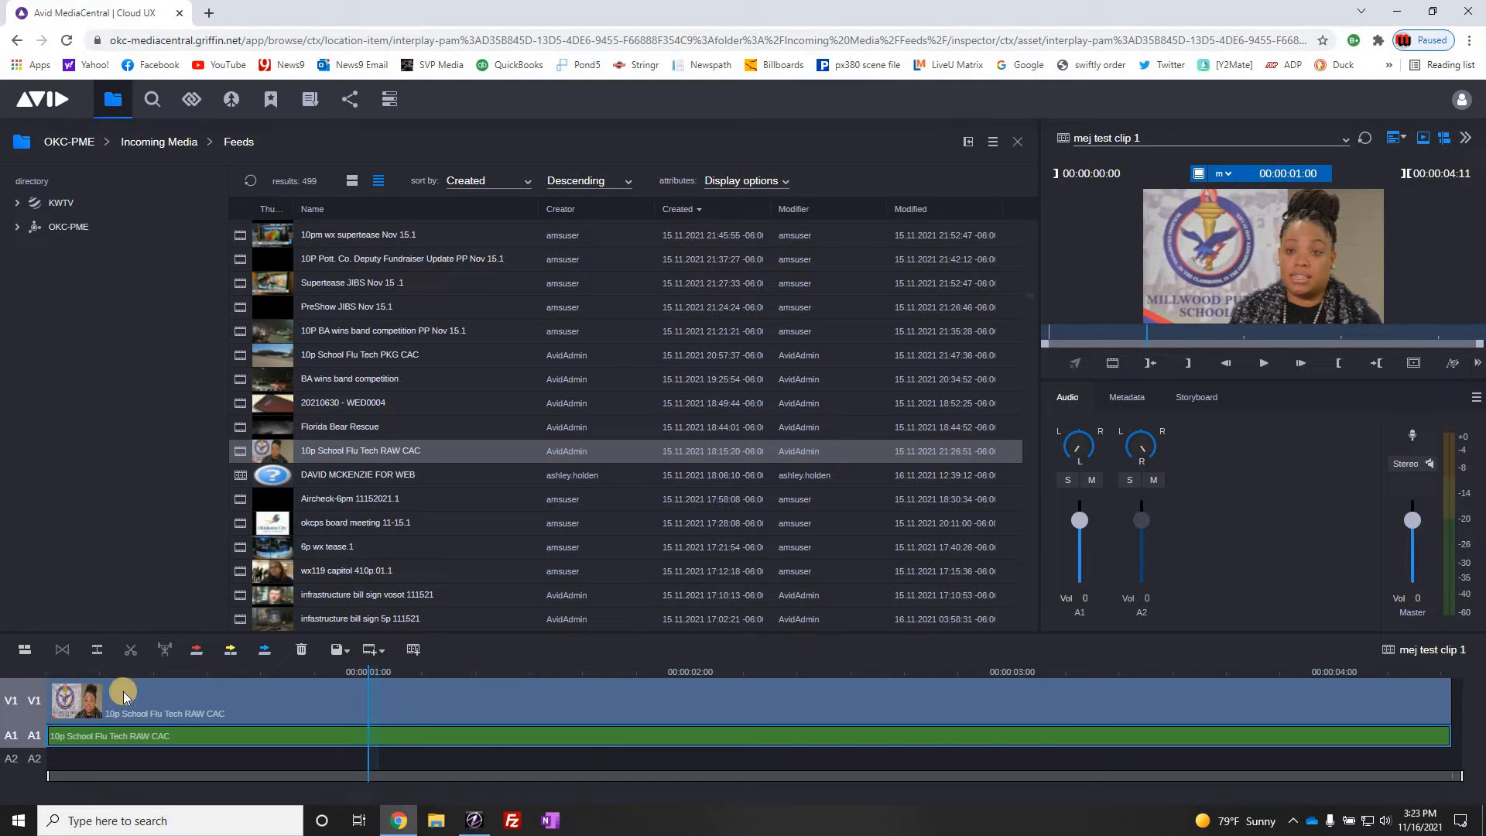
click(95, 656)
click(95, 650)
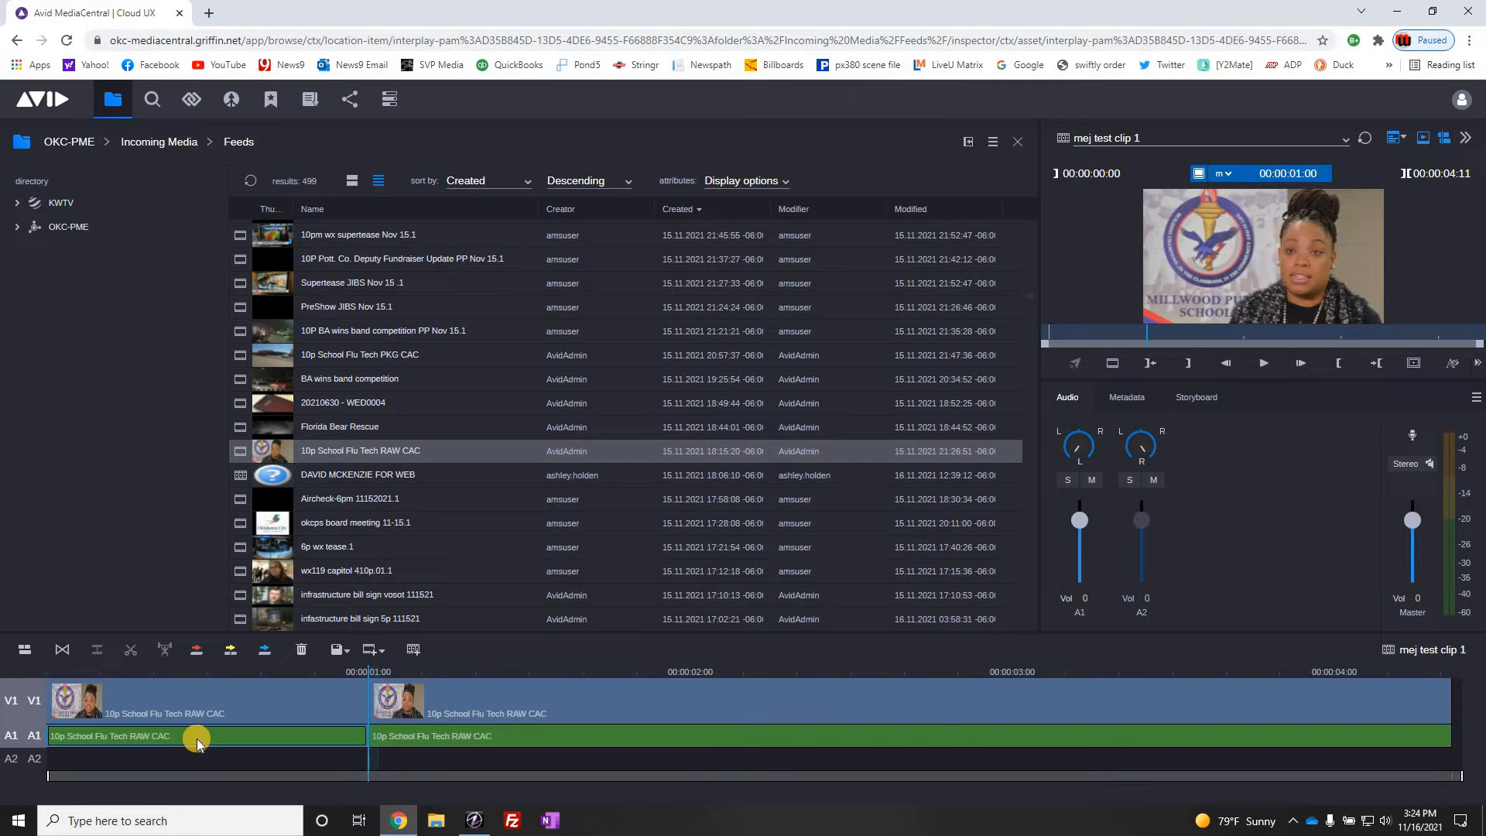
key(Delete)
Step: Play mej test clip 1 from the start and again from 00:00:01:14 to check the audio level
drag(235, 673, 52, 674)
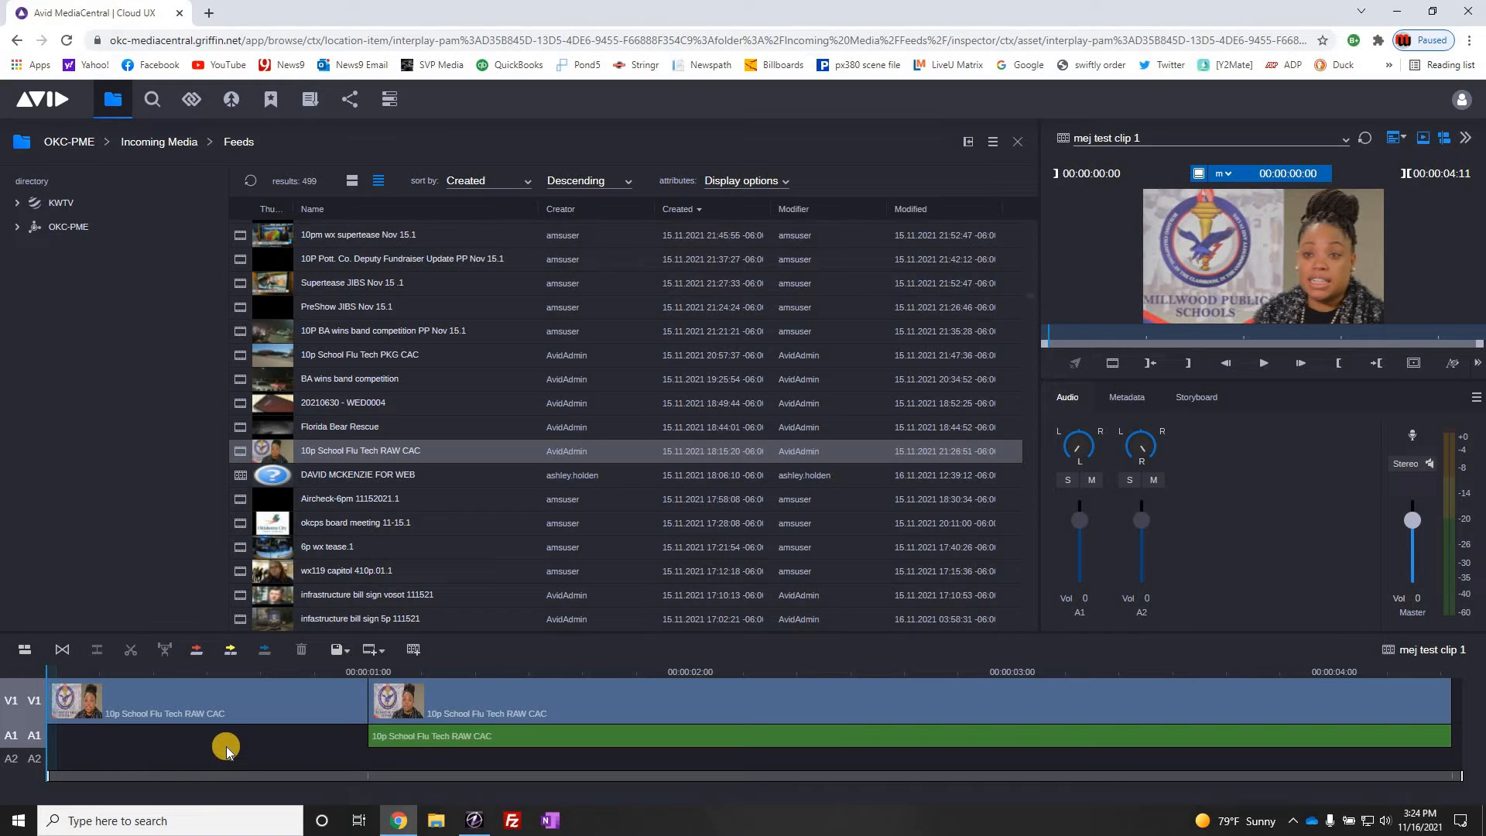
key(space)
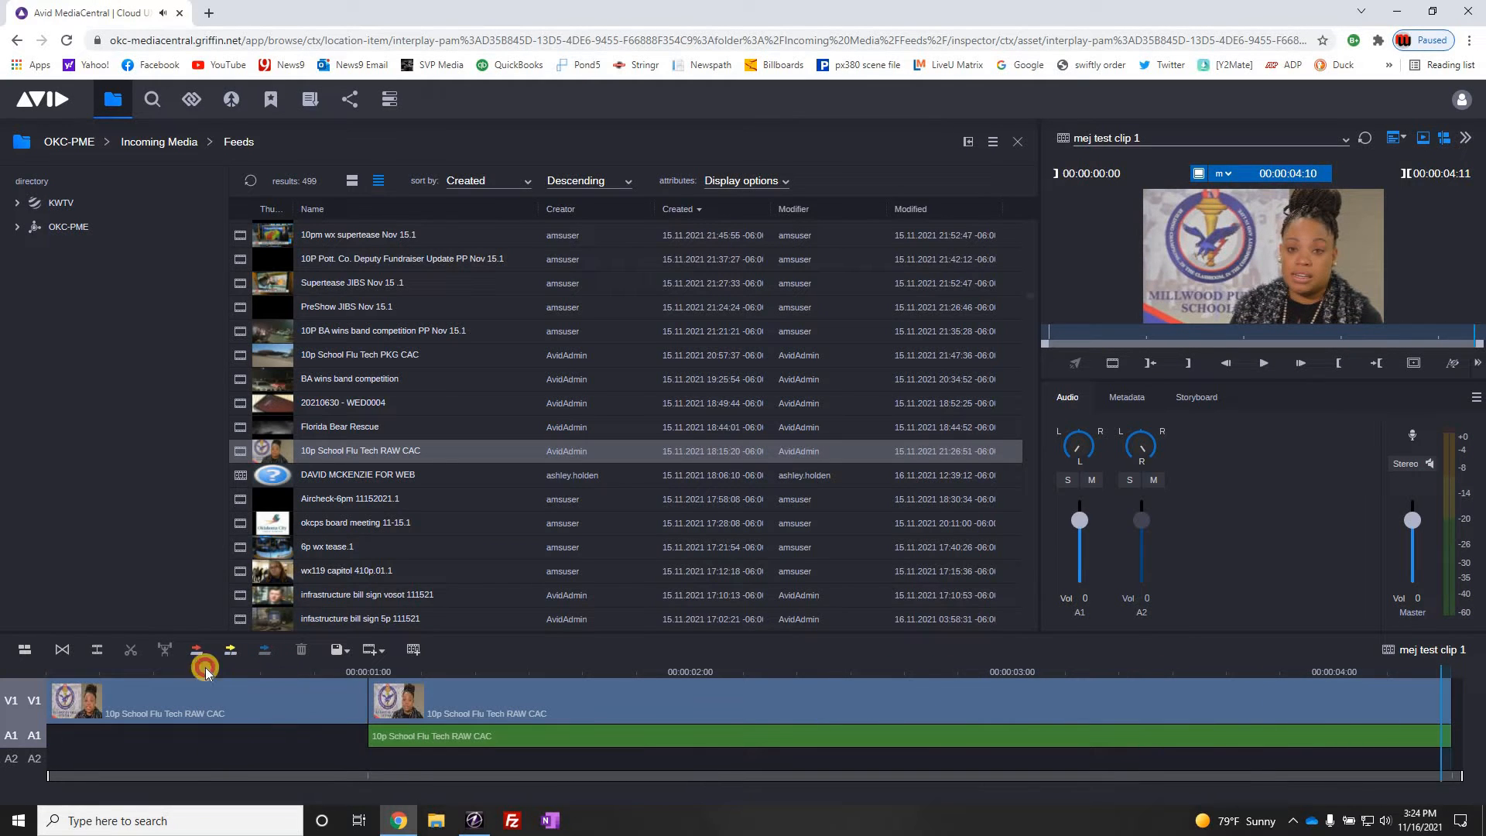
drag(258, 678, 355, 660)
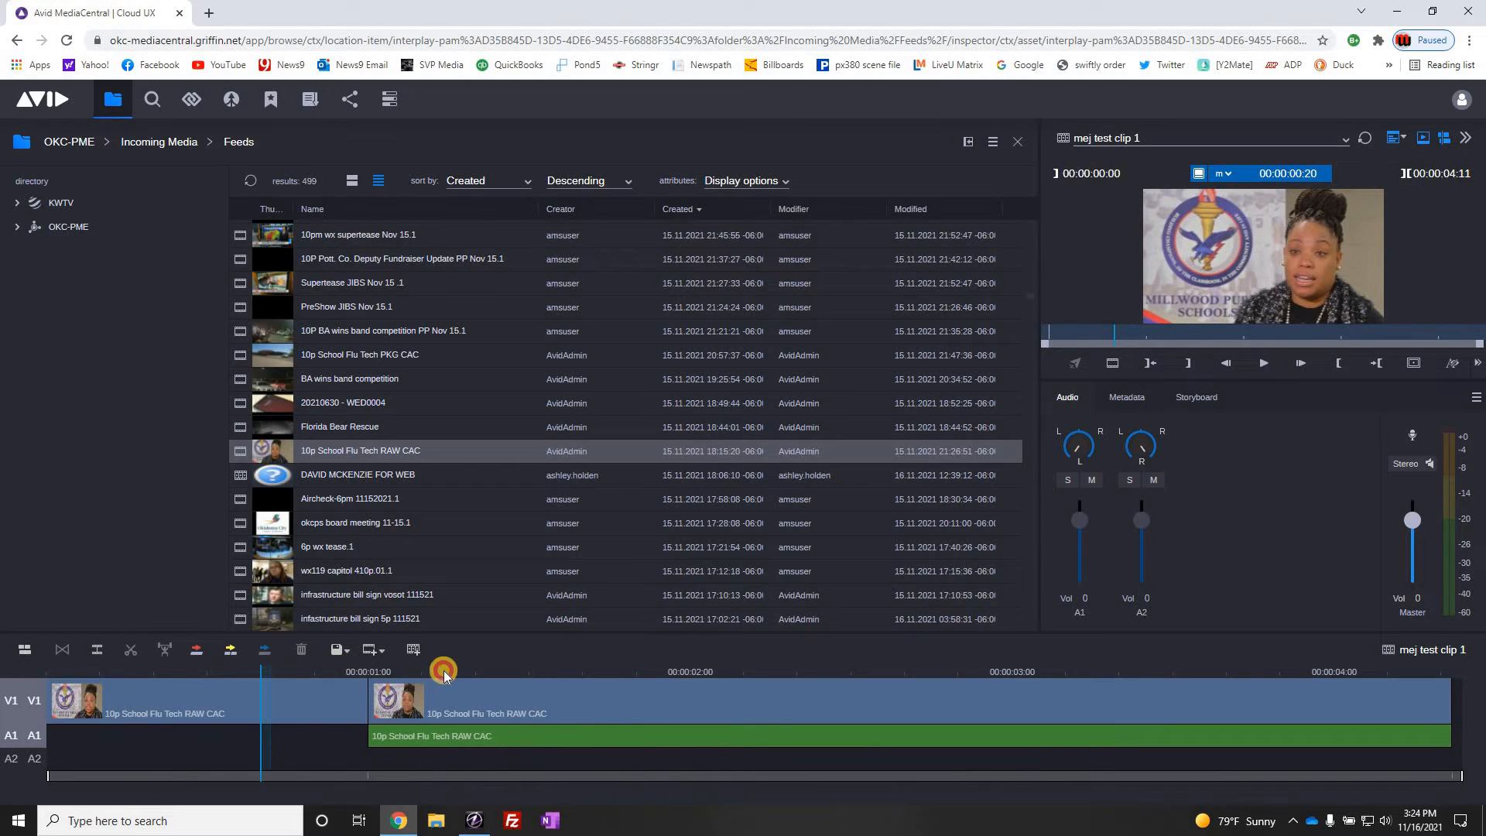
drag(443, 670, 1345, 671)
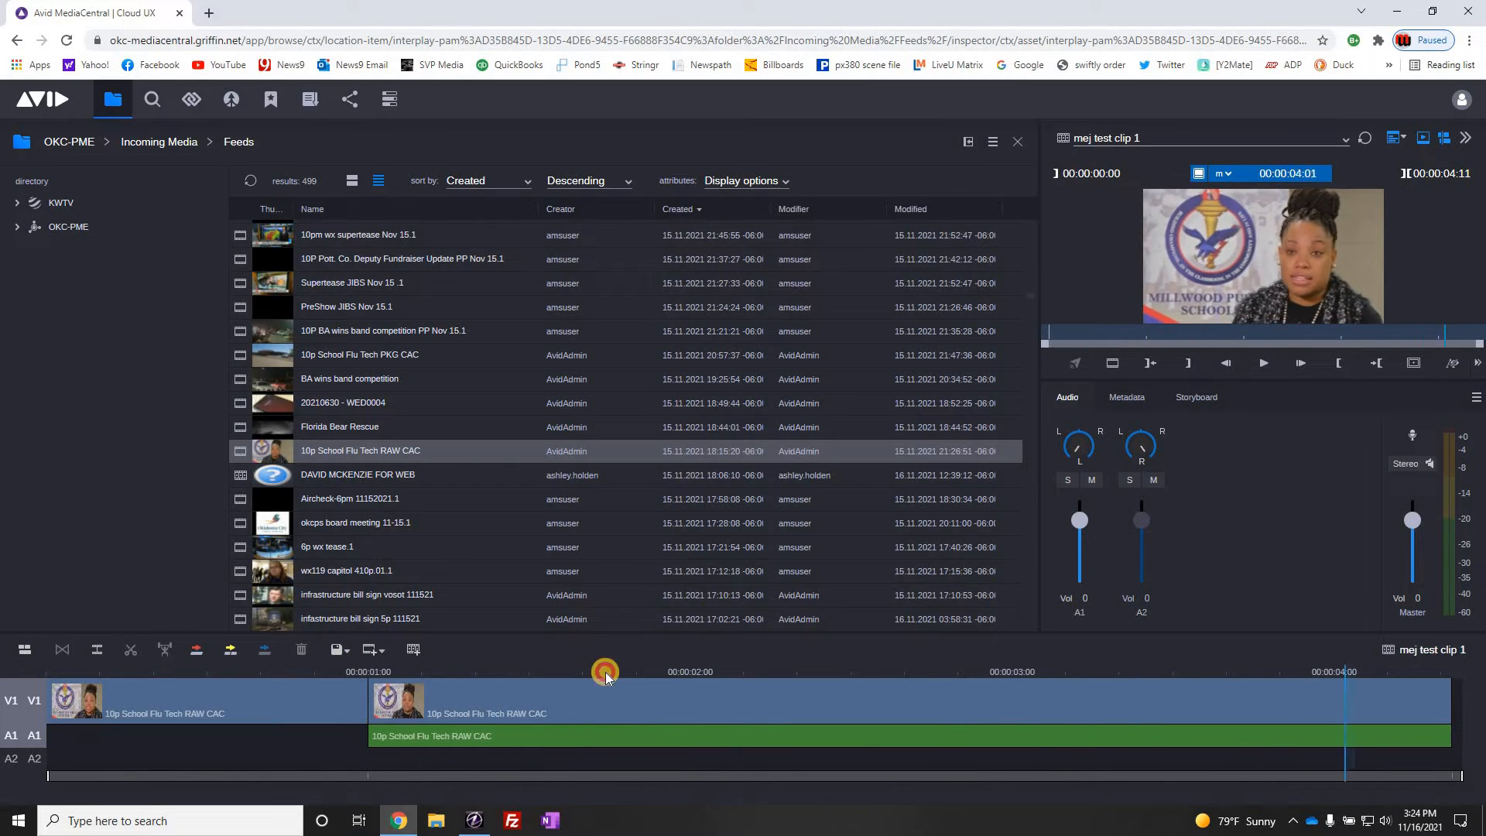
drag(606, 673, 519, 672)
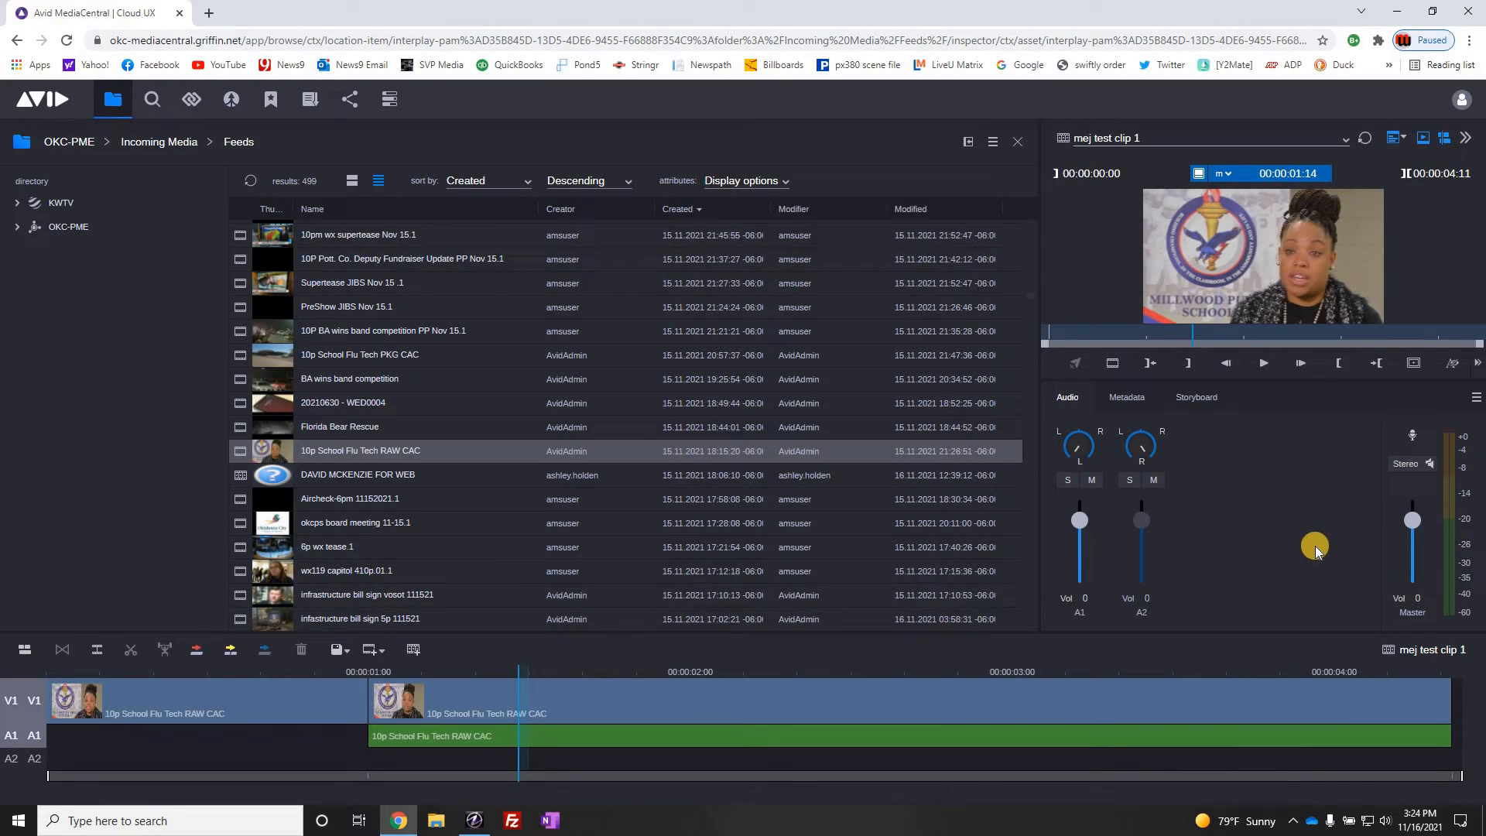
key(space)
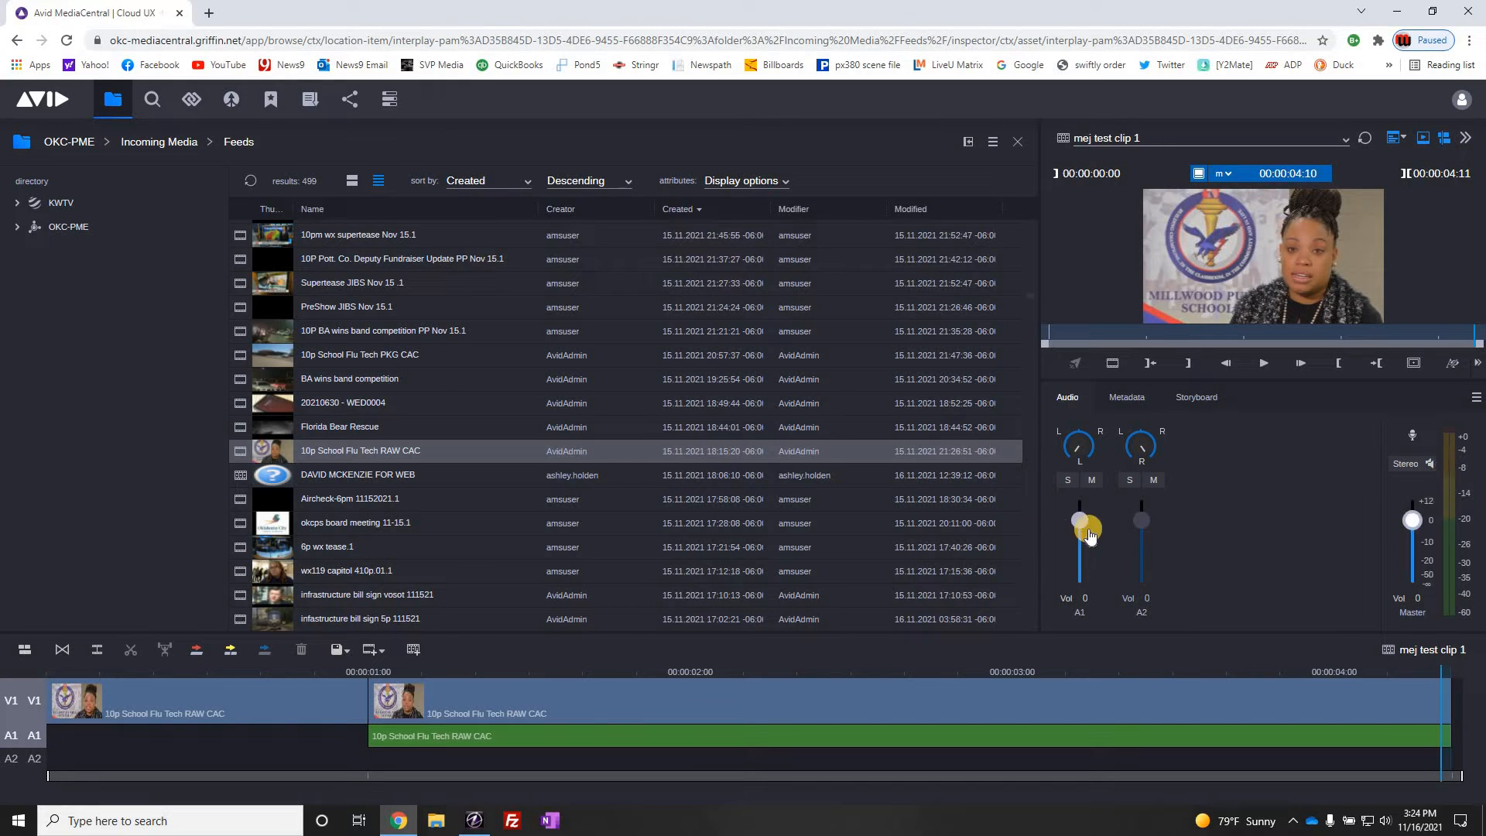
Step: Lower the volume of the A1 segment to -2.8 and play the sequence to check the level
click(1013, 666)
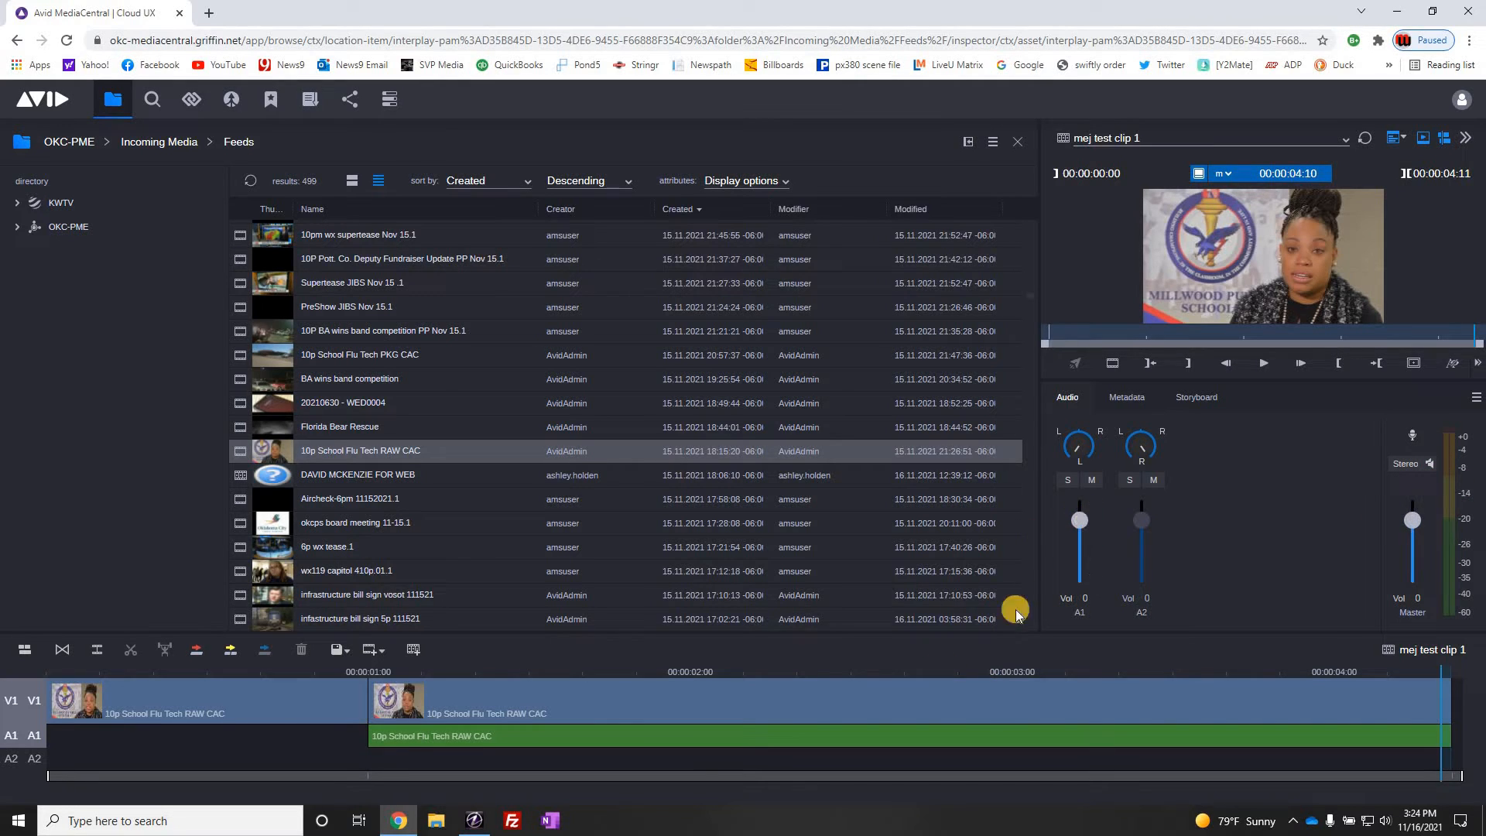
mouse_move(1078, 524)
mouse_down()
mouse_move(1080, 542)
mouse_move(1079, 525)
mouse_up()
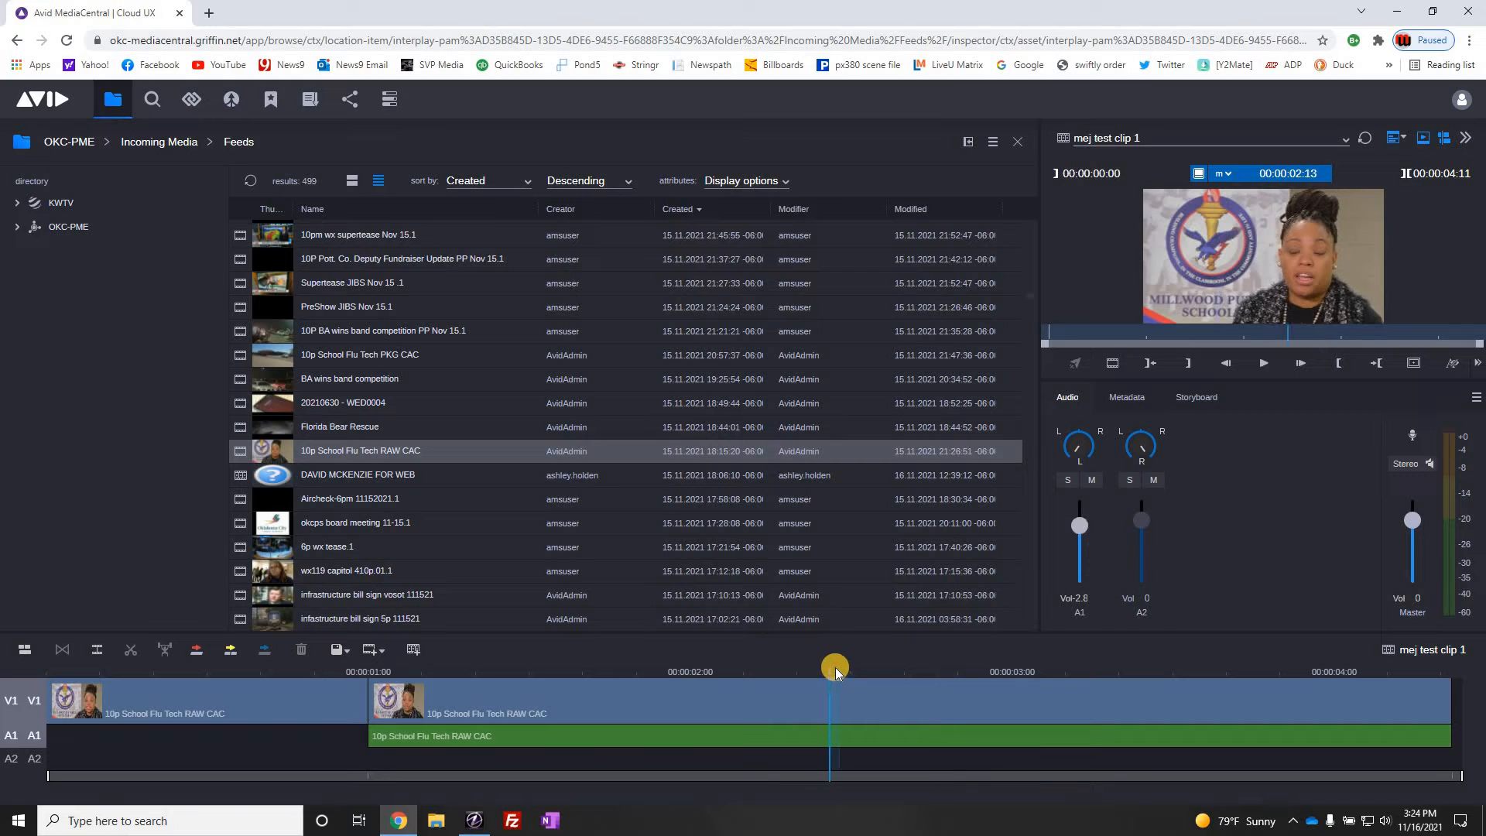
key(space)
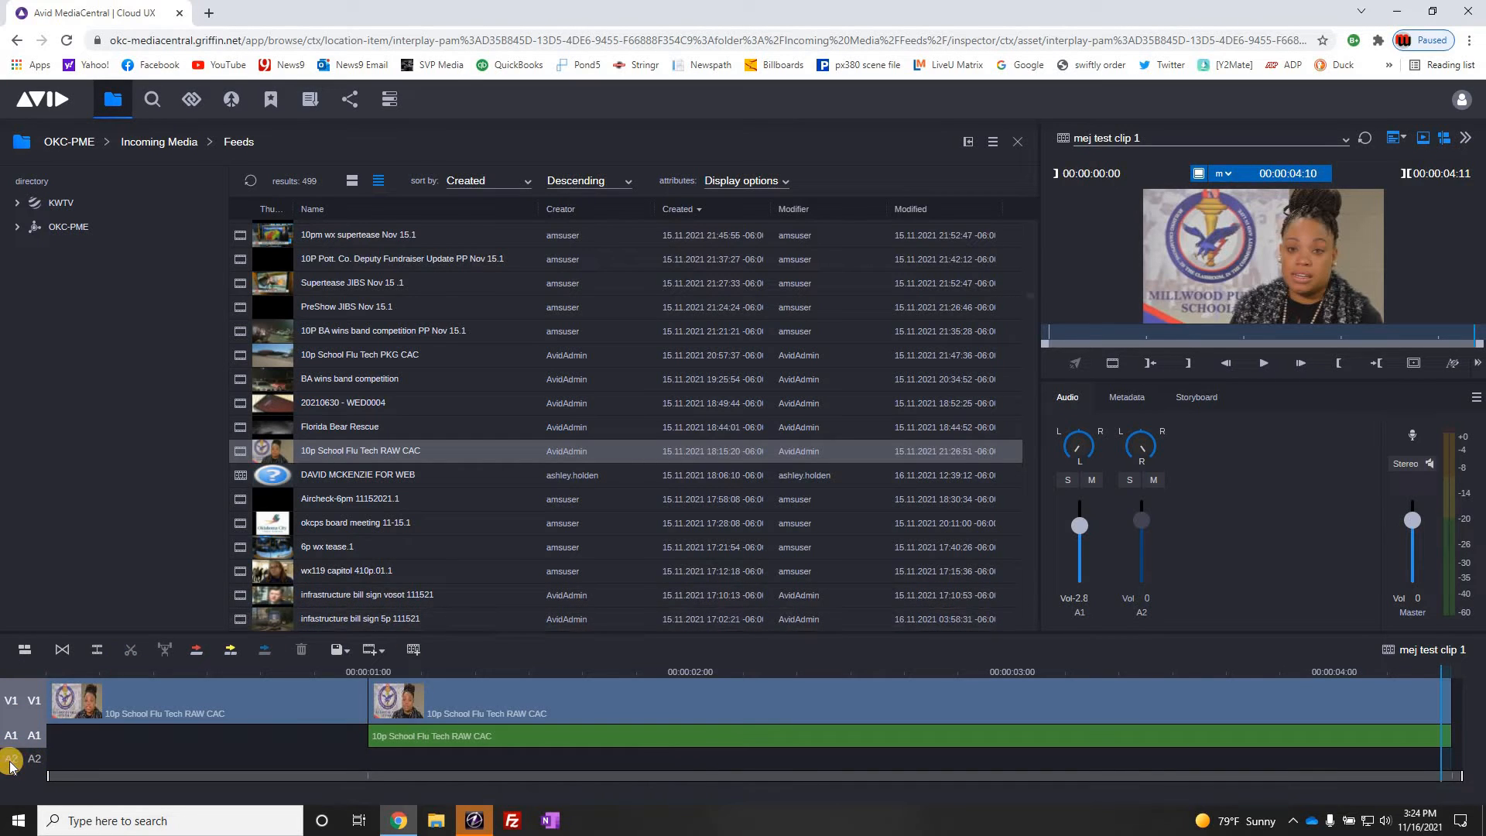
Step: Enable track A2 instead of A1, and mark the building exterior in 10p School Flu Tech RAW CAC from 00:14:02:06 to 00:14:05:19
click(38, 737)
click(7, 737)
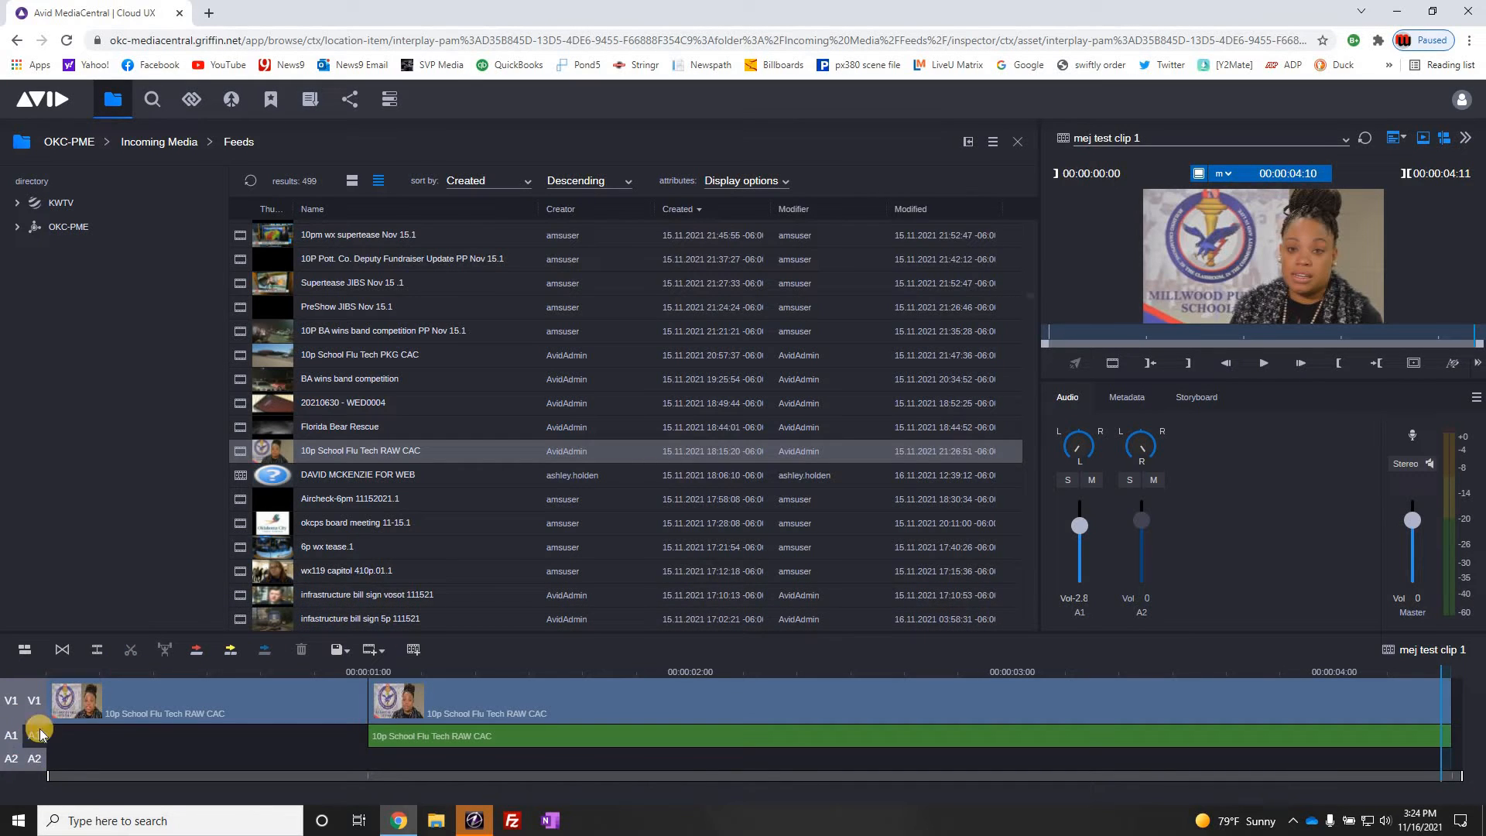
double_click(264, 456)
click(1378, 337)
drag(1410, 340, 1468, 356)
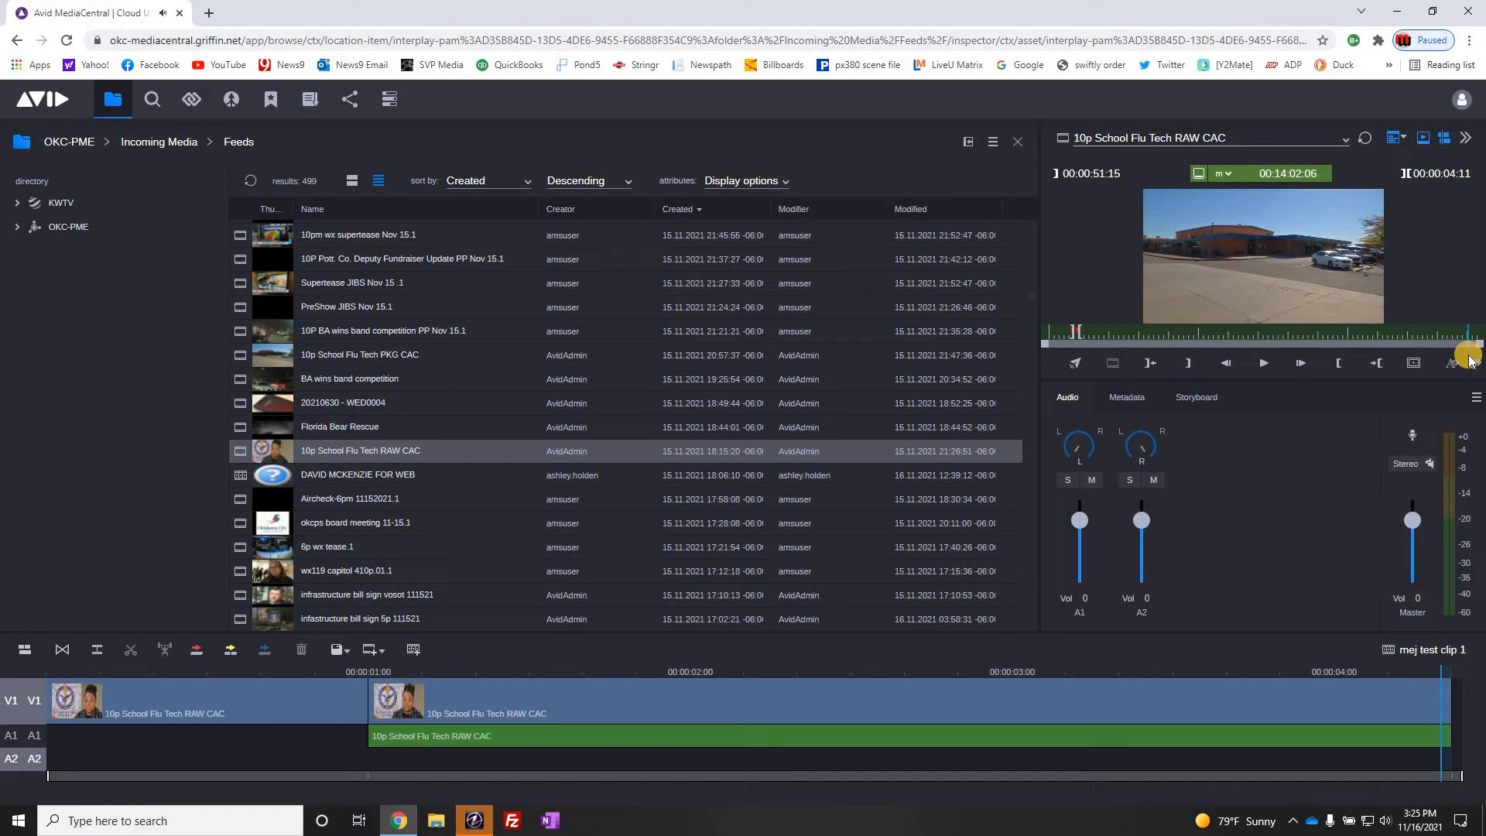
key(space)
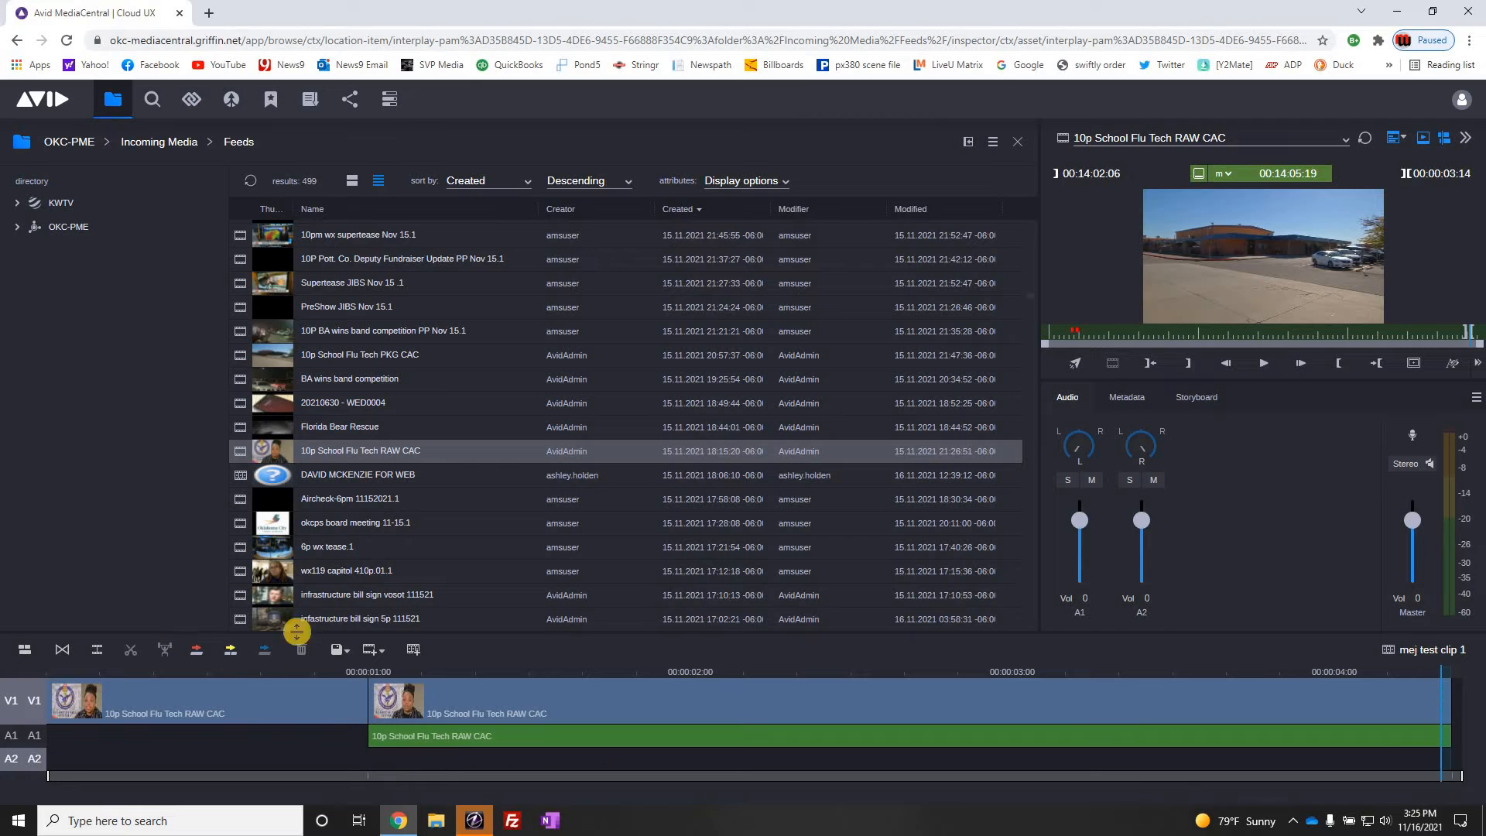
Step: Try to overwrite the marked building shot into V1 and A2 at 00:00:04:10 and undo the edit
click(232, 653)
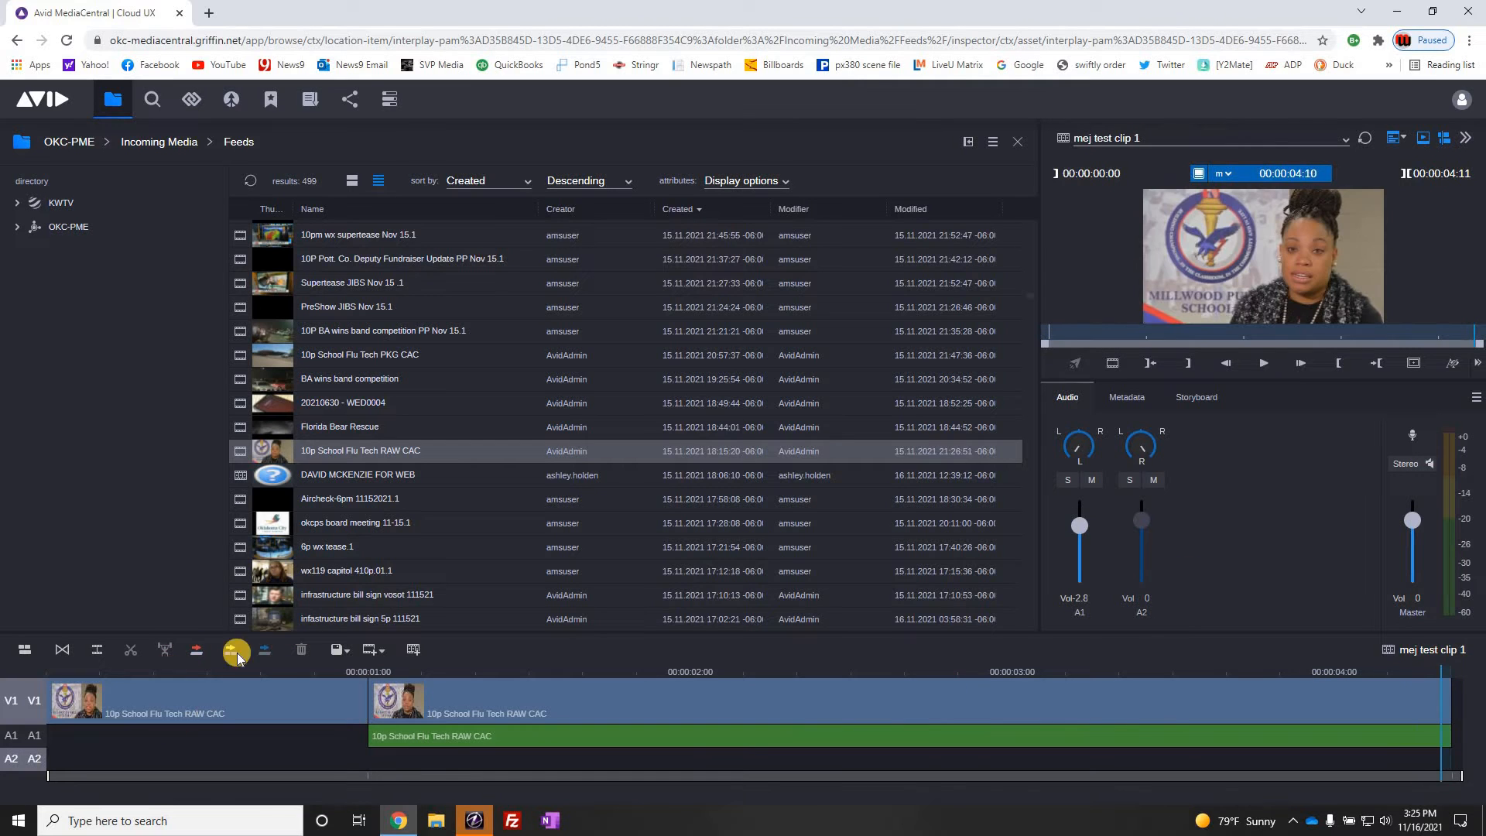
click(198, 652)
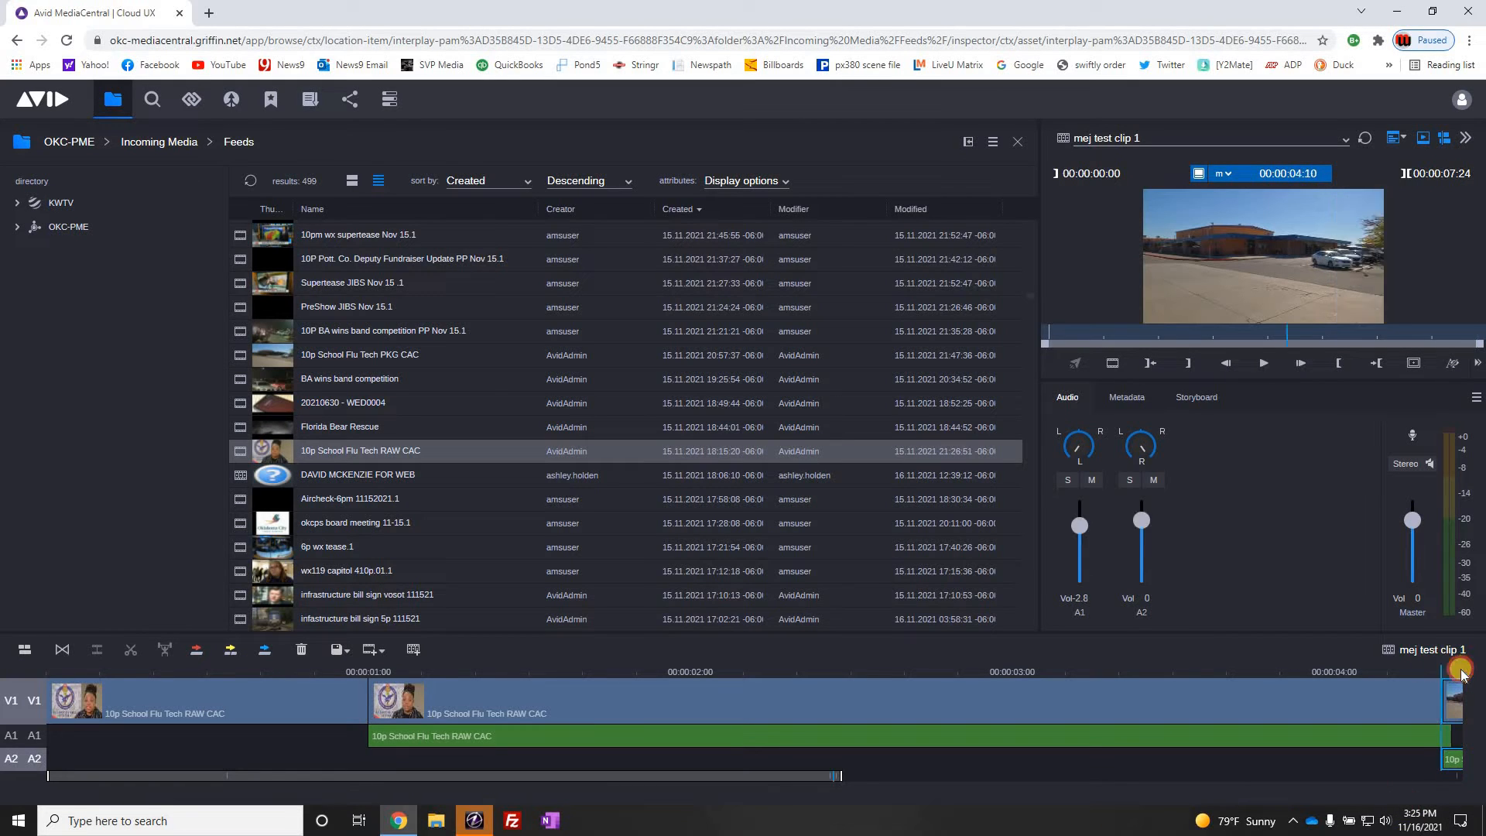
click(1447, 671)
drag(1444, 678, 1443, 681)
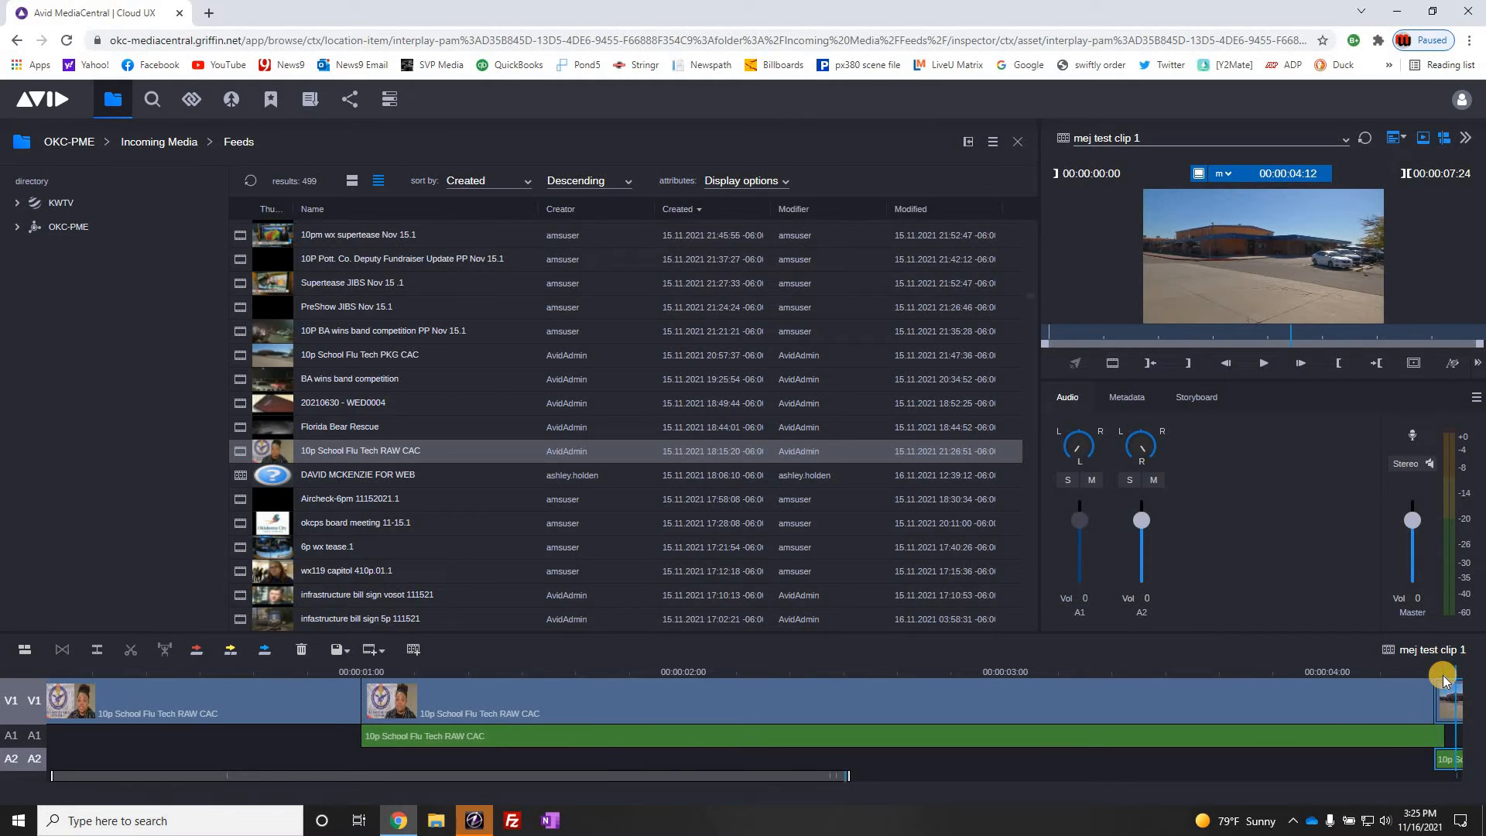
key(ctrl+z)
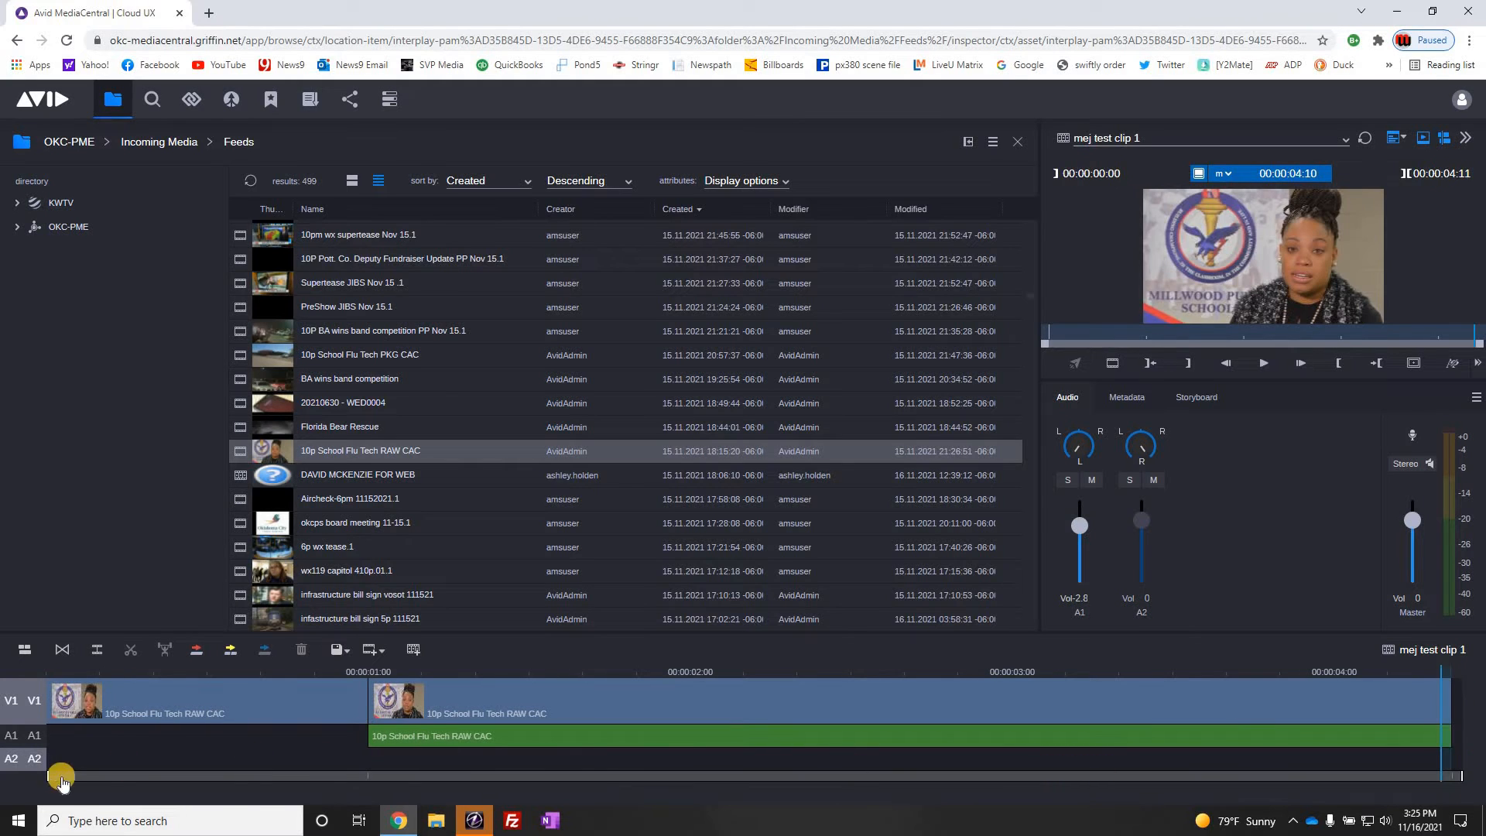
drag(48, 776, 184, 780)
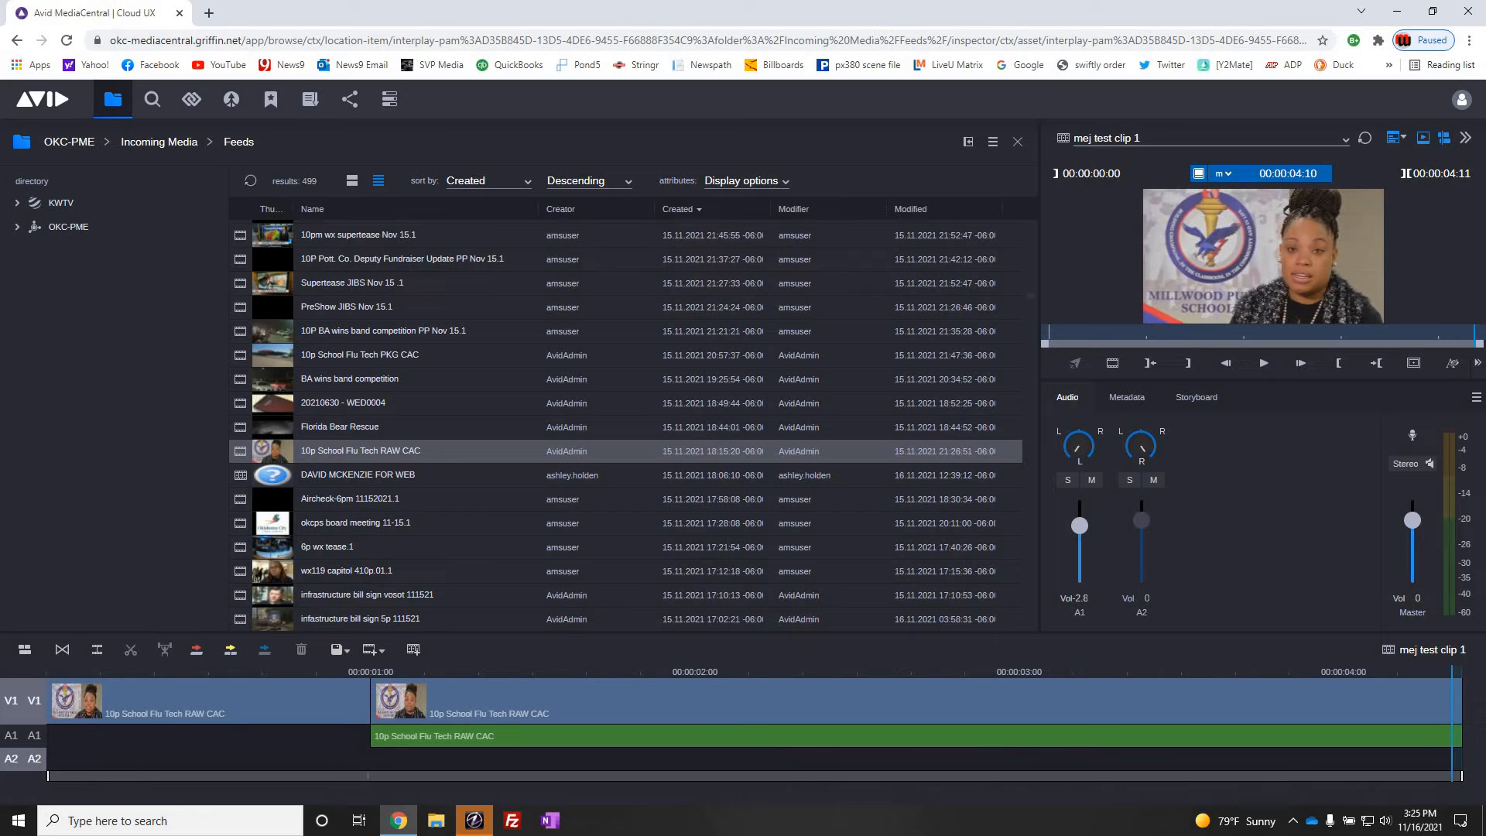
click(1433, 682)
click(1454, 681)
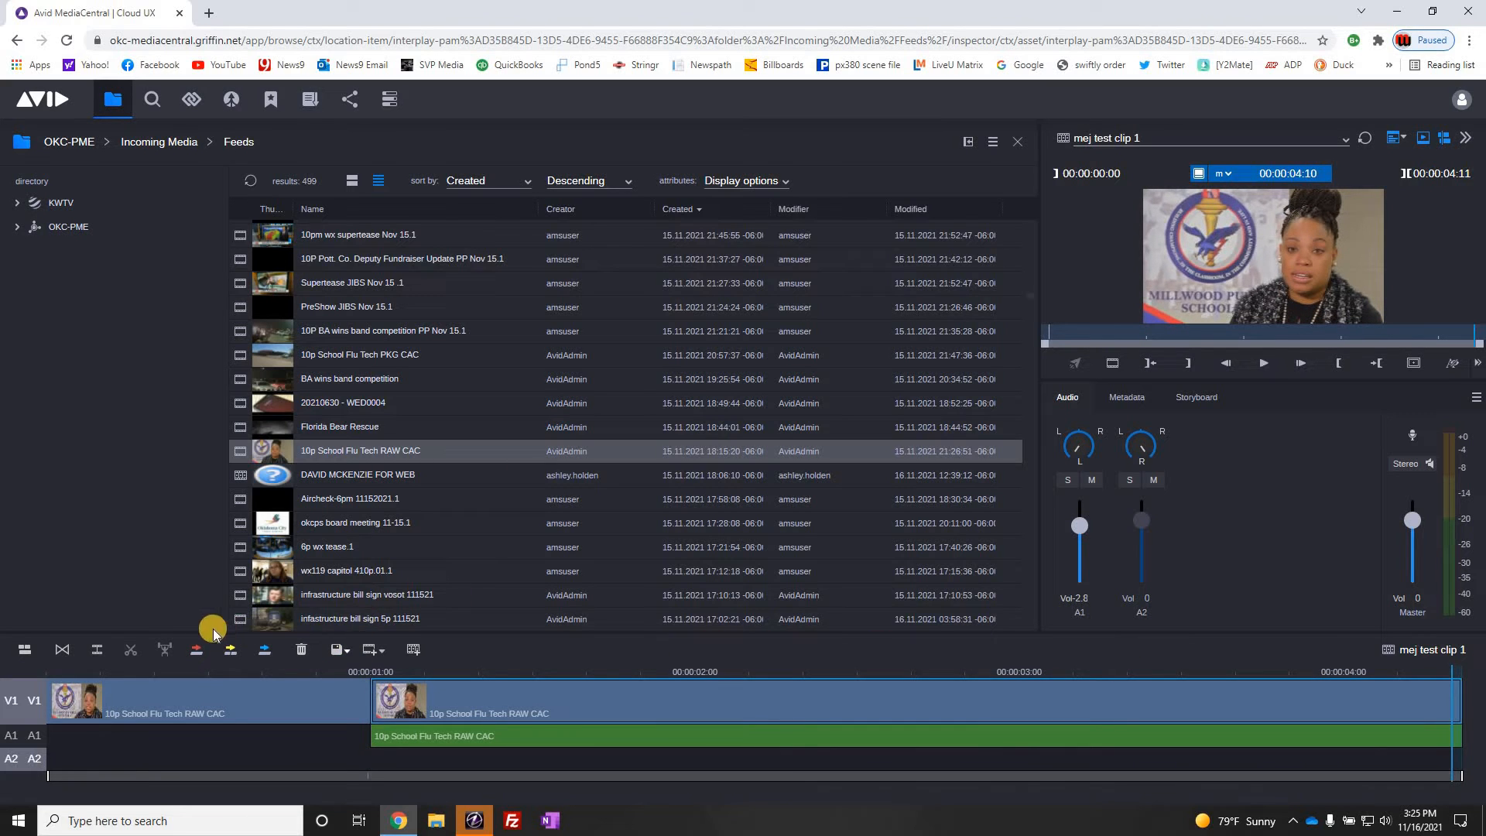
click(197, 650)
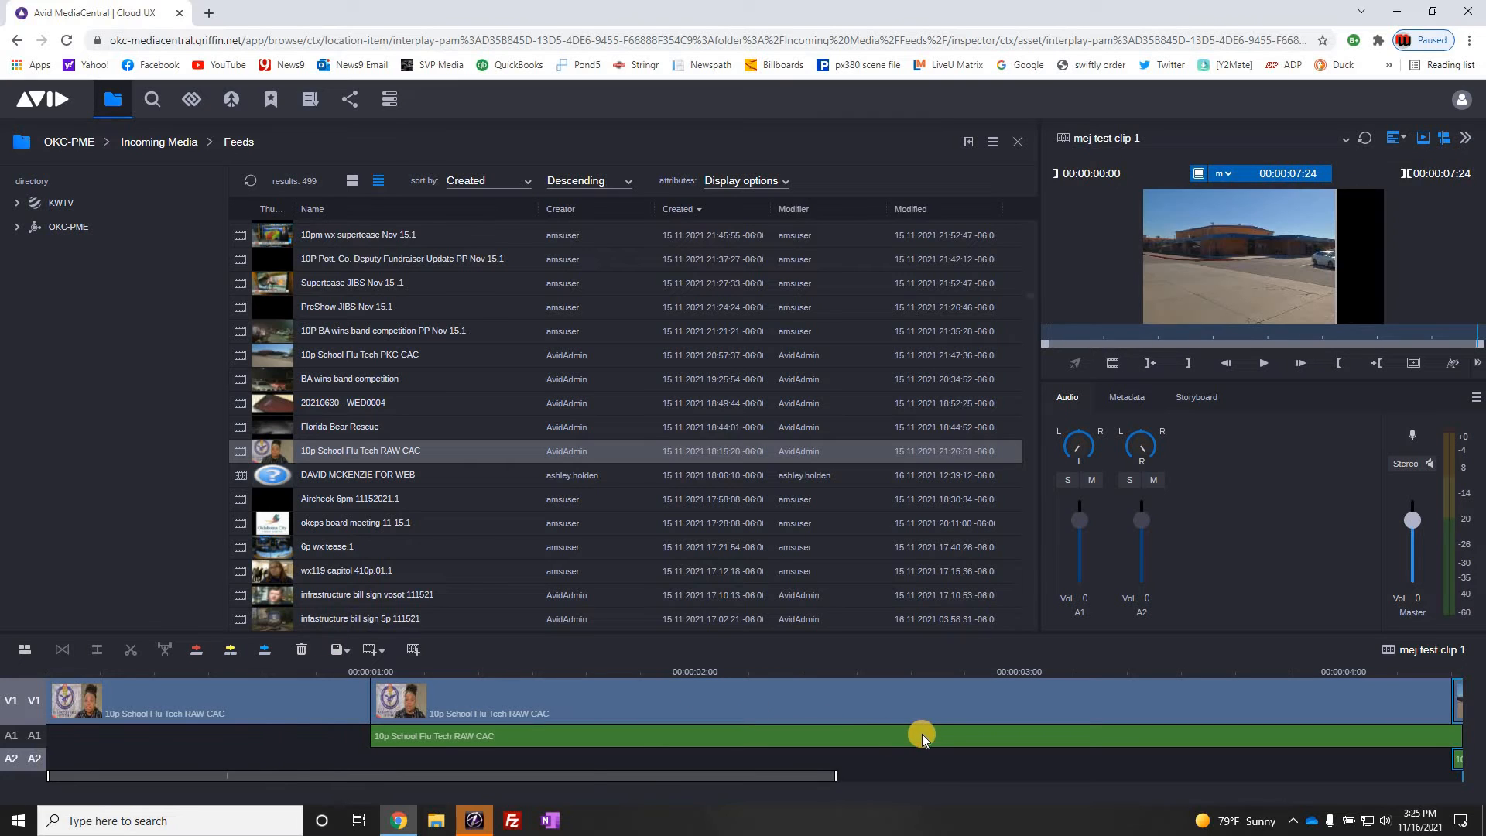
key(ctrl+z)
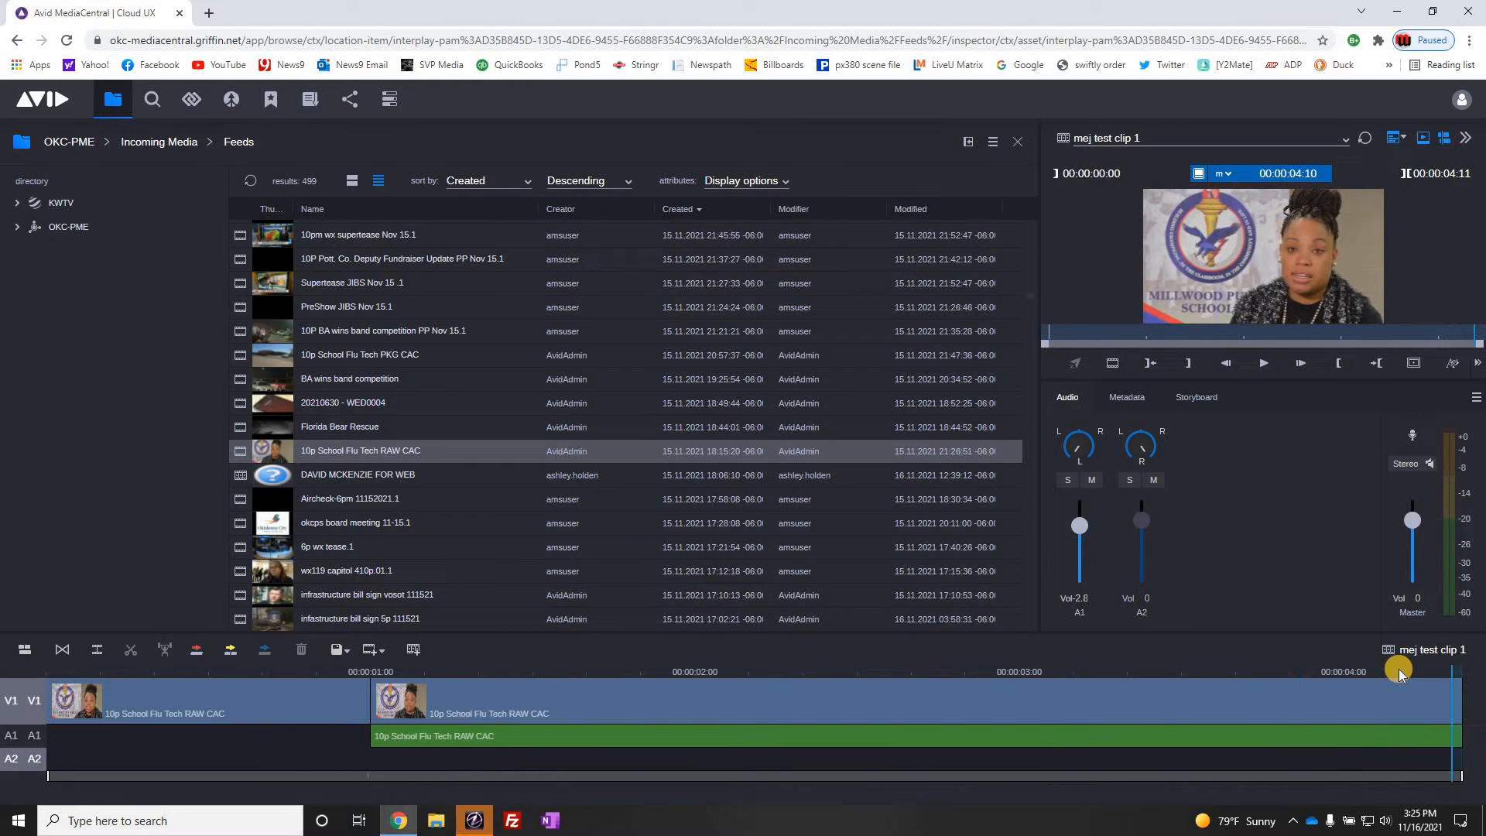
Step: Overwrite the marked building shot into V1 and A2 at the sequence end, 00:00:04:11
key(Right)
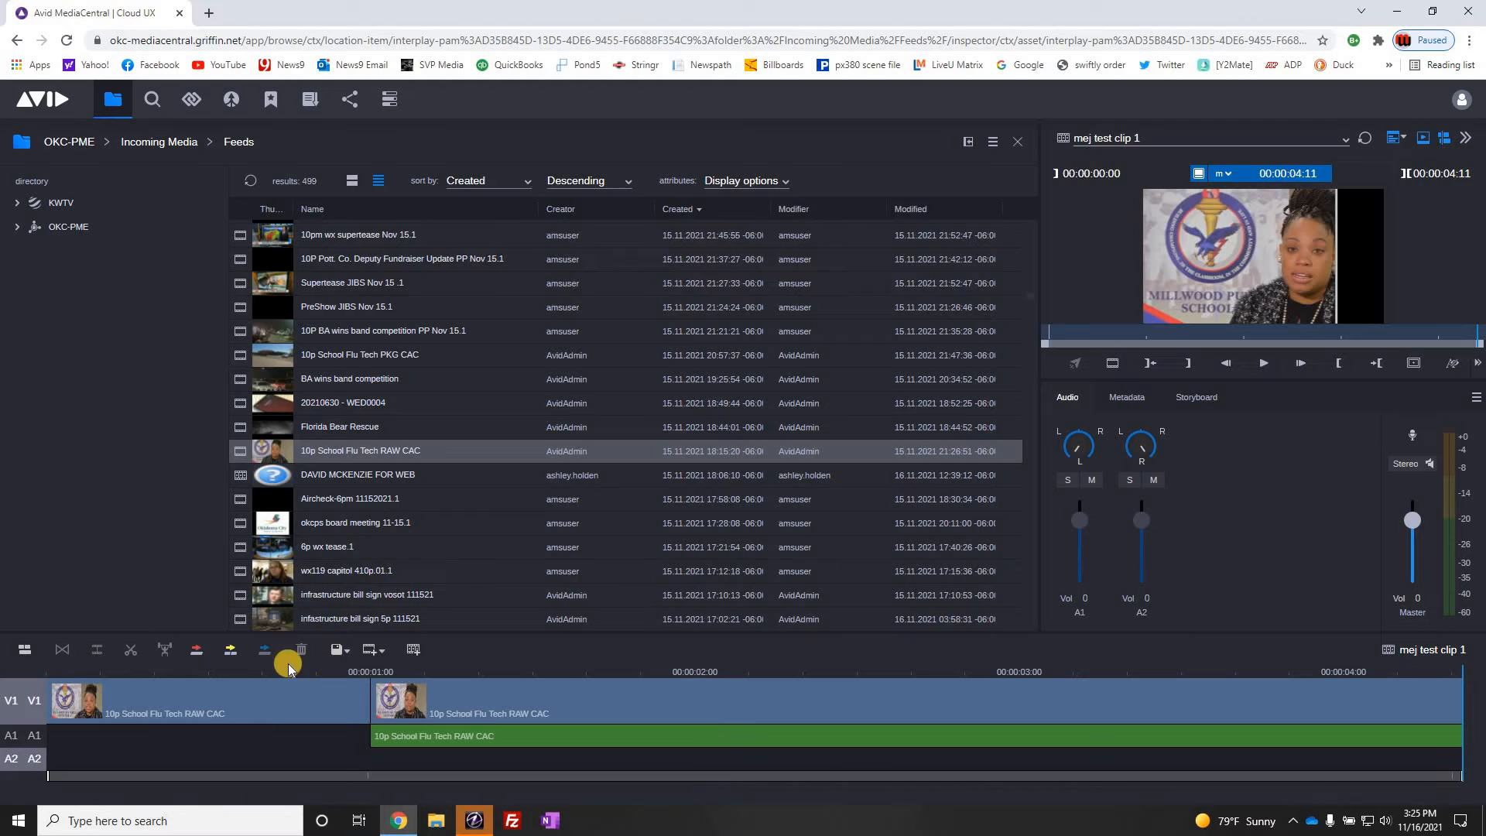
click(196, 650)
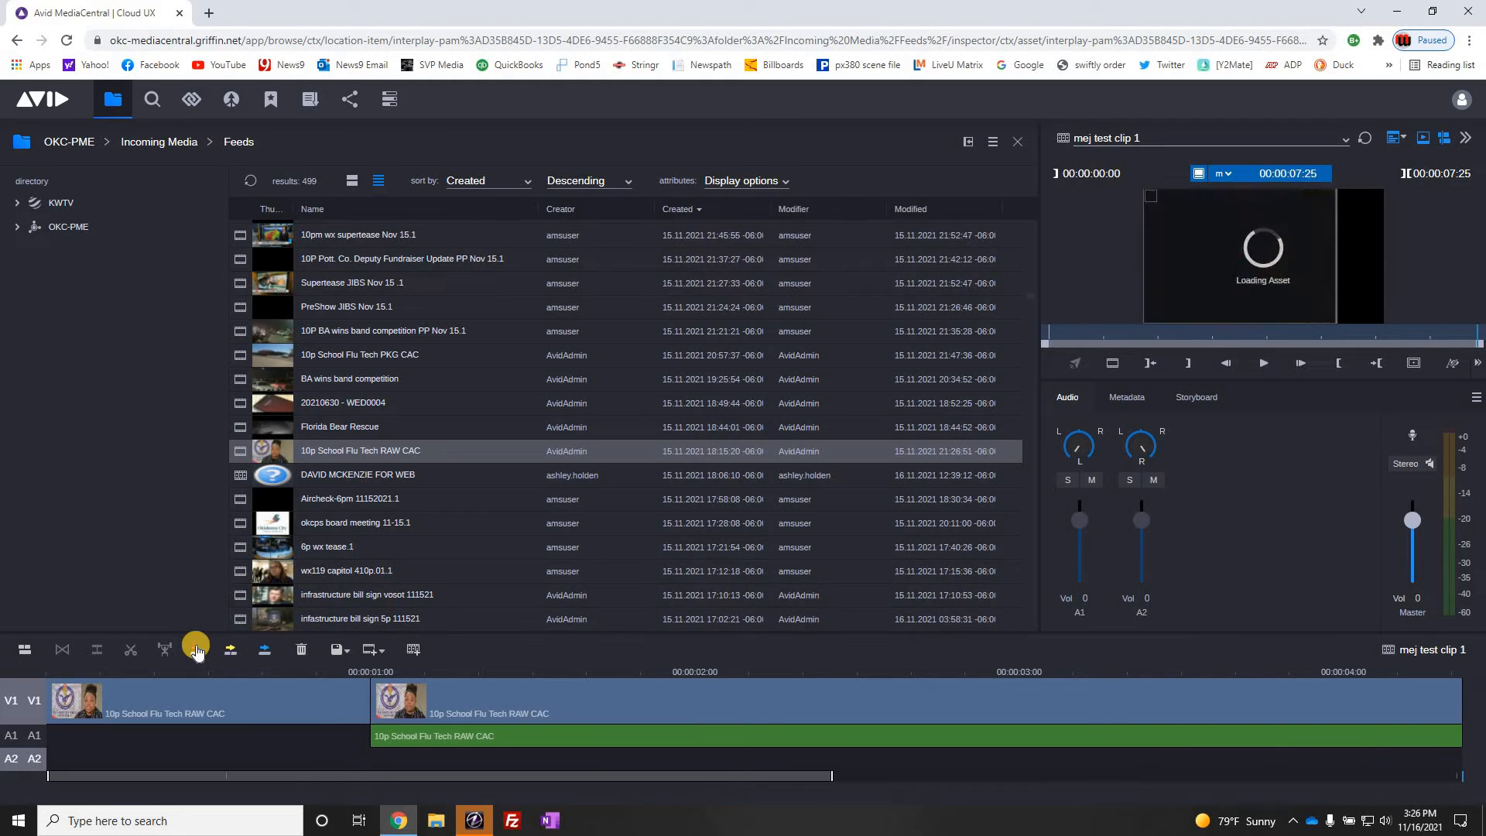
drag(567, 782, 1482, 774)
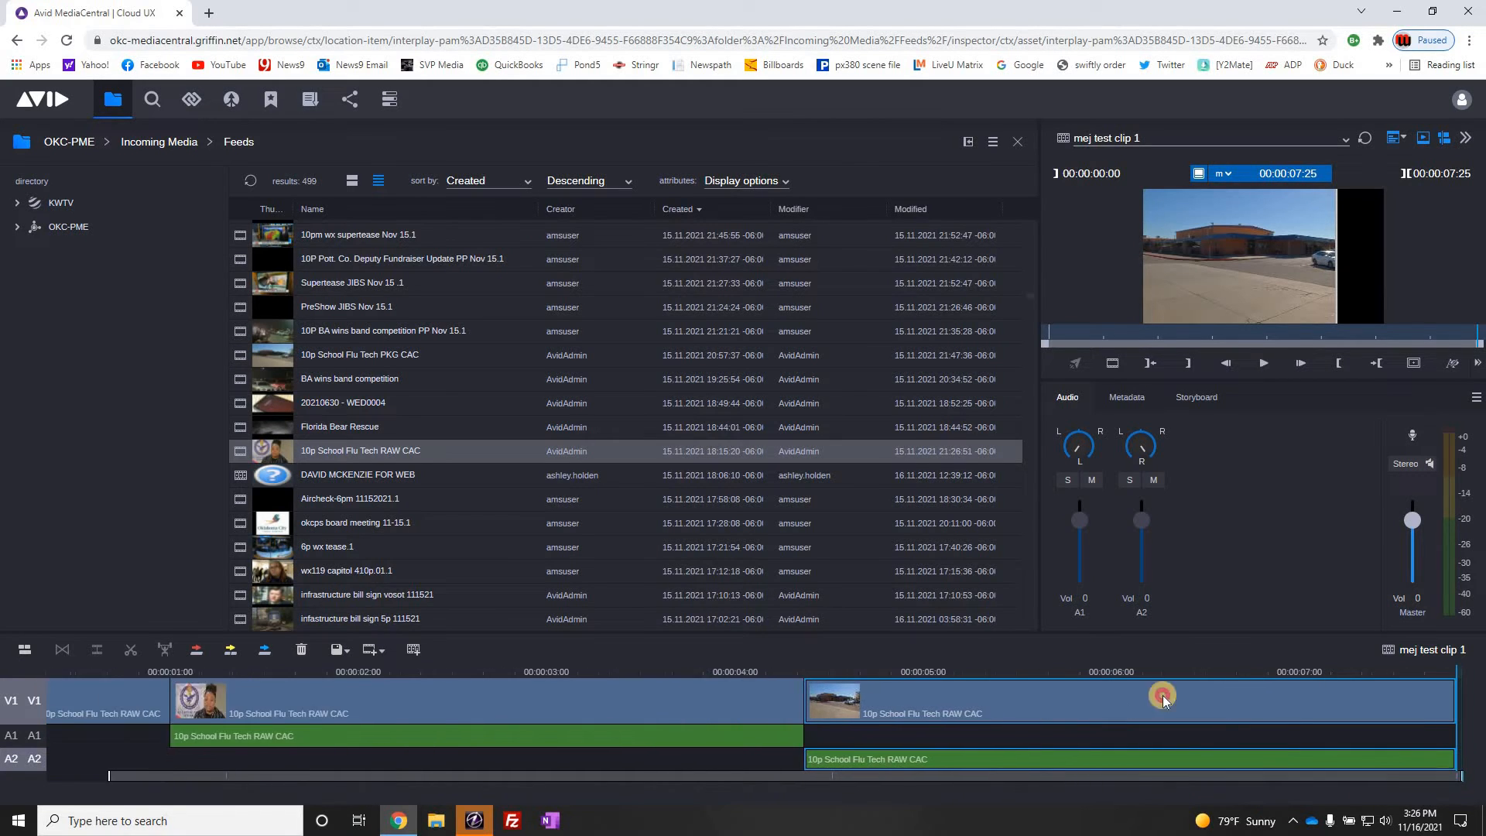
Step: Play from 00:00:02:19 across the cut into the building shot to check the A2 audio level
click(520, 671)
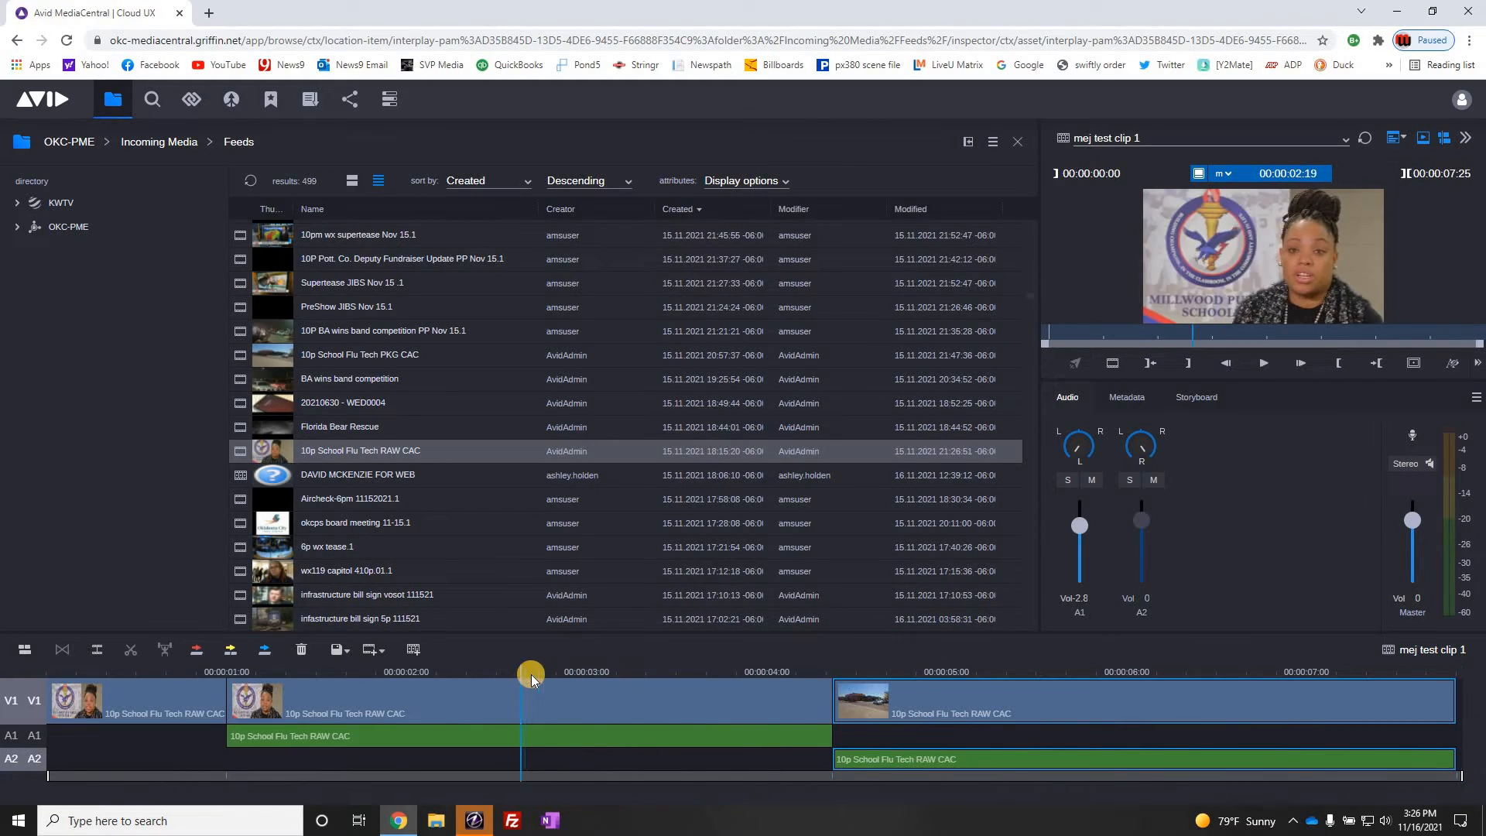
key(space)
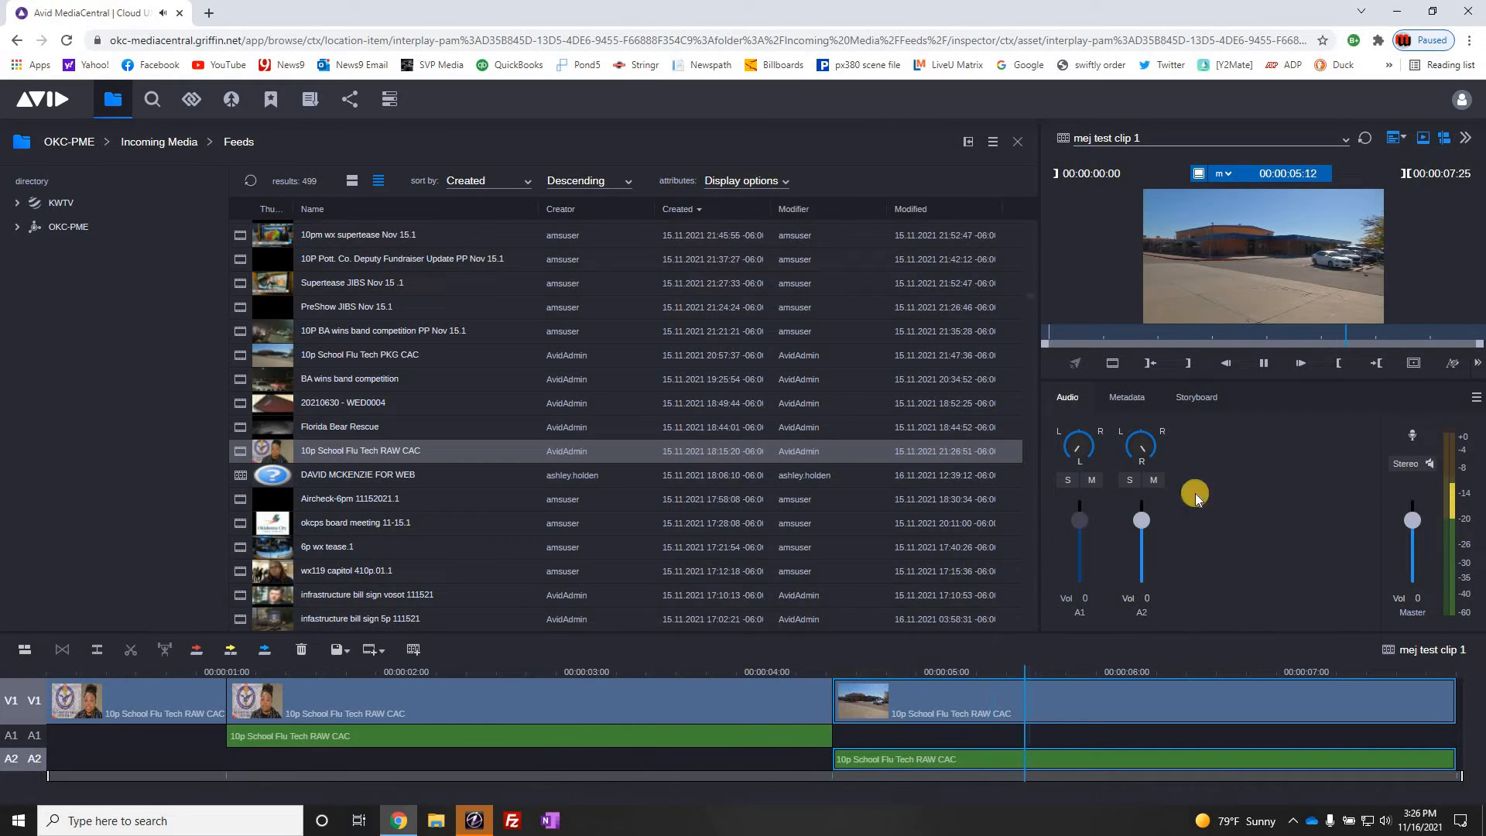
key(space)
key(space)
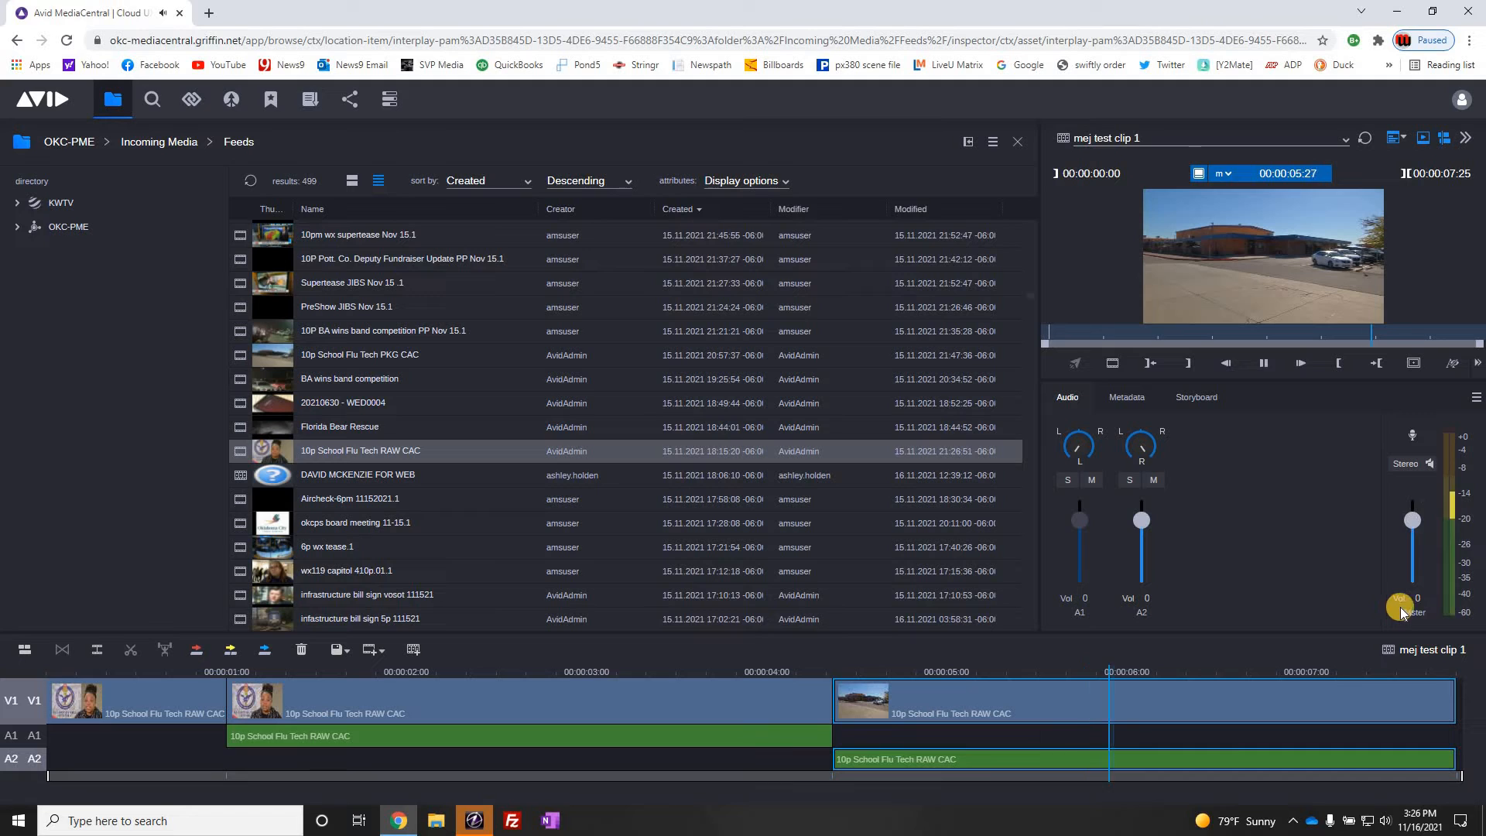
key(space)
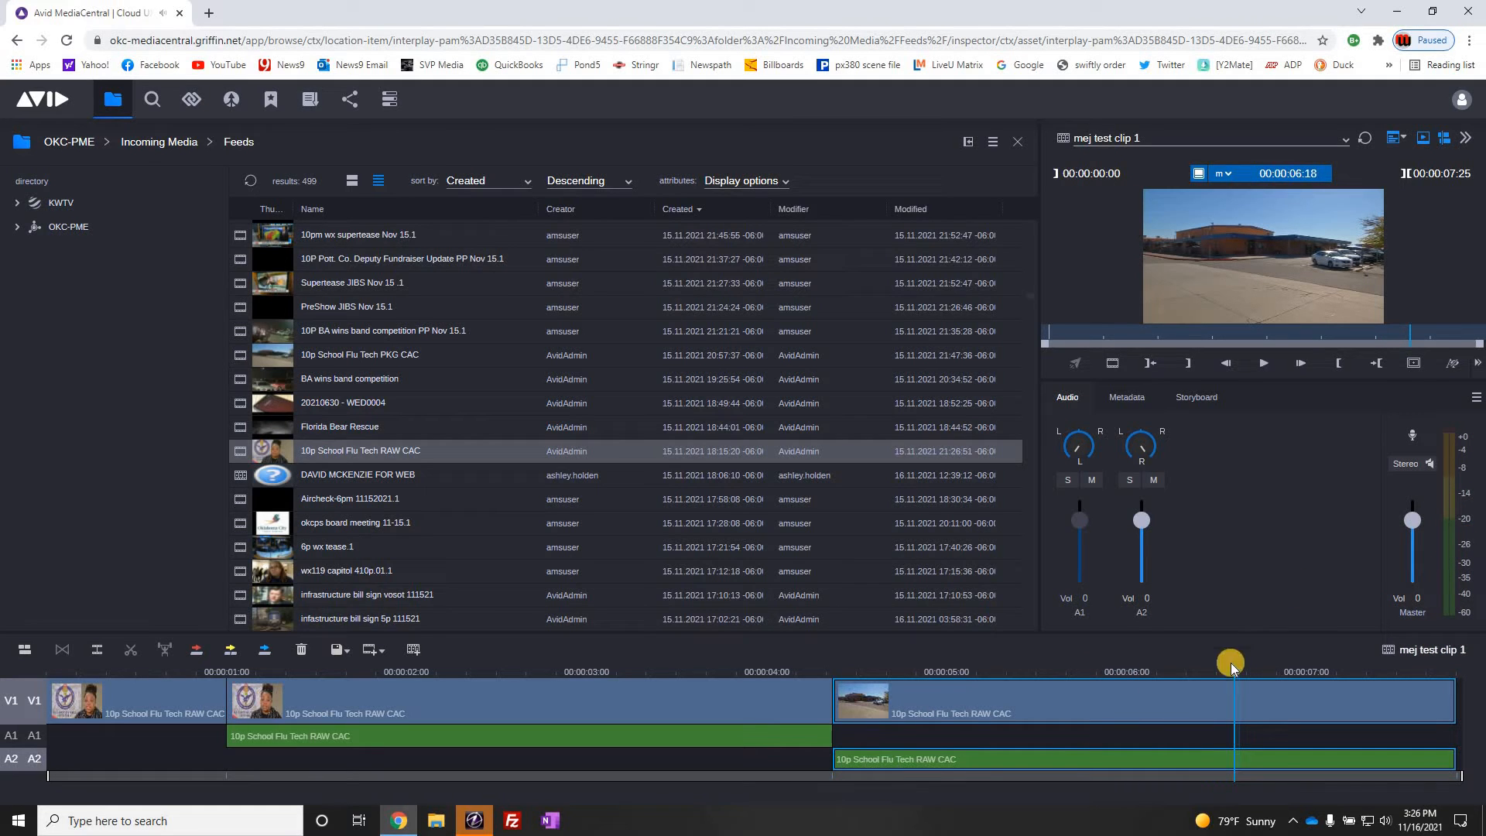
Step: Lower the building shot's A2 volume to about -14 and play across the cut from 00:00:03:27
click(1163, 677)
click(1142, 529)
drag(1143, 533, 1142, 551)
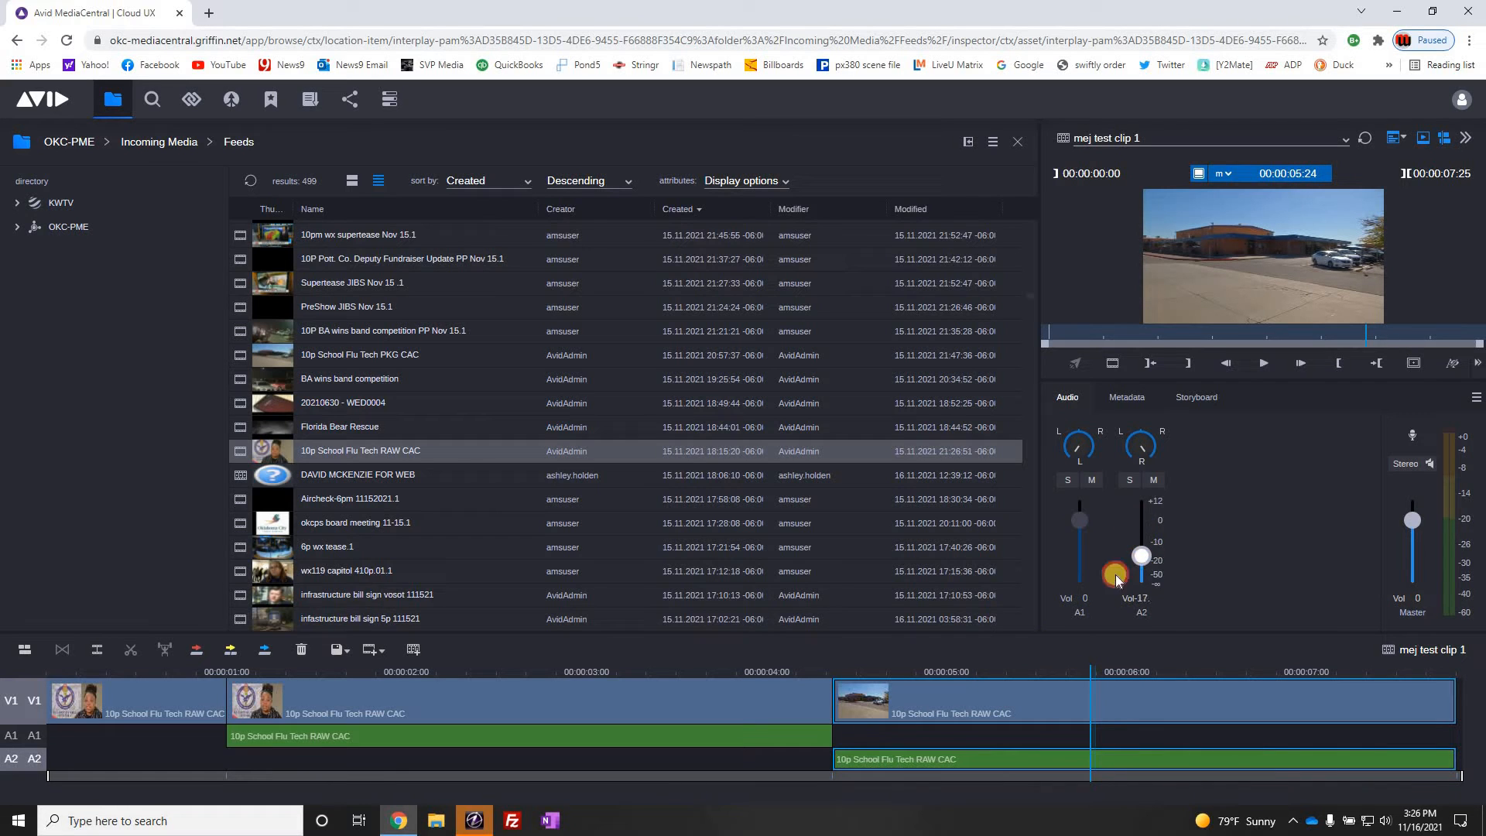
click(755, 666)
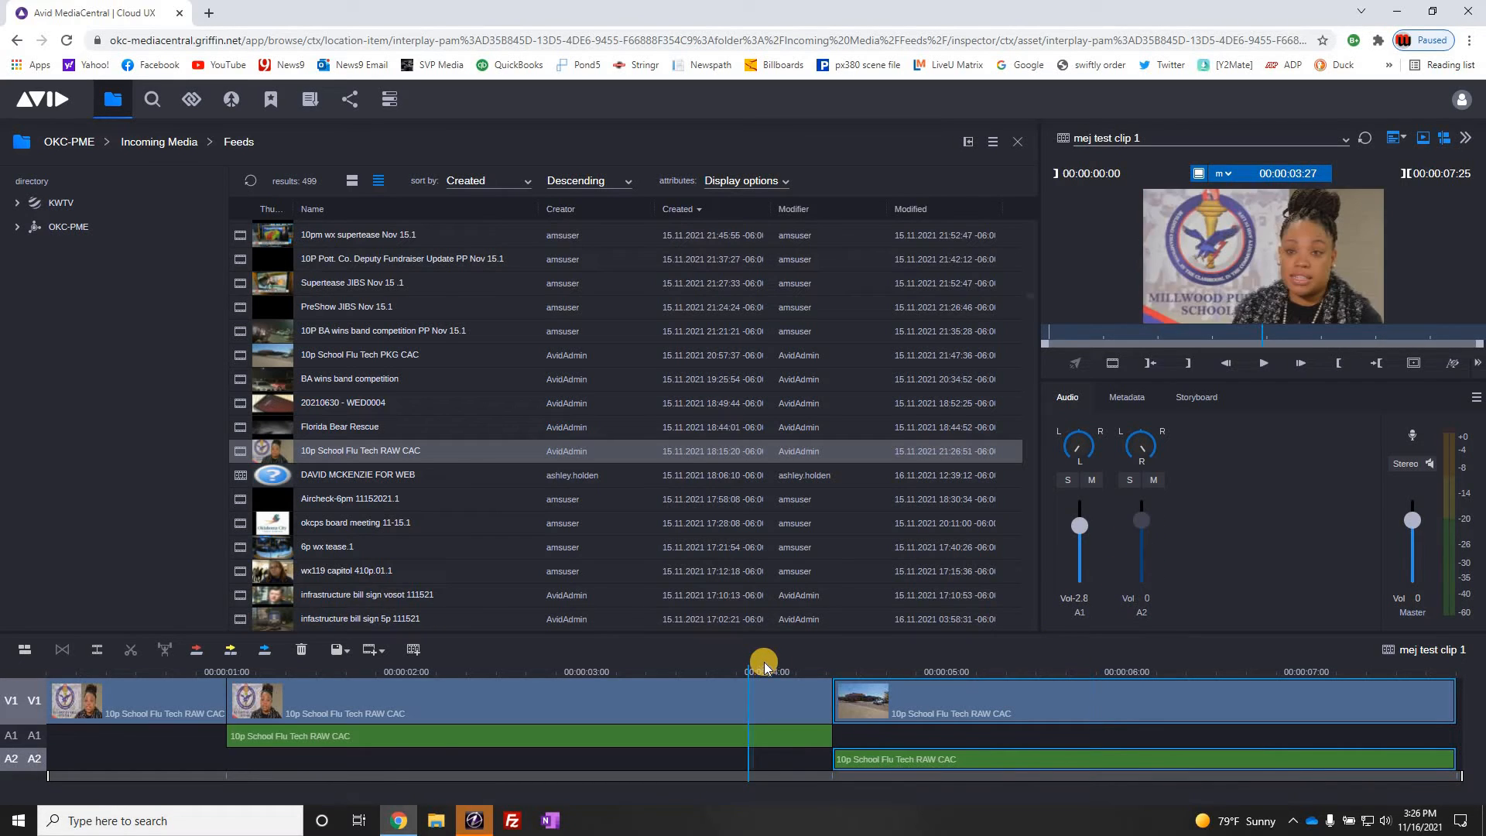
key(space)
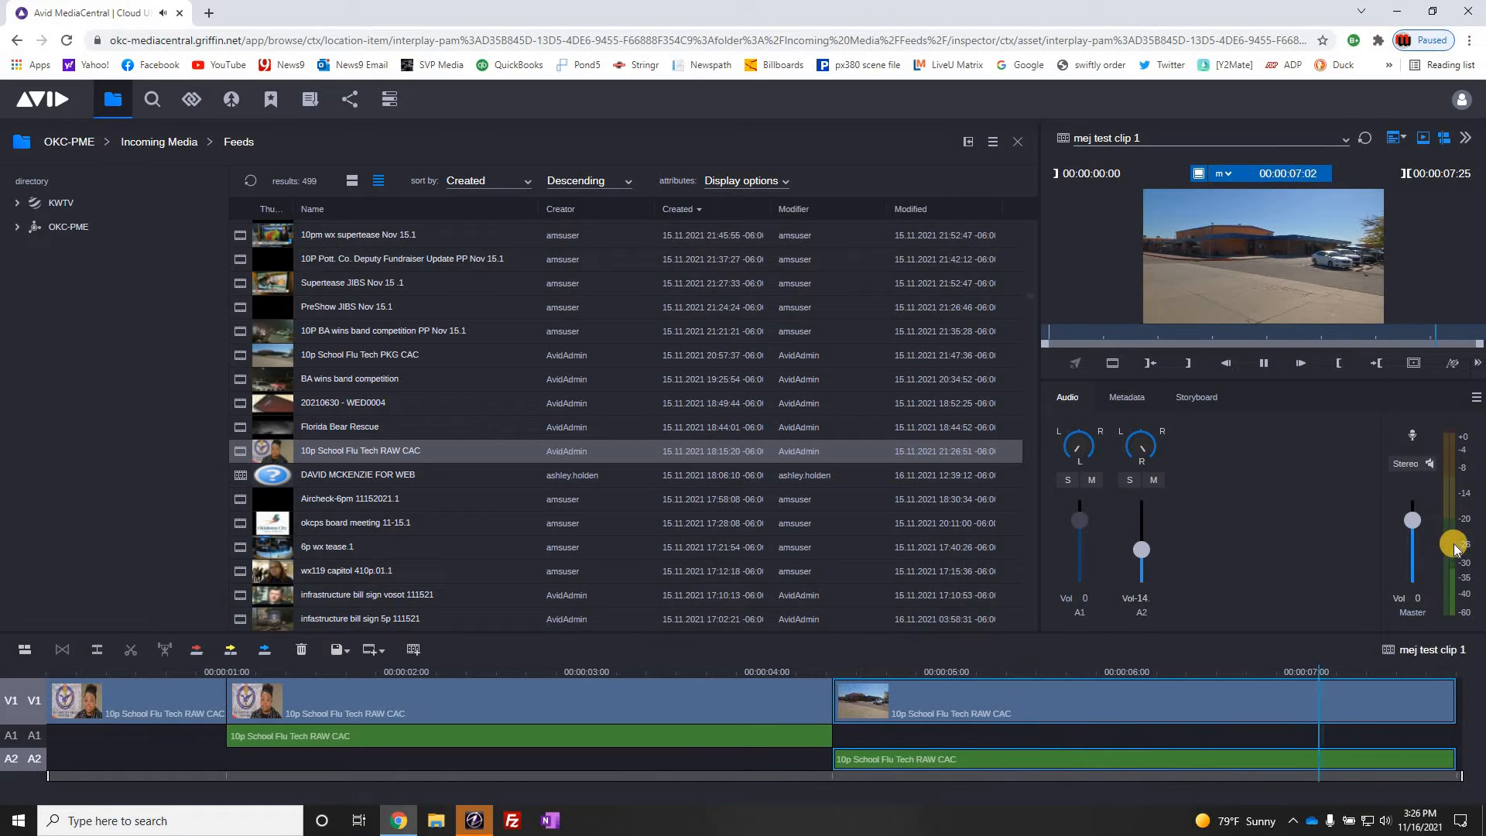
Step: Park the playhead at the end of the sequence, 00:00:07:25
click(920, 666)
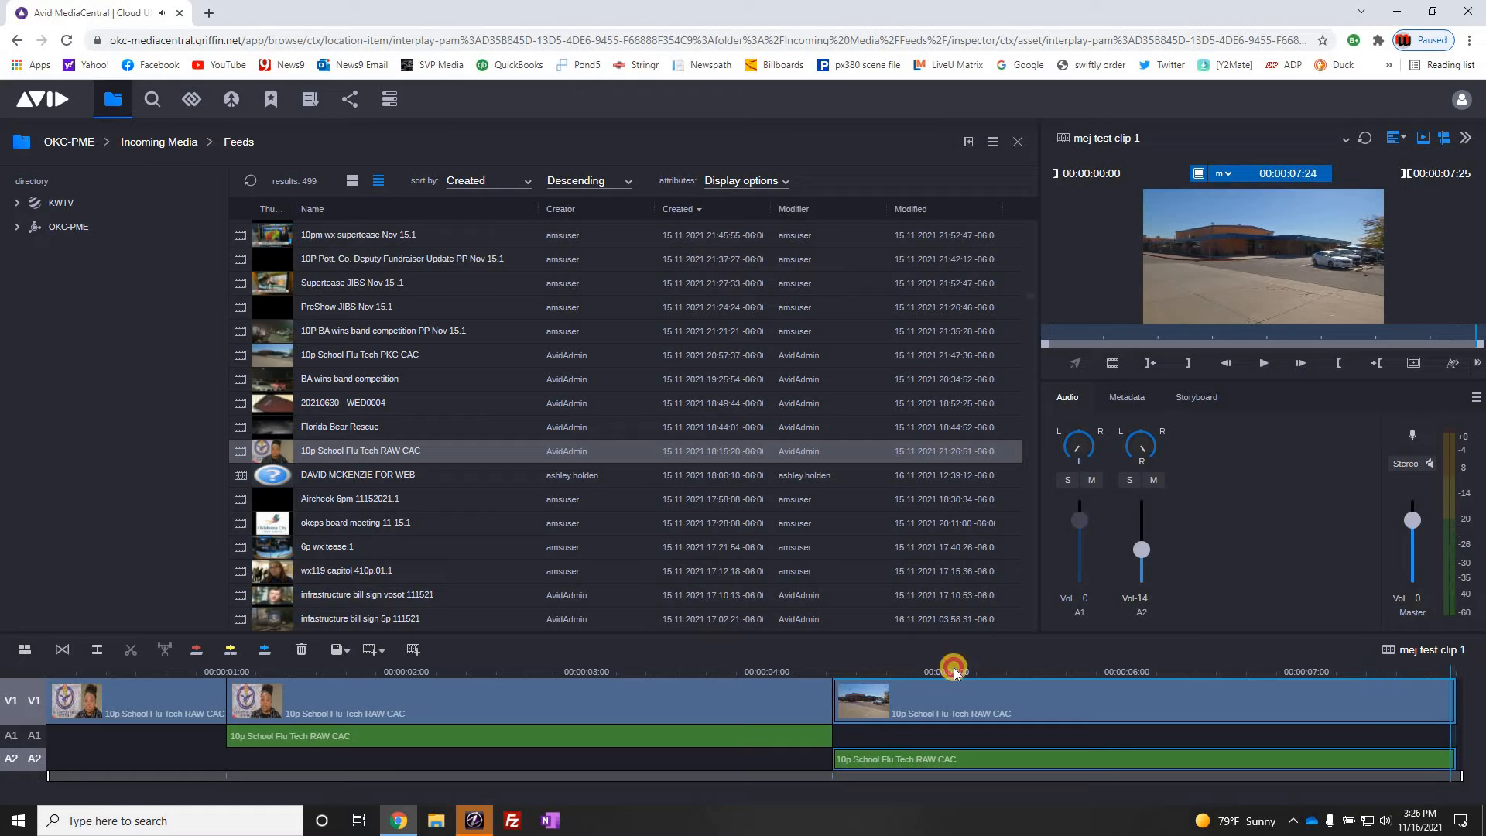
drag(1480, 667, 1485, 667)
key(Right)
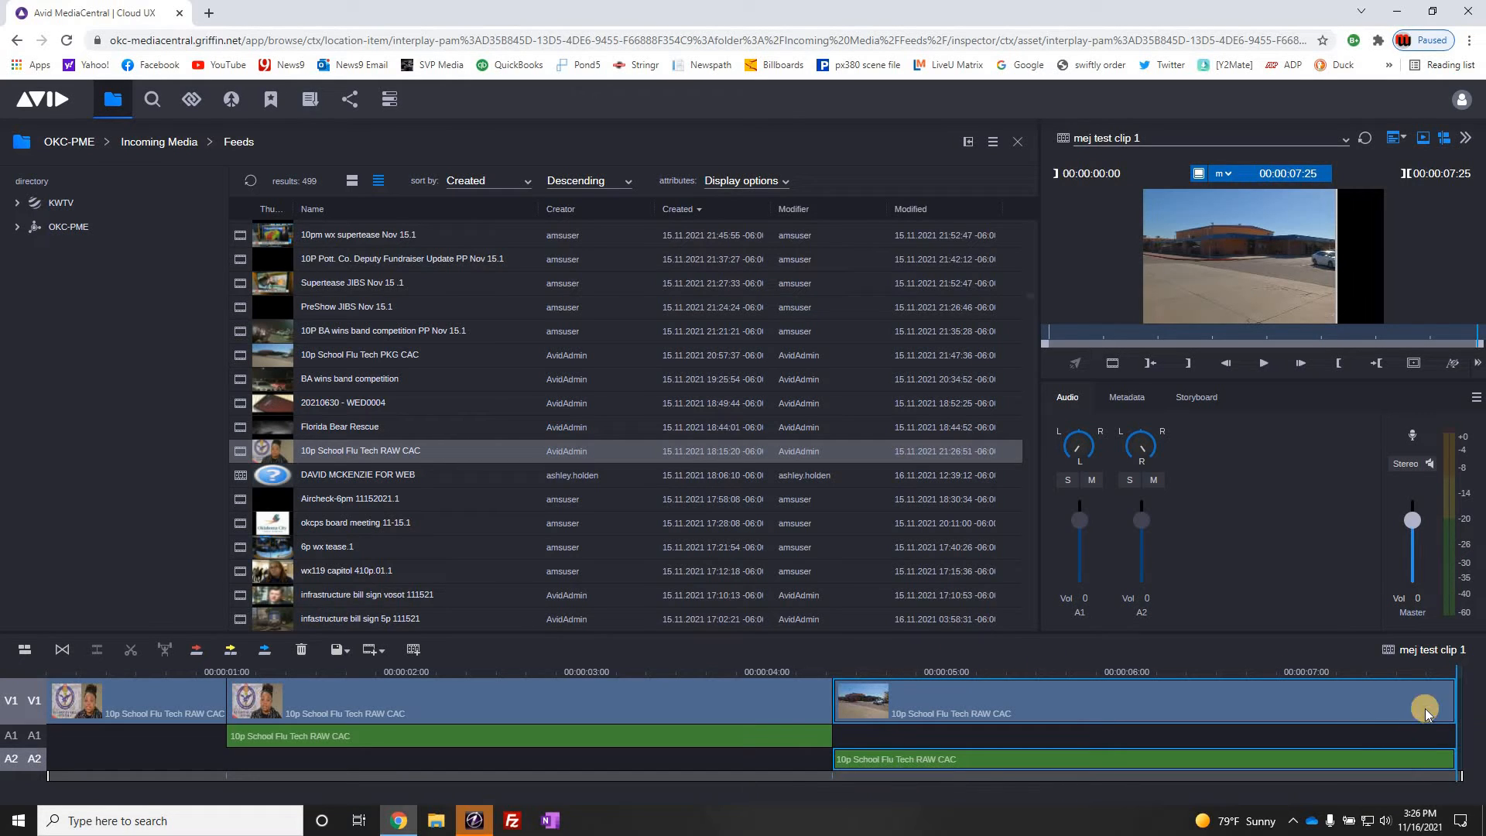
Step: Mark the sneakers shot in the 10p School Flu Tech RAW CAC clip from 00:11:17:01 to 00:11:19:14
click(269, 446)
click(1458, 338)
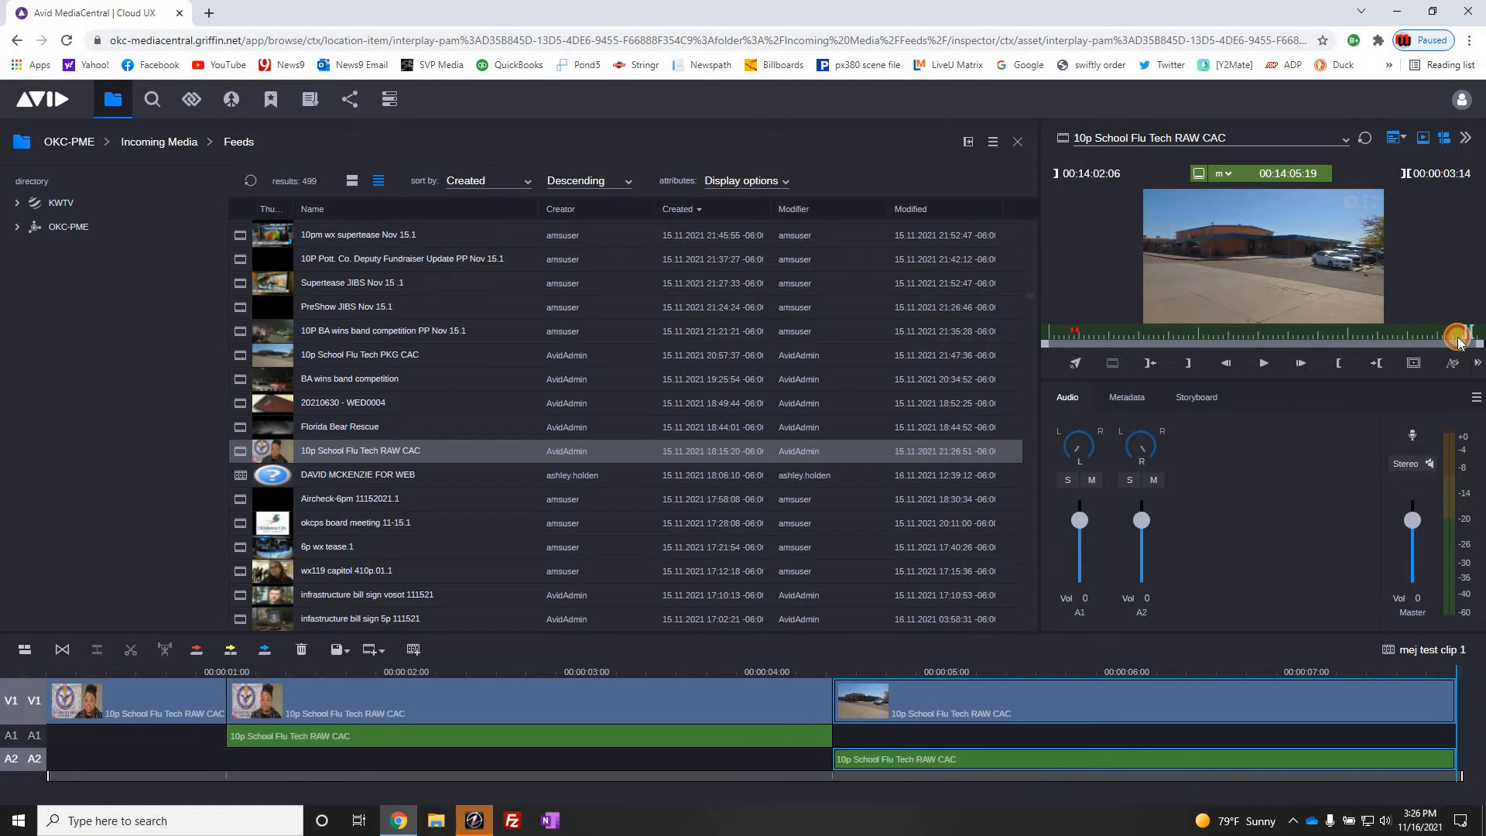
drag(1458, 338, 1387, 331)
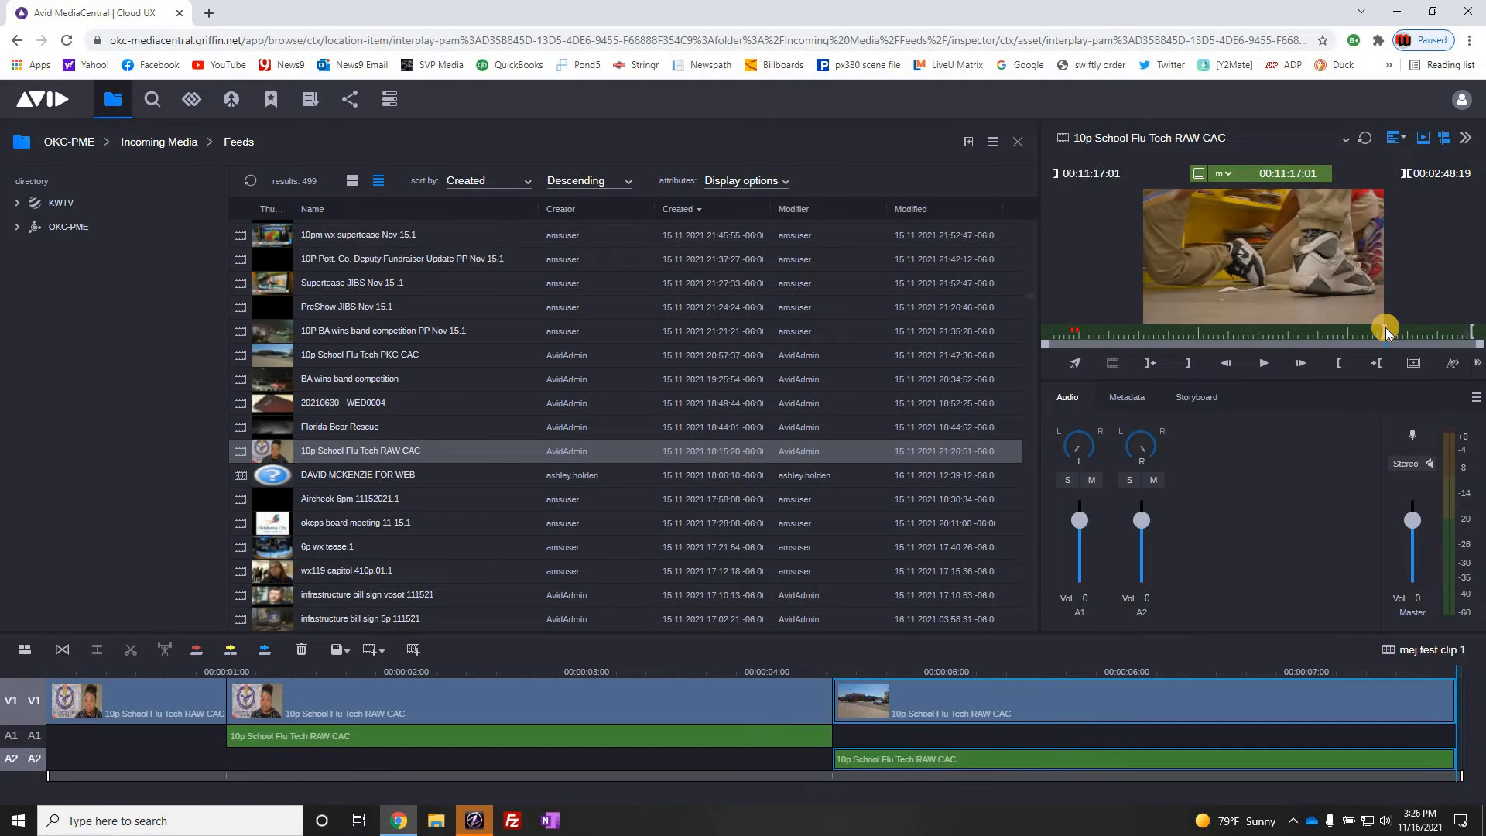
key(space)
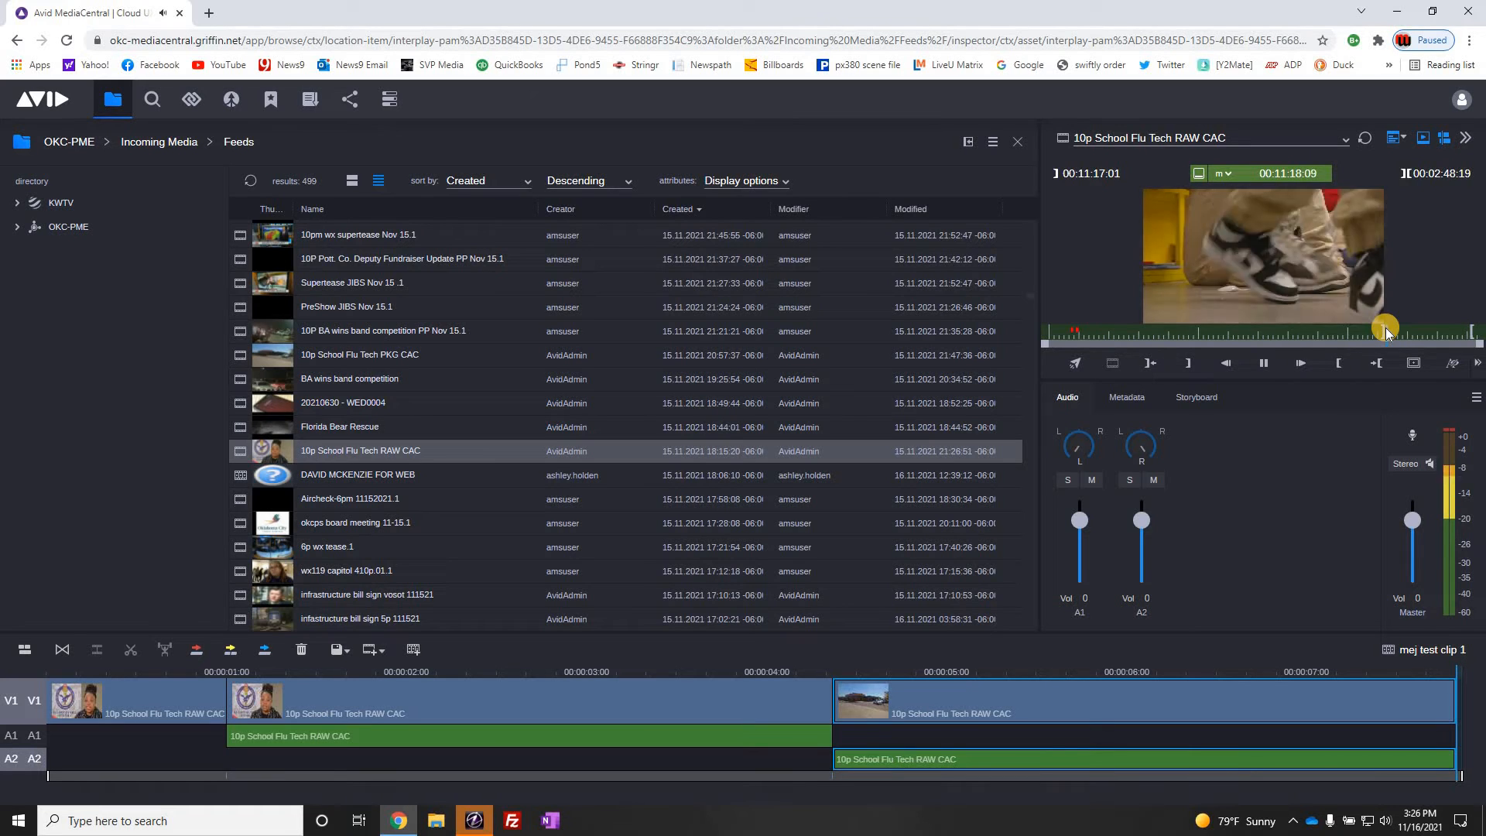
key(space)
key(o)
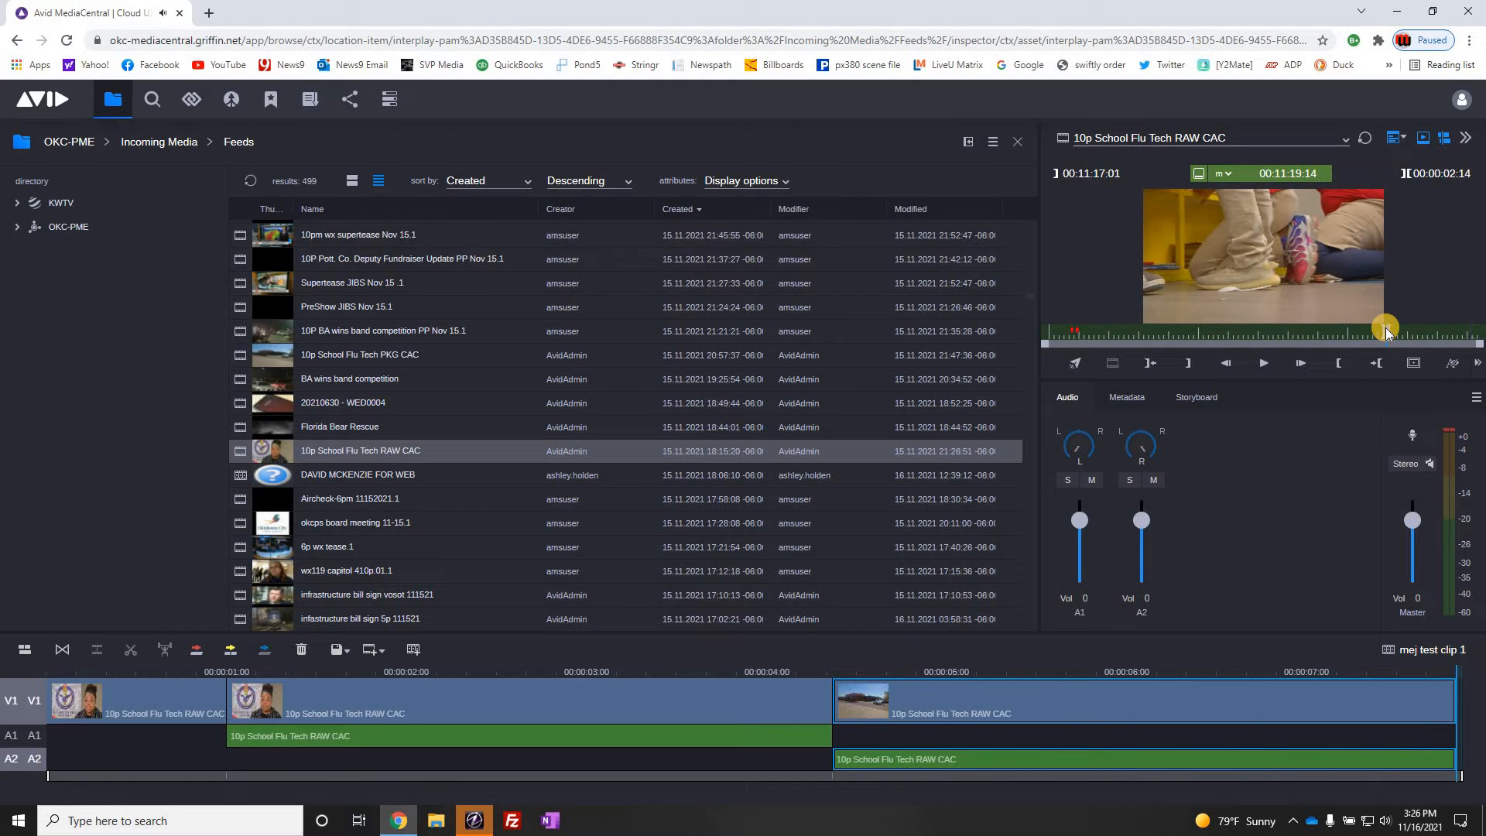
Step: Overwrite the marked sneakers shot into V1 and A2 at 00:00:07:25 and fit the whole sequence in the timeline
click(194, 650)
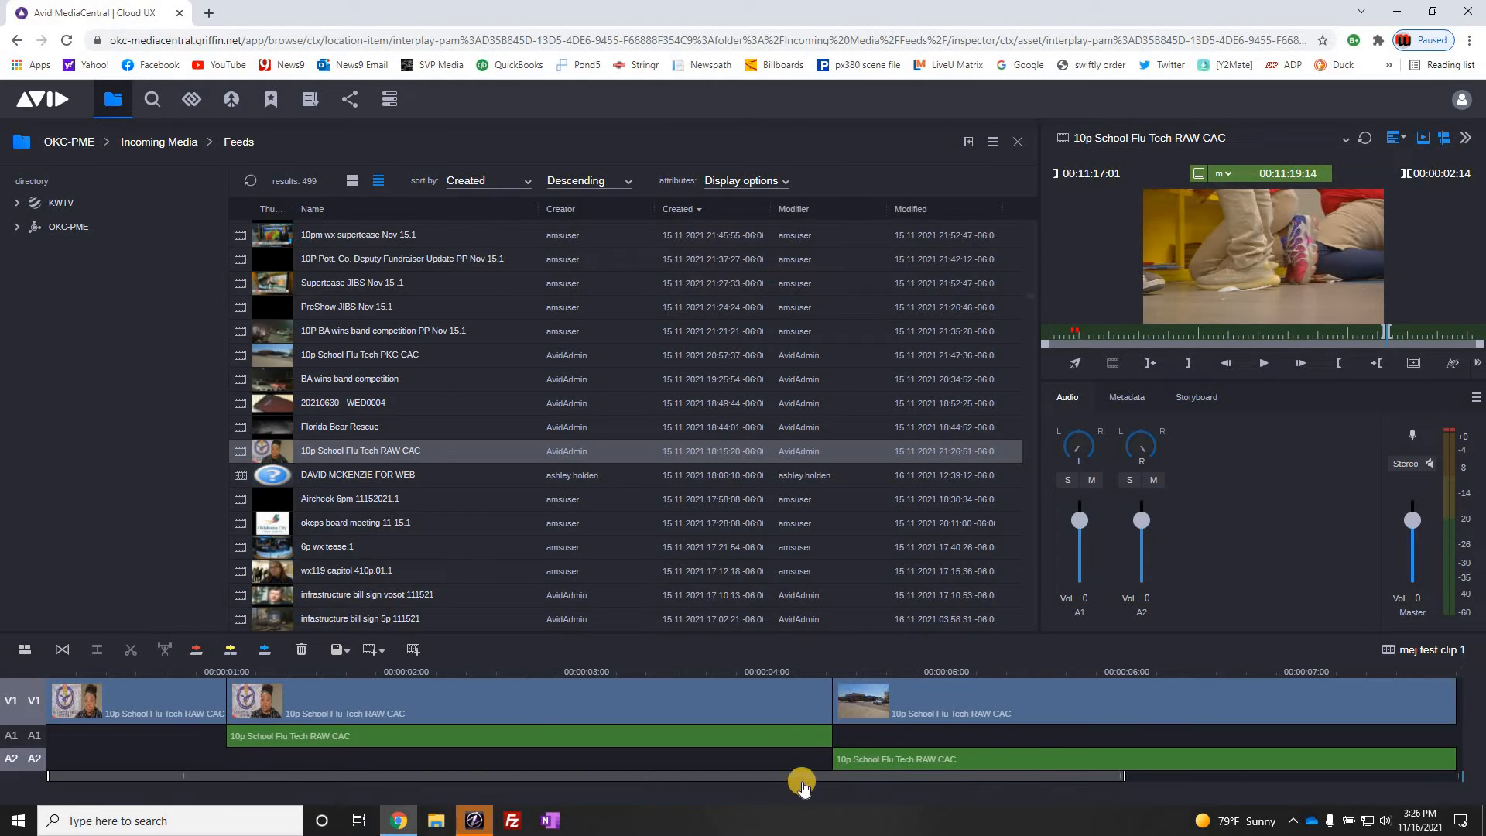
drag(1094, 770, 1461, 776)
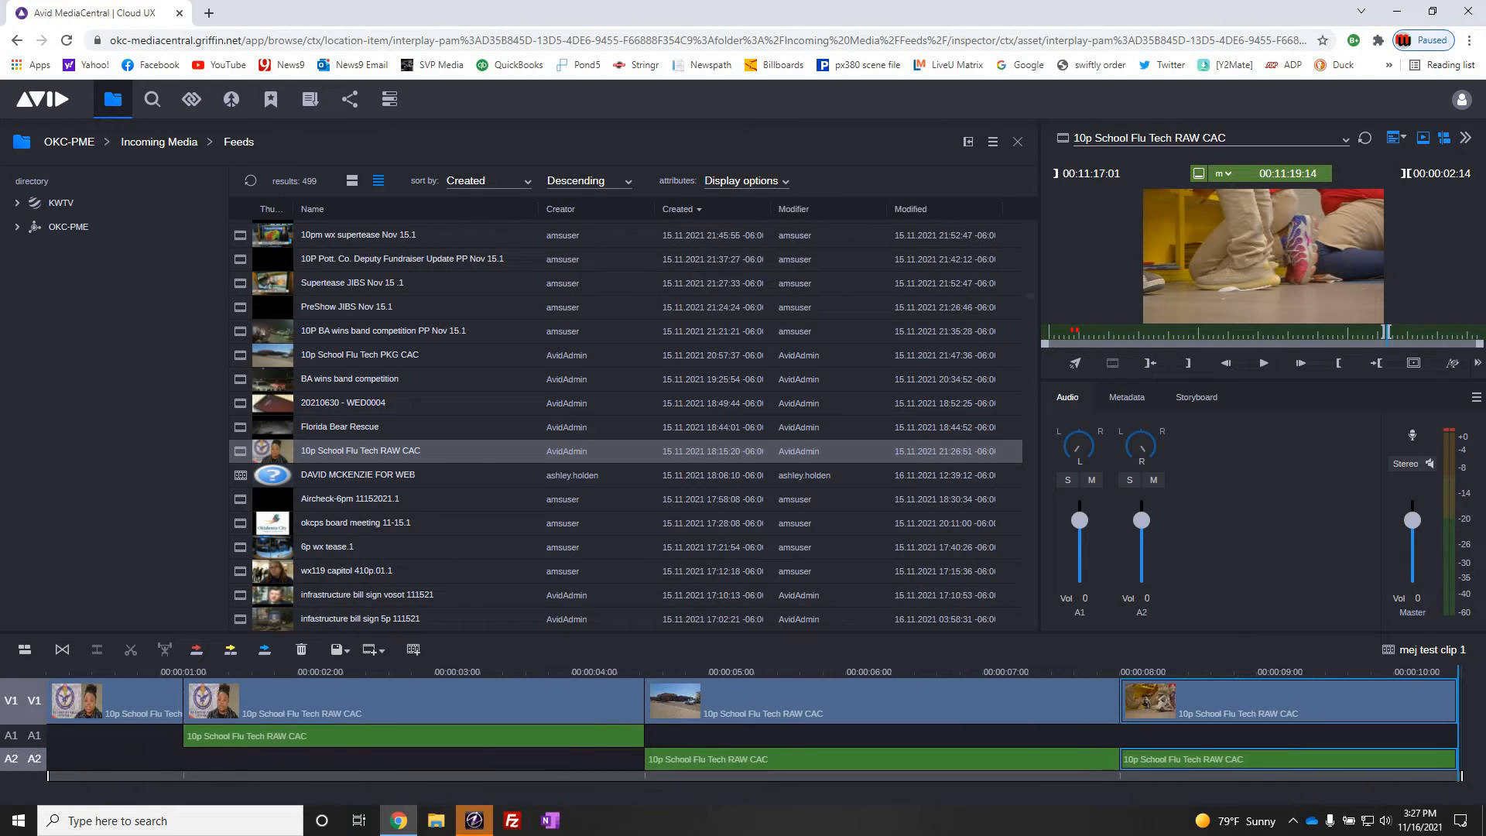
click(1421, 673)
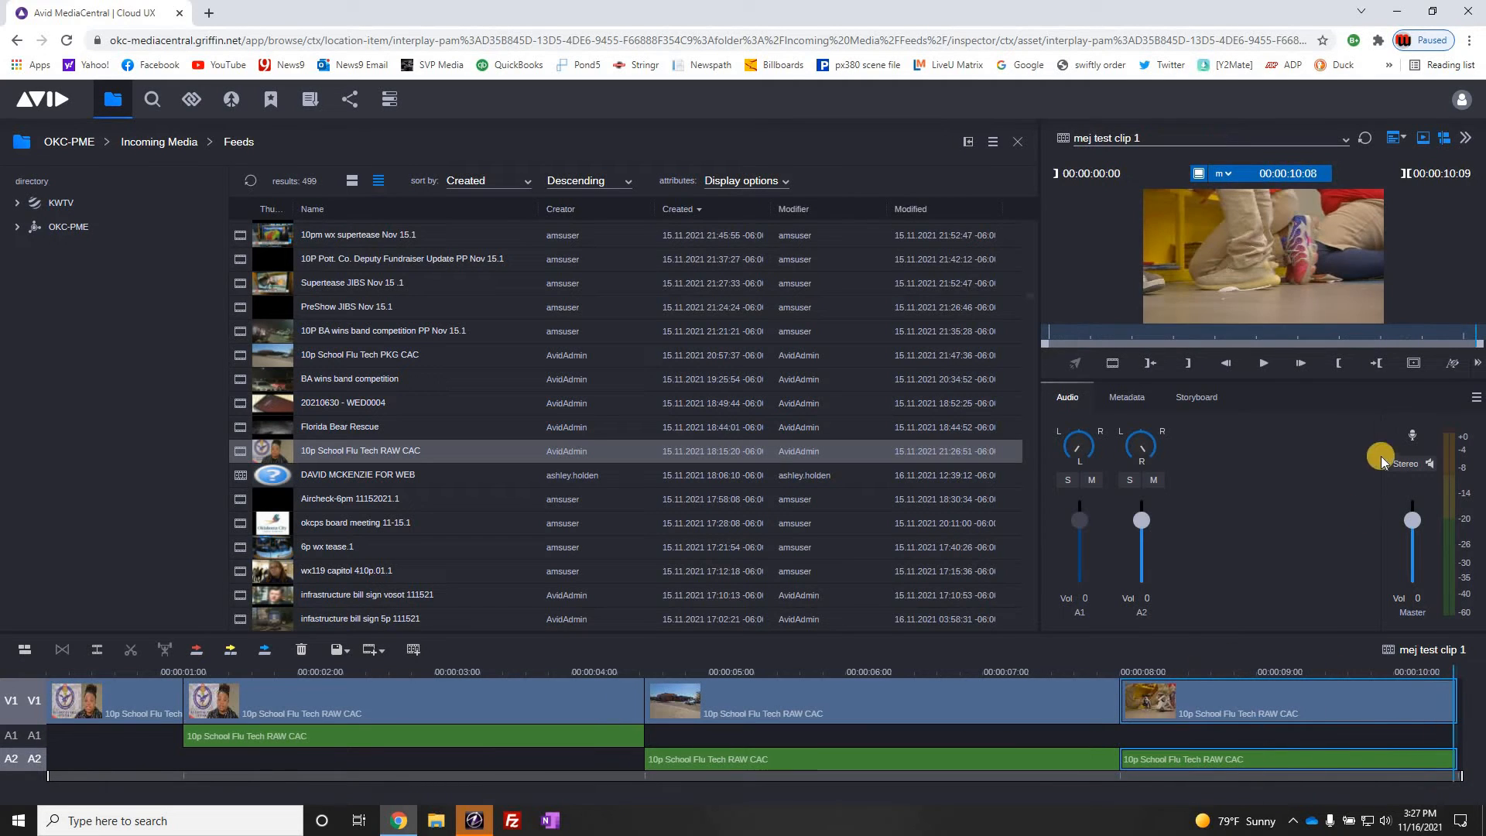
Step: Mark the red-shirted student shot in the source clip from 00:11:55:00 to 00:11:58:24 and overwrite it into V1 and A2 at the sequence end
click(1372, 333)
click(1400, 334)
drag(1399, 334, 1404, 336)
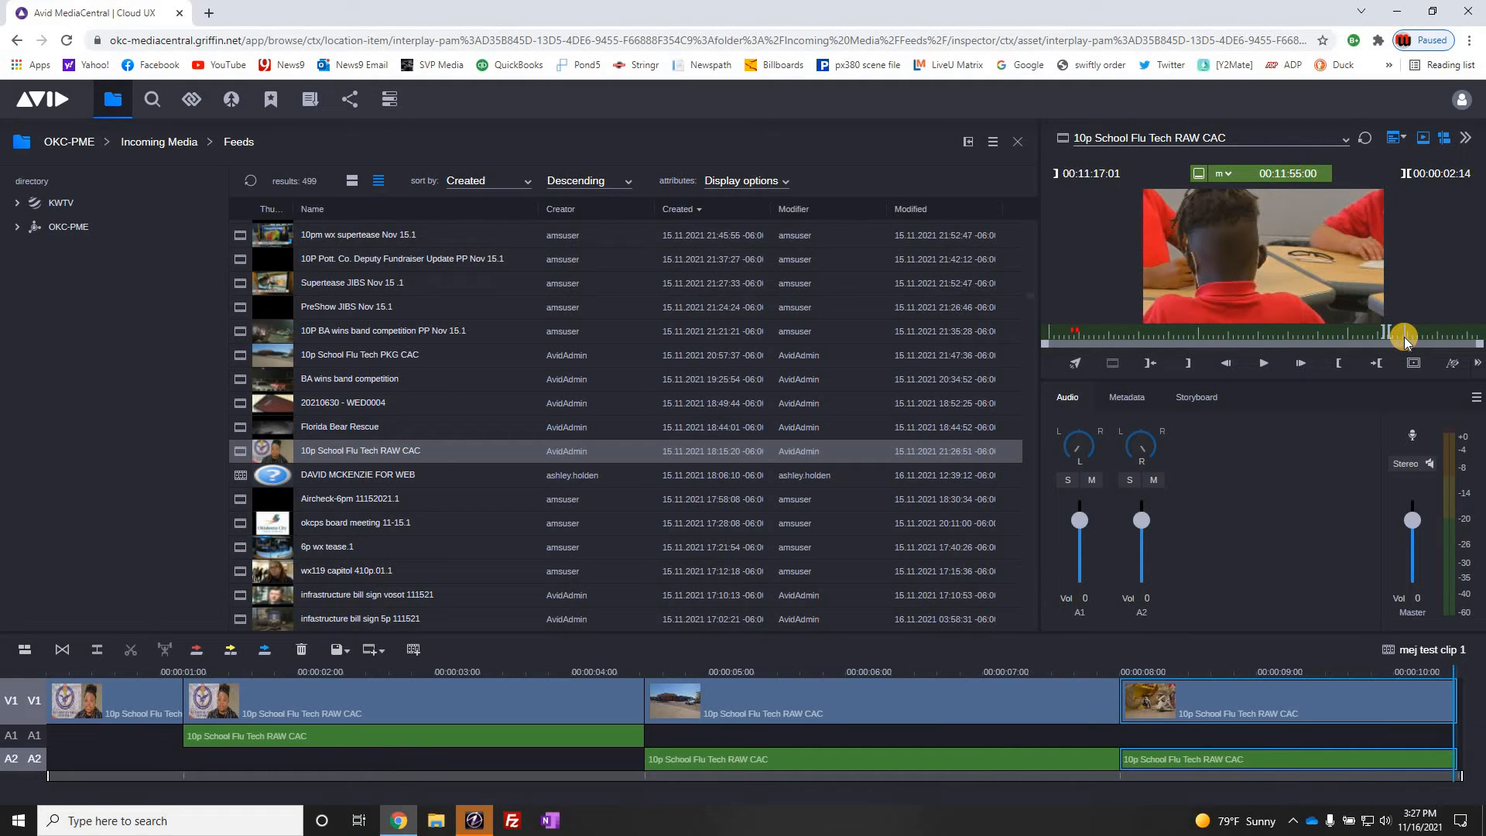
key(space)
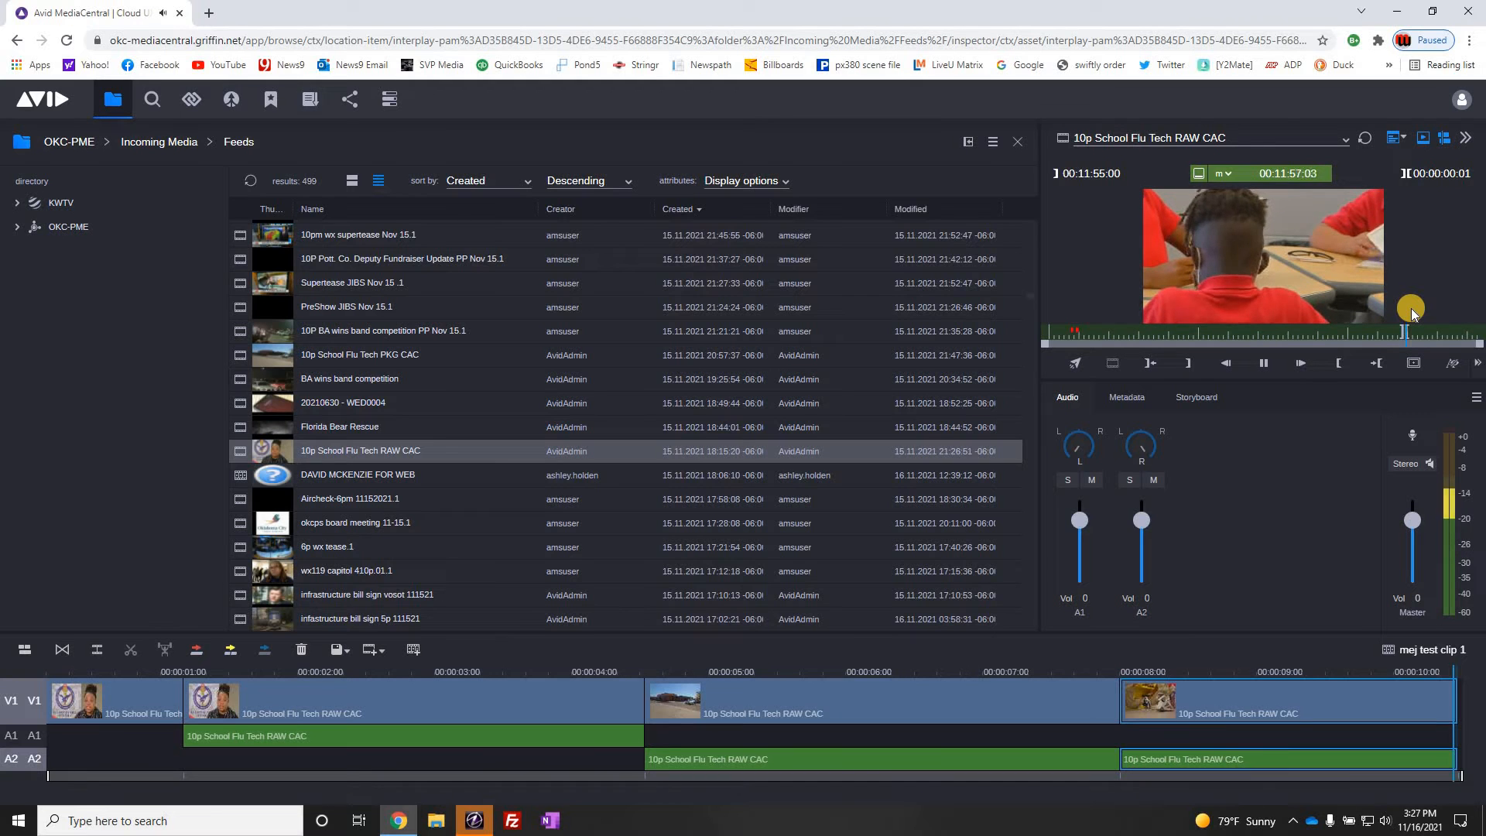
key(space)
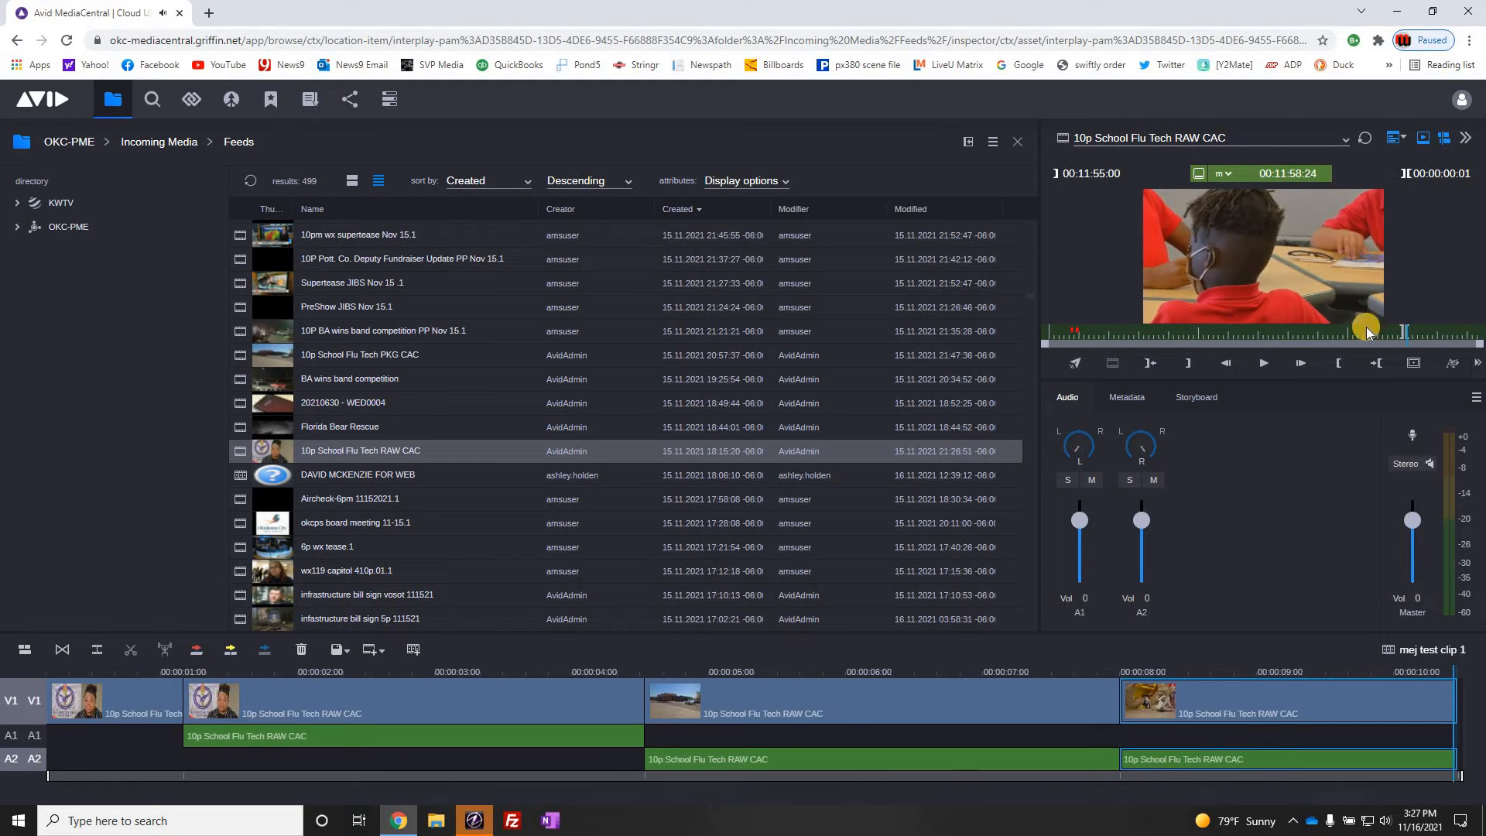
click(198, 651)
click(1024, 789)
drag(1022, 776, 1435, 775)
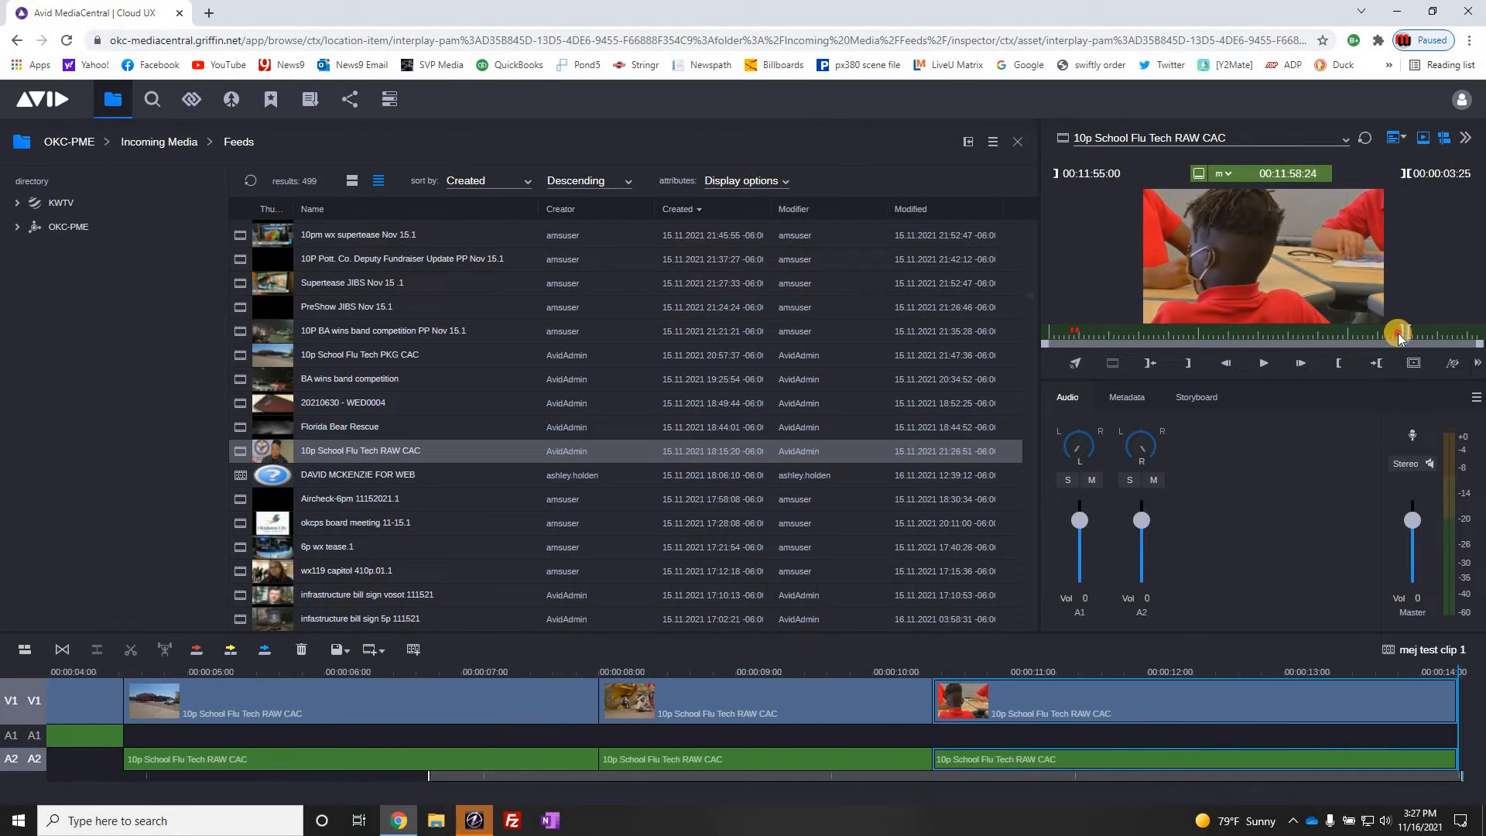
Step: Mark the teacher shot in the source clip from 00:11:42:19 to 00:11:45:27 and overwrite it into V1 and A2 at the sequence end
drag(1403, 336, 1396, 362)
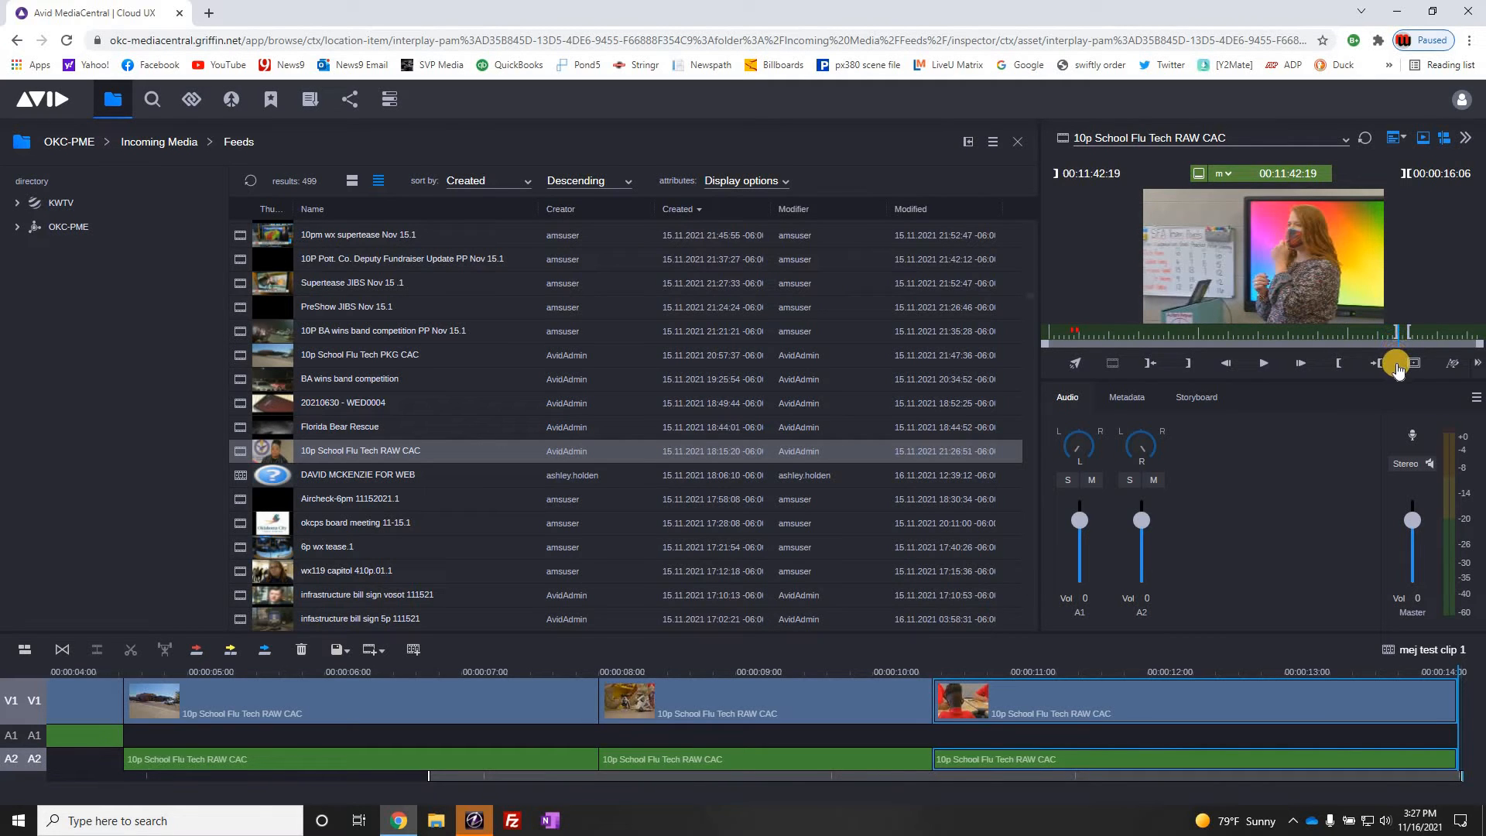
key(space)
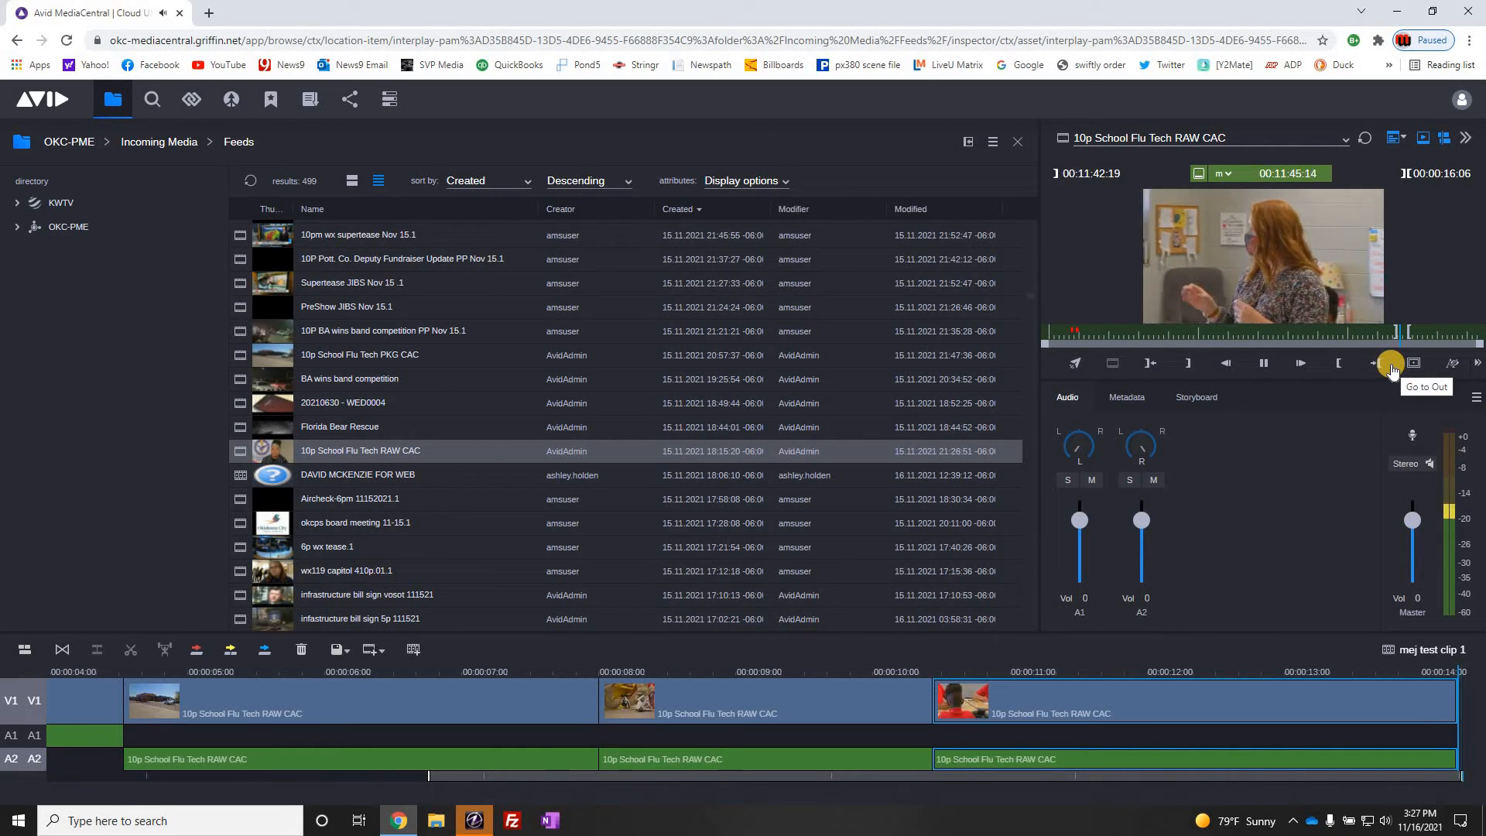
key(space)
key(o)
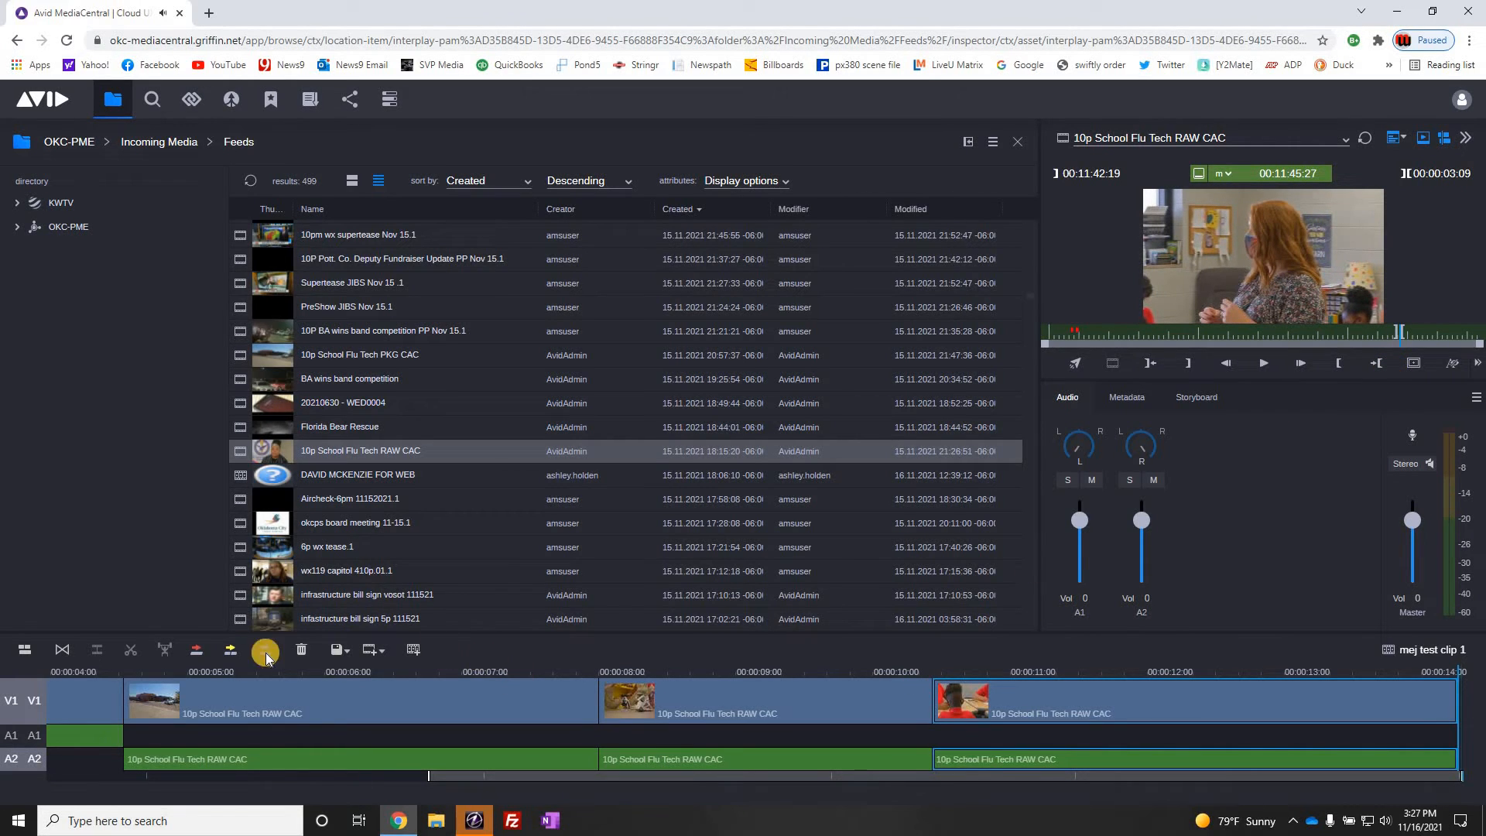
click(197, 650)
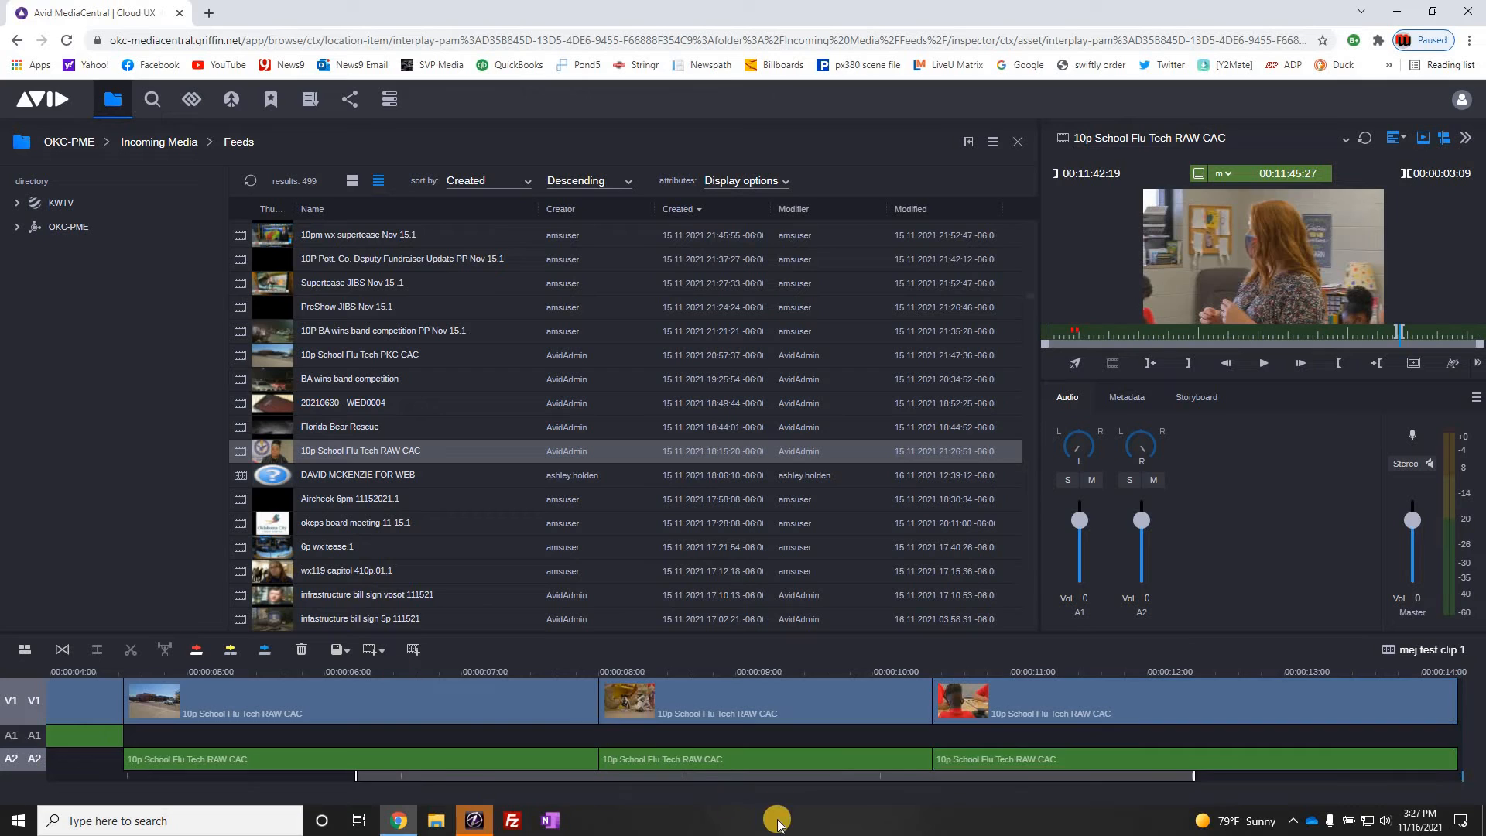
drag(1194, 773, 1484, 773)
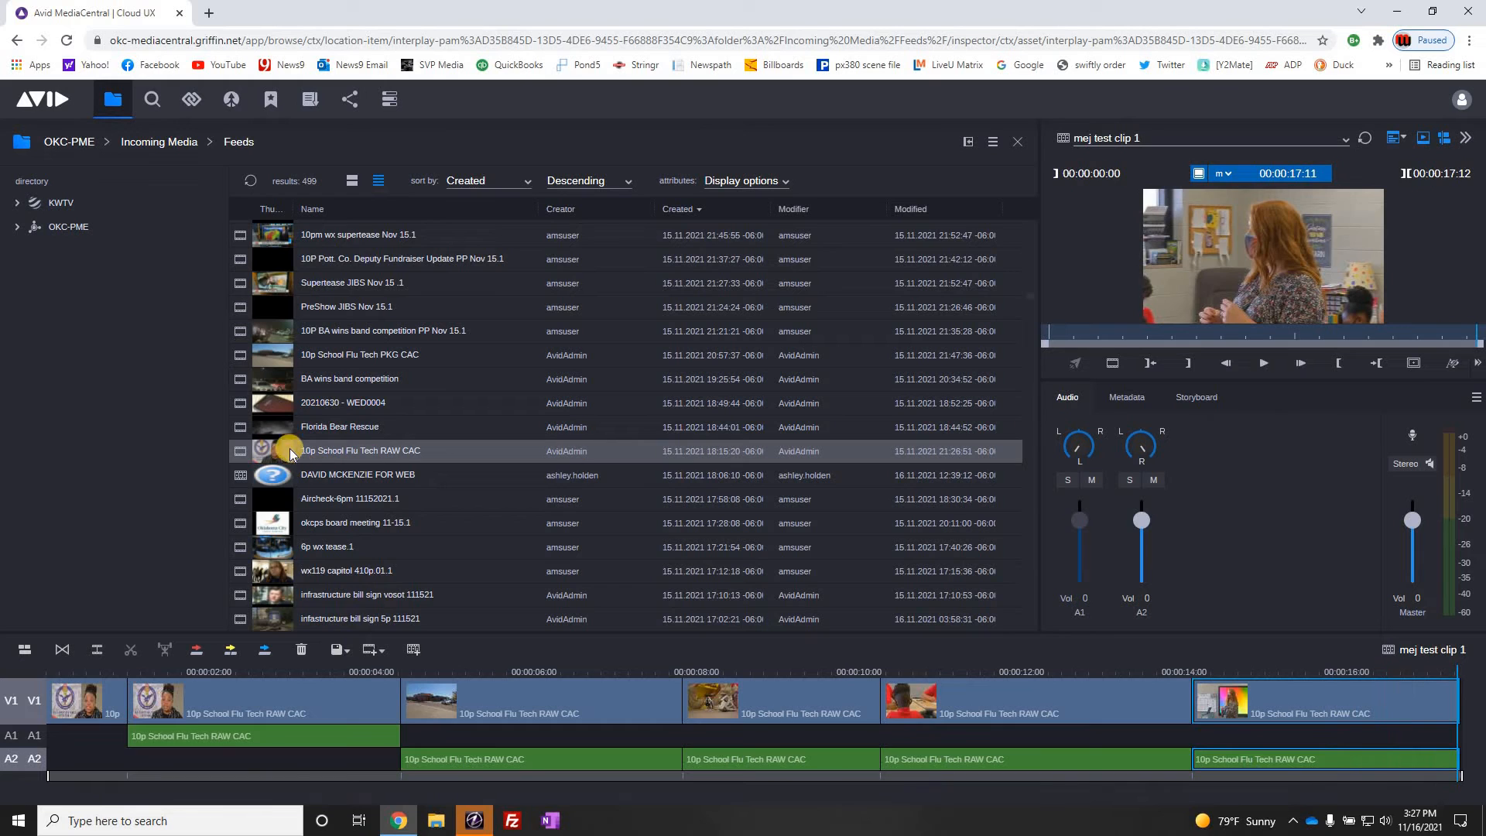
Step: Mark the source clip from 00:12:39:27 to 00:12:58:14, starting on the student reading, and overwrite it into V1 and A2 at the sequence end
double_click(268, 450)
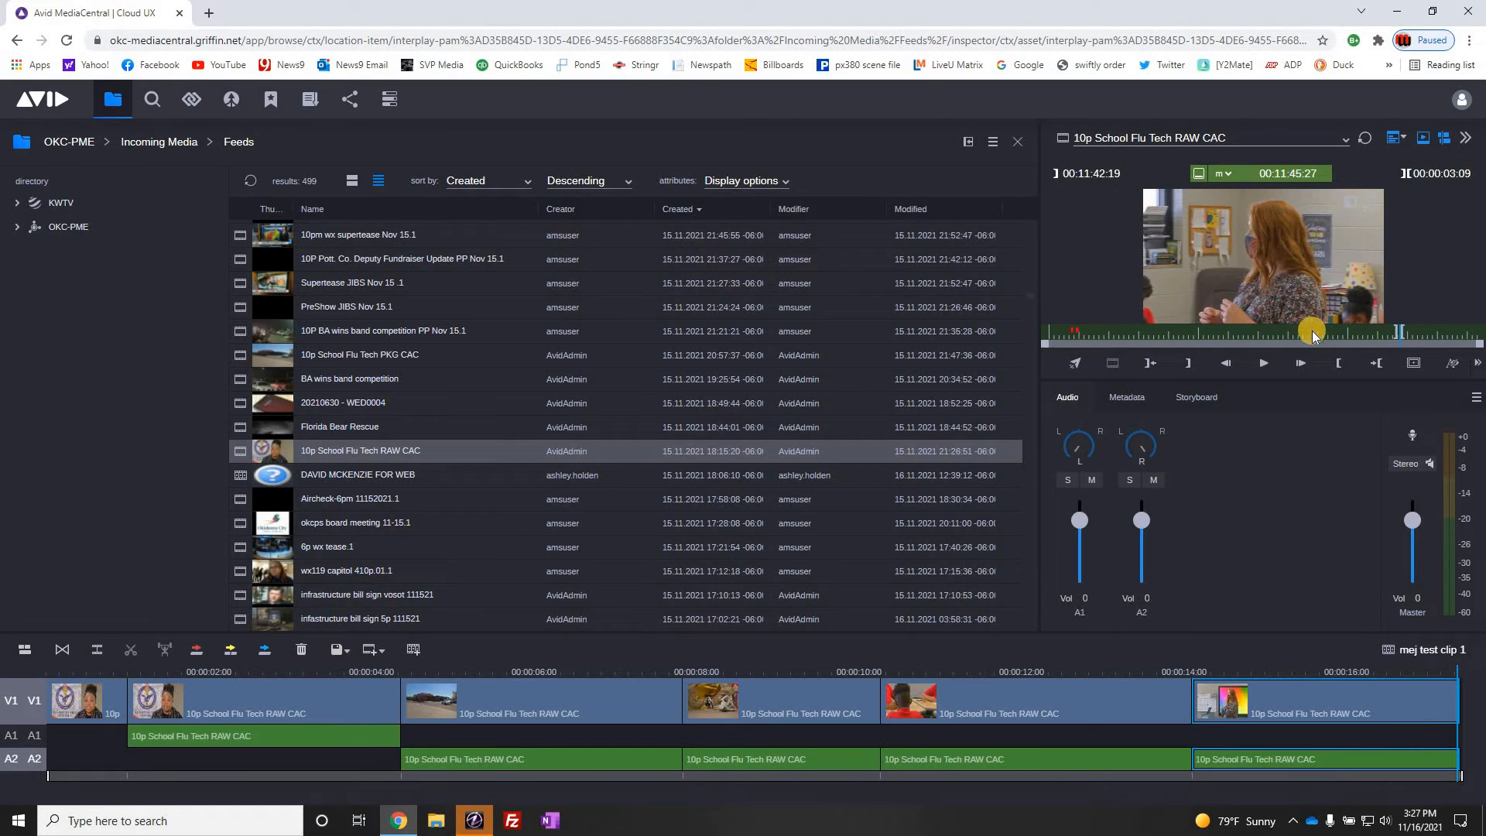
drag(1310, 337, 1437, 340)
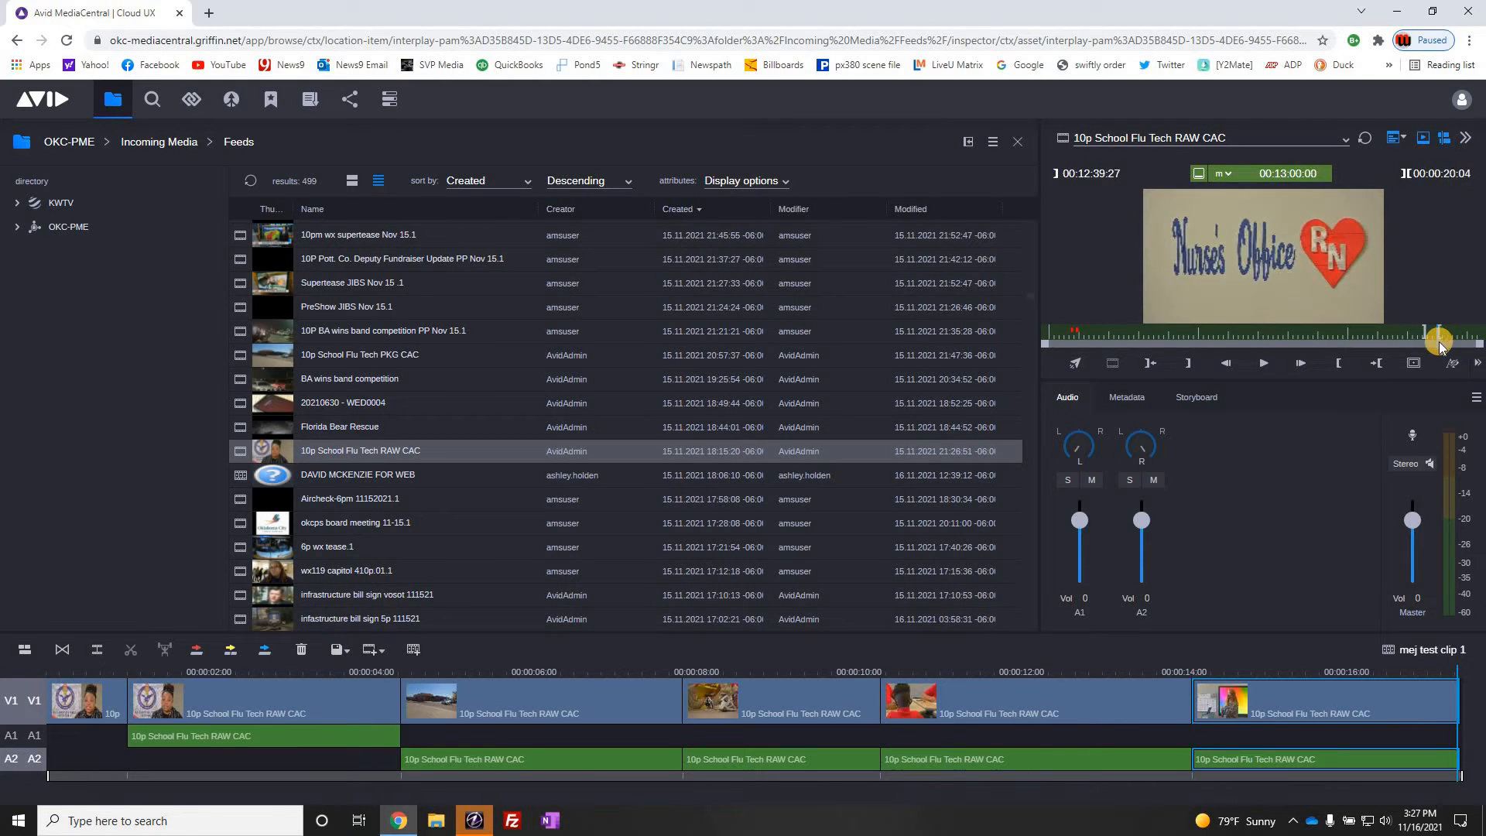
click(200, 650)
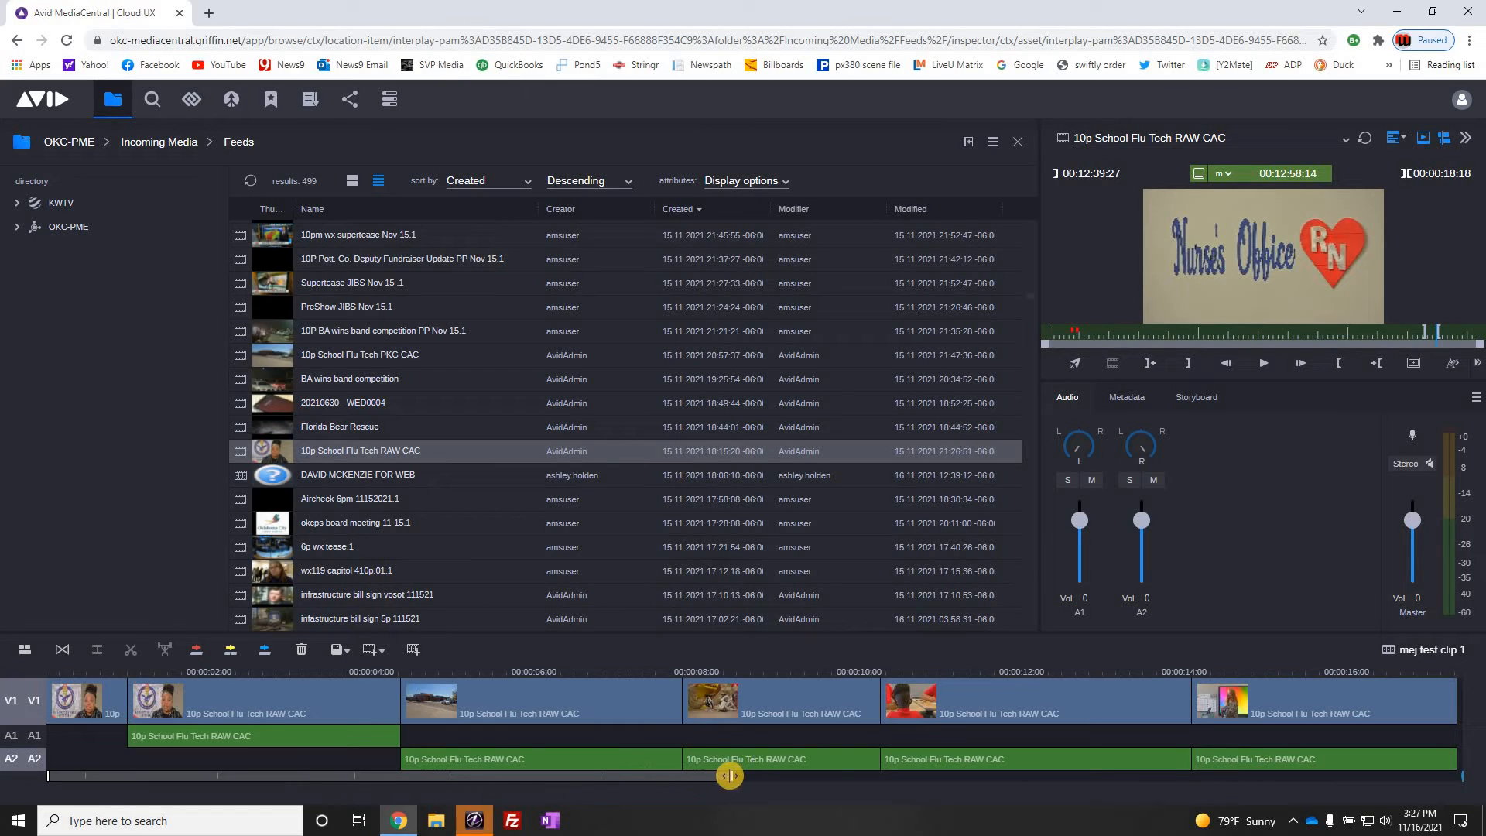
drag(732, 776, 638, 668)
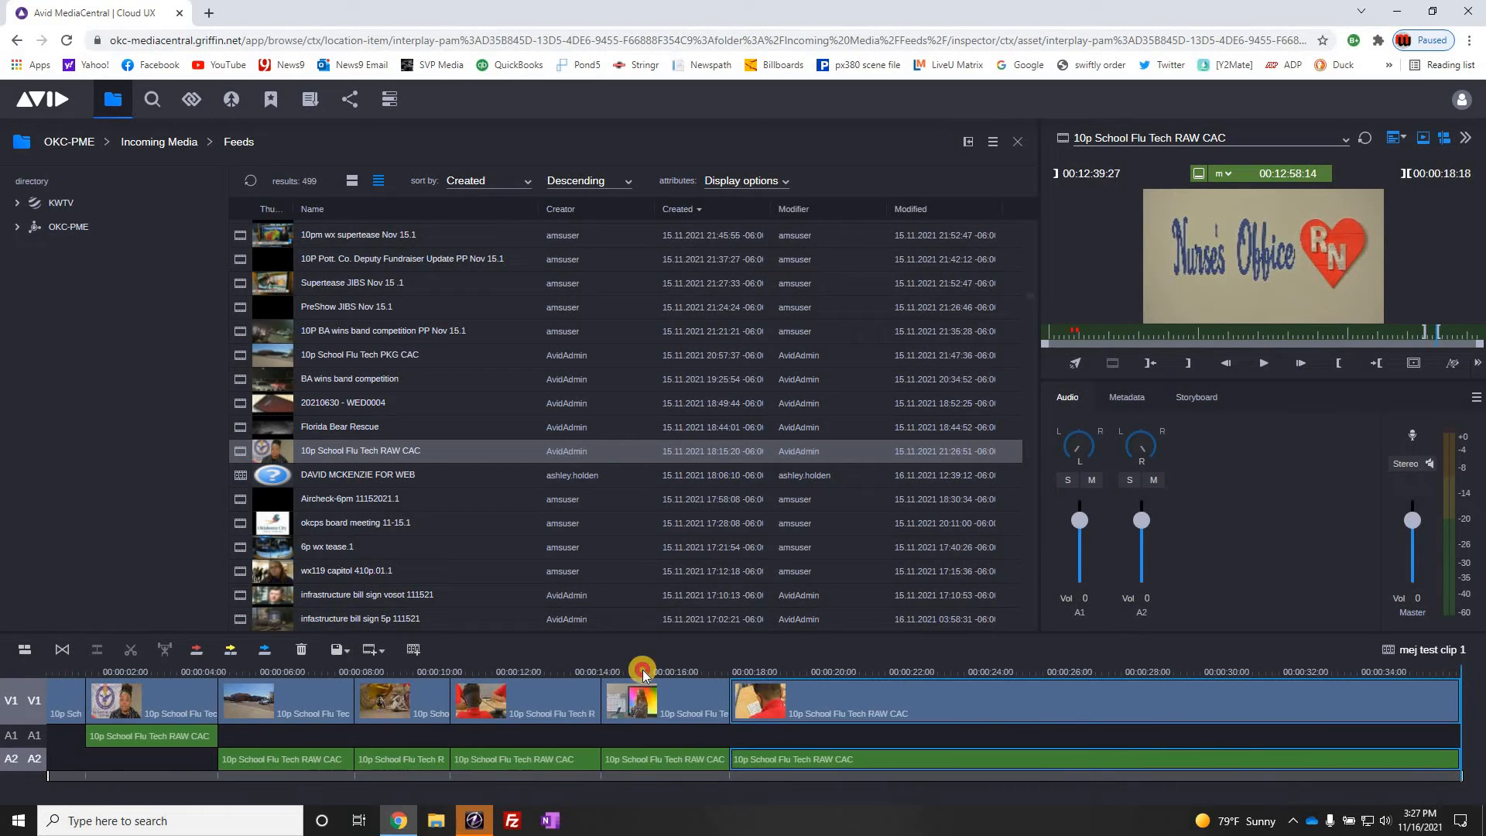
Step: Play the sequence from 00:00:04:28 in the building shot to check the audio level into the sneakers shot
click(247, 695)
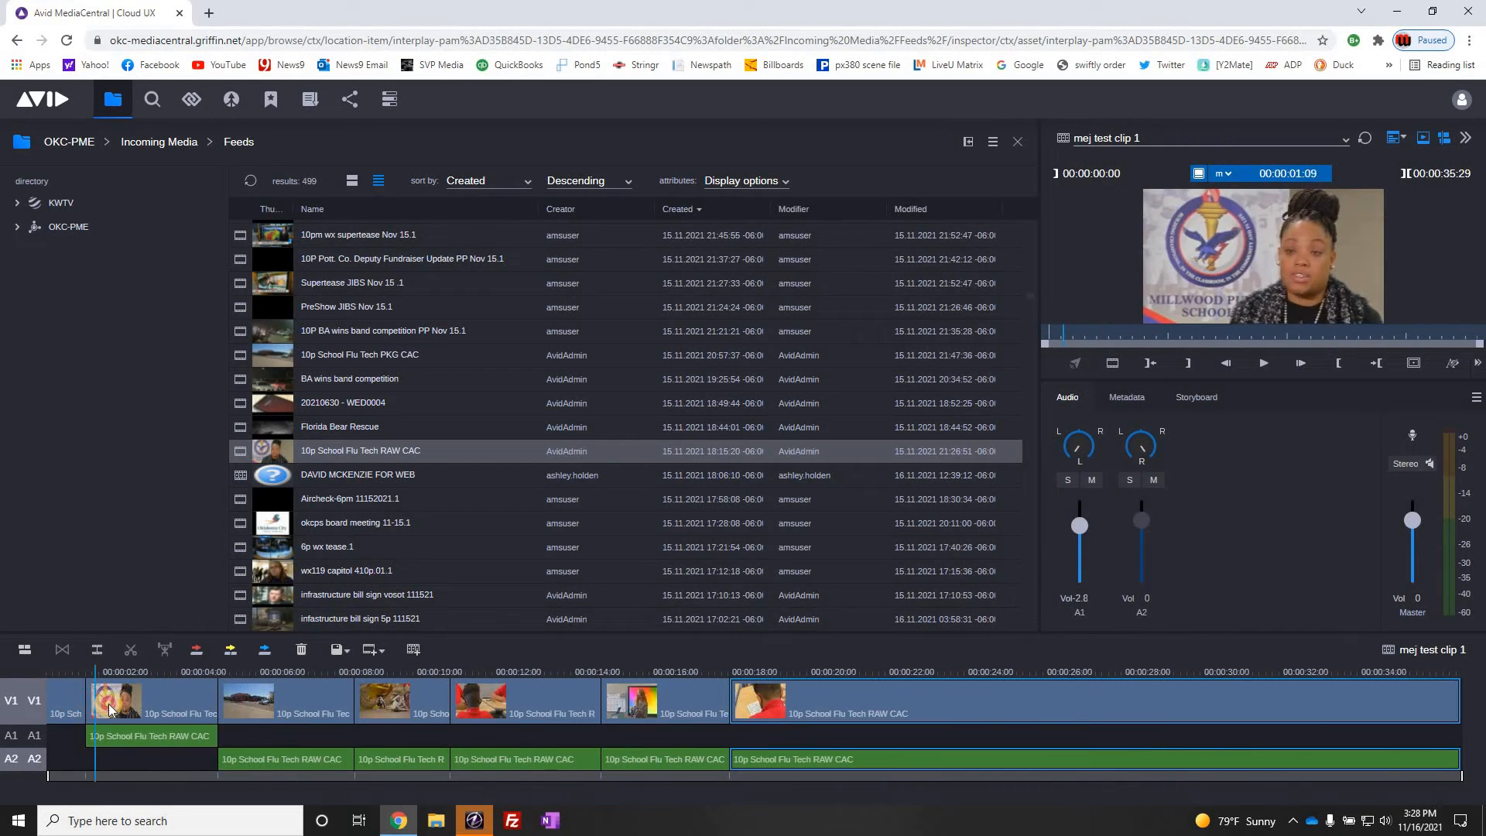
click(188, 710)
drag(188, 707, 241, 725)
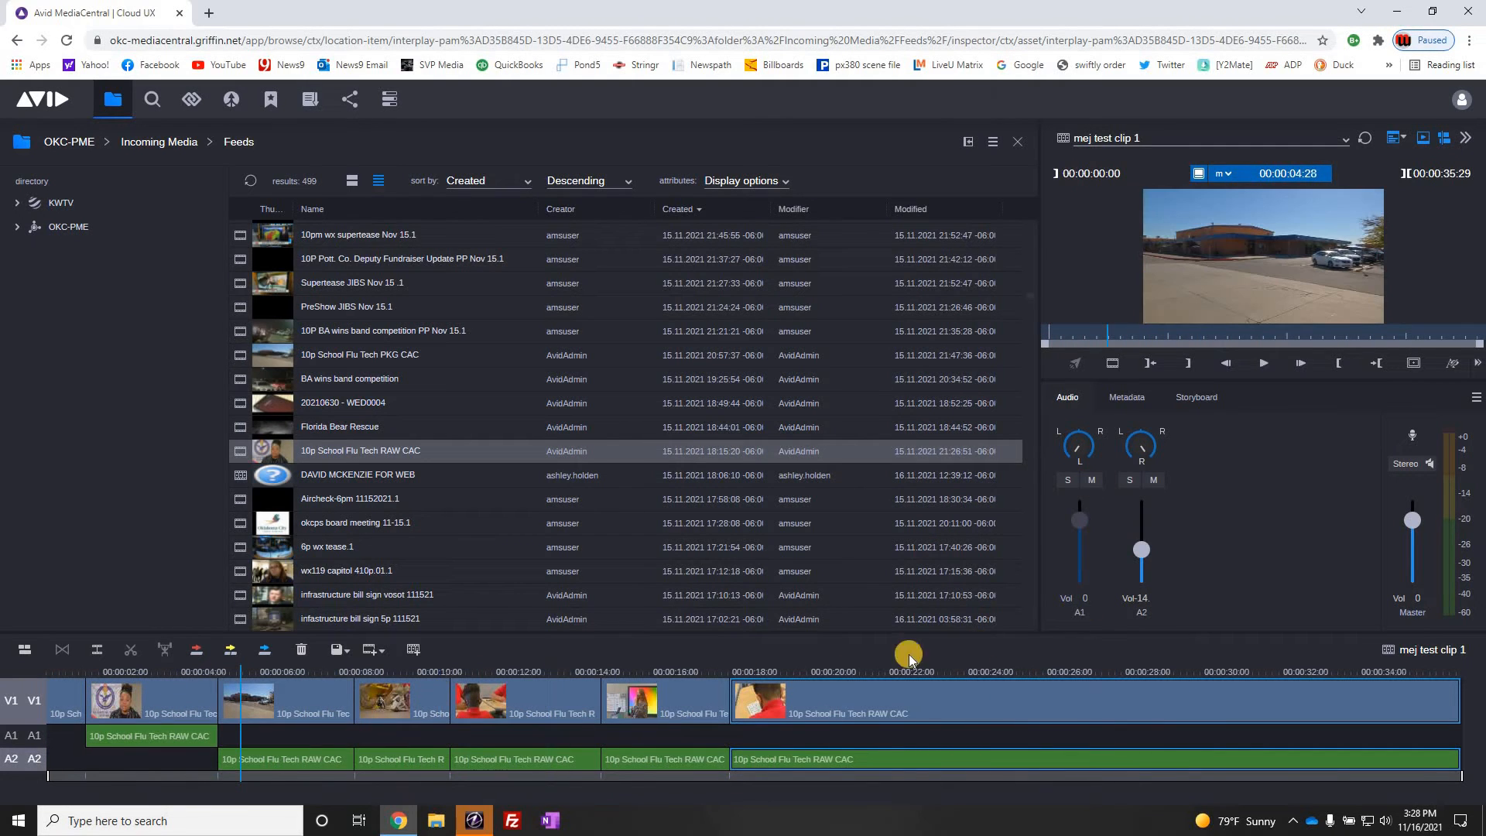
key(space)
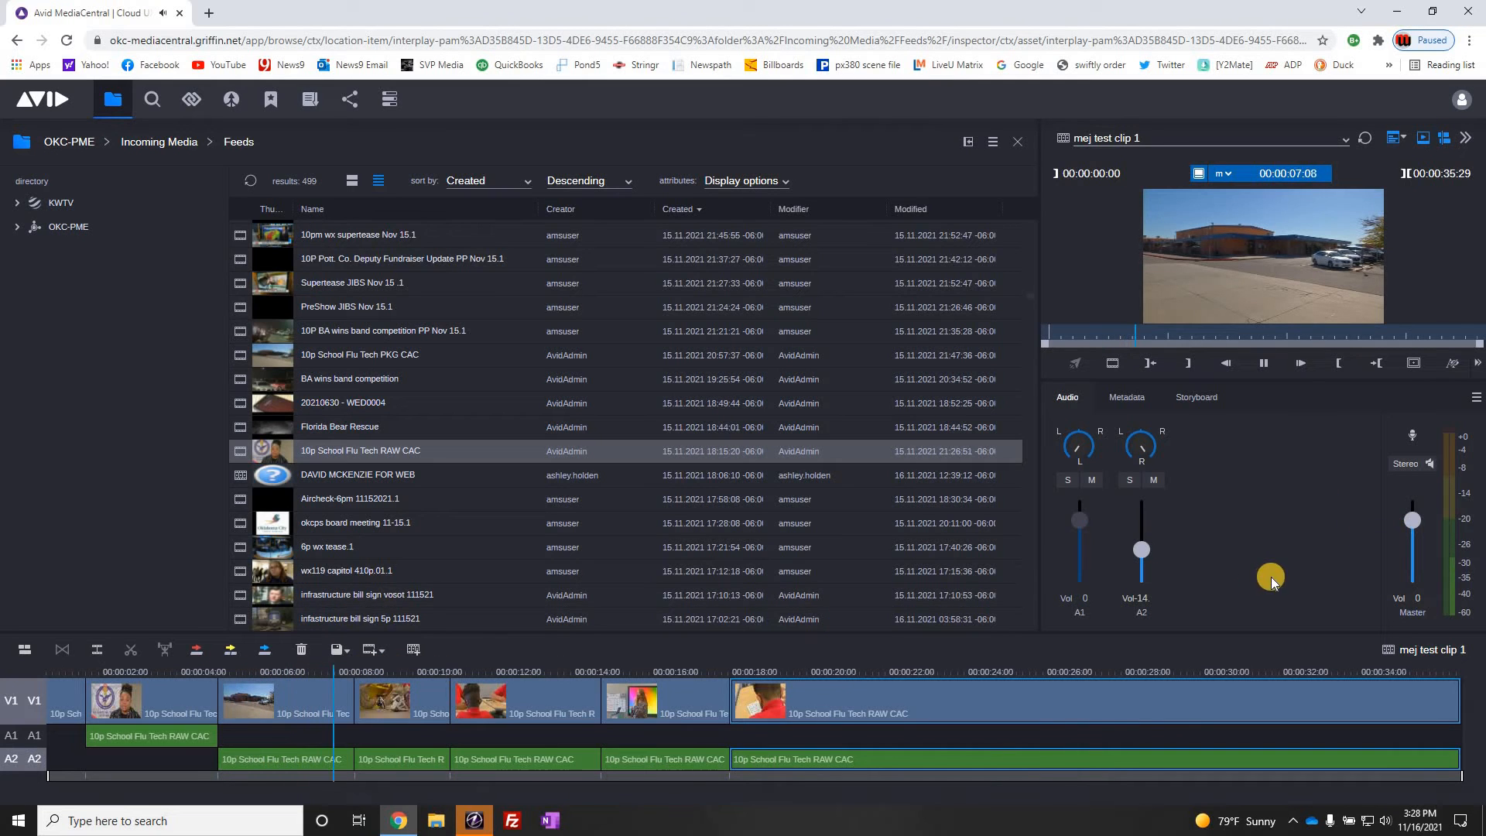
Step: Lower the sneakers shot's A2 volume and replay from 00:00:07:07 across the cut into it
drag(1142, 521, 1142, 550)
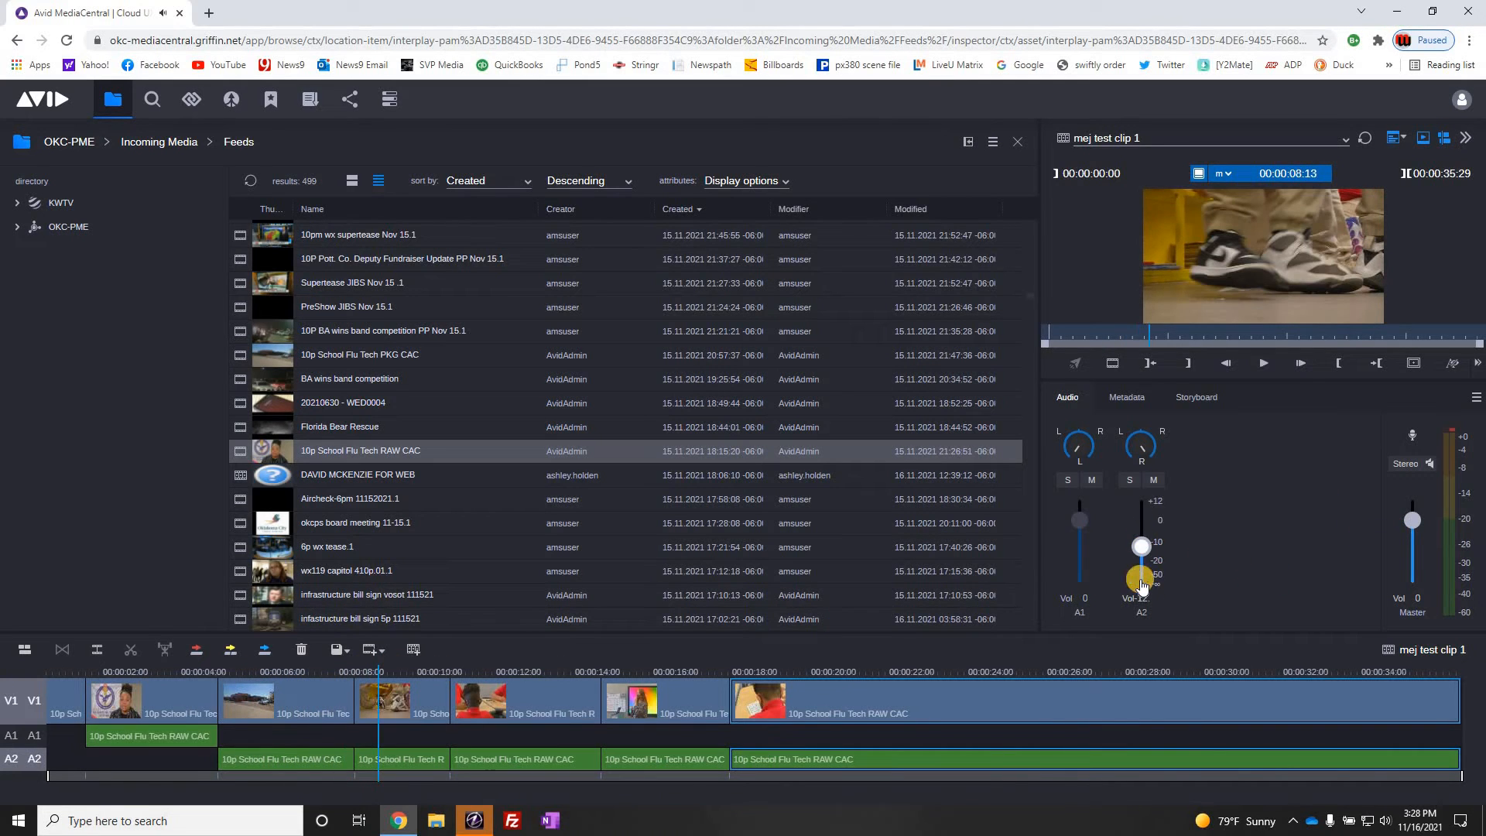
drag(348, 670, 332, 667)
key(space)
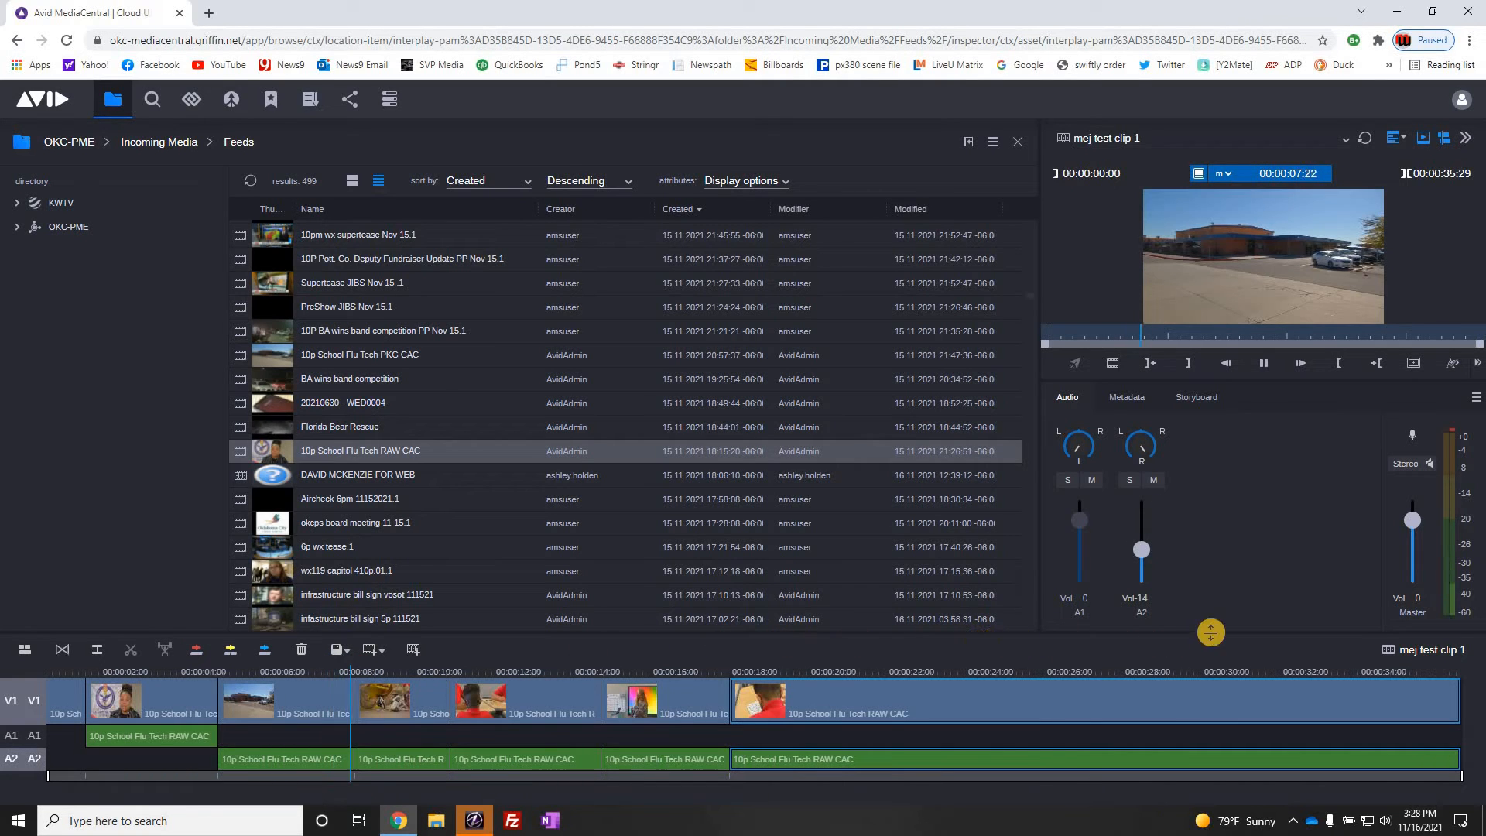
drag(1148, 557, 1140, 571)
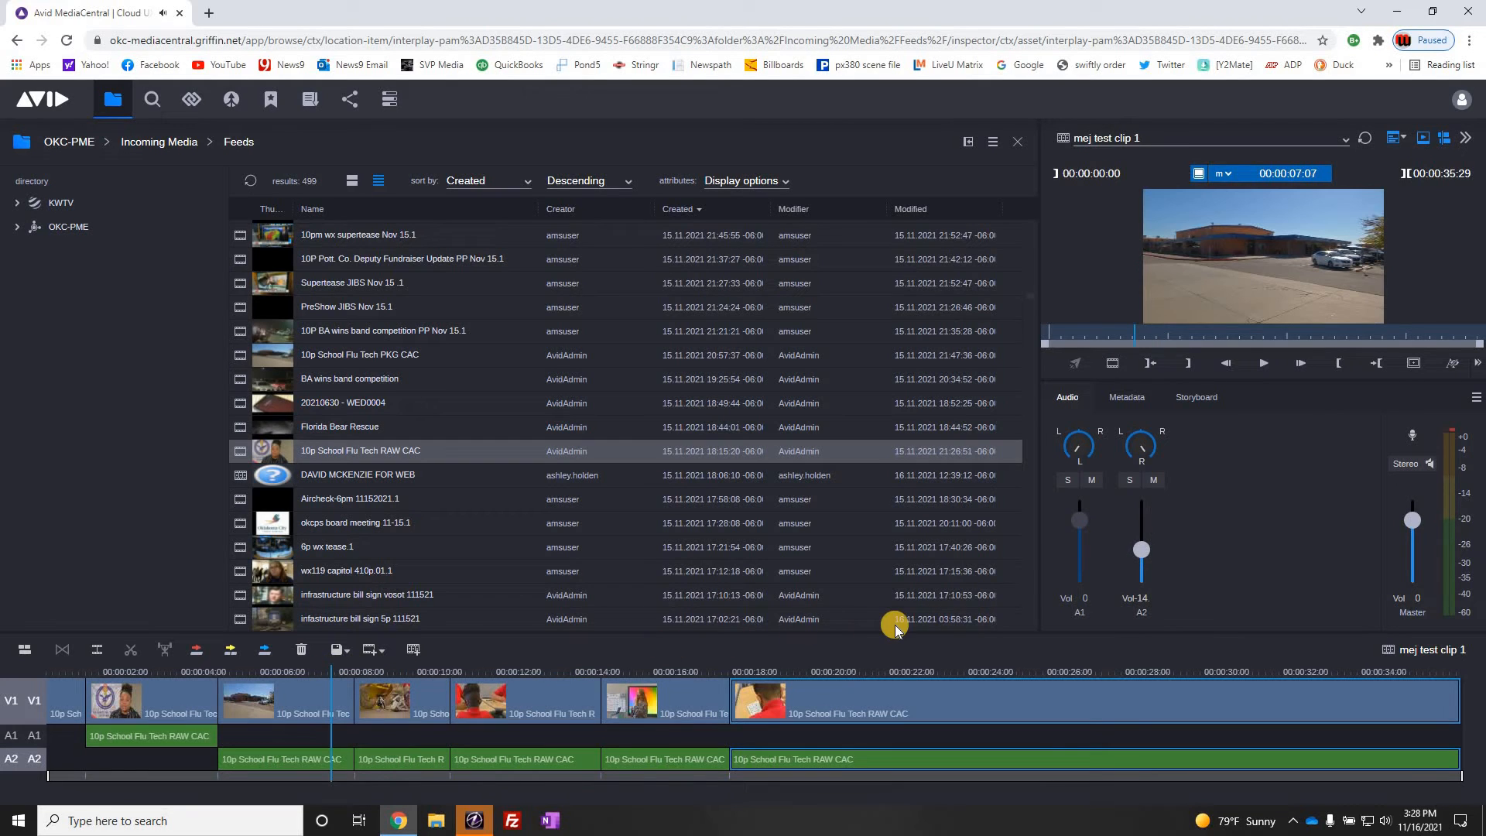
key(space)
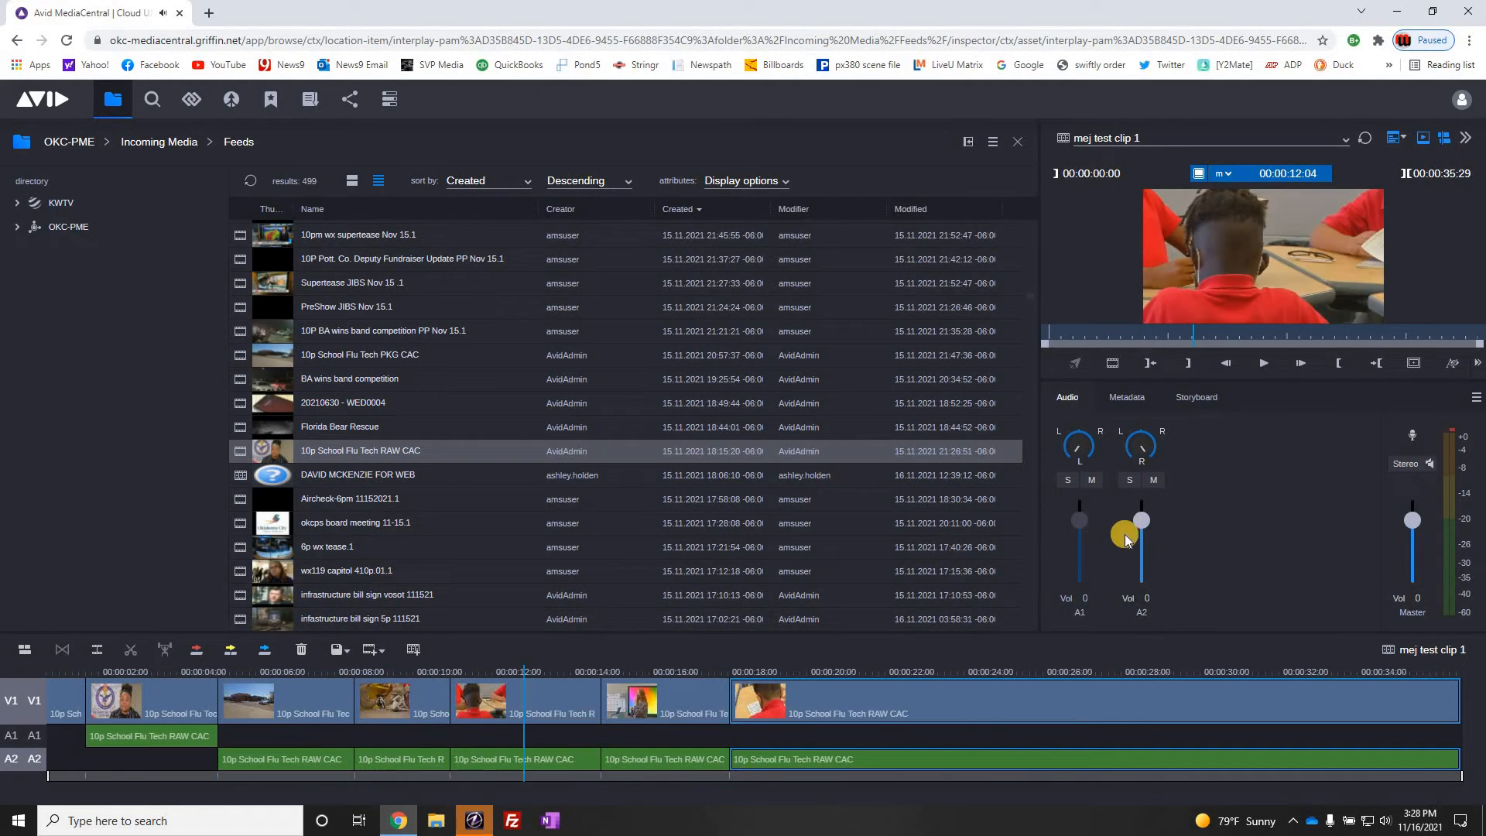
Step: Lower the A2 volume of the student, teacher and final reading shots to about -15, -12 and -17
mouse_move(1137, 521)
mouse_down()
mouse_move(1130, 552)
mouse_move(1141, 520)
mouse_up()
click(670, 675)
click(905, 672)
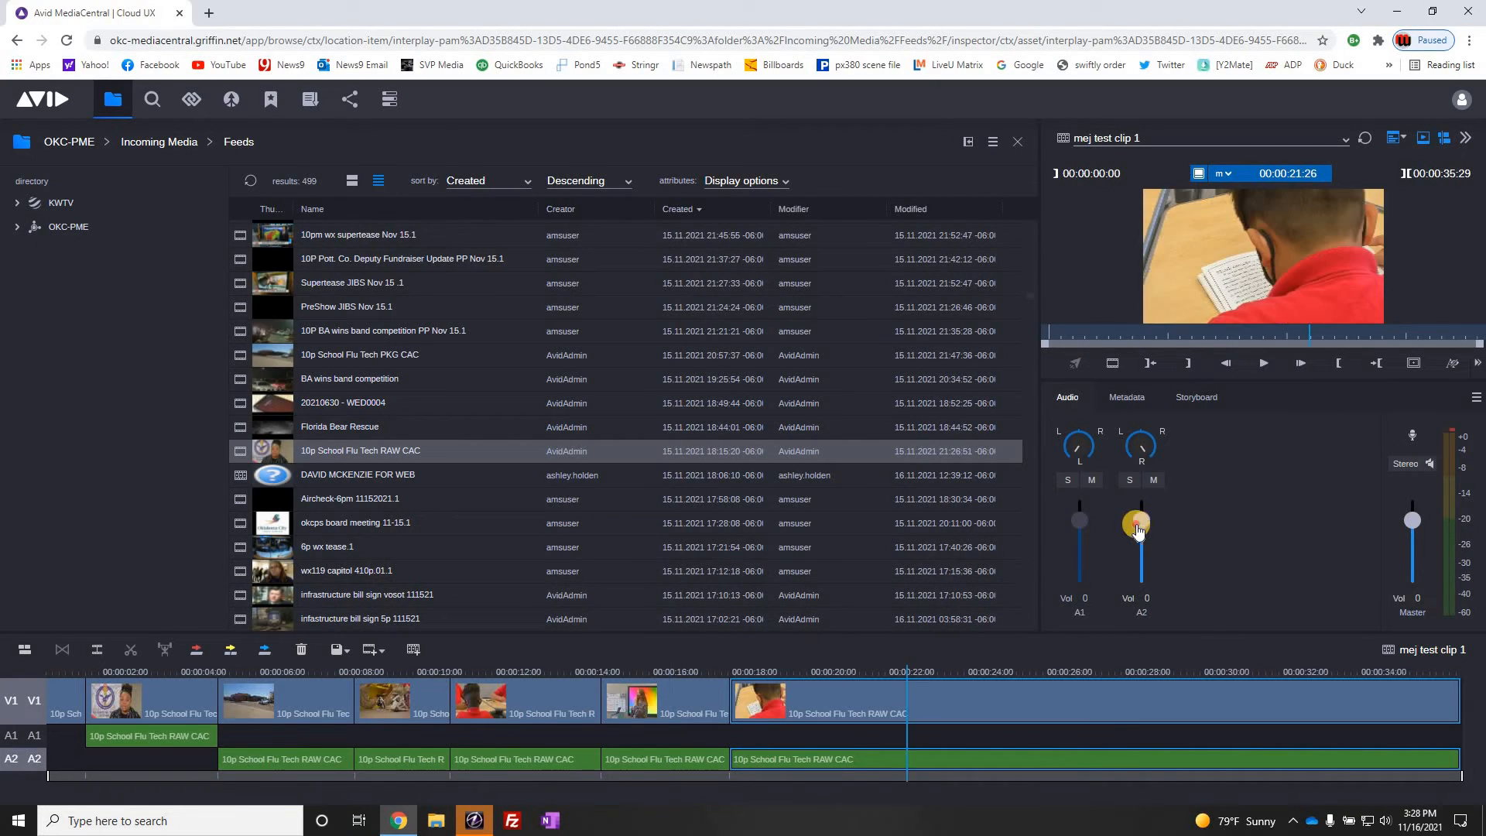
click(1144, 559)
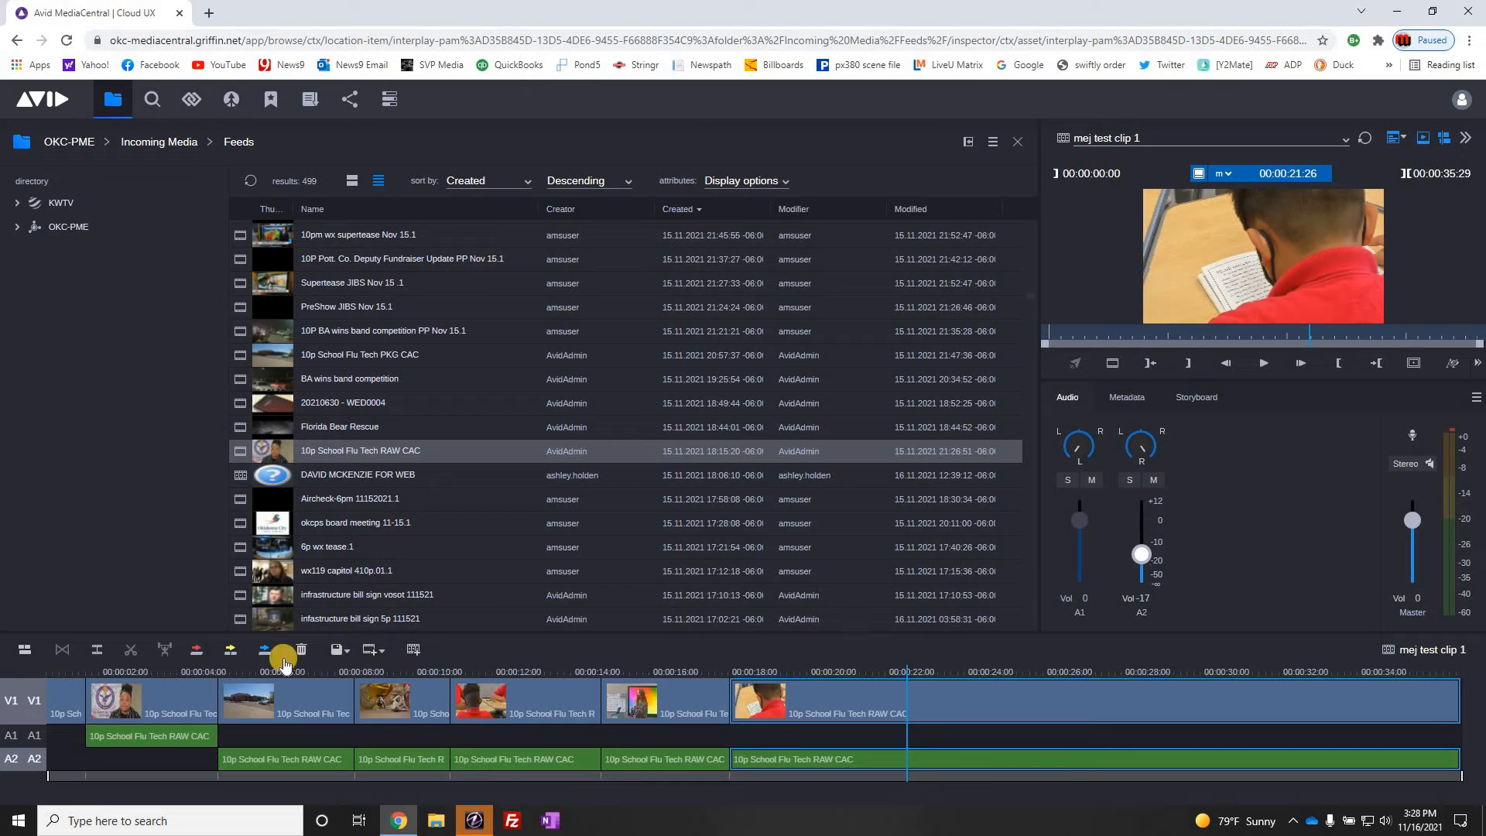
Step: Play through the new shots, lower the teacher shot's A2 volume further, and replay from 00:00:11:27
click(342, 670)
key(space)
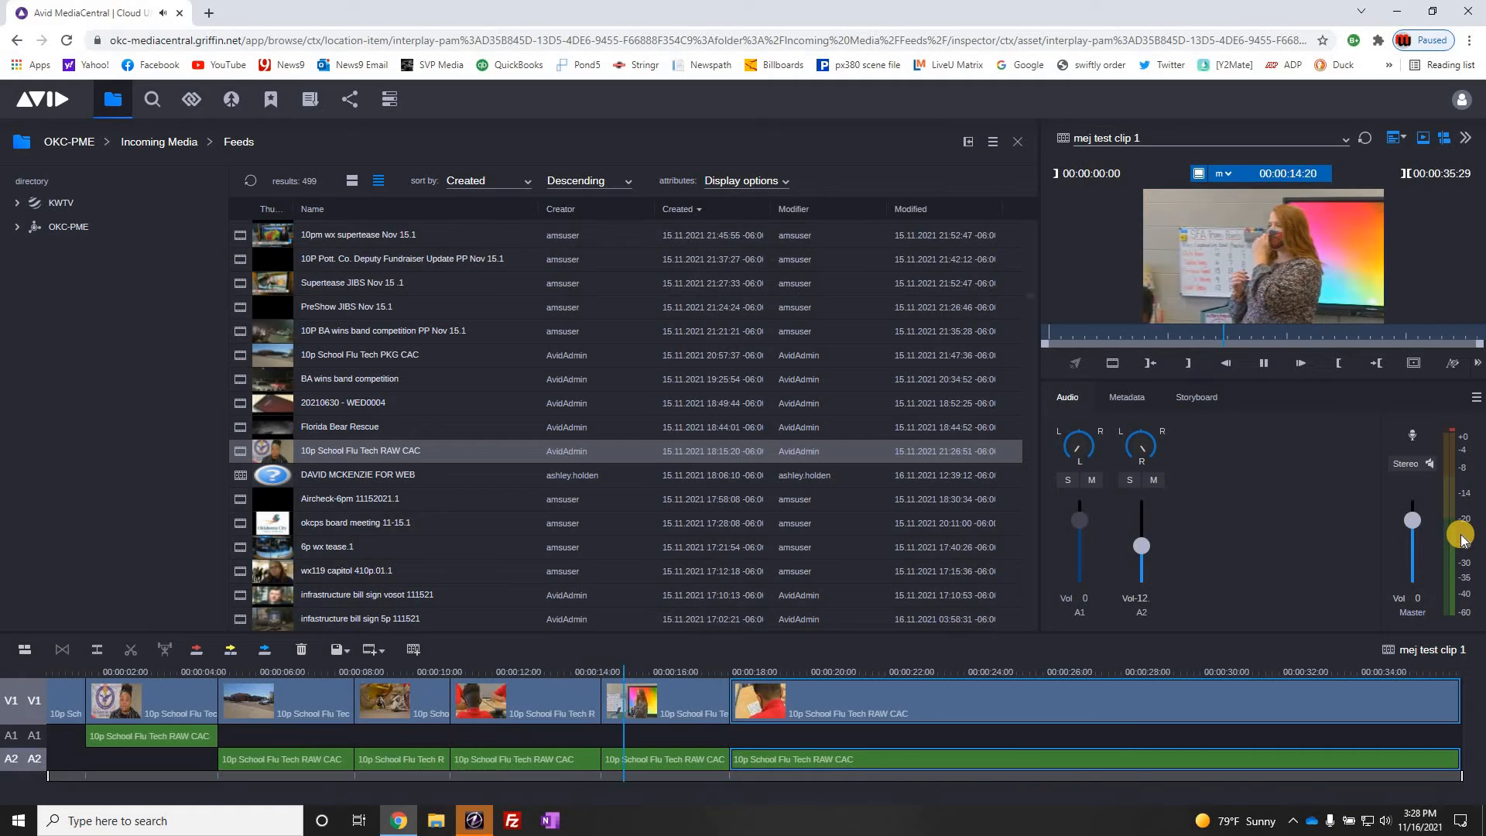
drag(1140, 547, 1140, 563)
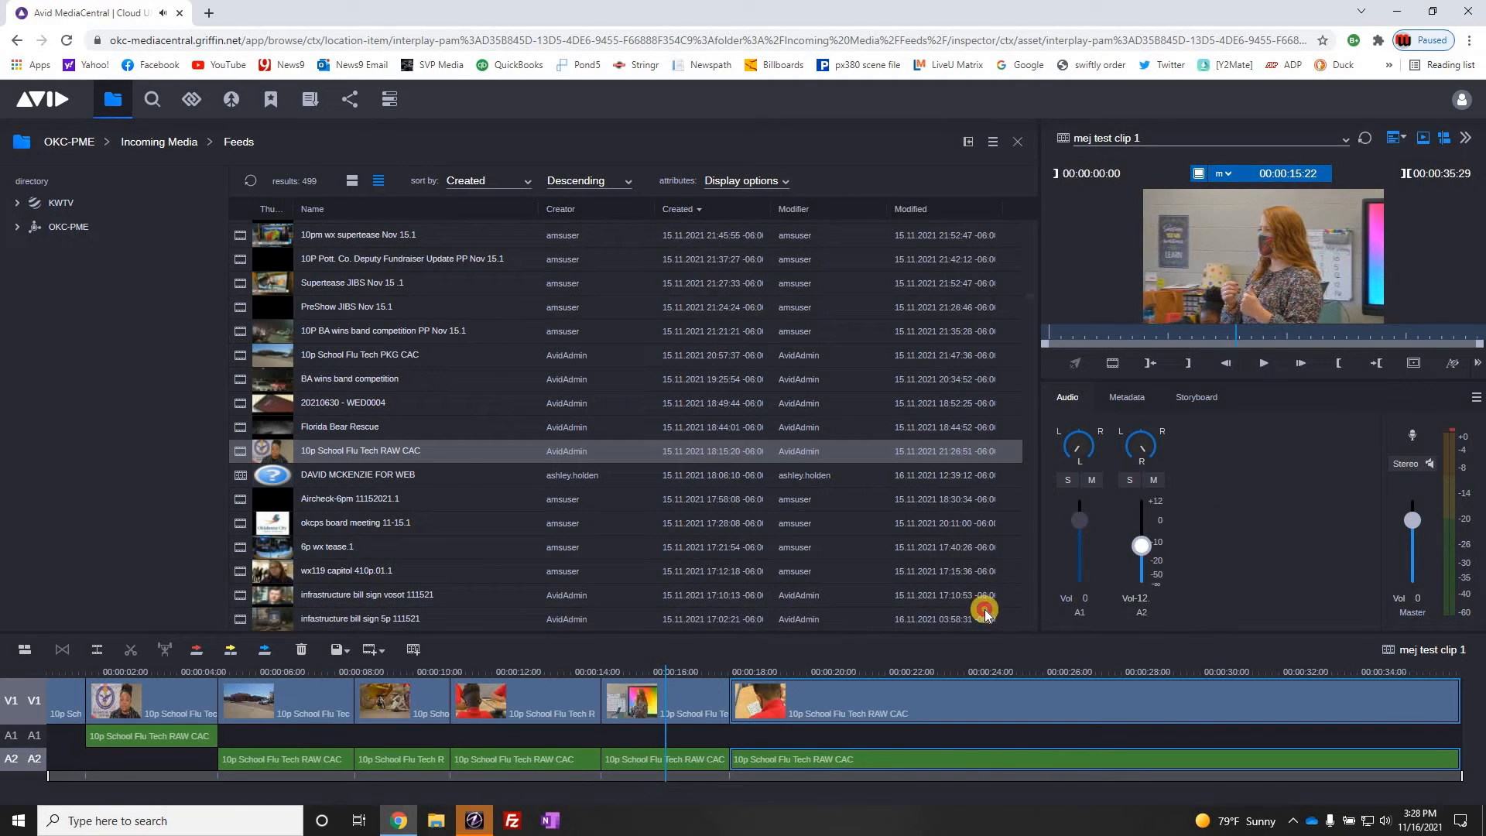
click(514, 670)
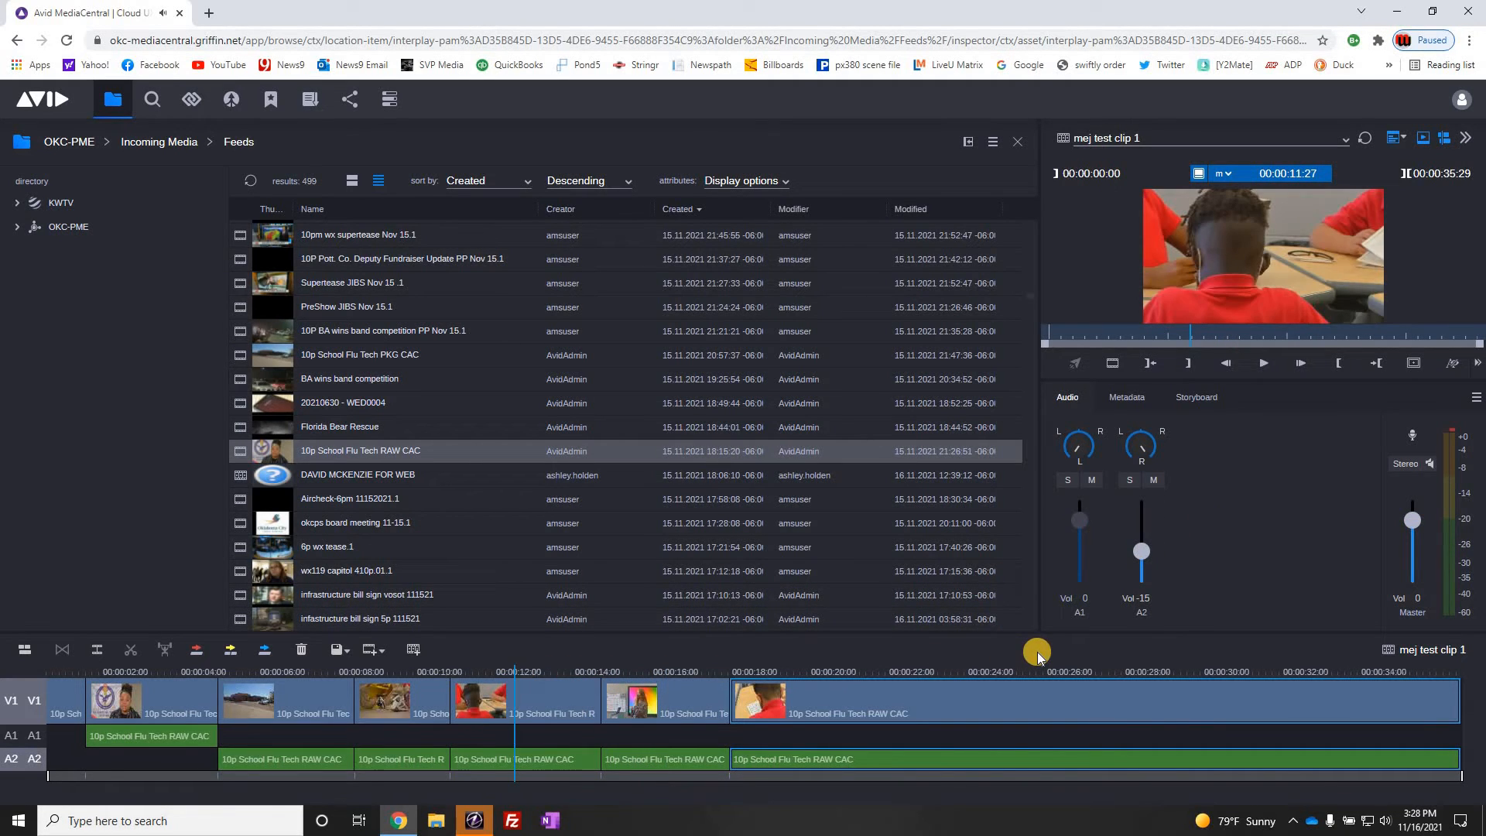
key(space)
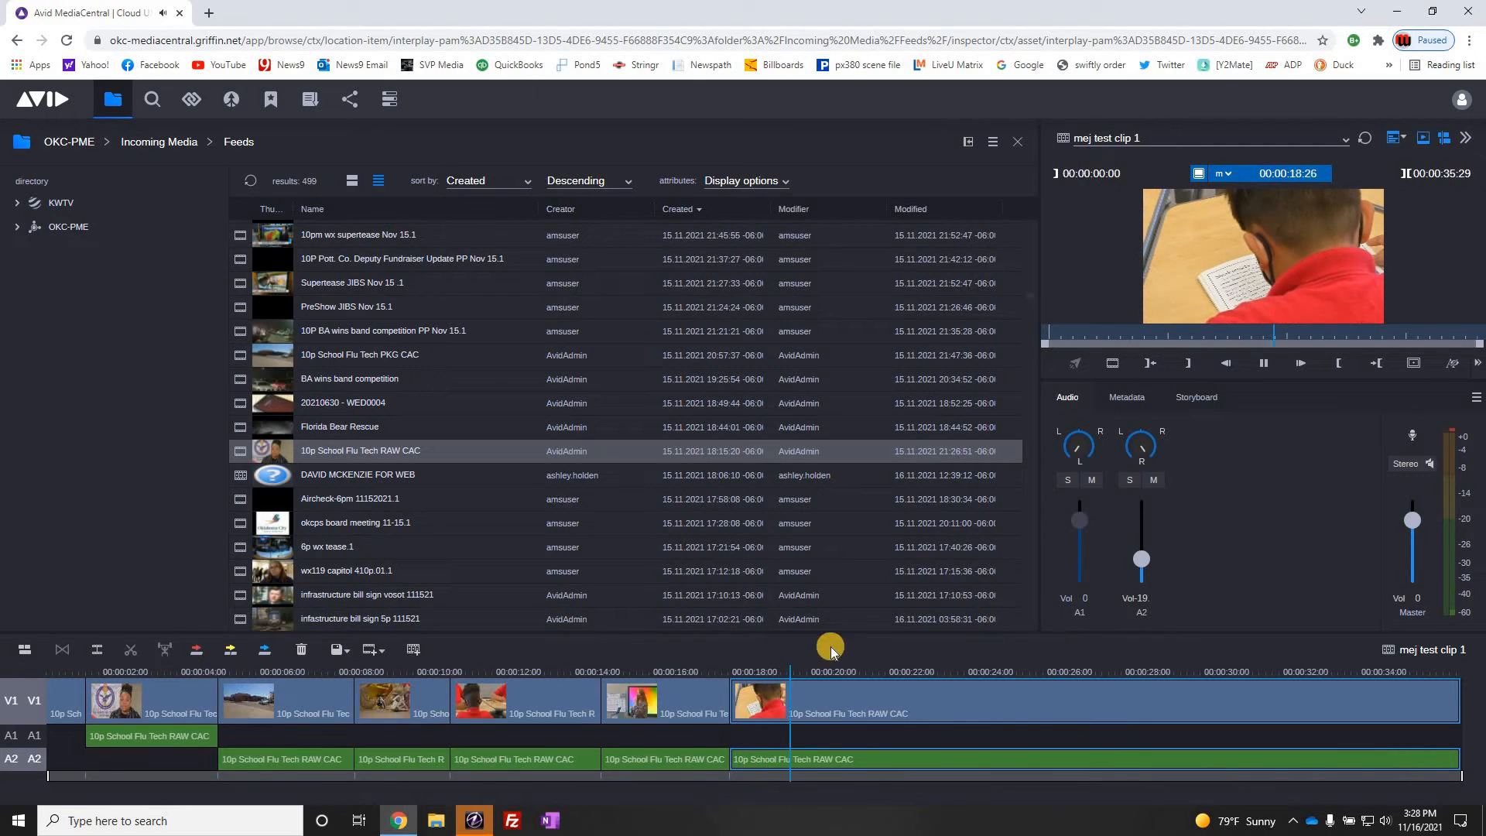
Step: Move the sequence playhead to the start of the teacher shot at 00:00:14:03
click(621, 676)
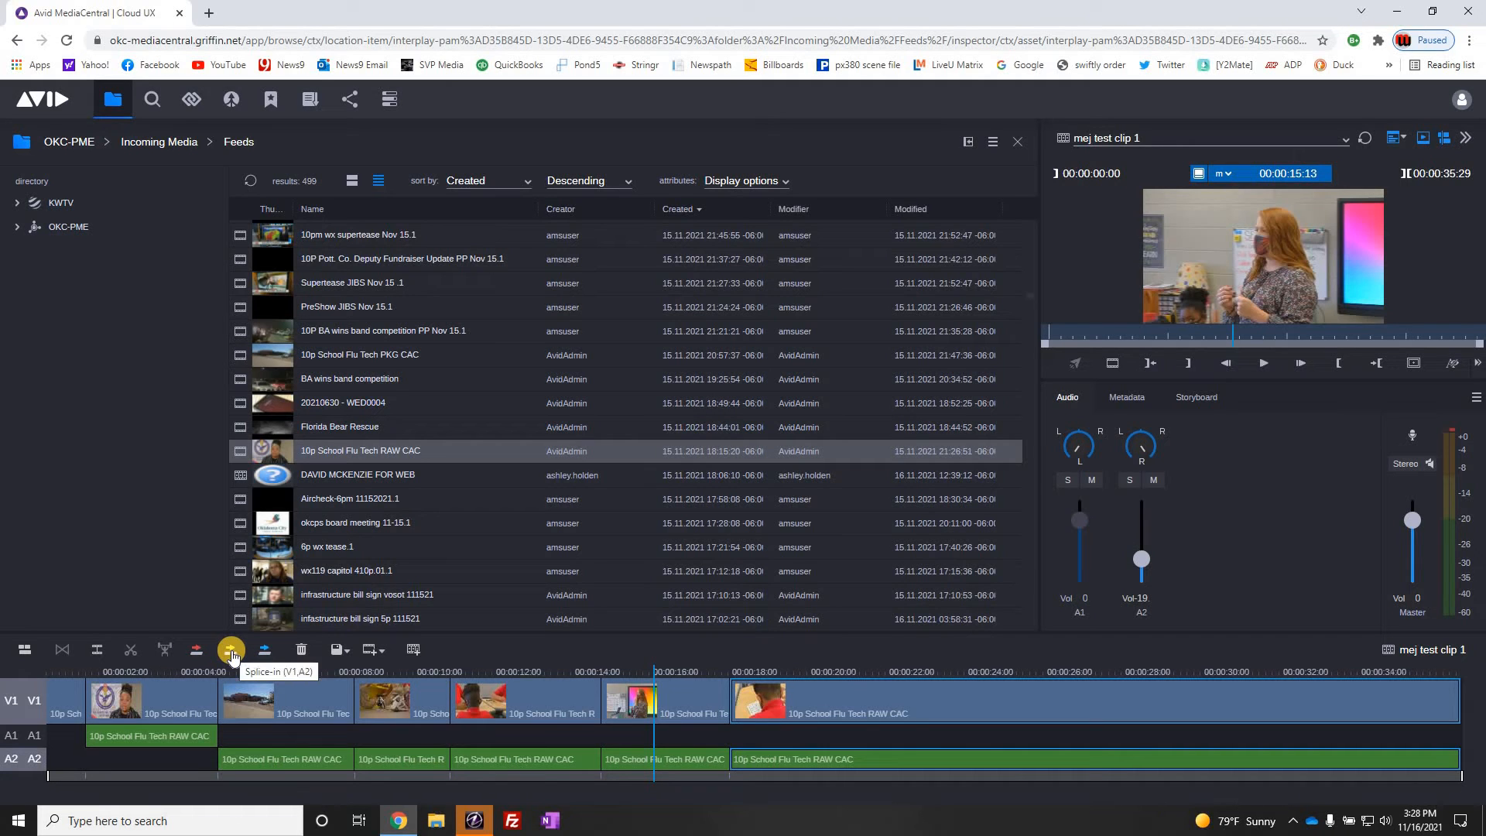
drag(564, 663, 601, 672)
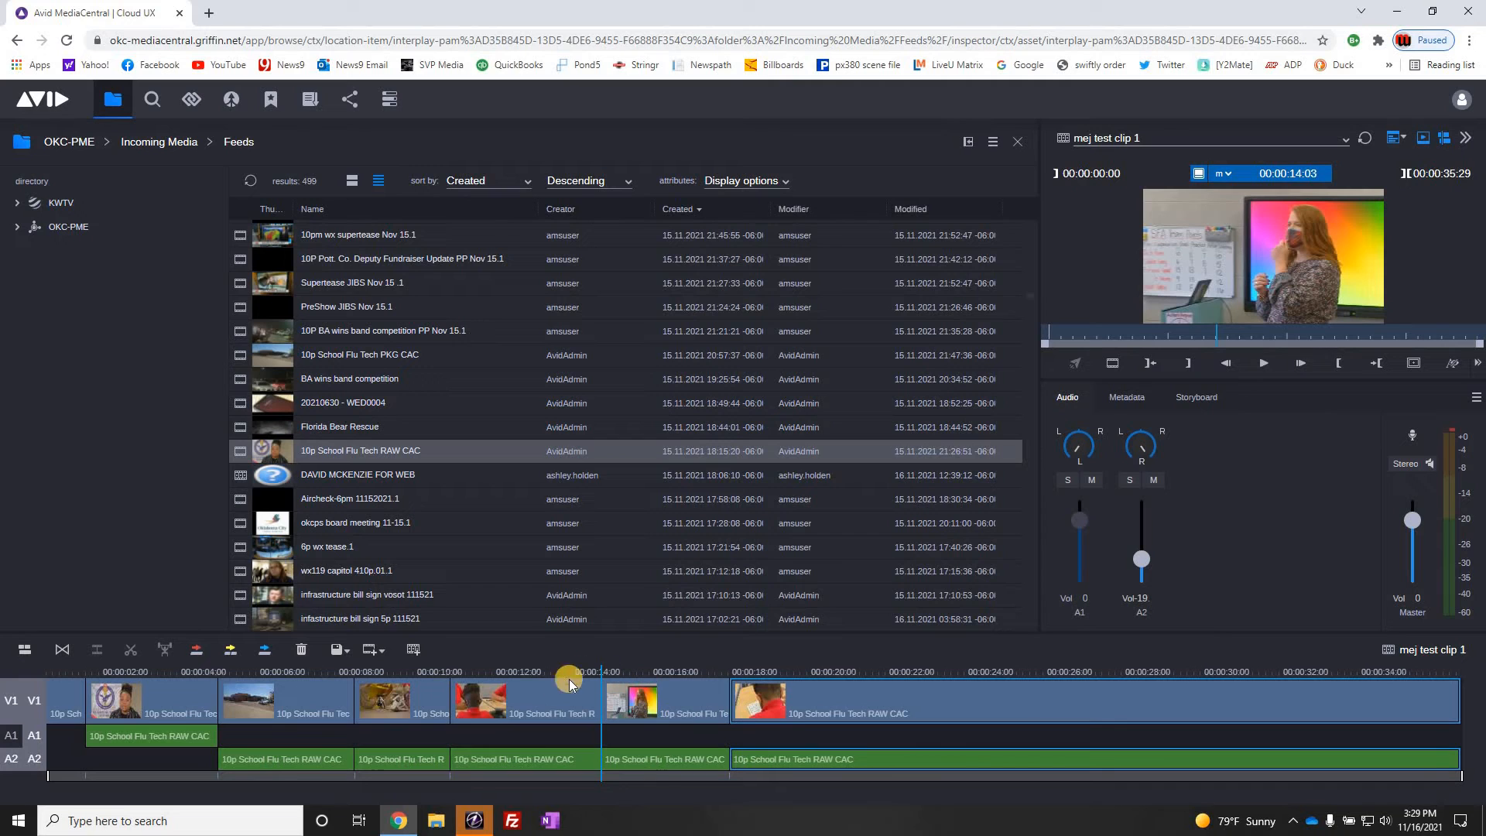
drag(605, 666, 601, 666)
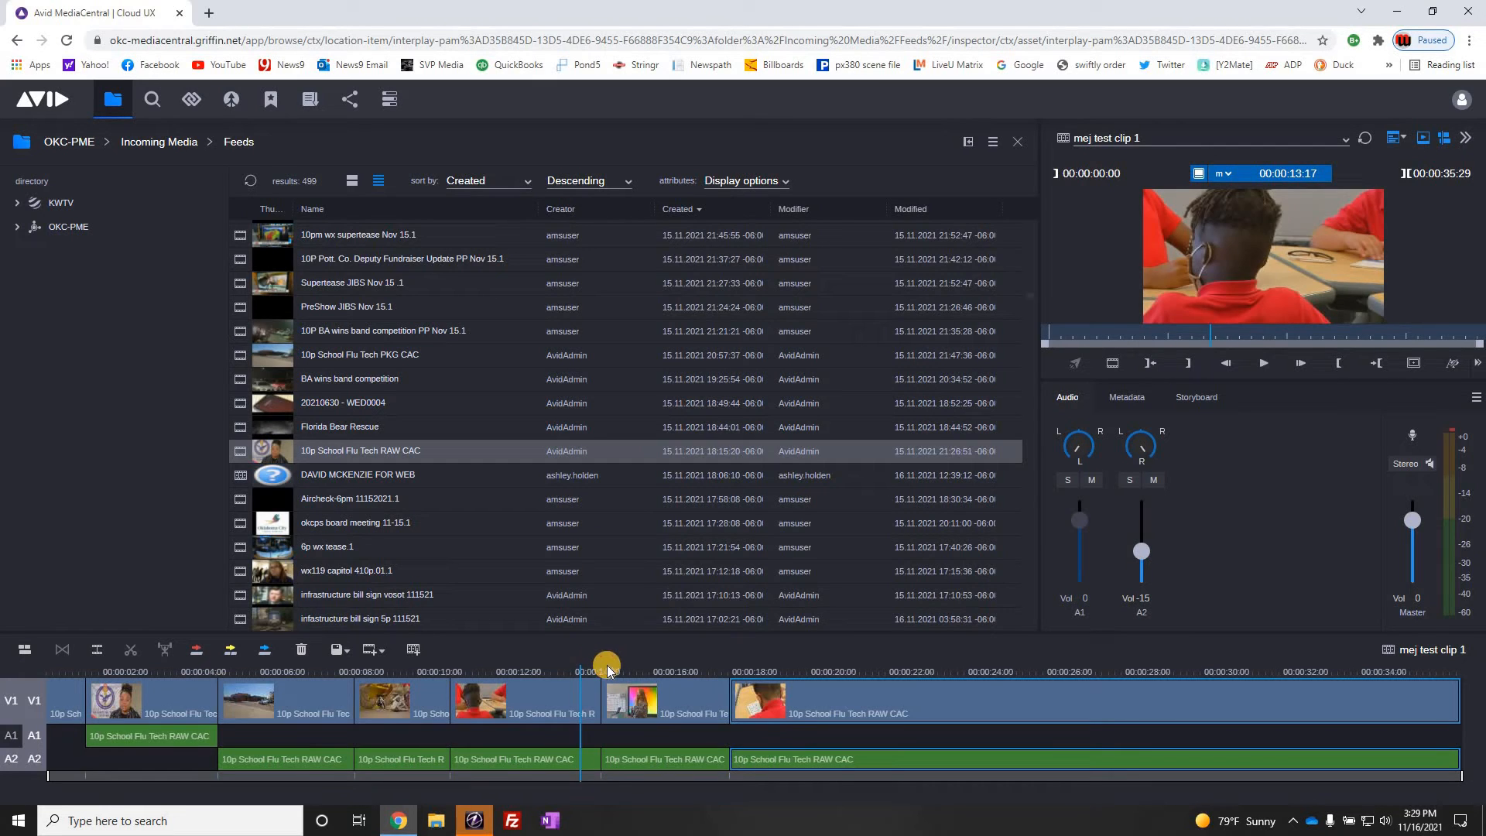
click(606, 666)
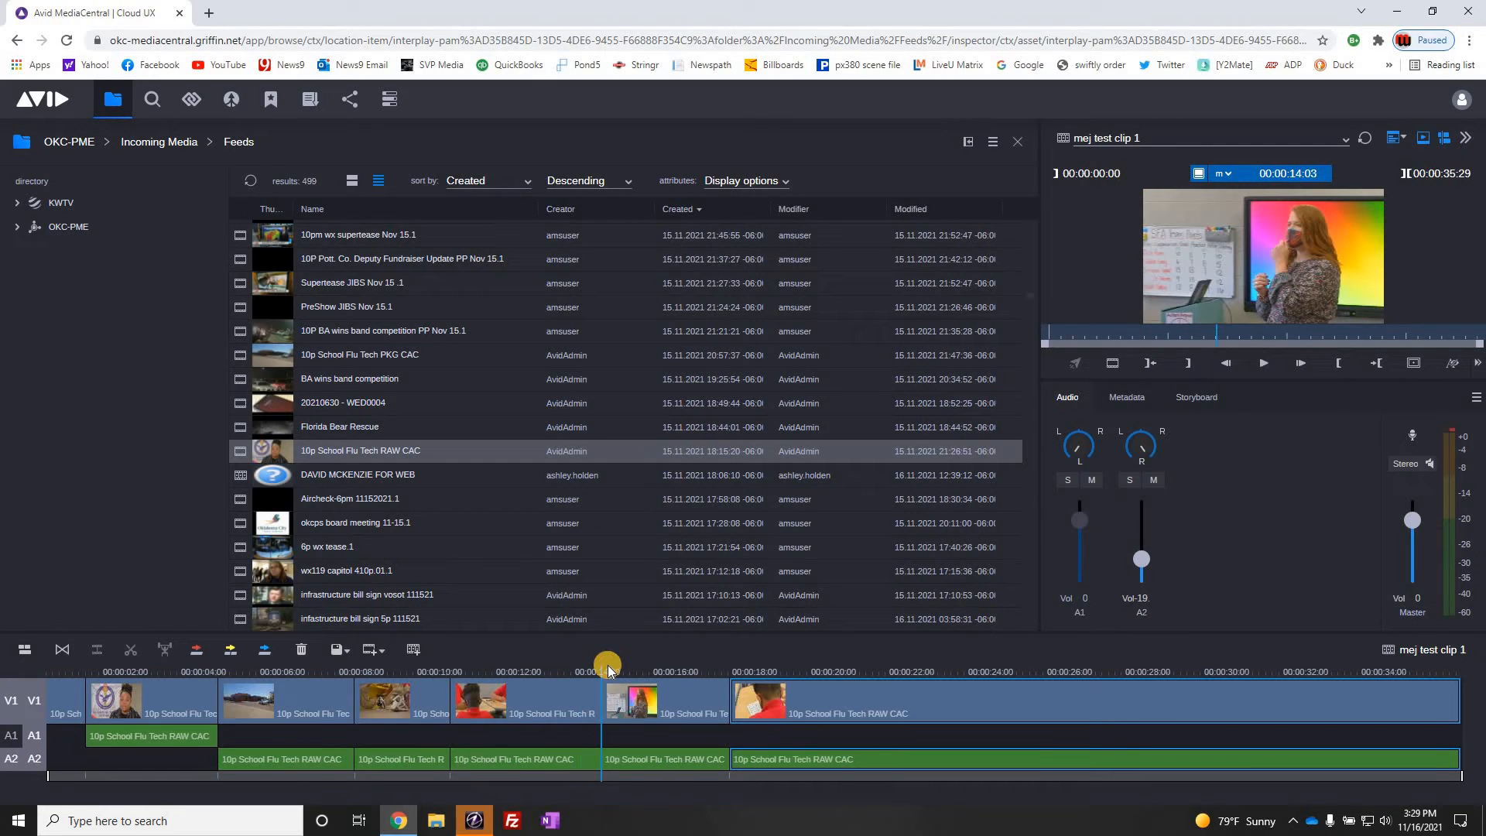
Step: Load 10p School Flu Tech RAW CAC and mark the blue bottle shot from 00:11:28:21 to 00:11:31:16
click(273, 447)
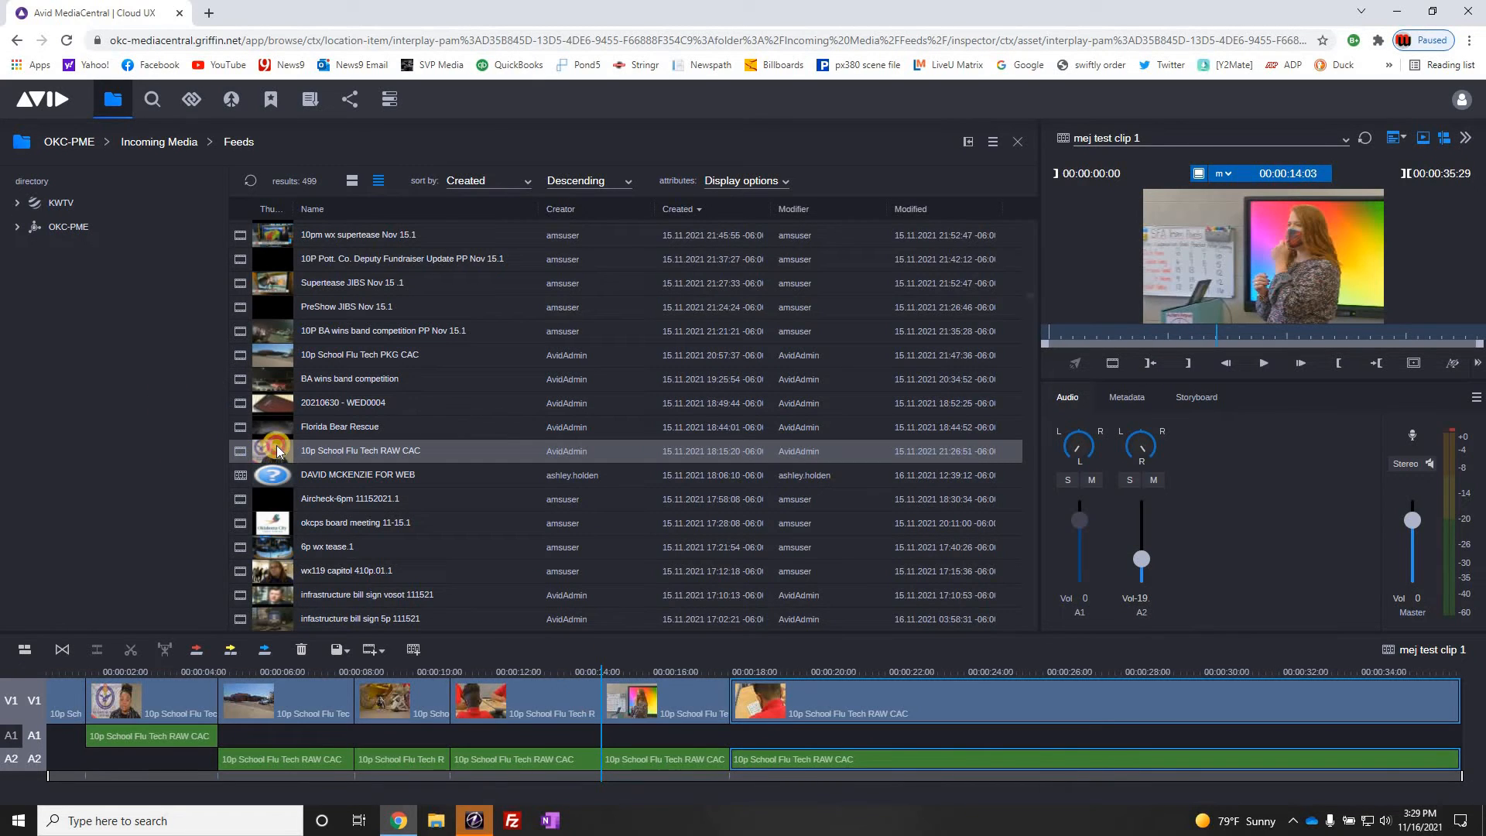
click(1400, 331)
drag(1400, 328, 1388, 326)
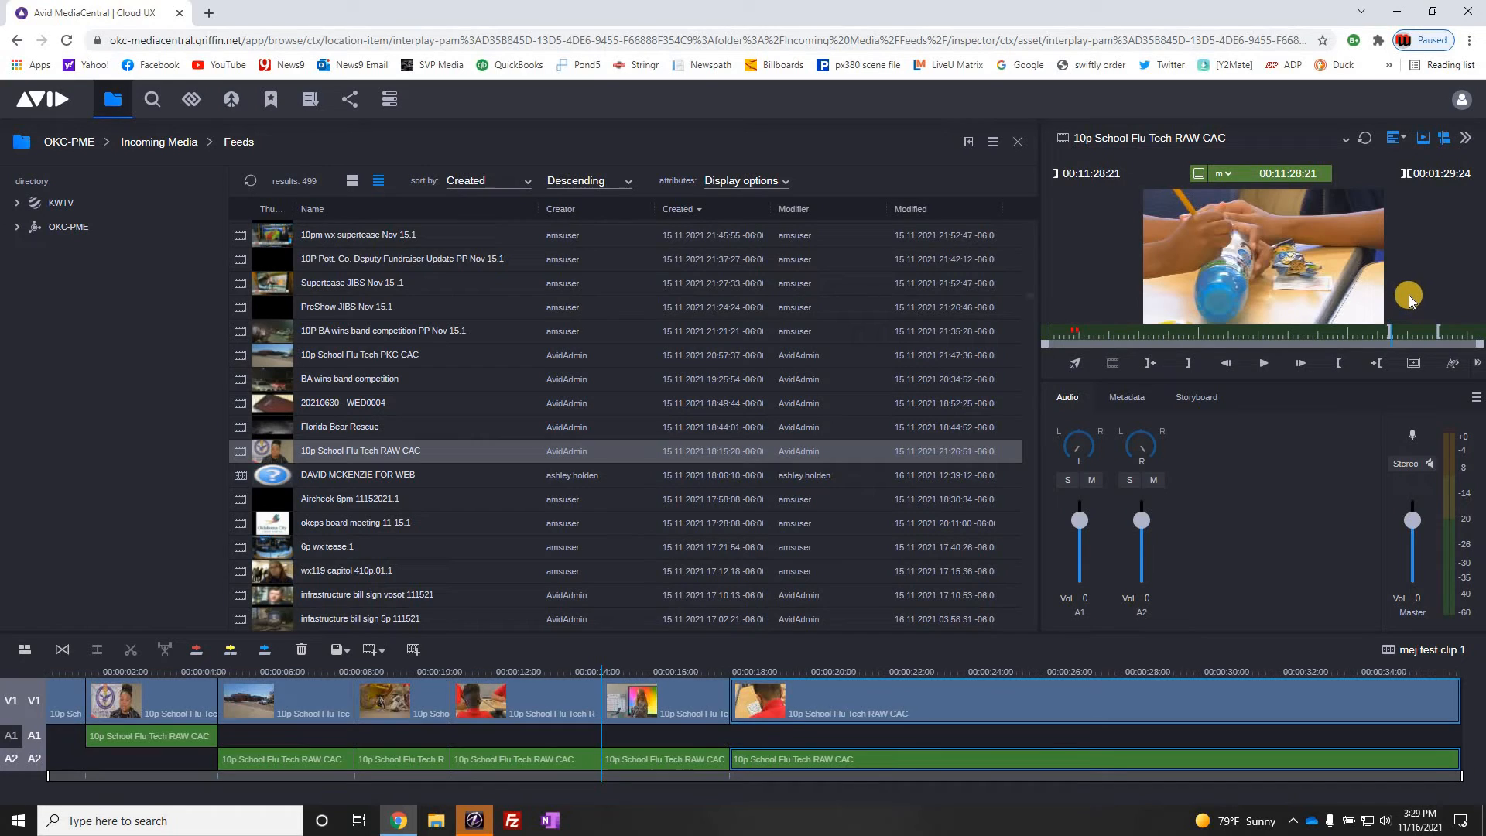
key(space)
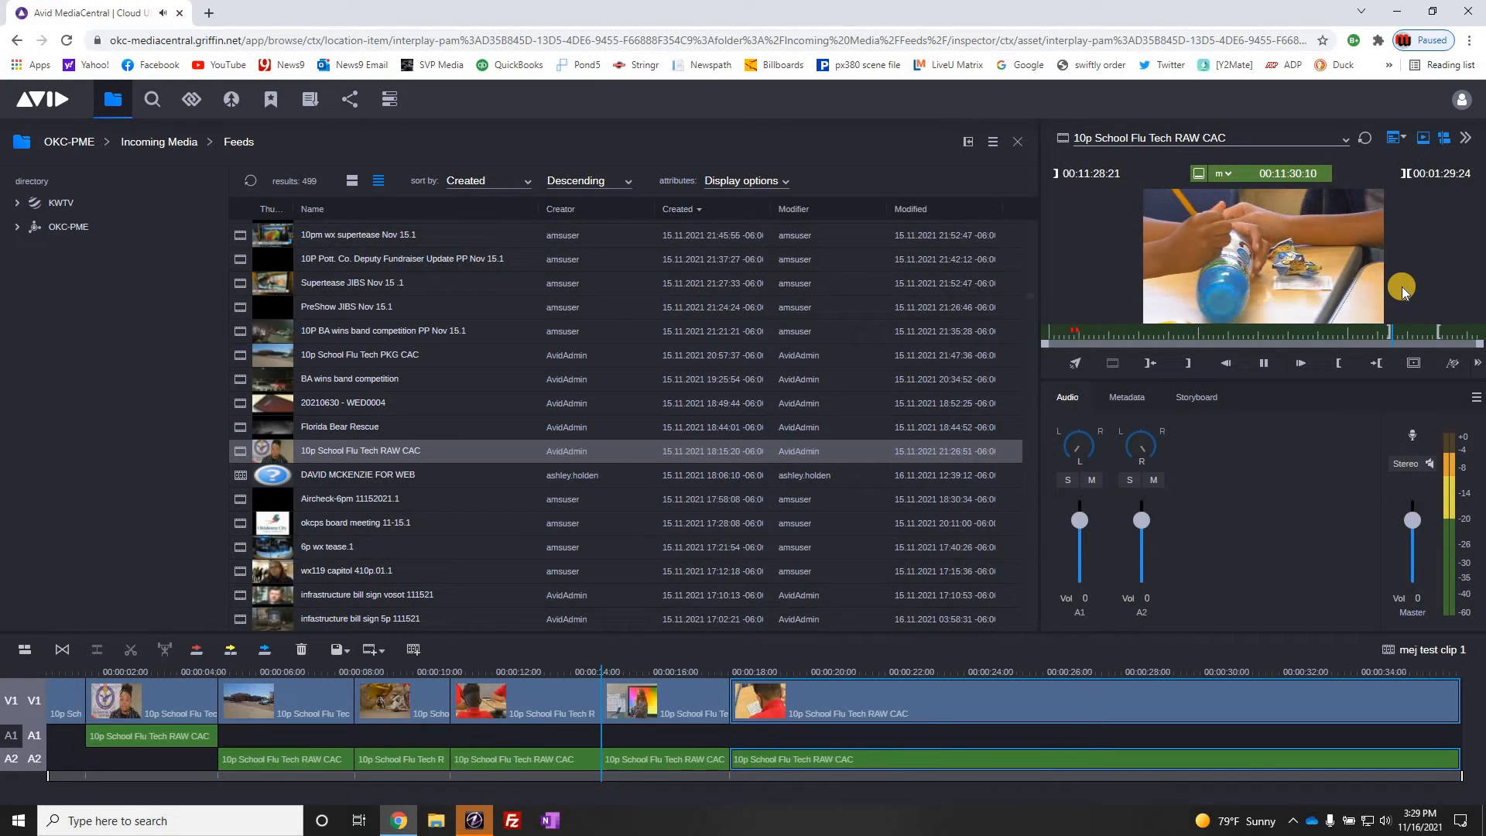
key(space)
key(o)
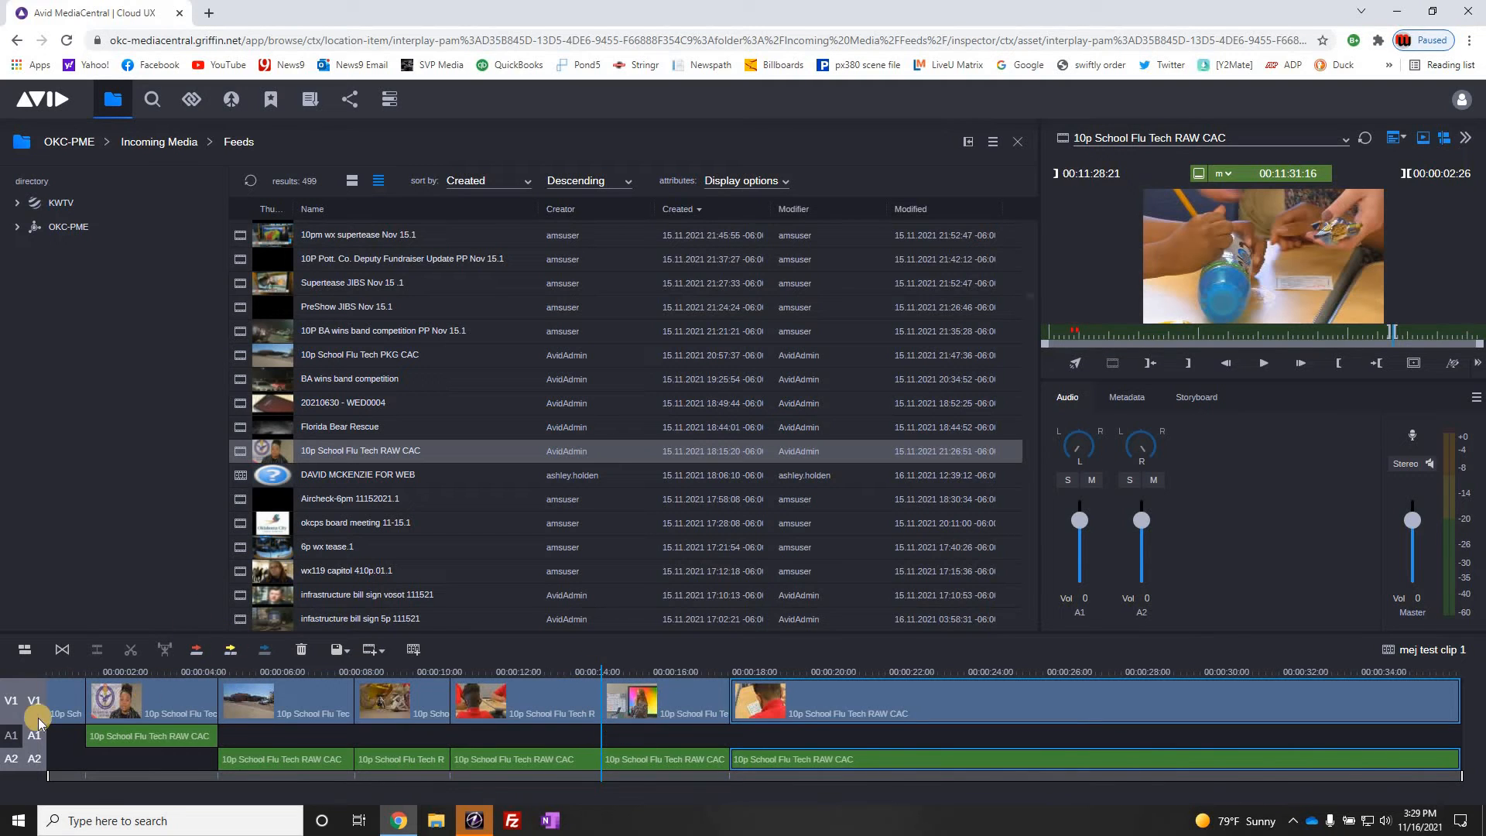
Step: Try splicing the marked bottle shot in ahead of the teacher shot, scrub over it, and undo the insertion
click(232, 650)
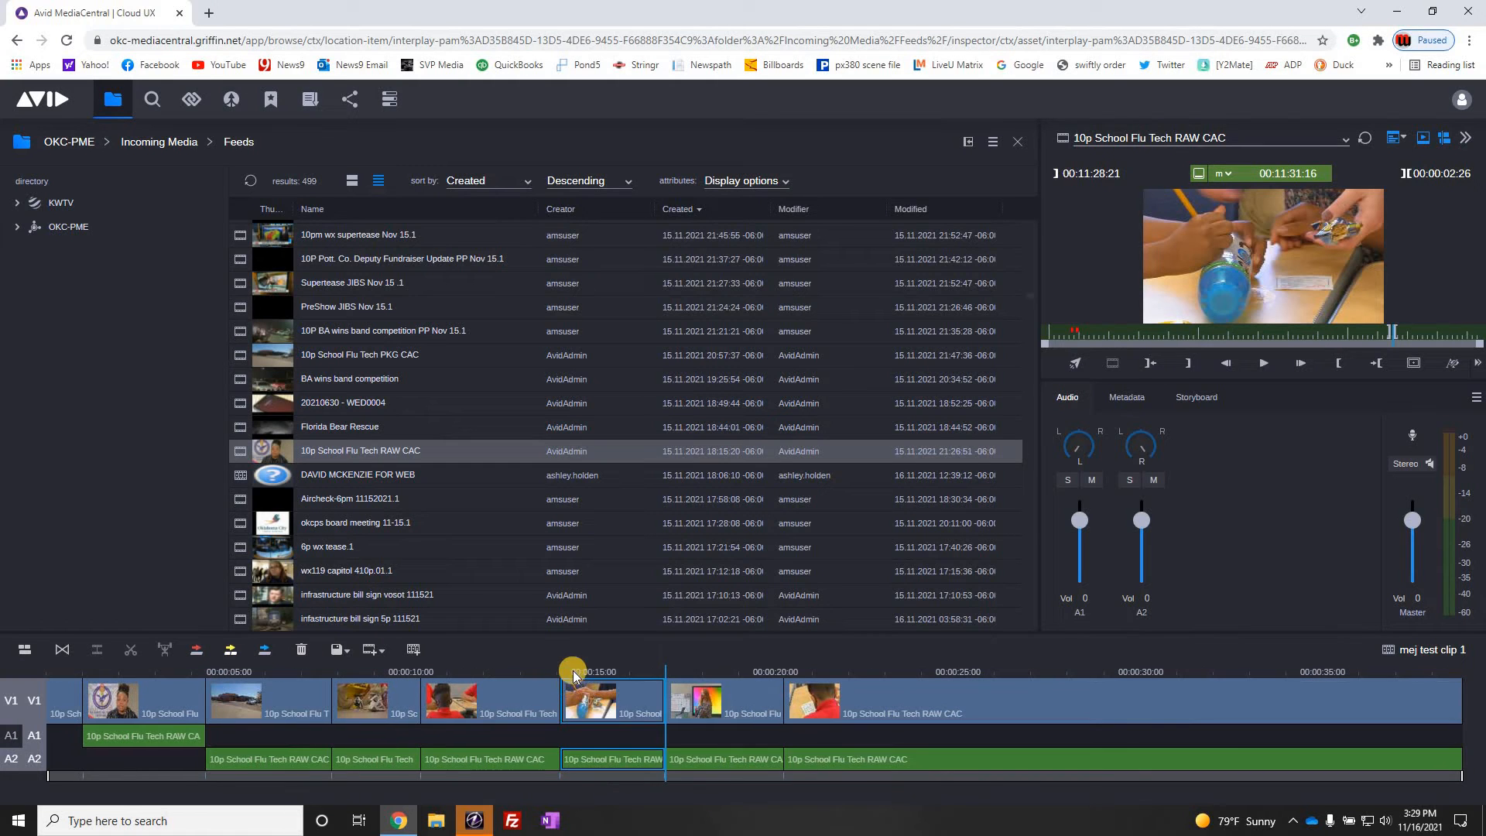
mouse_move(523, 671)
mouse_down()
mouse_move(660, 670)
mouse_move(547, 667)
mouse_up()
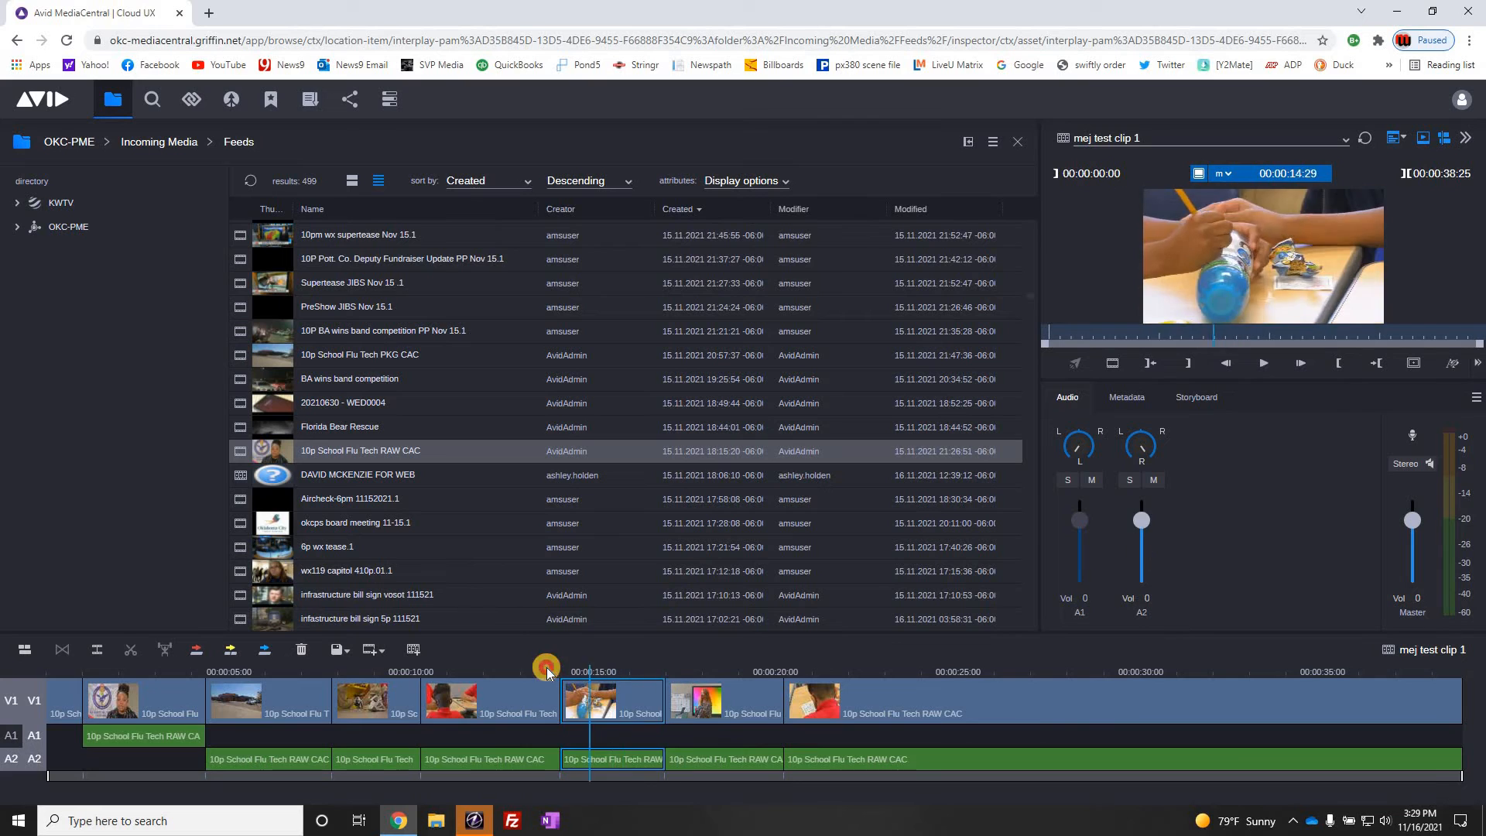
key(ctrl+z)
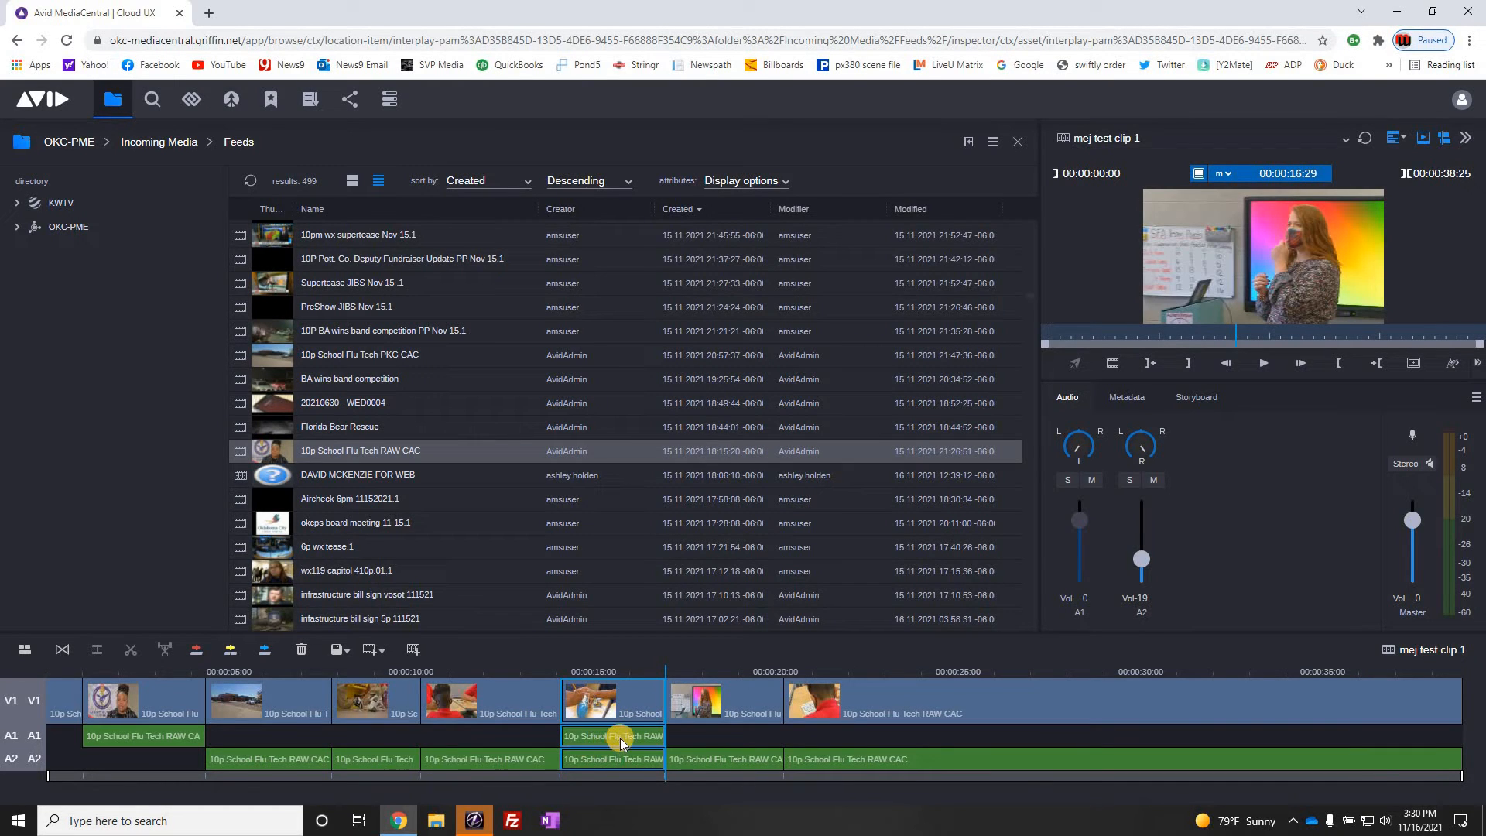
key(ctrl+z)
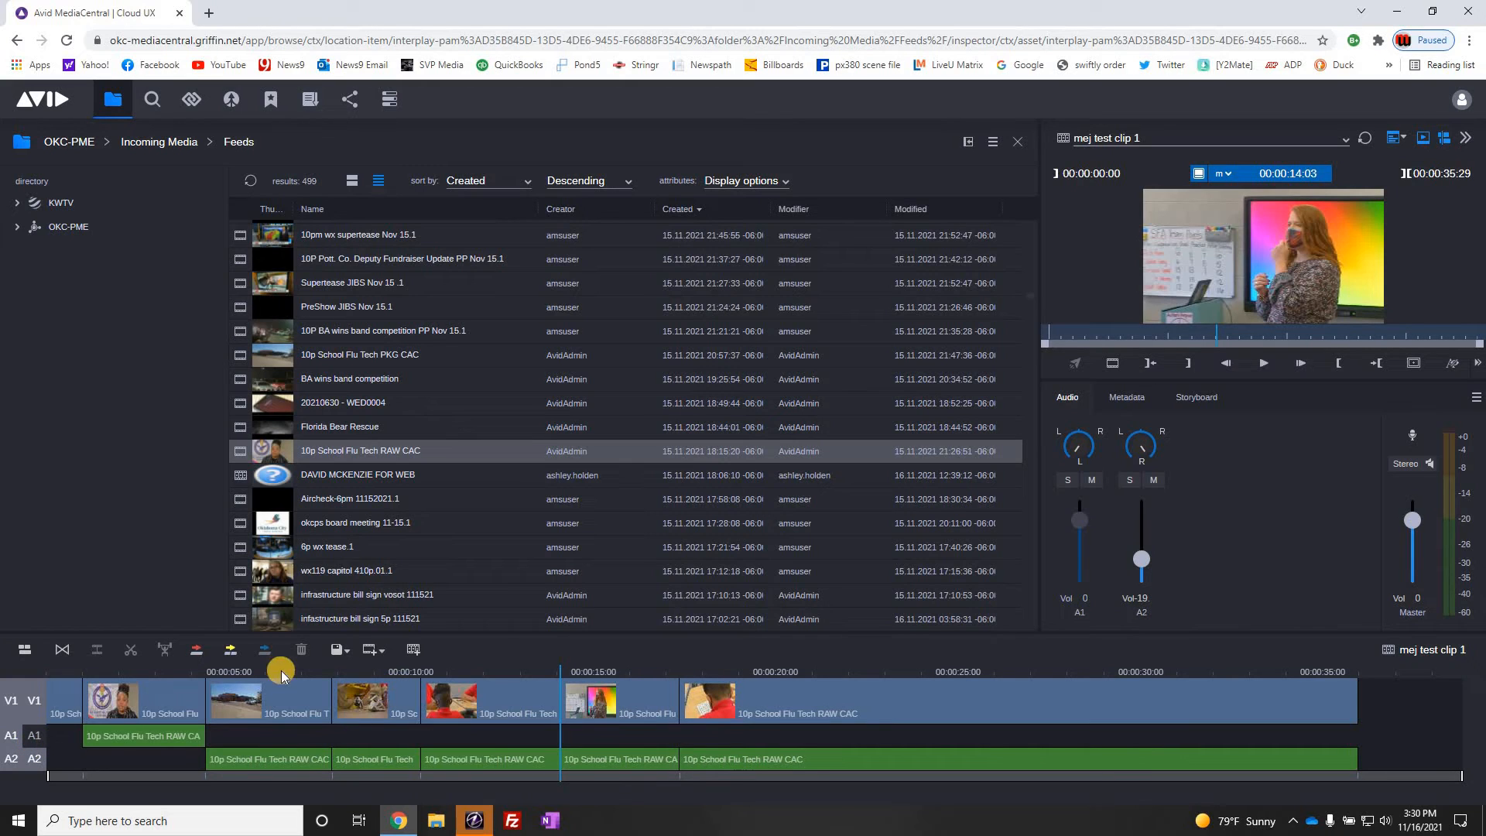
Step: Splice the bottle shot into V1 and A2 at 00:00:14:03, check it, remove it, and insert it again
click(227, 650)
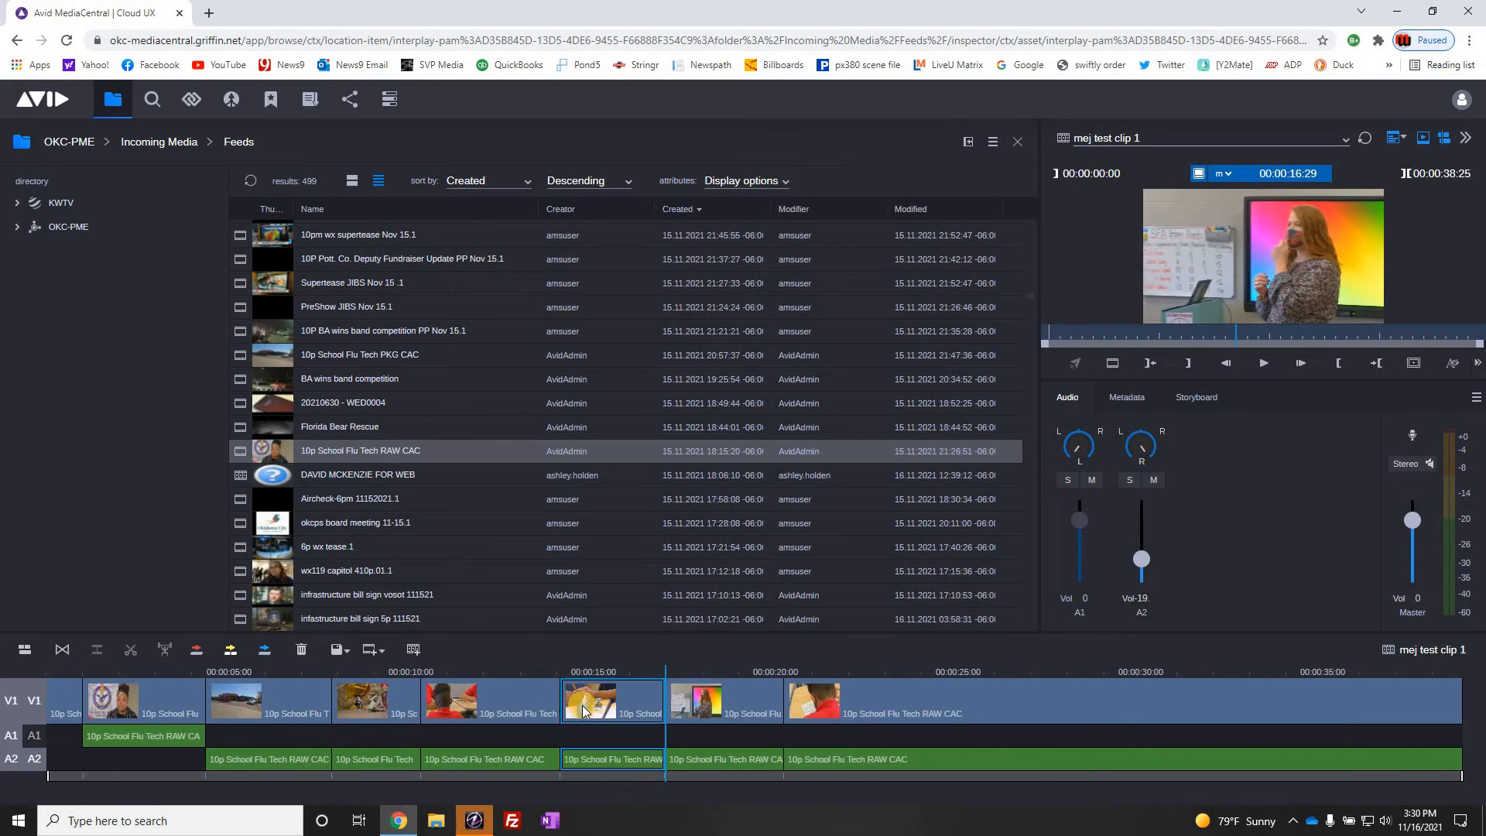
drag(605, 666, 593, 668)
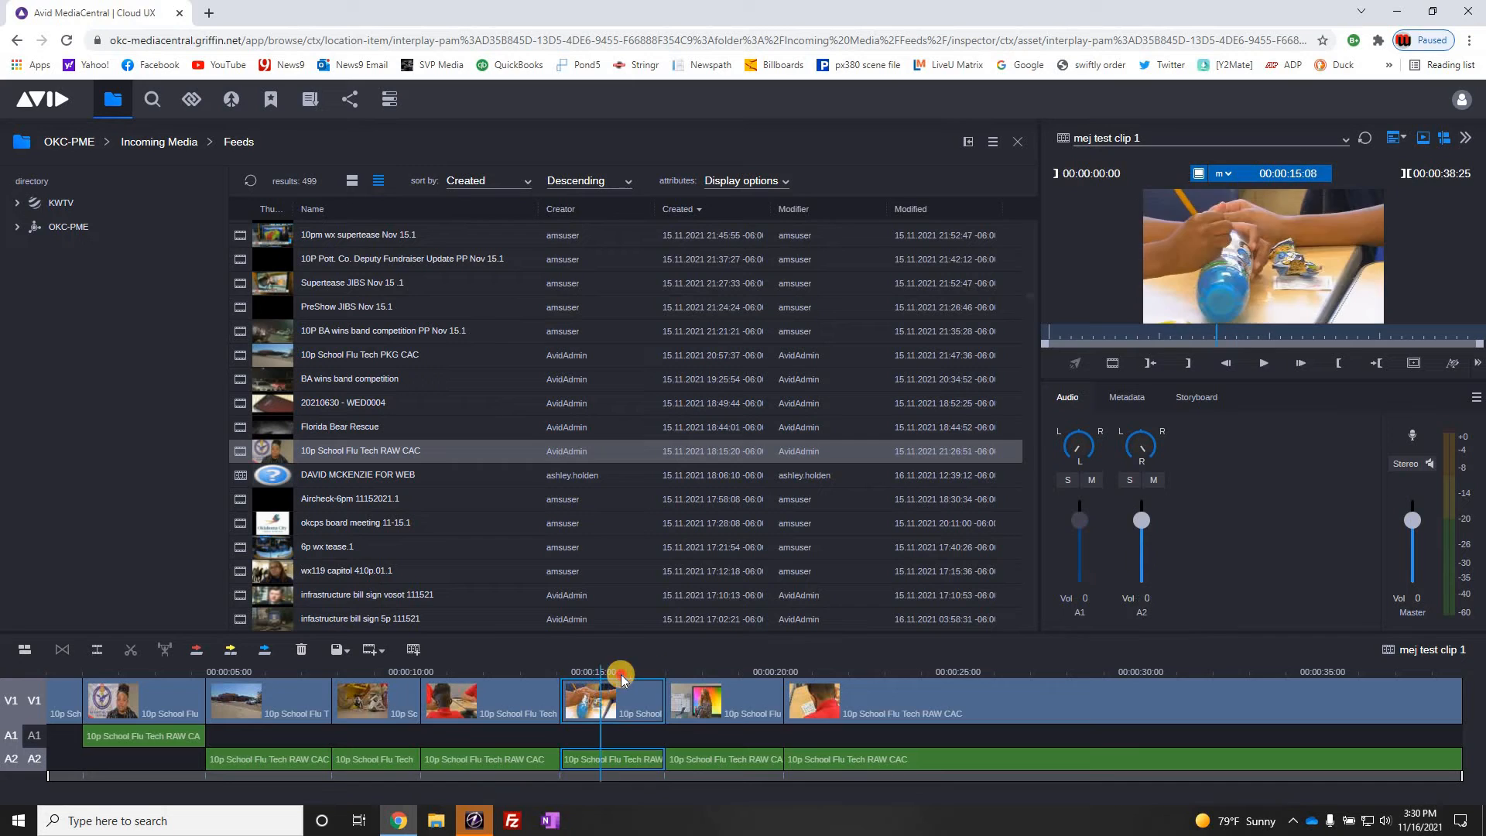
key(Delete)
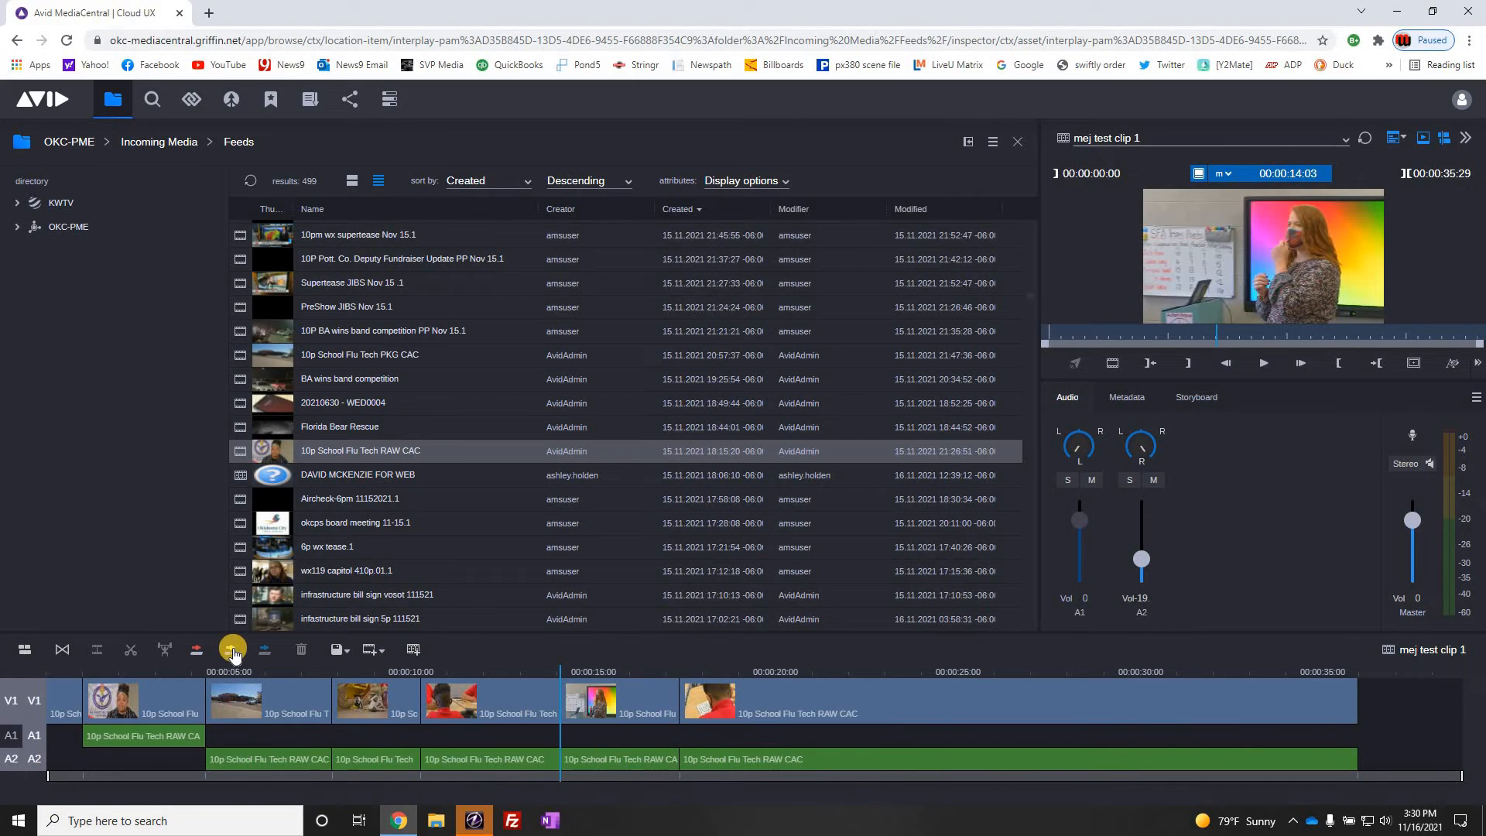
key(ctrl+z)
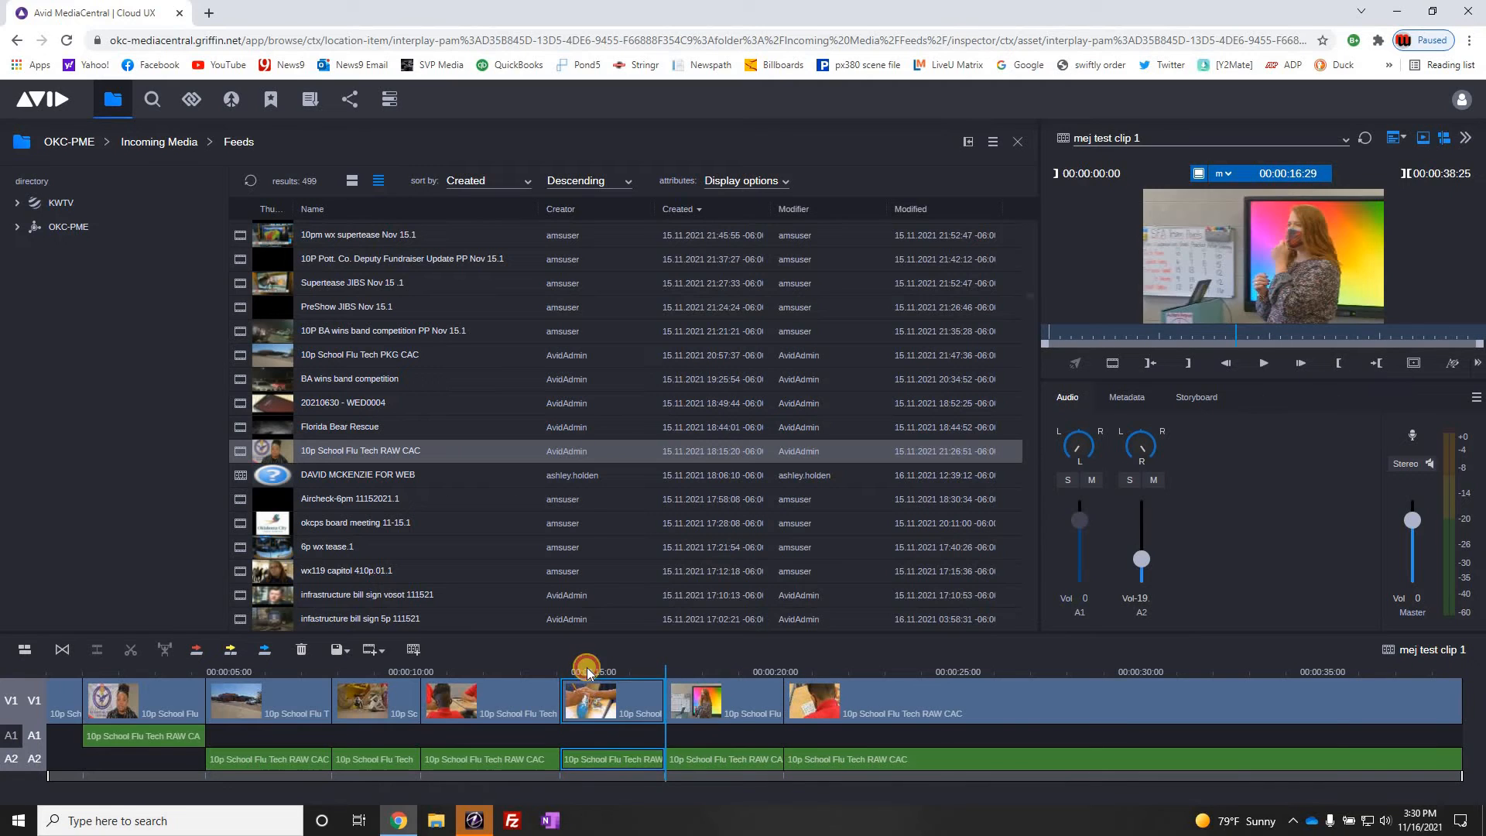
Step: Lower the bottle shot's A2 volume to about -19 and replay from 00:00:13:11 across the cut into it
click(588, 670)
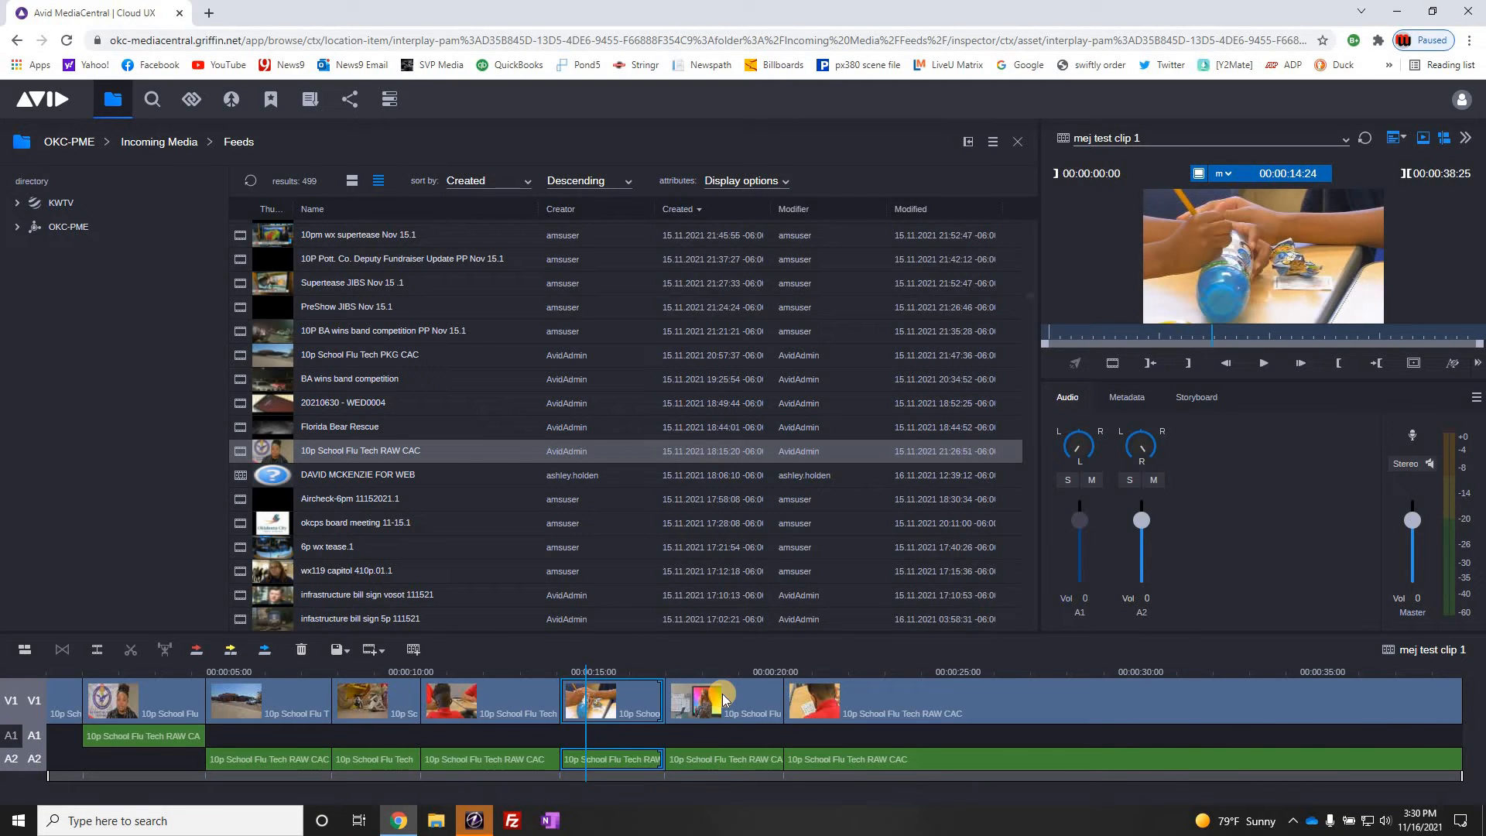
key(space)
click(1142, 536)
drag(1142, 539, 1142, 560)
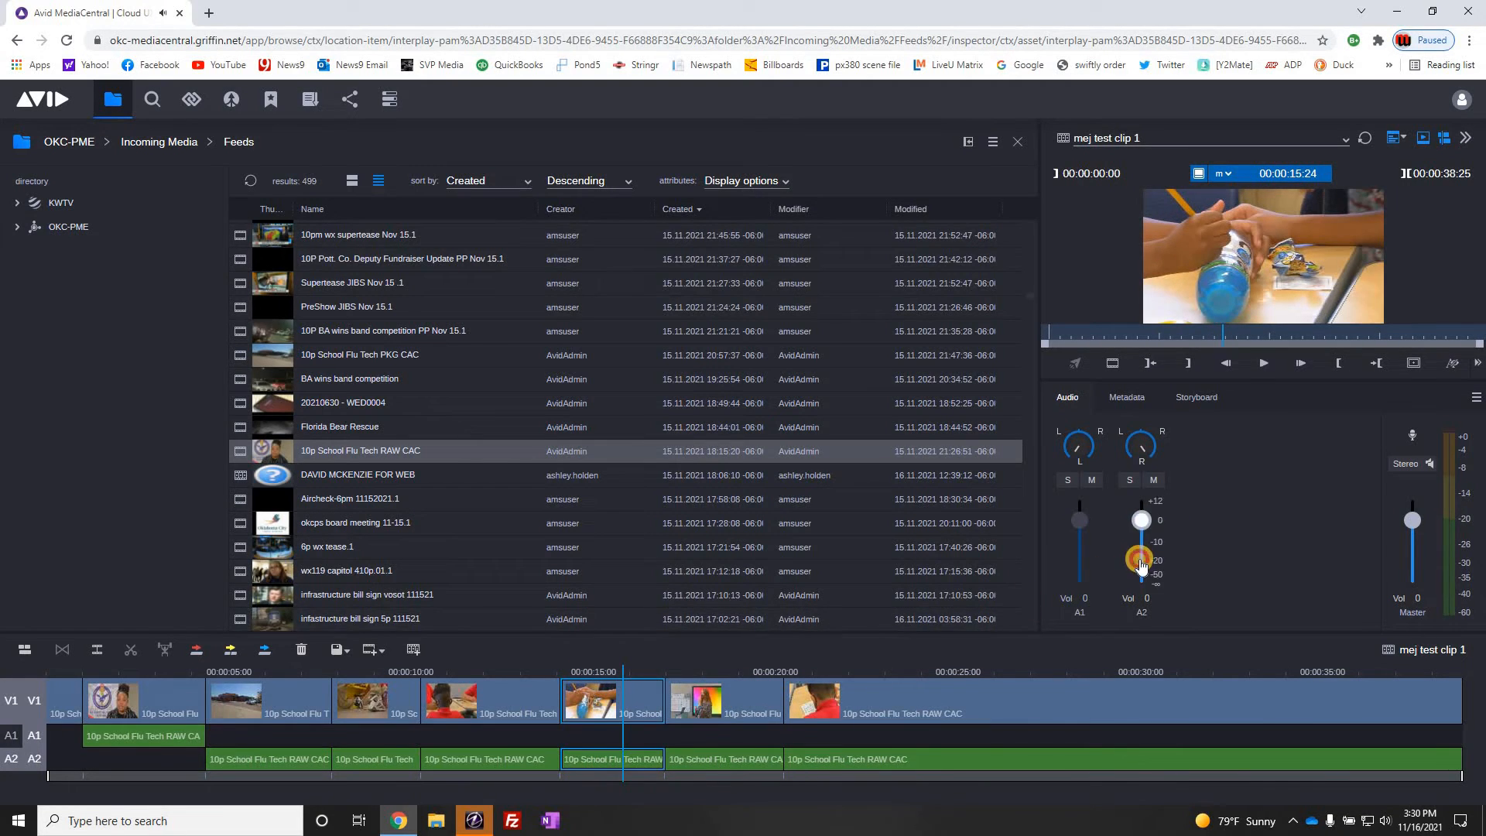
click(534, 670)
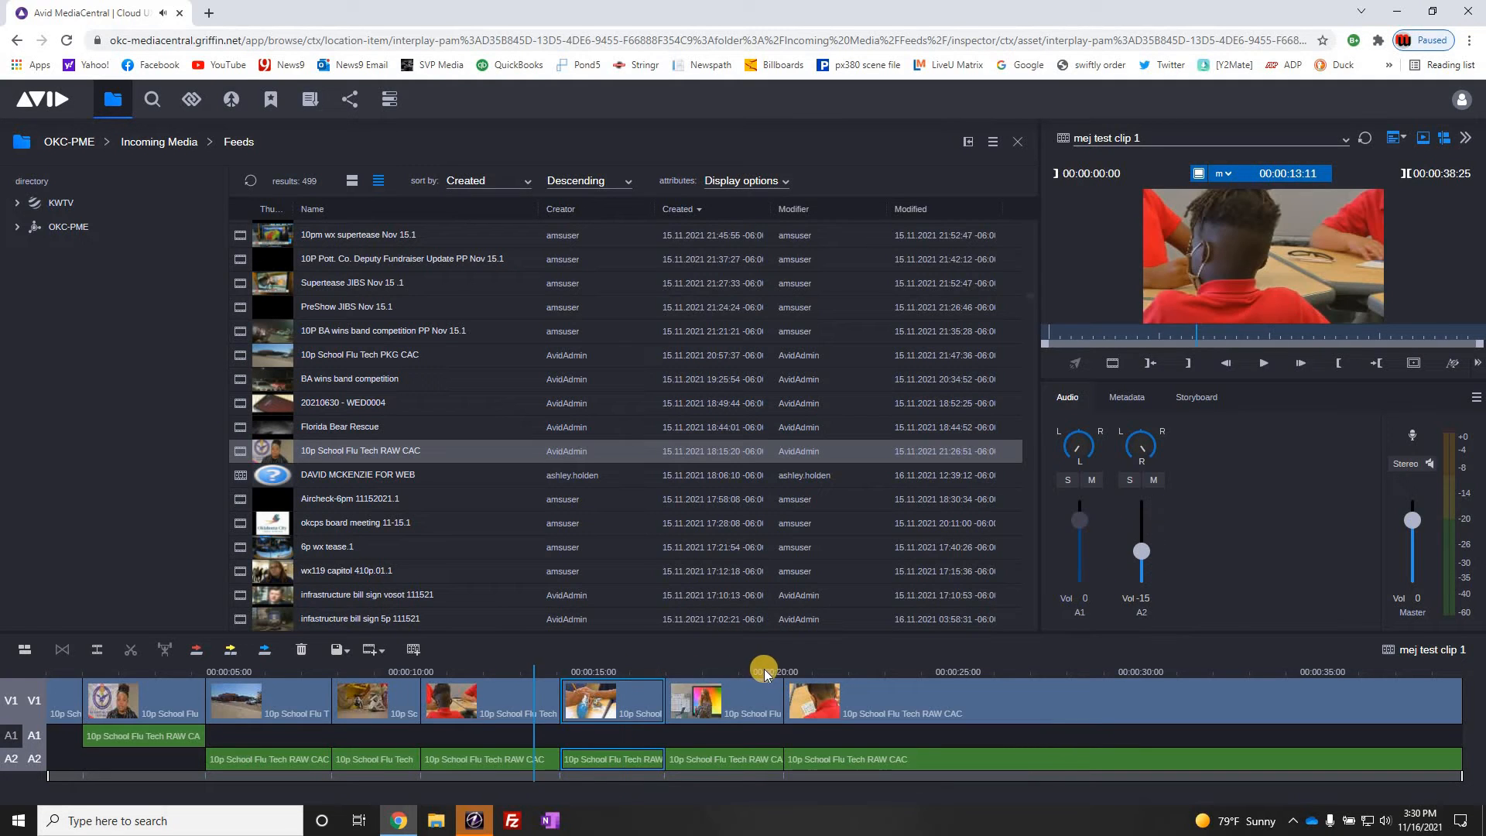
key(space)
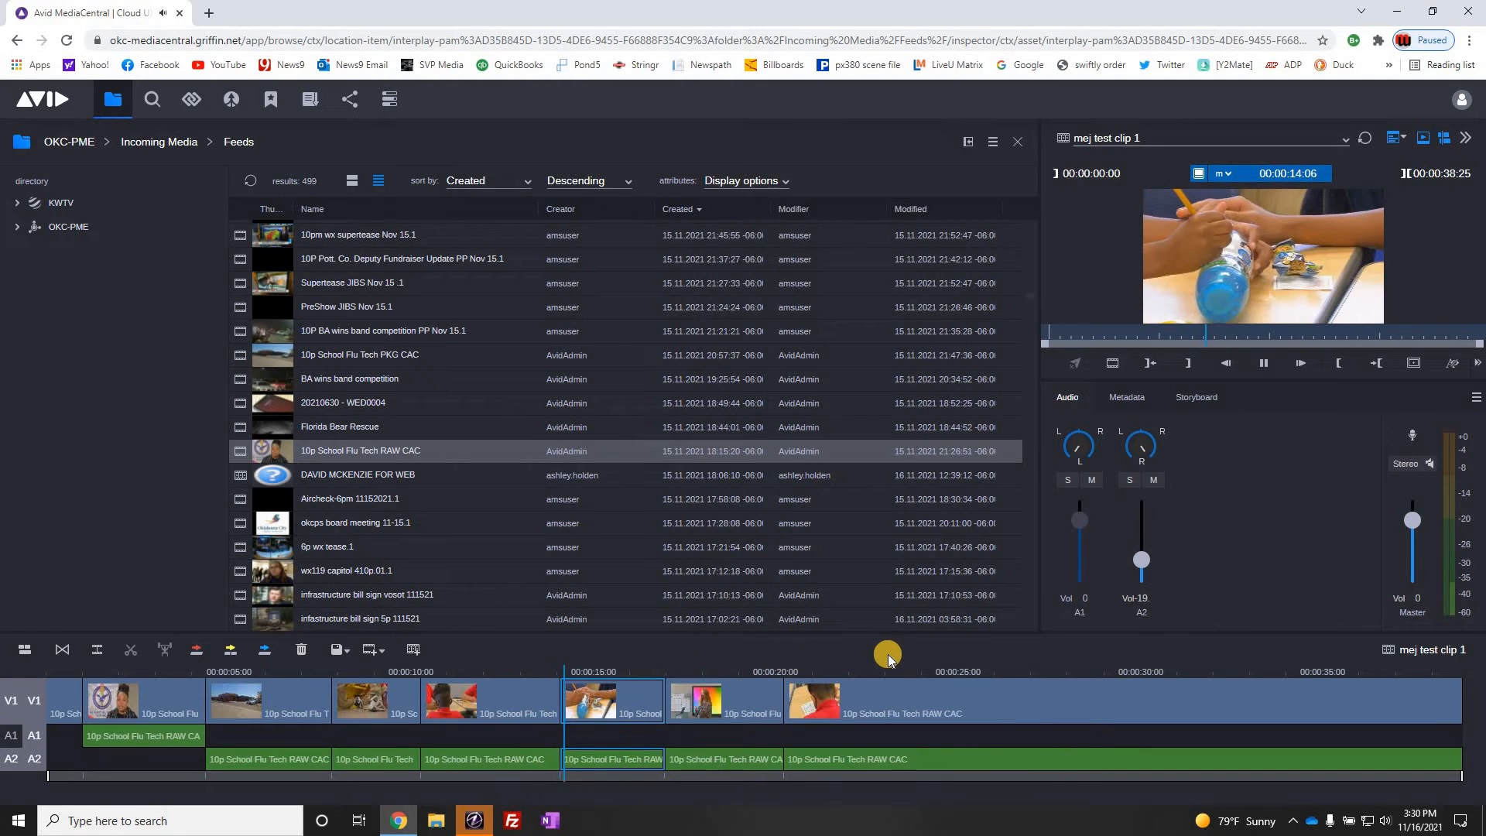
key(space)
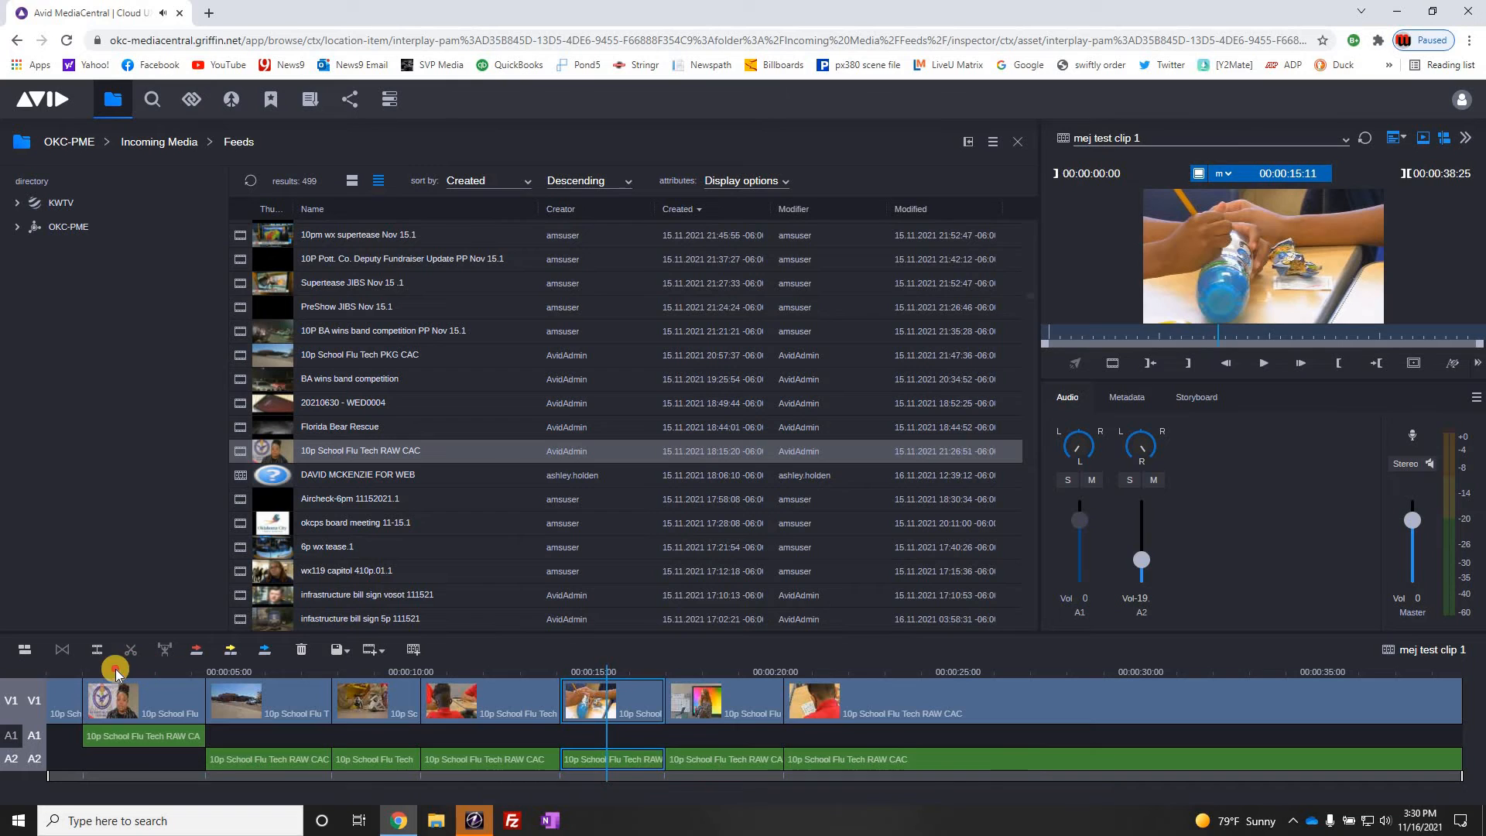
Step: Park the playhead at the start of the sound bite's audio, 00:00:01:00, and leave only track A1 active
drag(116, 669, 102, 754)
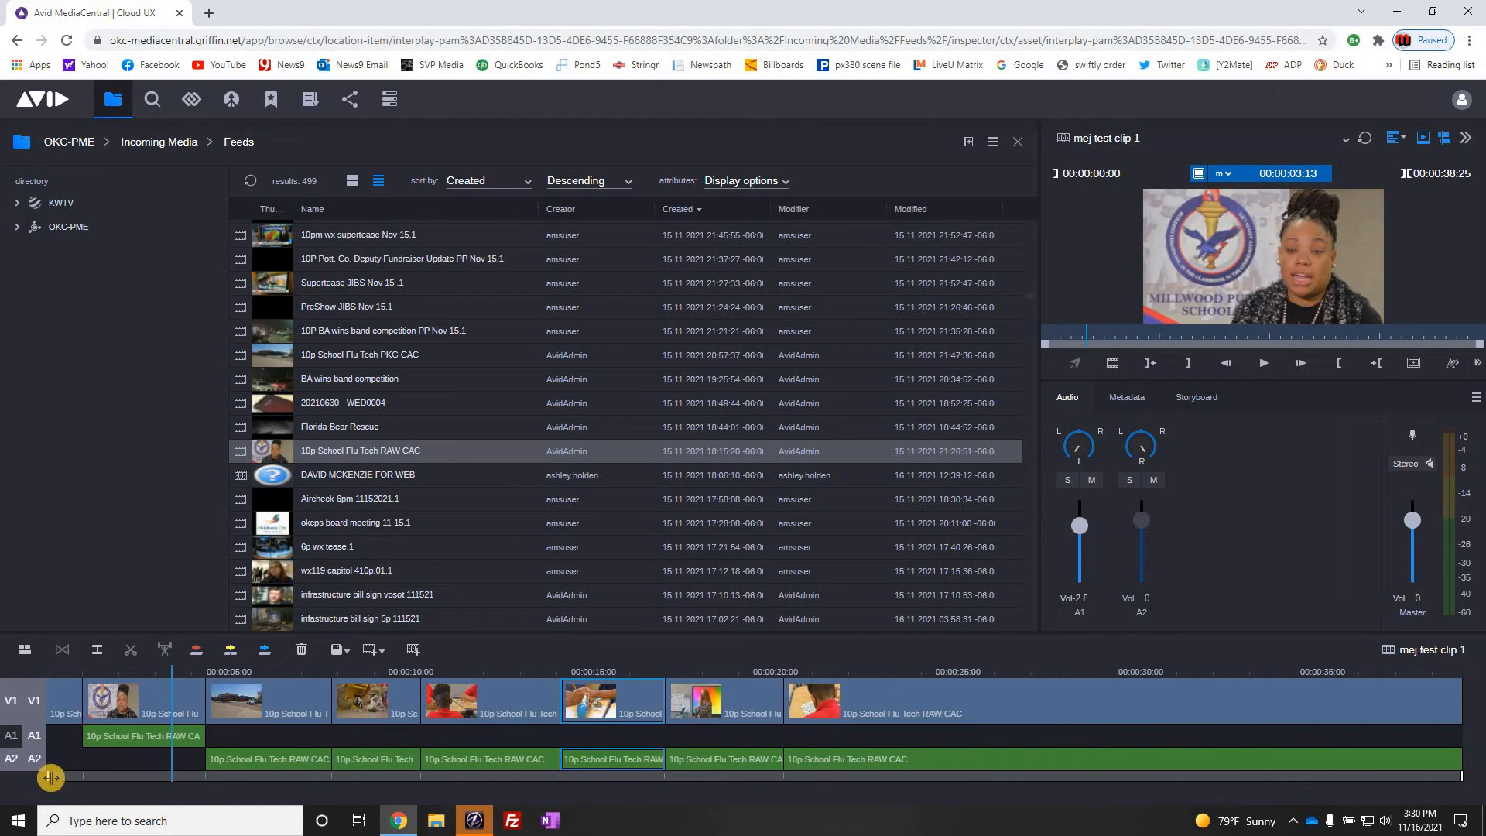
drag(51, 777, 104, 791)
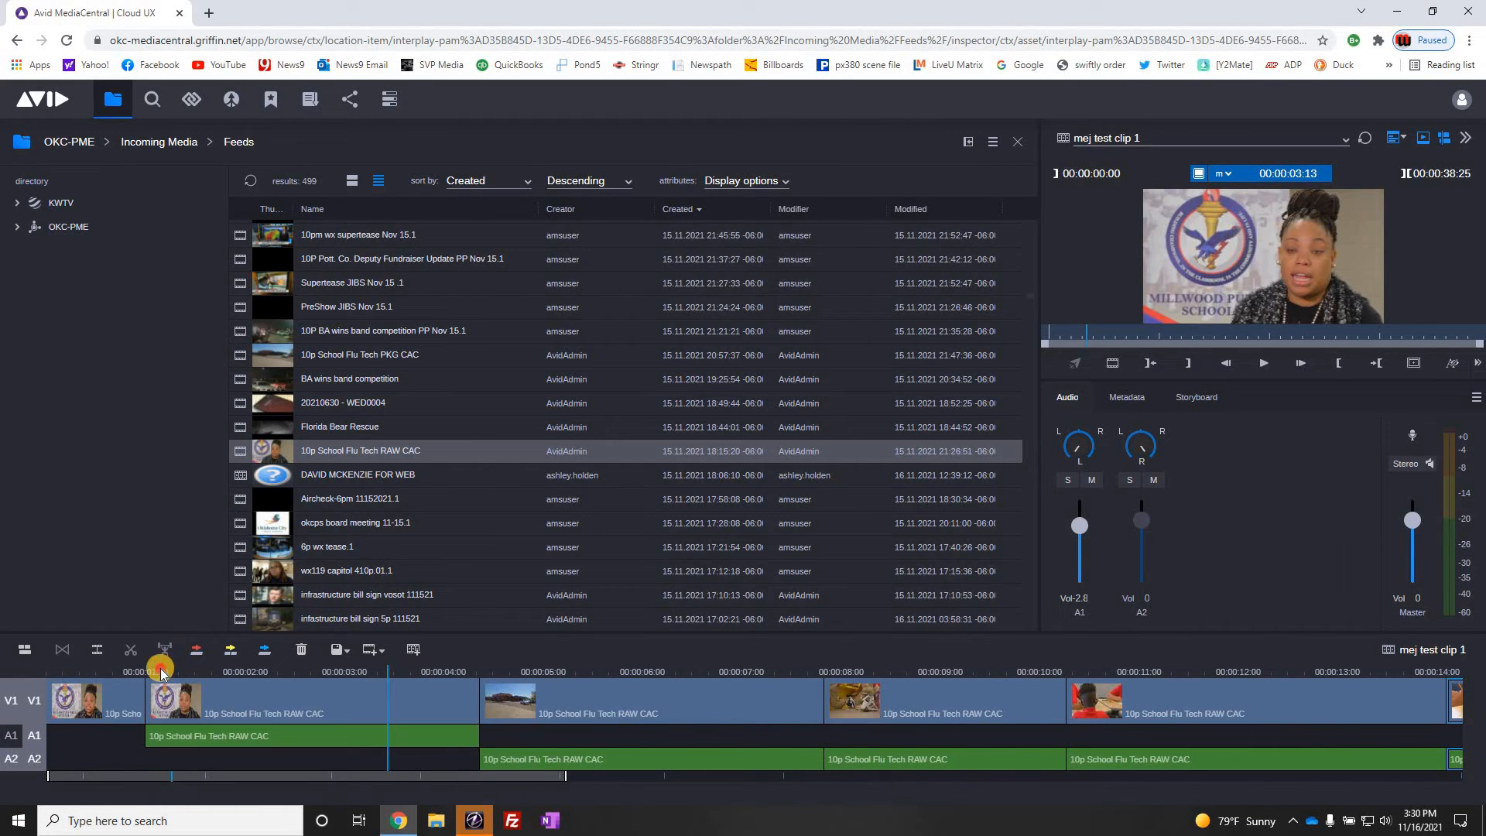
click(158, 702)
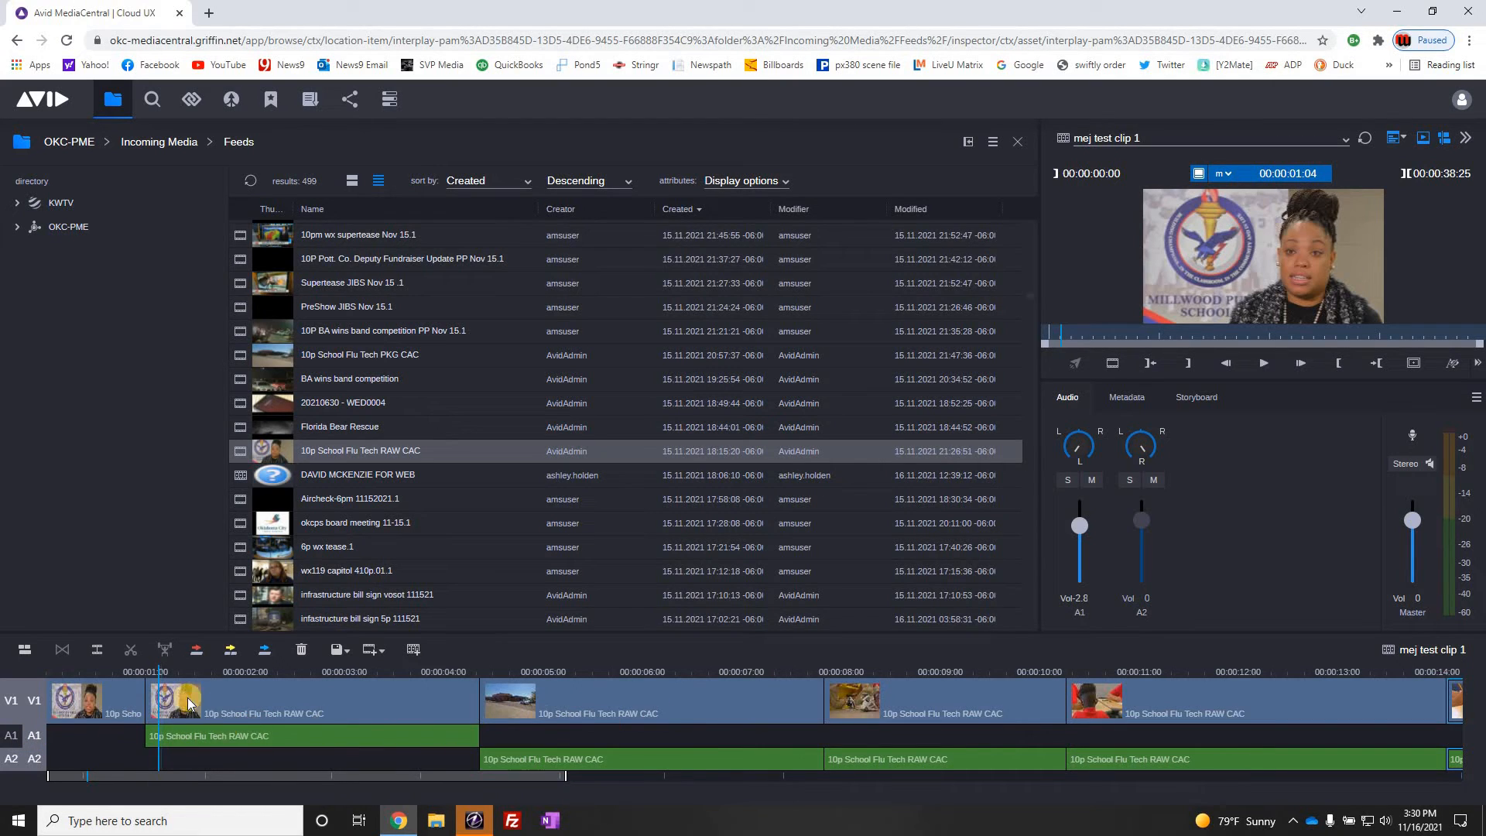
click(150, 666)
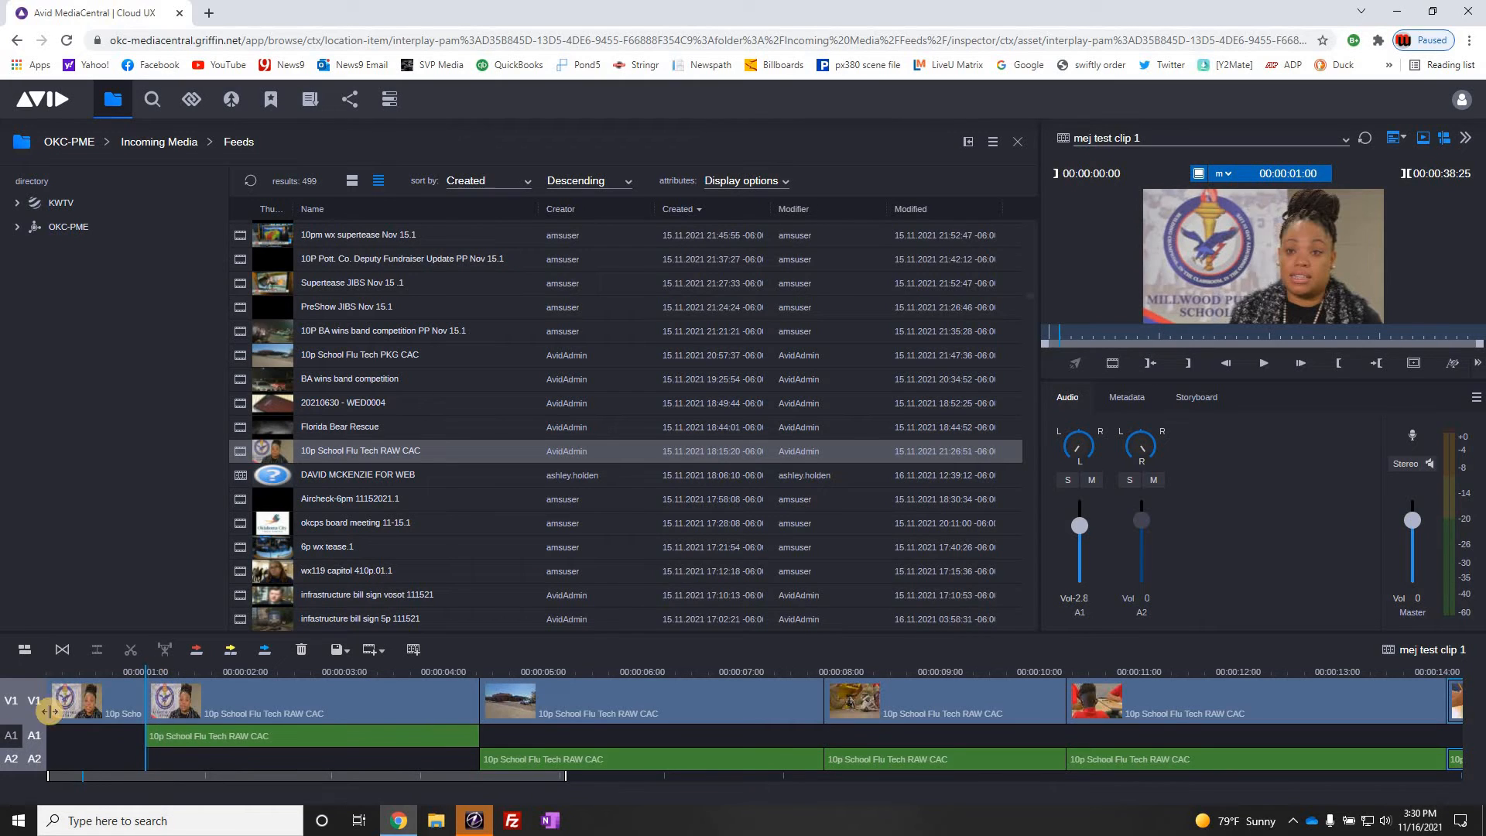
click(11, 711)
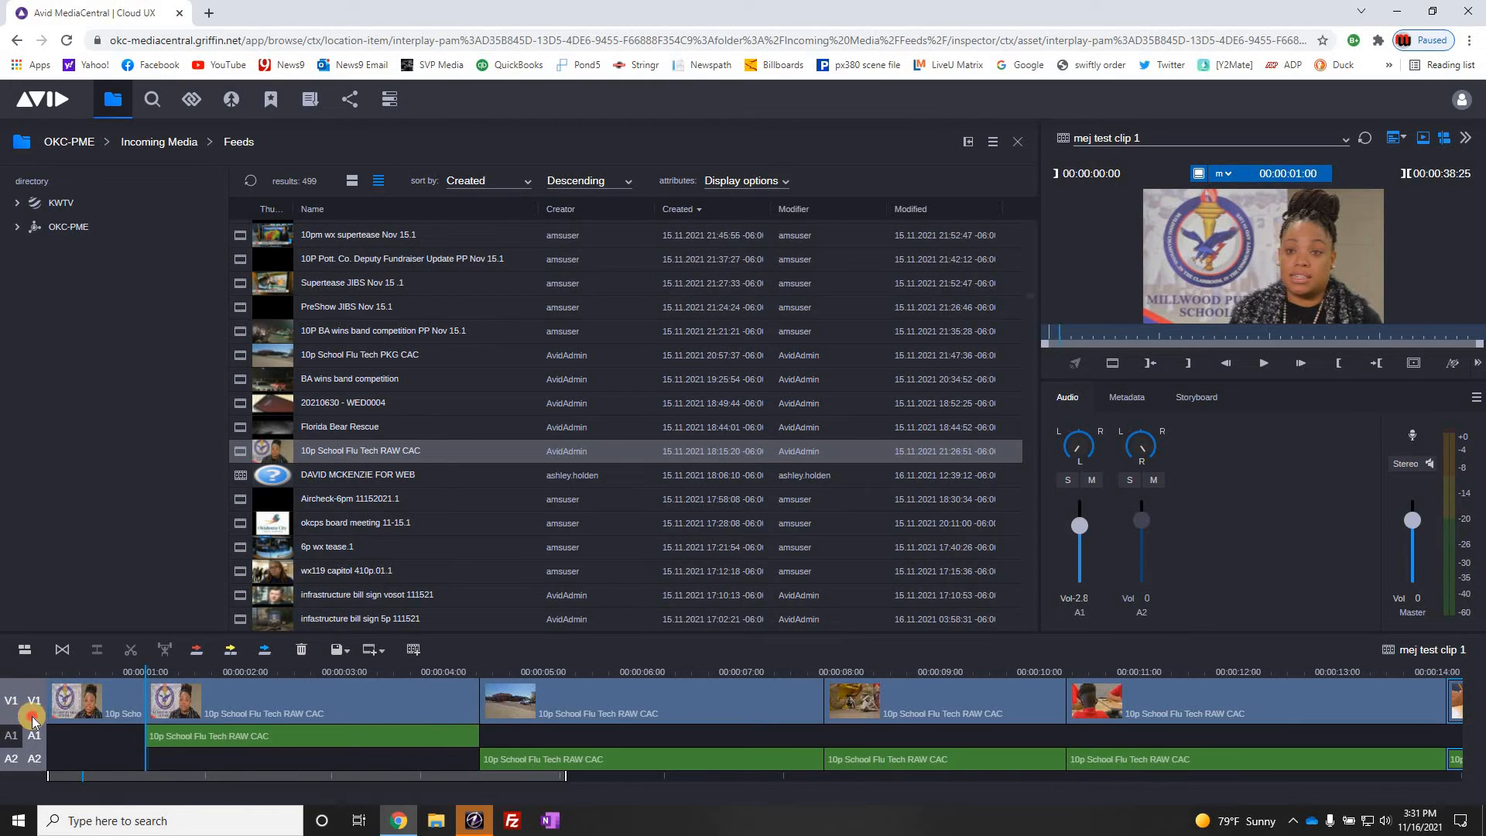
click(12, 760)
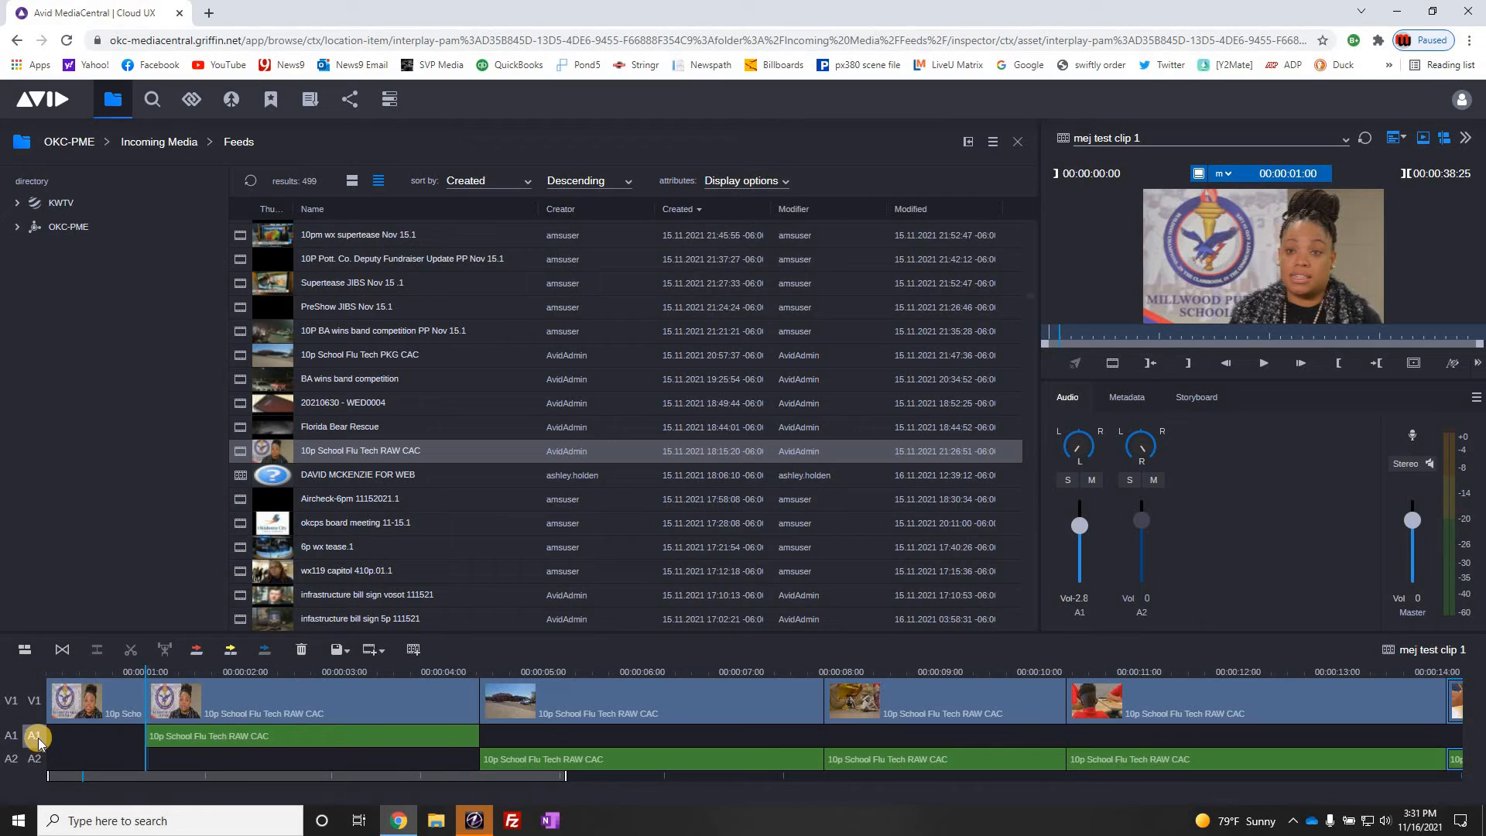
Step: Add a centered A1 crossfade with a duration of 2 at the start of the sound bite's audio
click(63, 650)
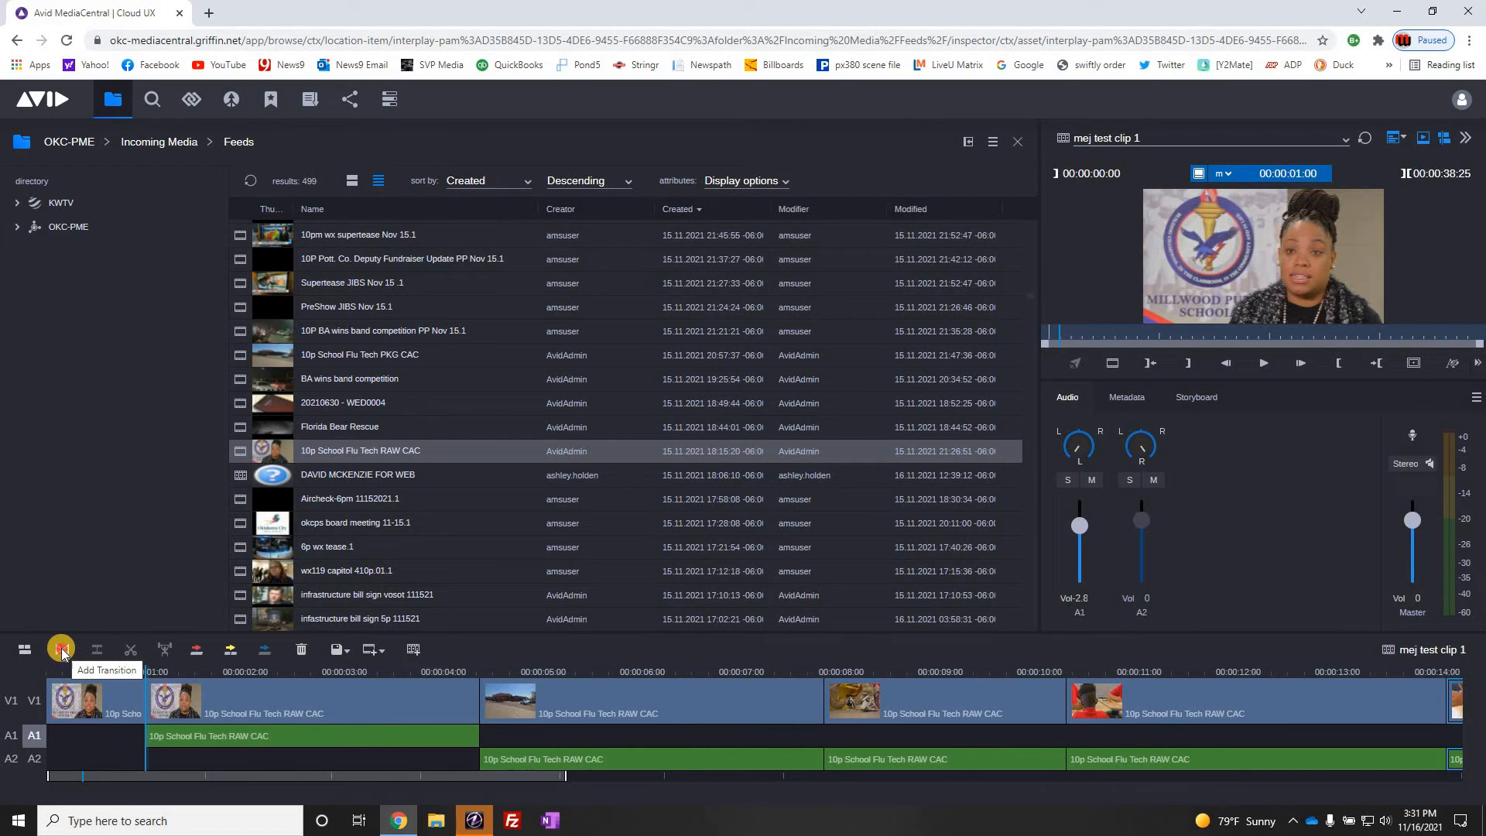
click(62, 650)
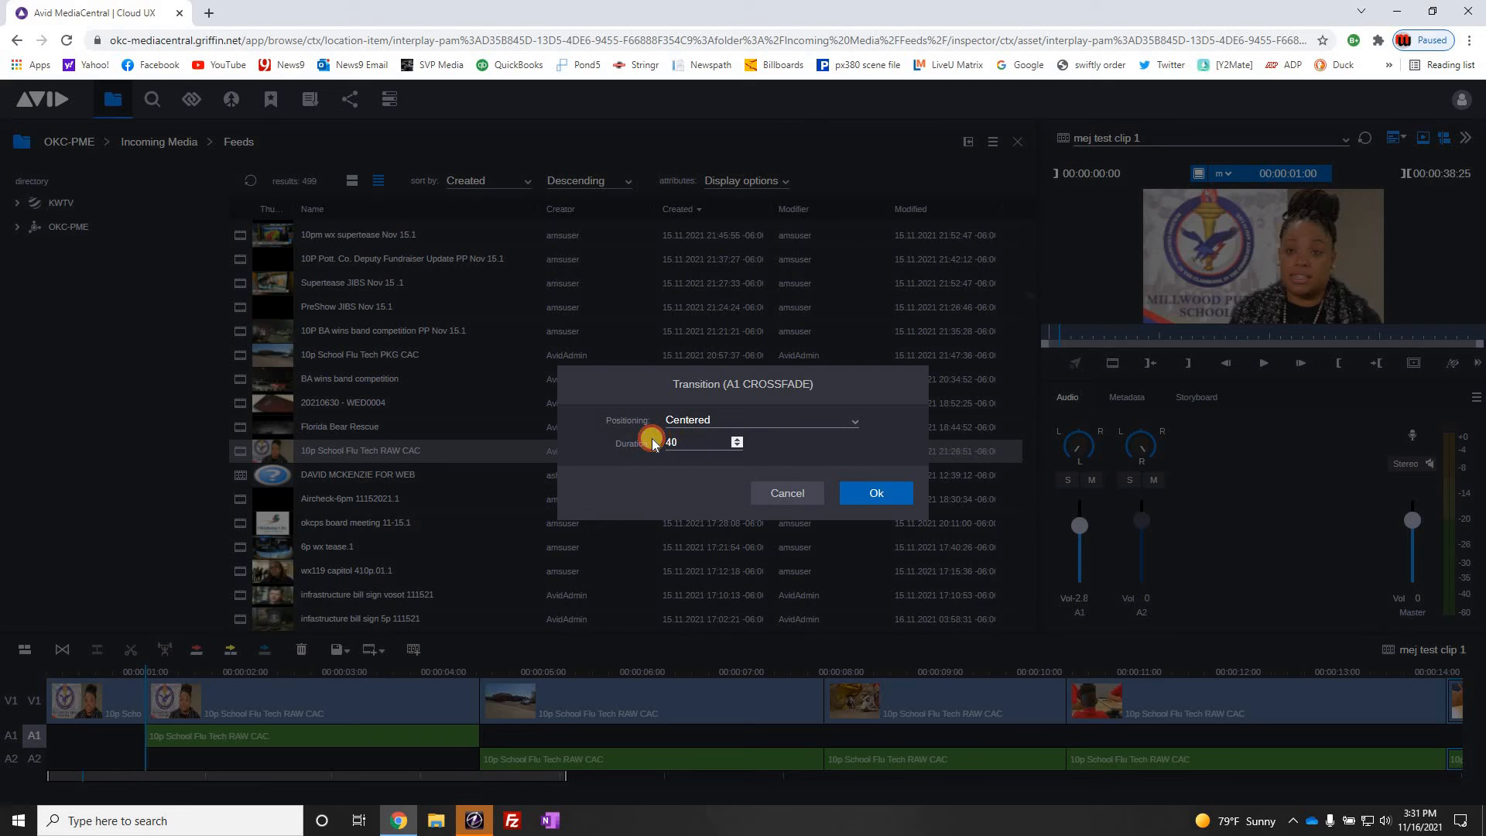
click(653, 443)
text(2)
click(876, 494)
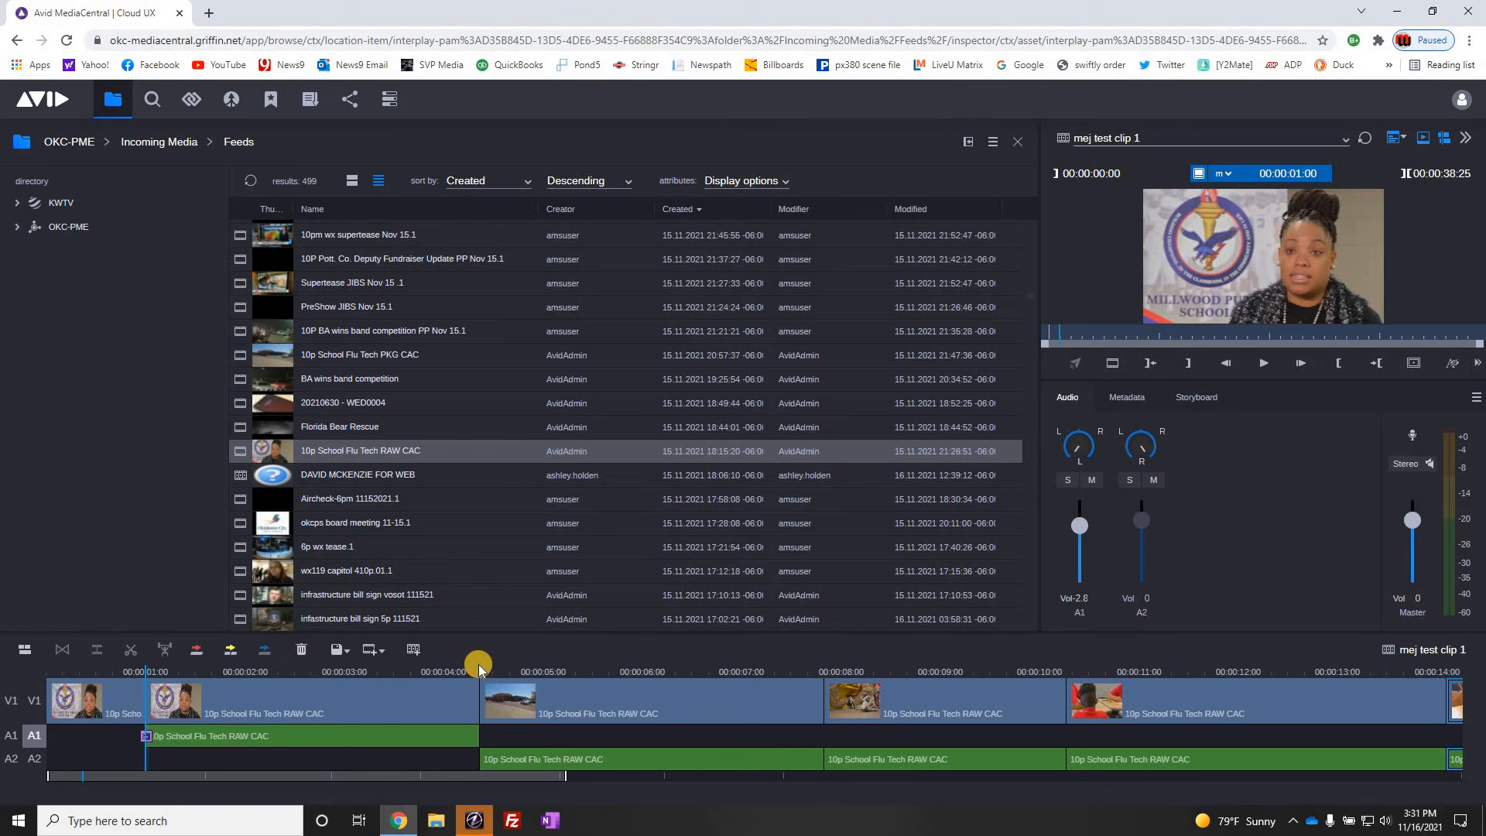
Step: Add a centered A1 crossfade with a duration of 2 at the sound bite's end, 00:00:04:11
click(477, 671)
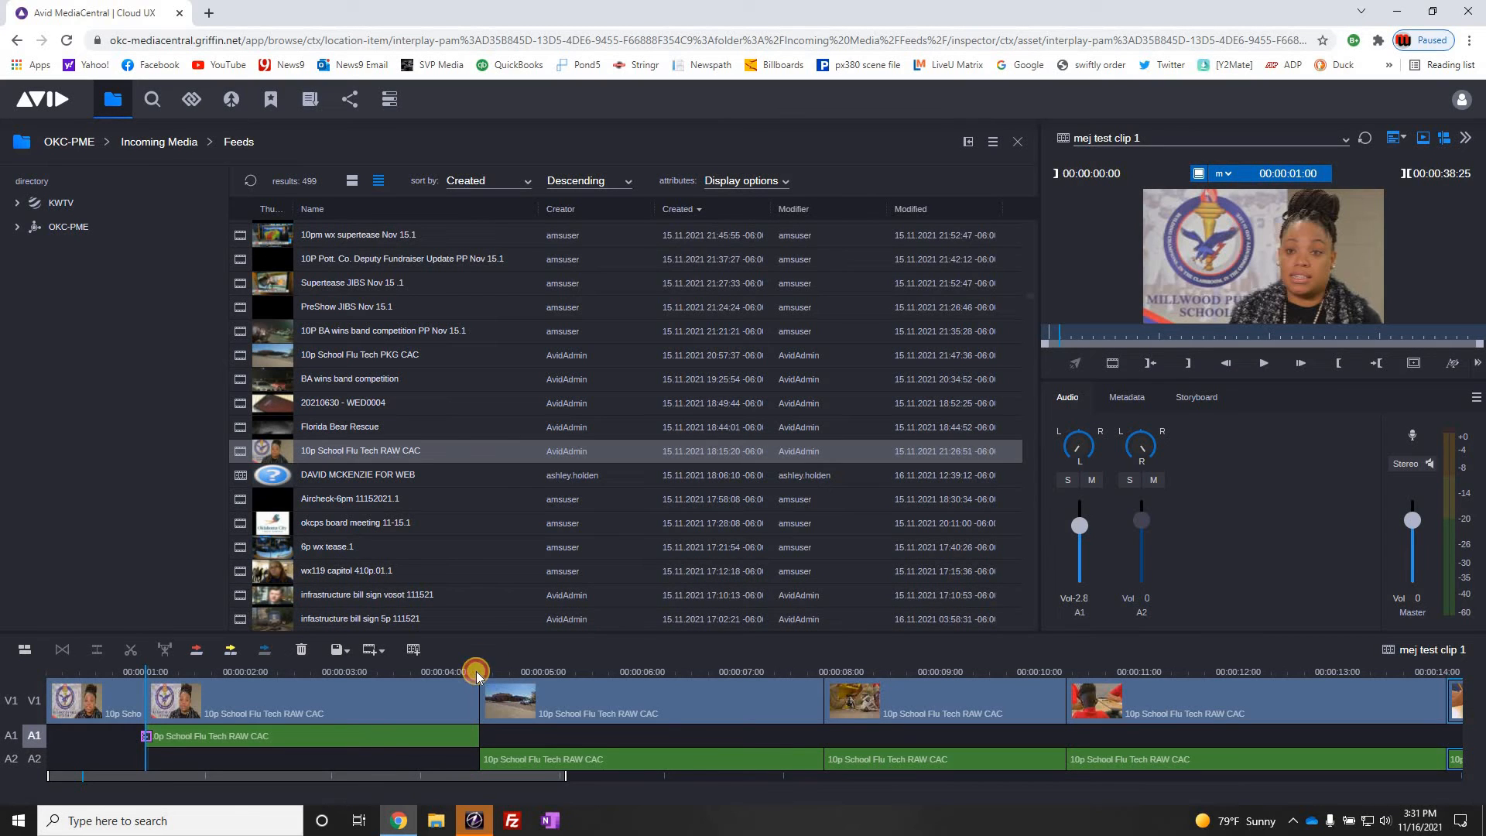
click(62, 649)
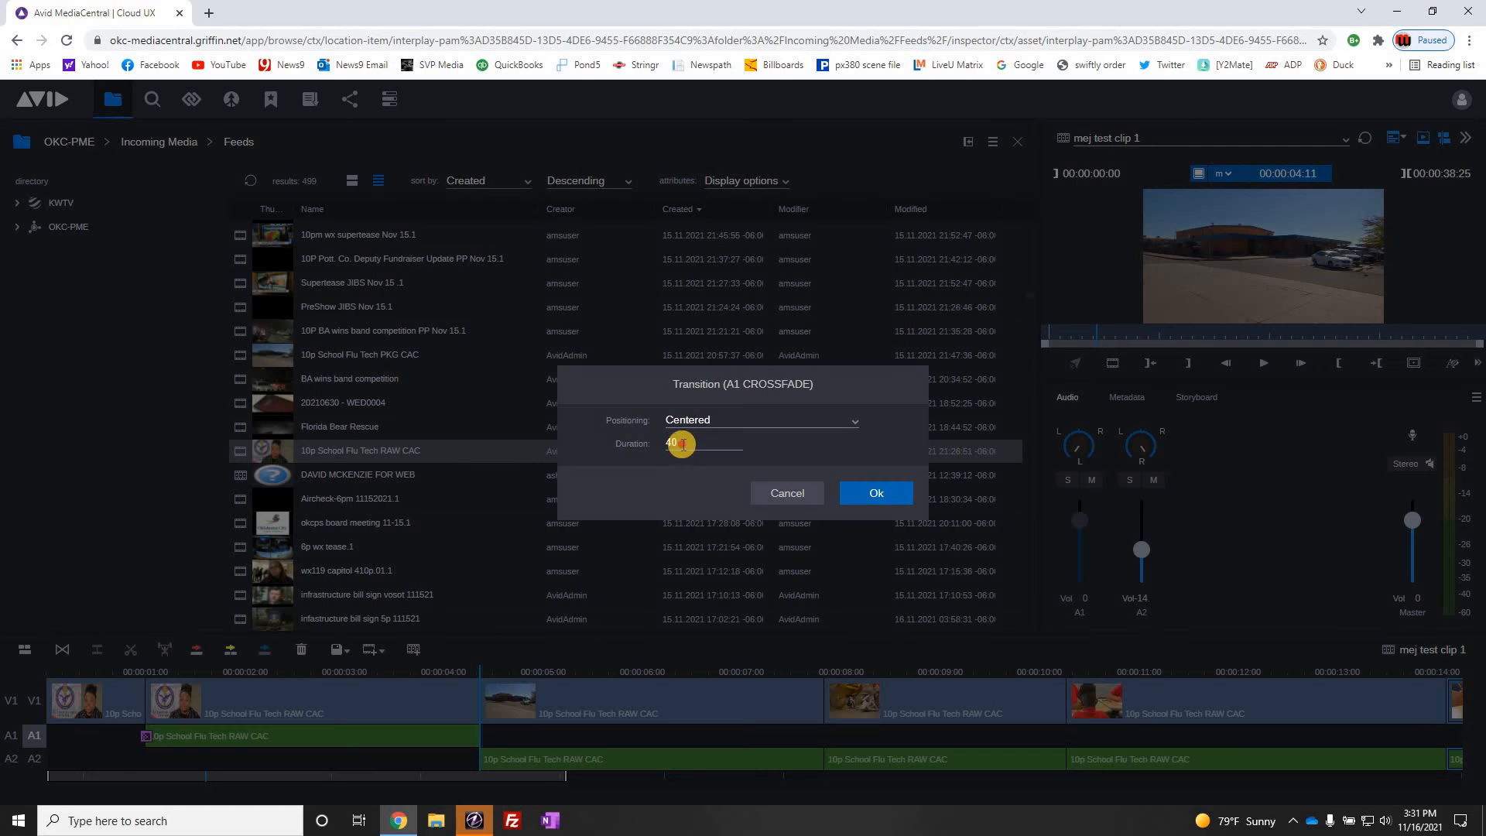
drag(682, 443, 629, 438)
text(2)
key(Return)
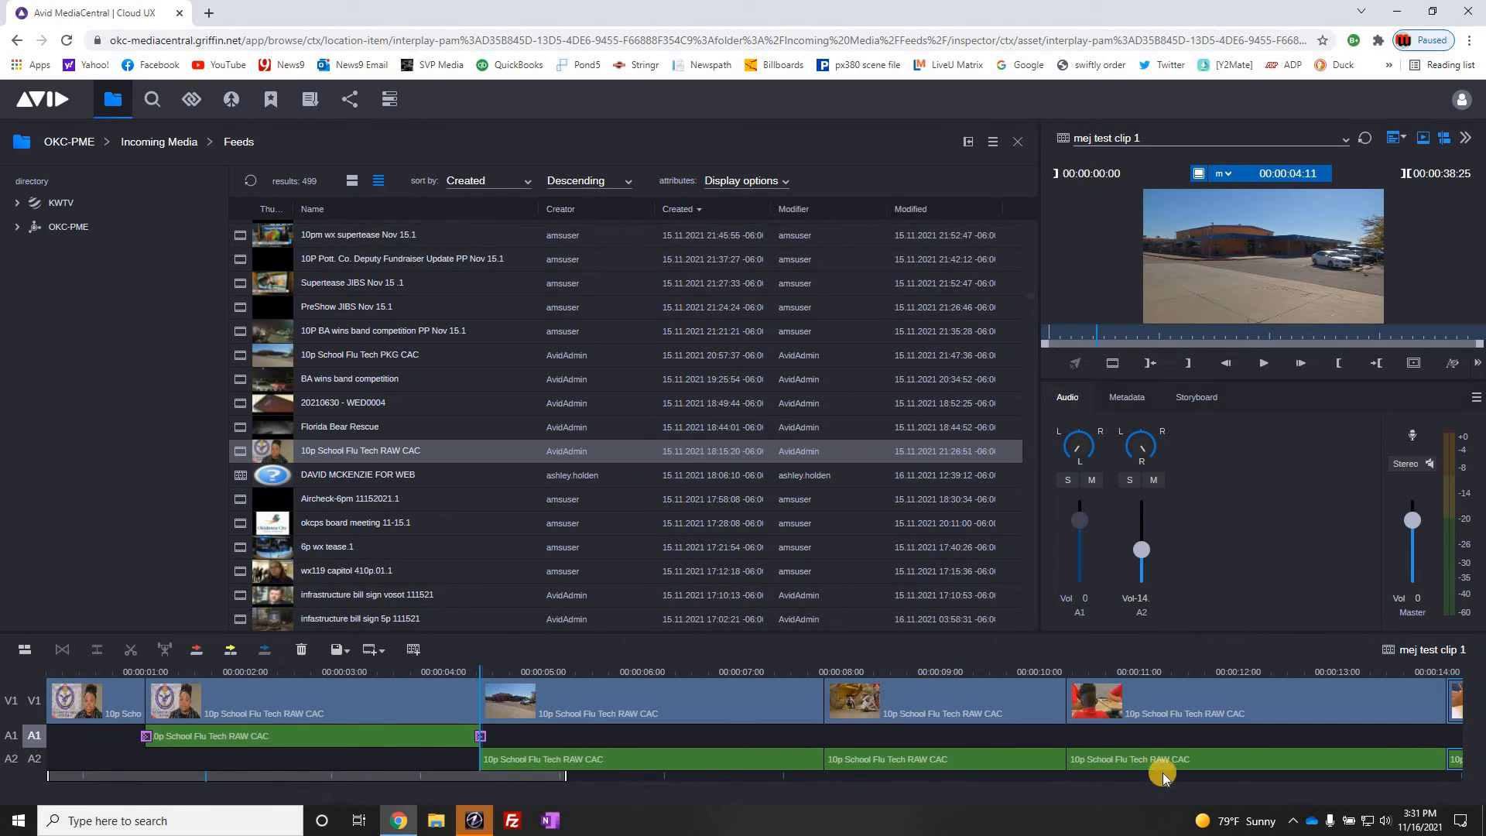
Step: Make A2 the only active track and add a centered A2 crossfade with a duration of 10 at 00:00:04:11
click(32, 762)
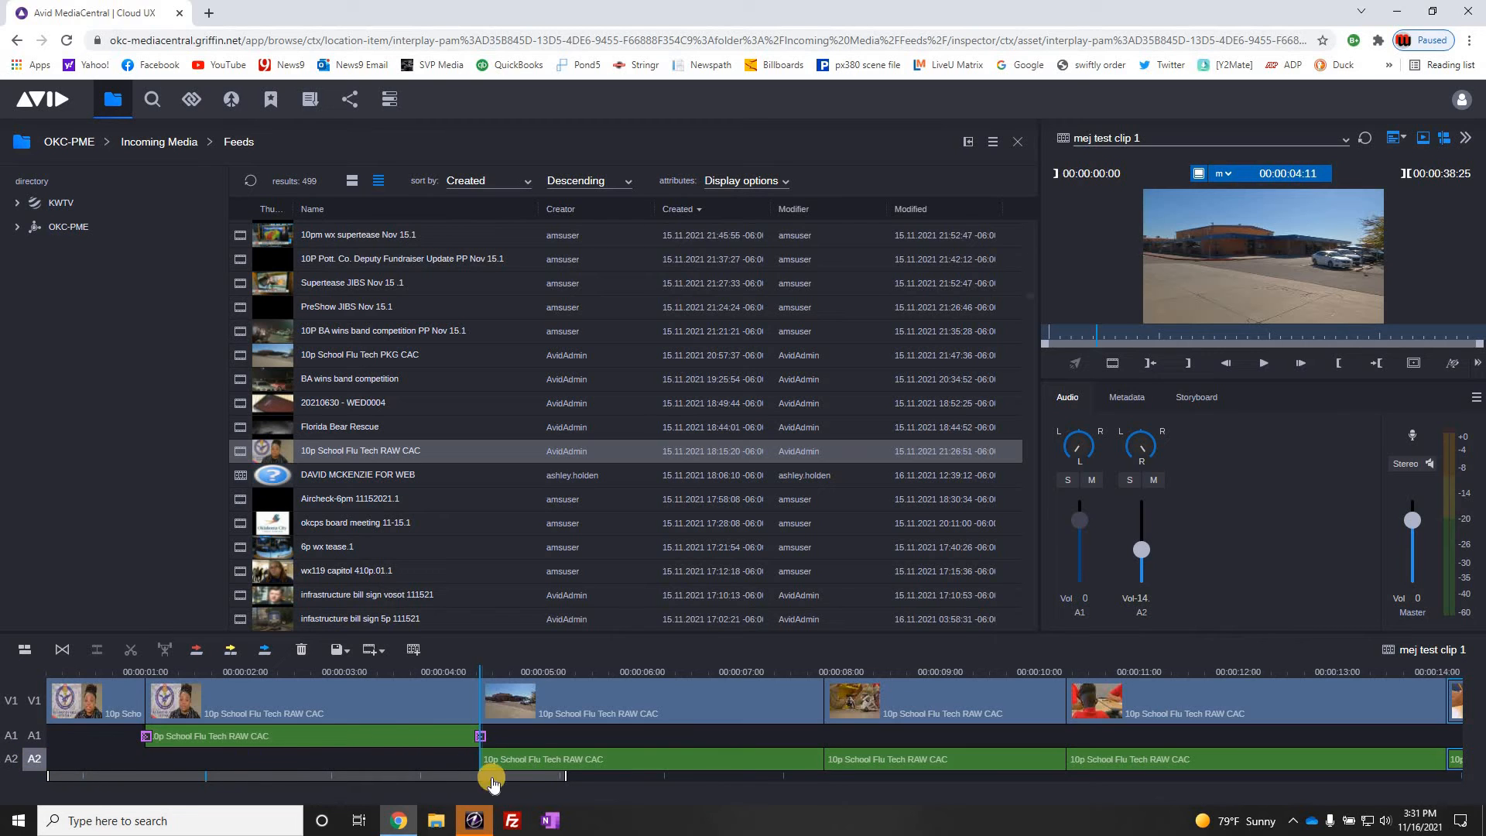
click(61, 652)
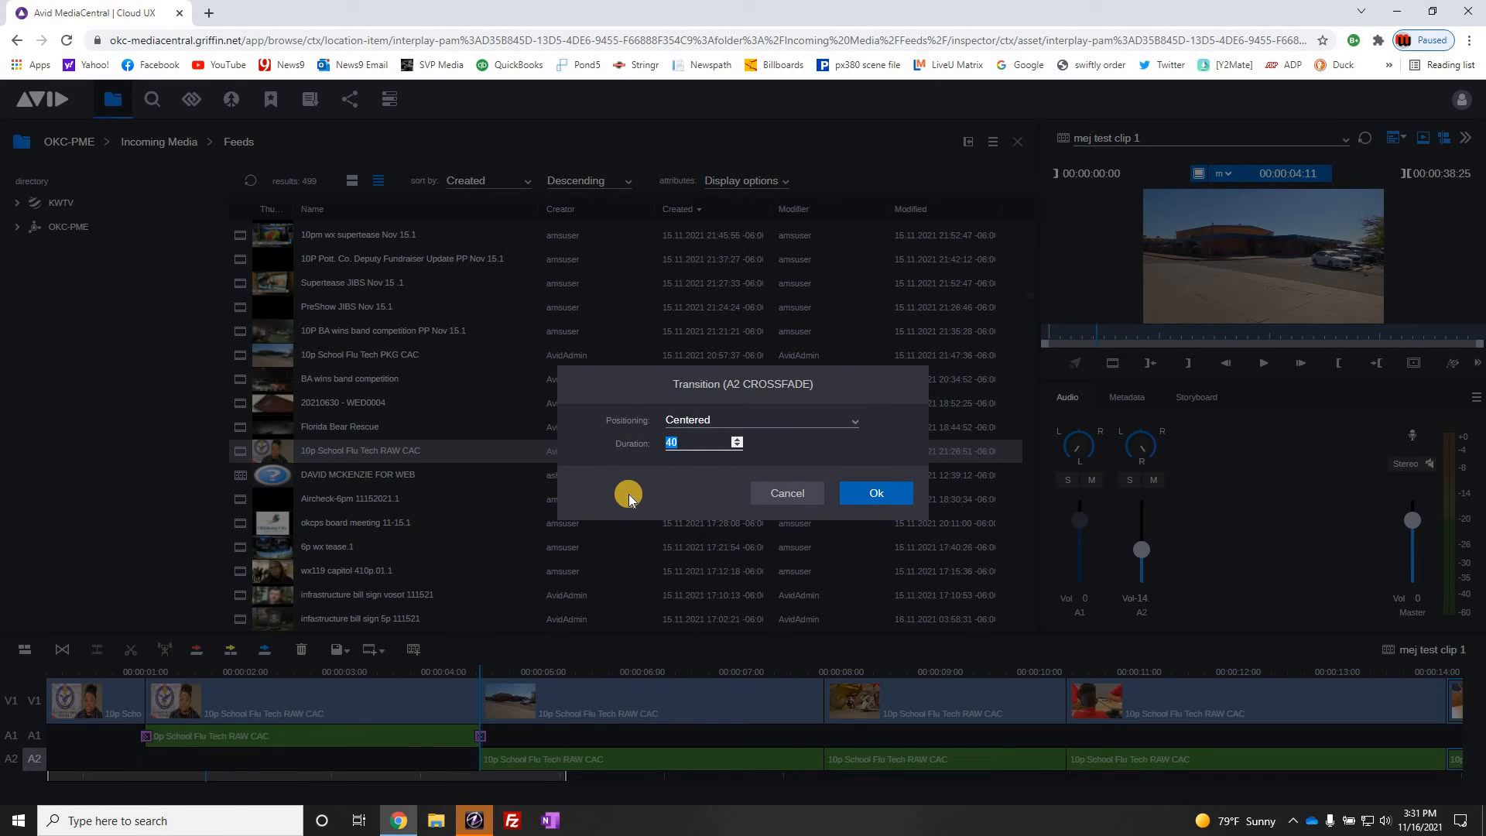
text(10)
click(875, 493)
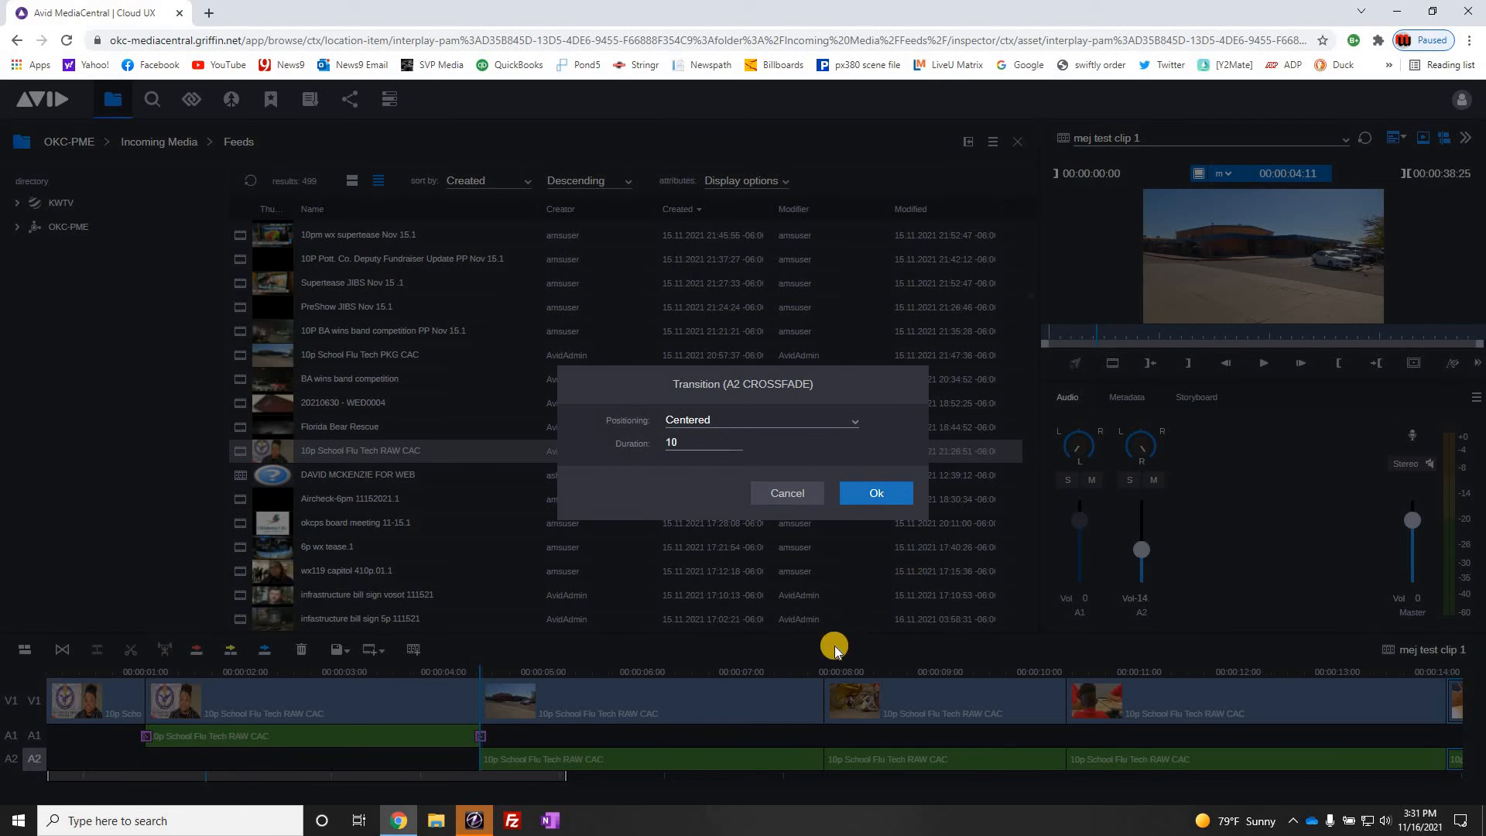
Step: Add a centered A2 crossfade with a duration of 10 at the cut at 00:00:07:25
click(825, 669)
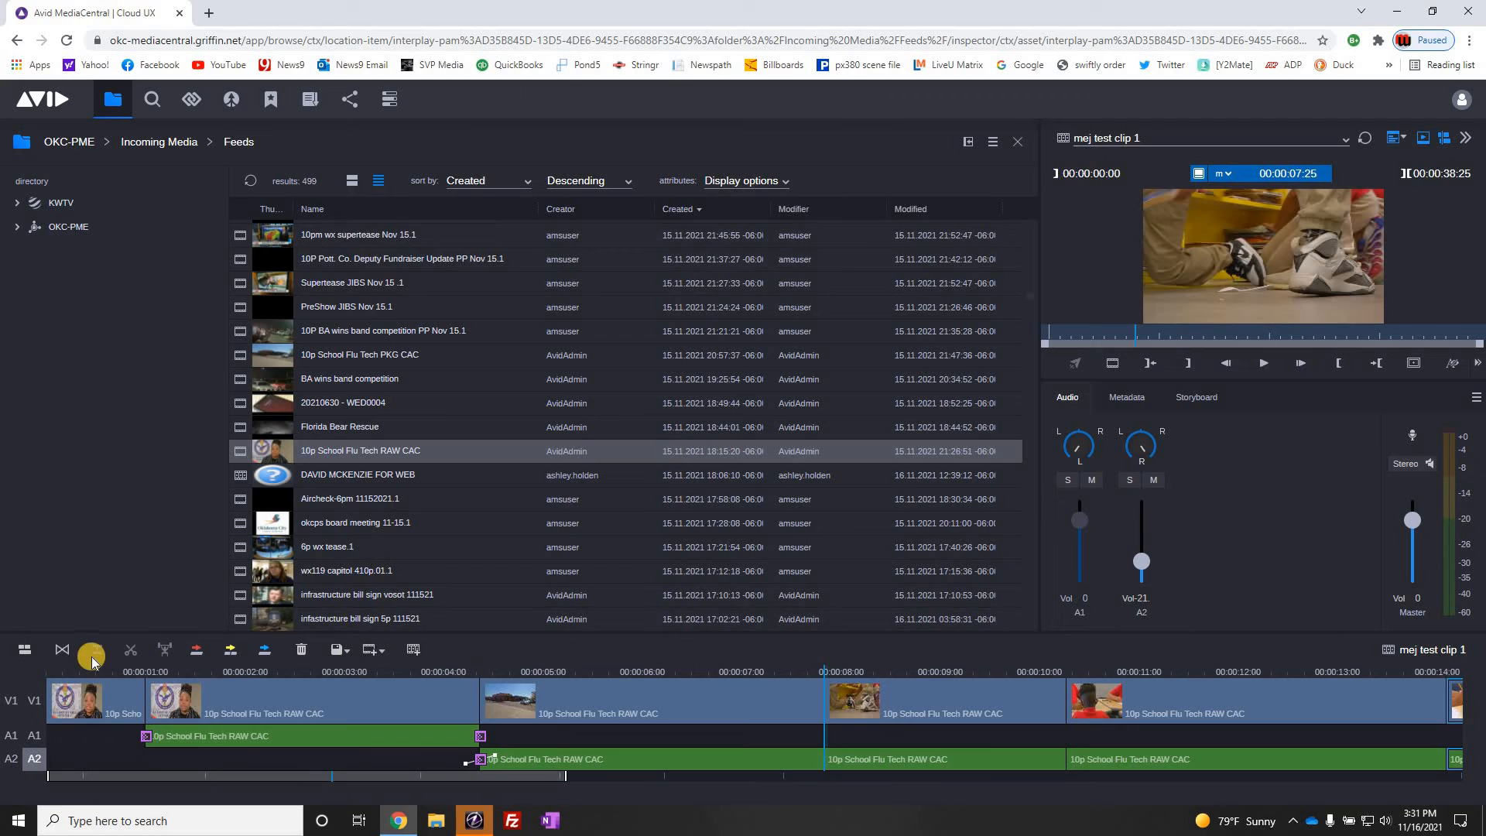
click(95, 652)
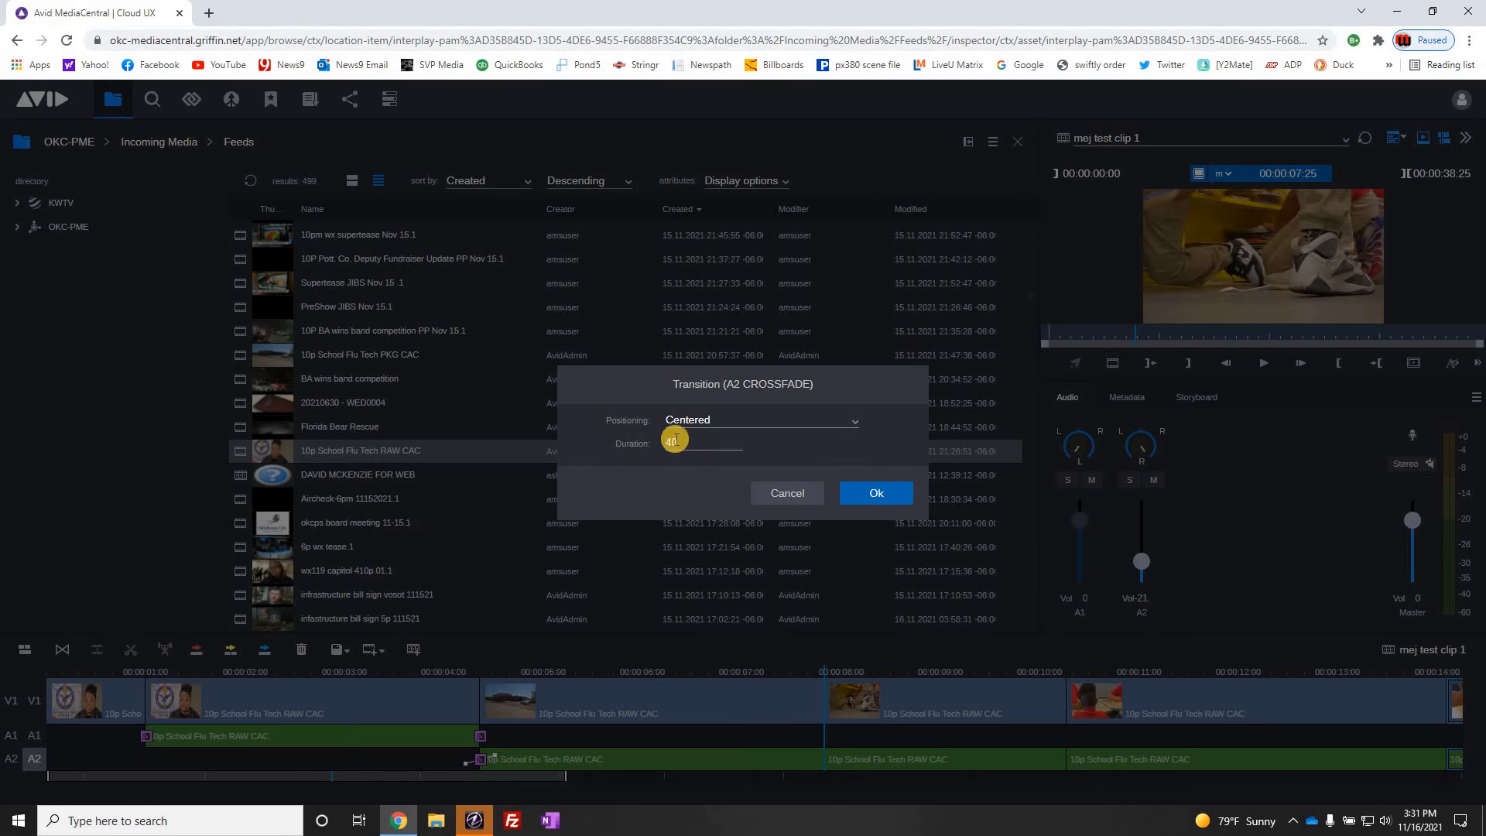
drag(676, 439, 628, 439)
text(10)
click(876, 493)
Step: Add a centered A2 crossfade with a duration of 10 at the cut at 00:00:10:08
click(1066, 671)
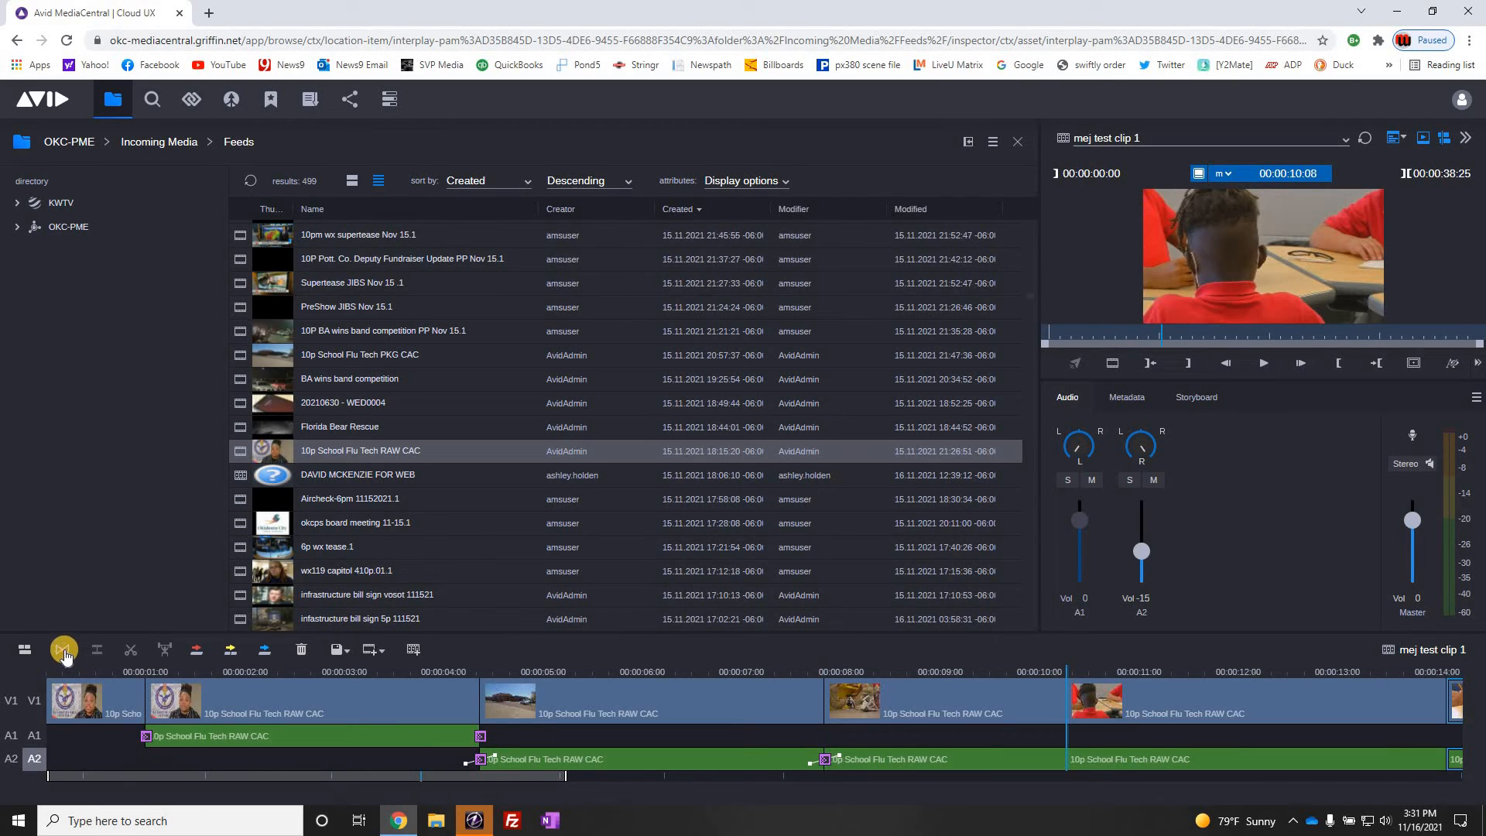
click(65, 653)
drag(707, 447, 582, 443)
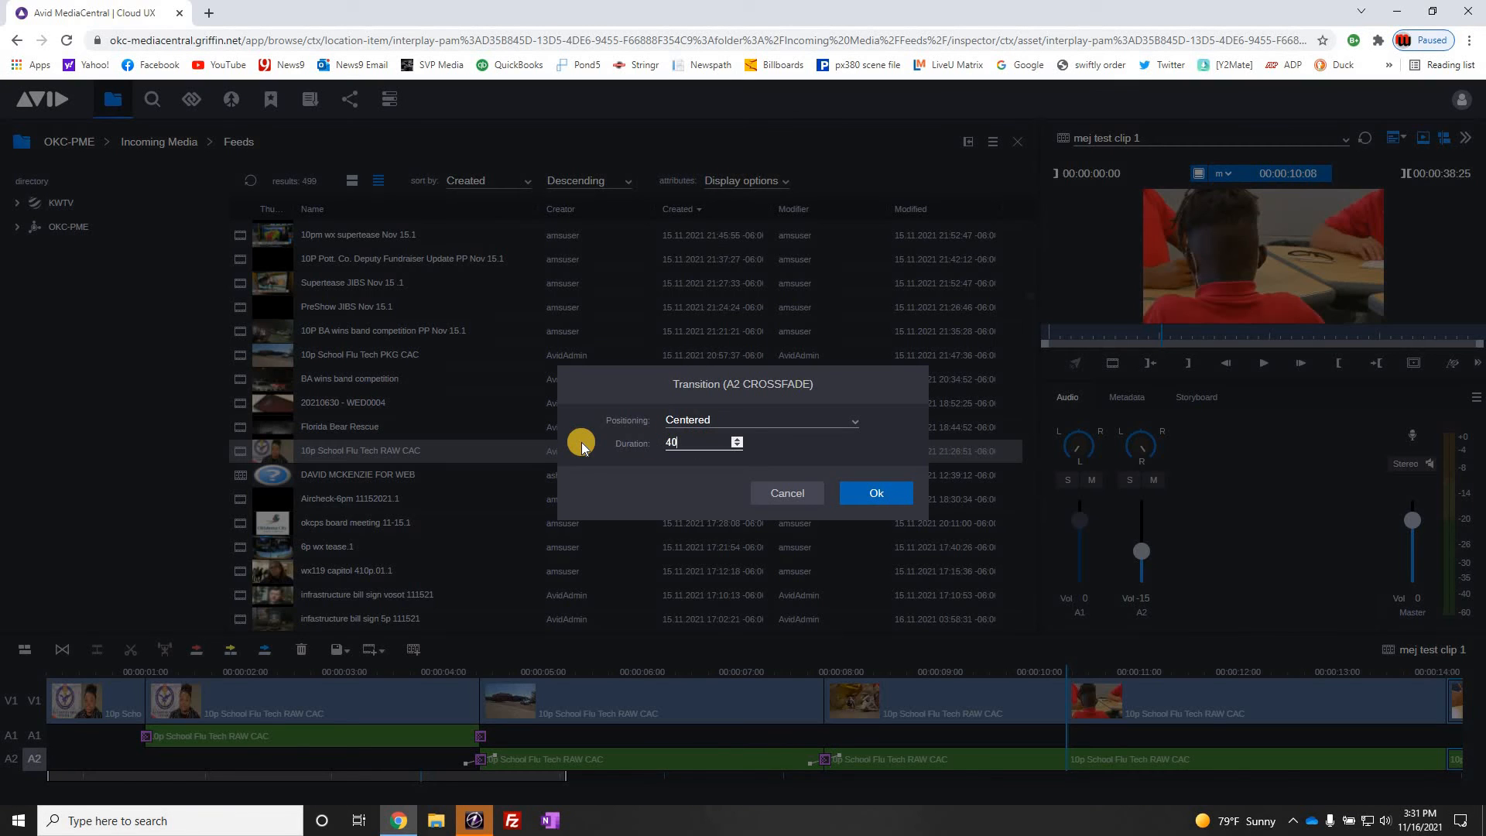
text(10)
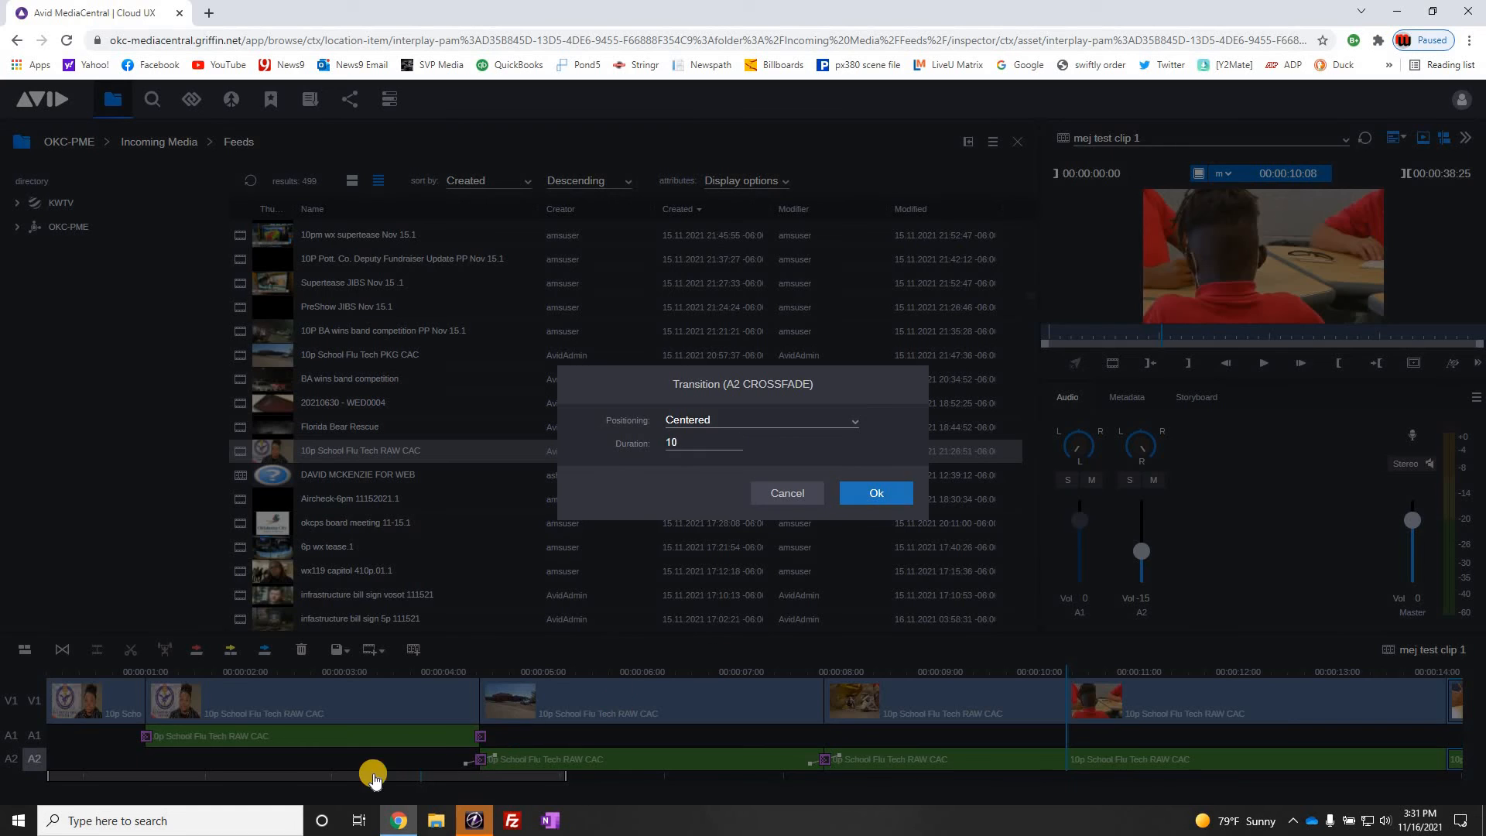
key(Return)
Step: Add a centered A2 crossfade with a duration of 10 at the cut into the bottle shot, 00:00:14:03
drag(373, 776, 639, 766)
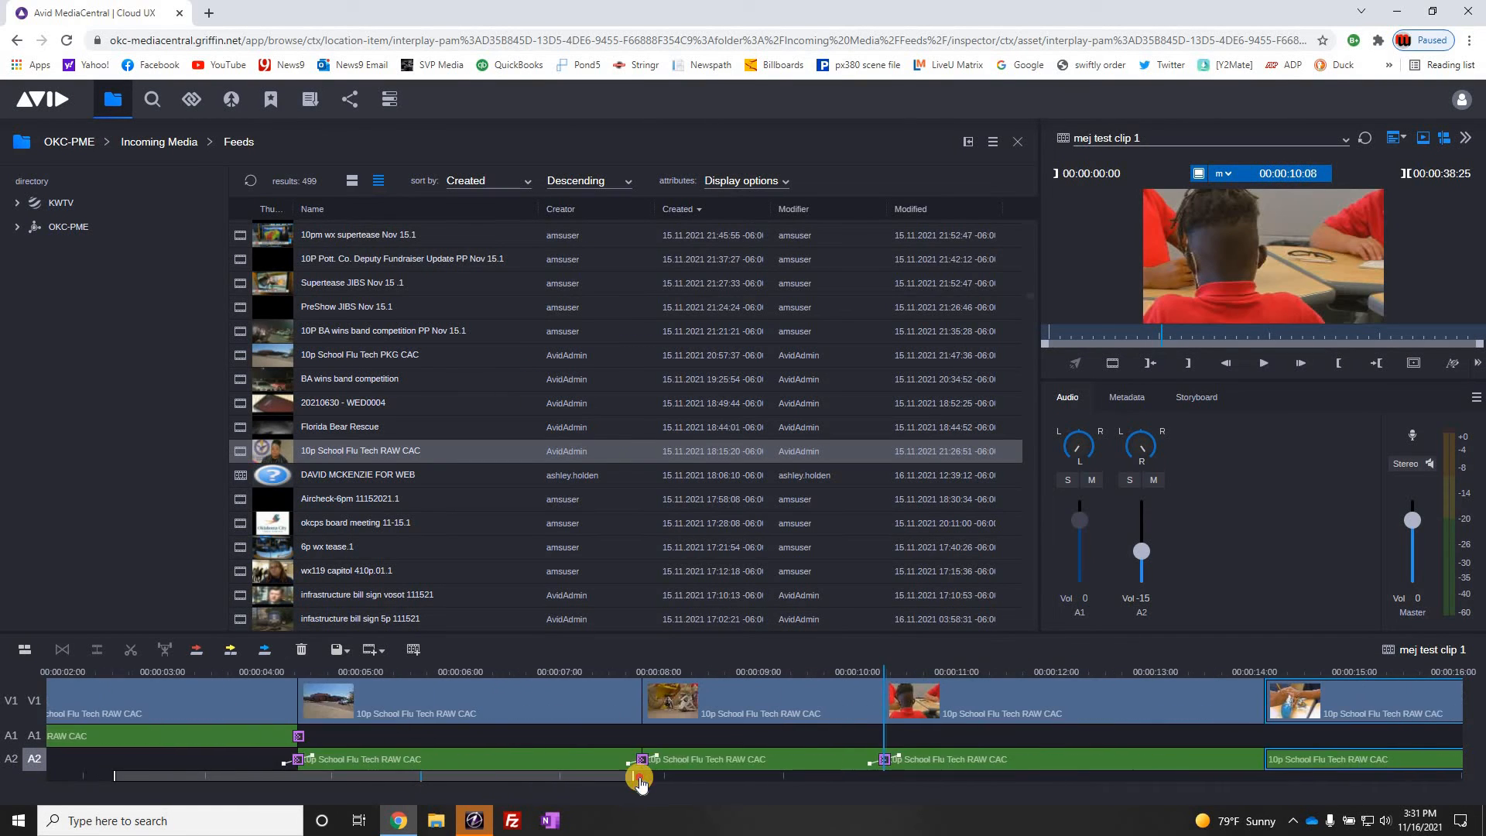
click(732, 666)
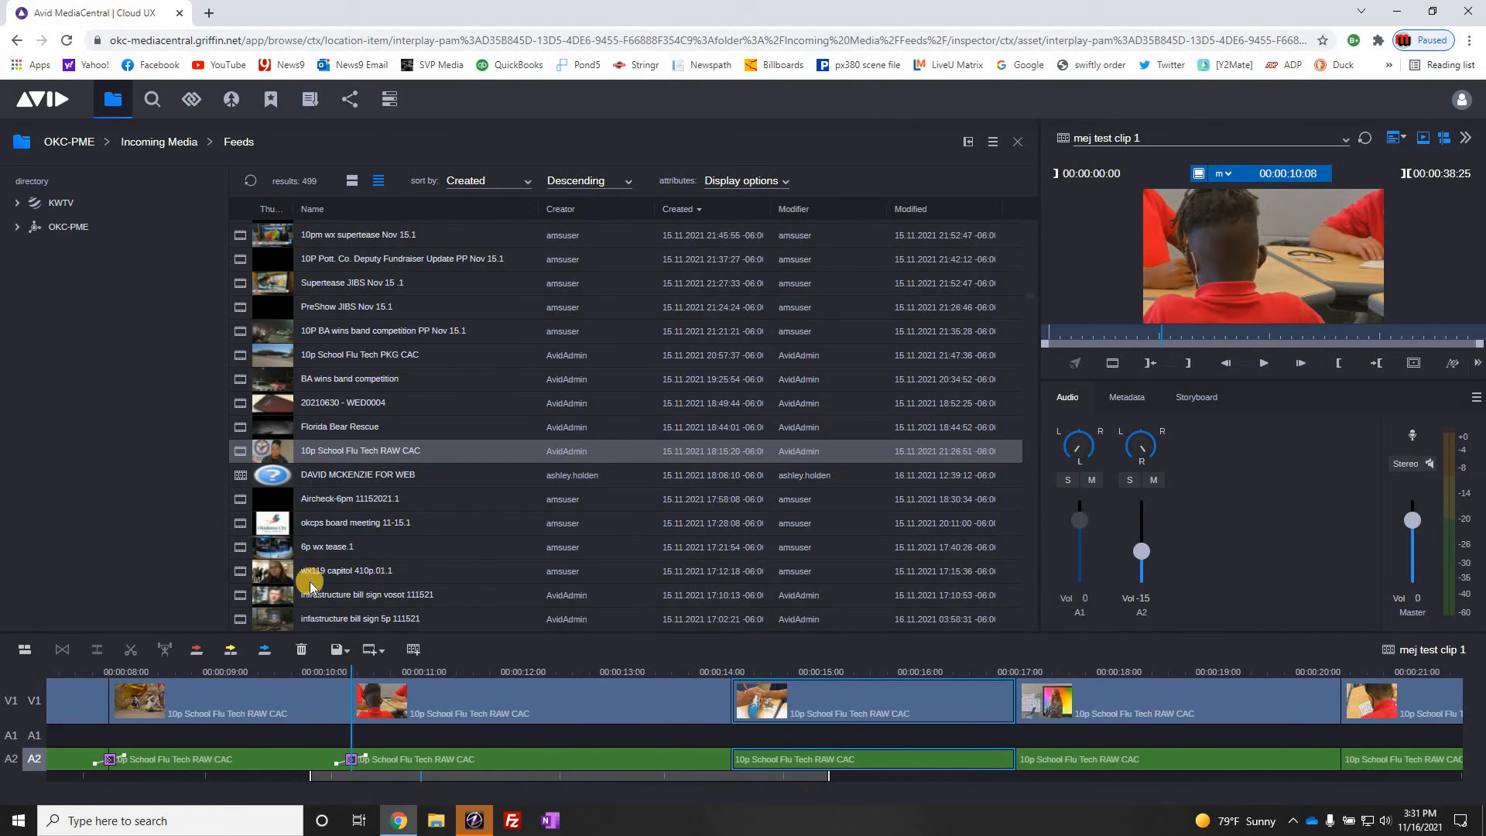
click(57, 652)
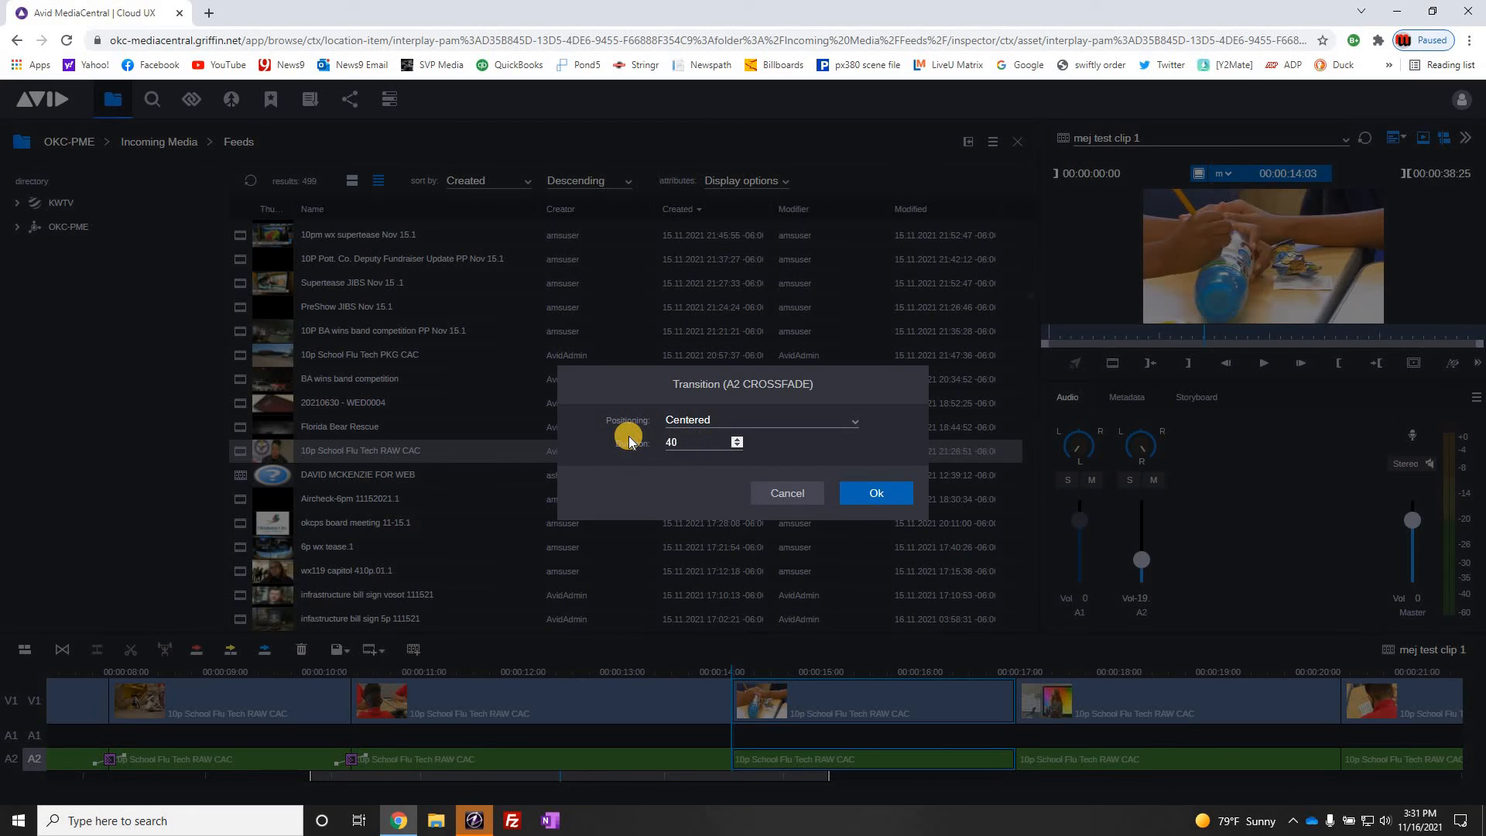
text(10)
click(869, 492)
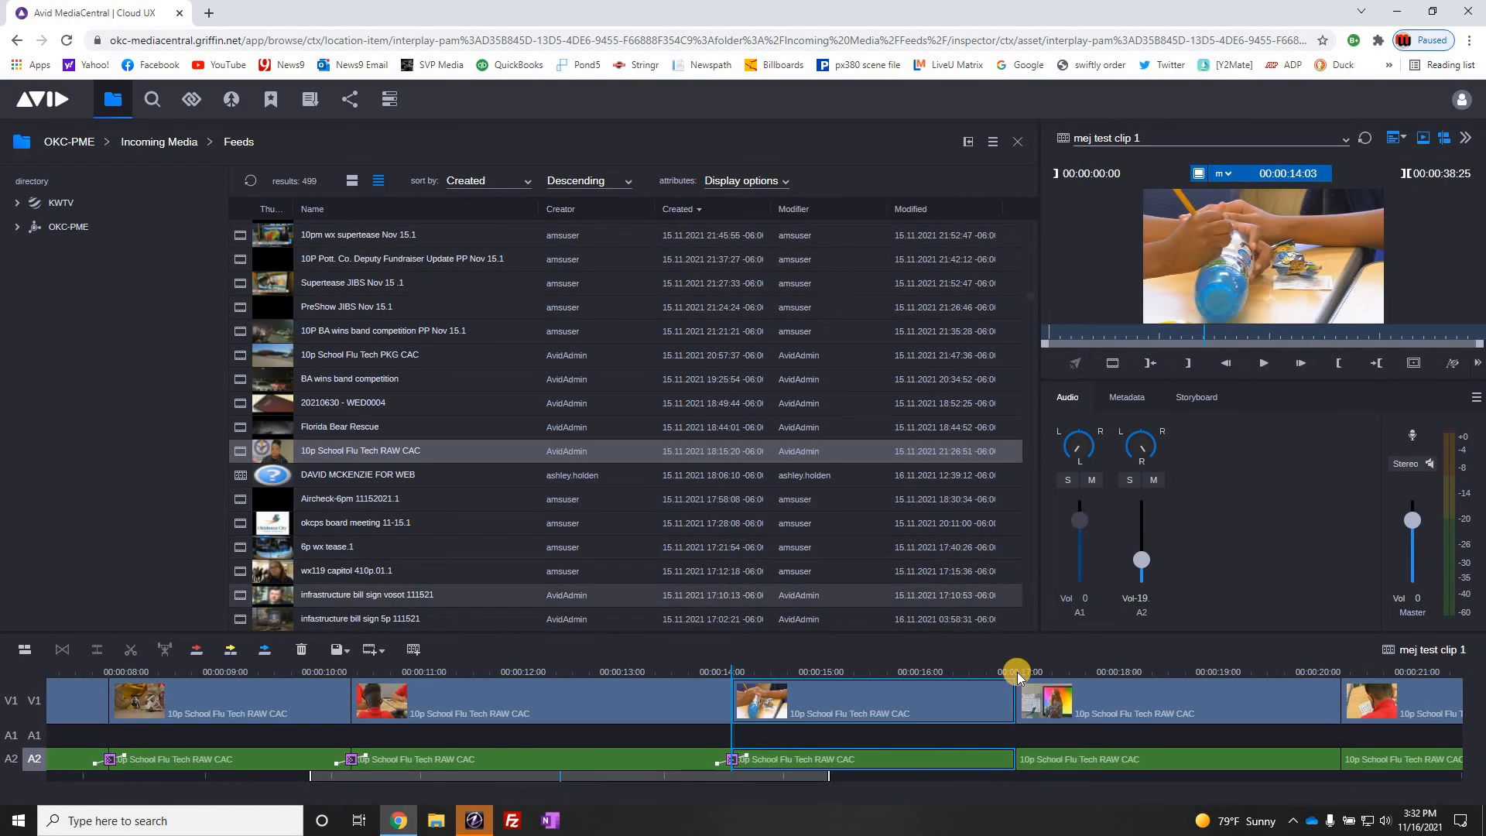
Step: Add a centered A2 crossfade with a duration of 10 at the bottle shot's end, 00:00:16:29
click(1017, 672)
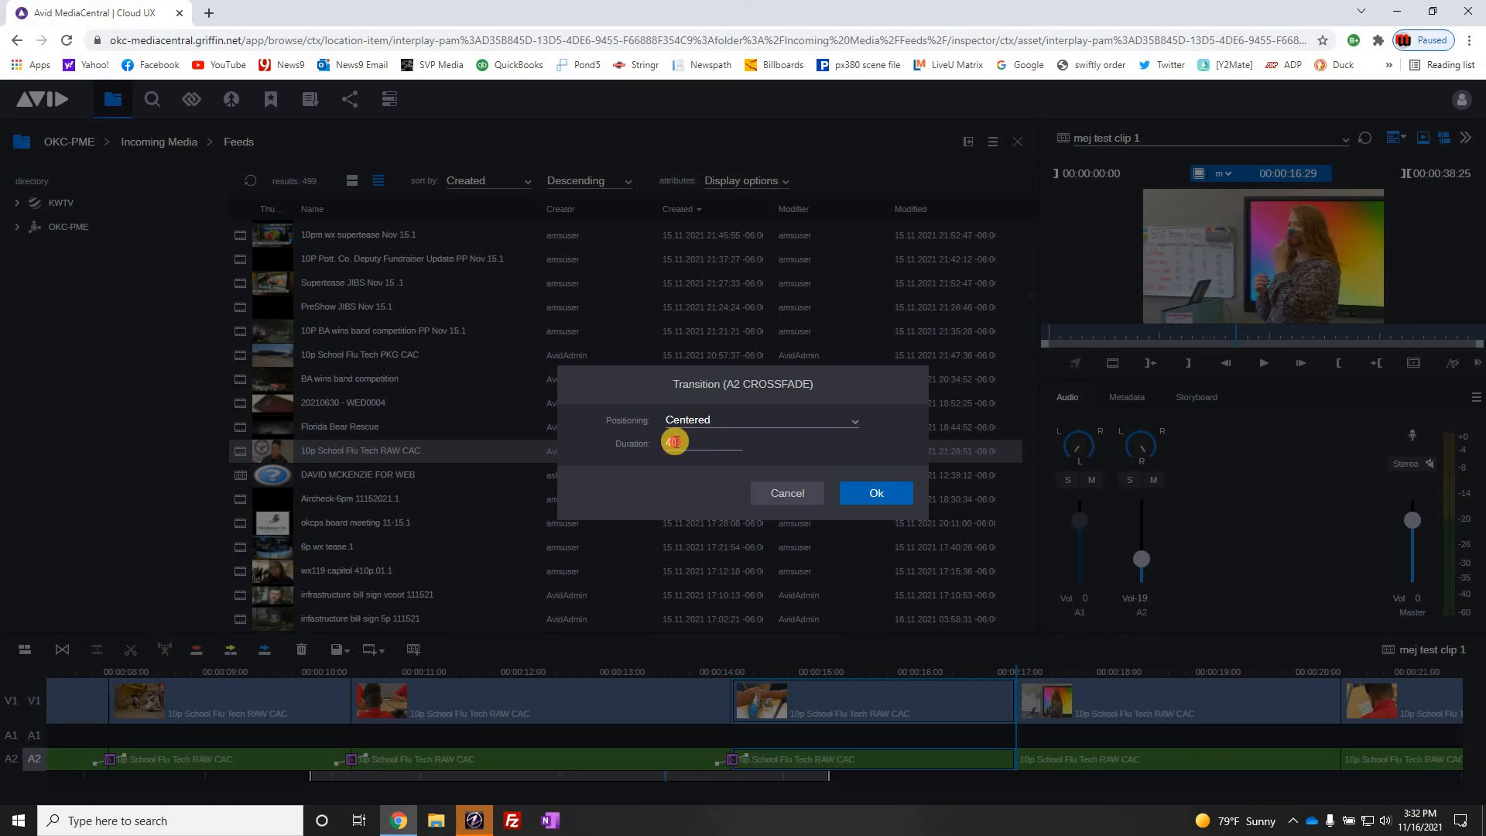
drag(678, 442, 621, 445)
text(10)
click(871, 491)
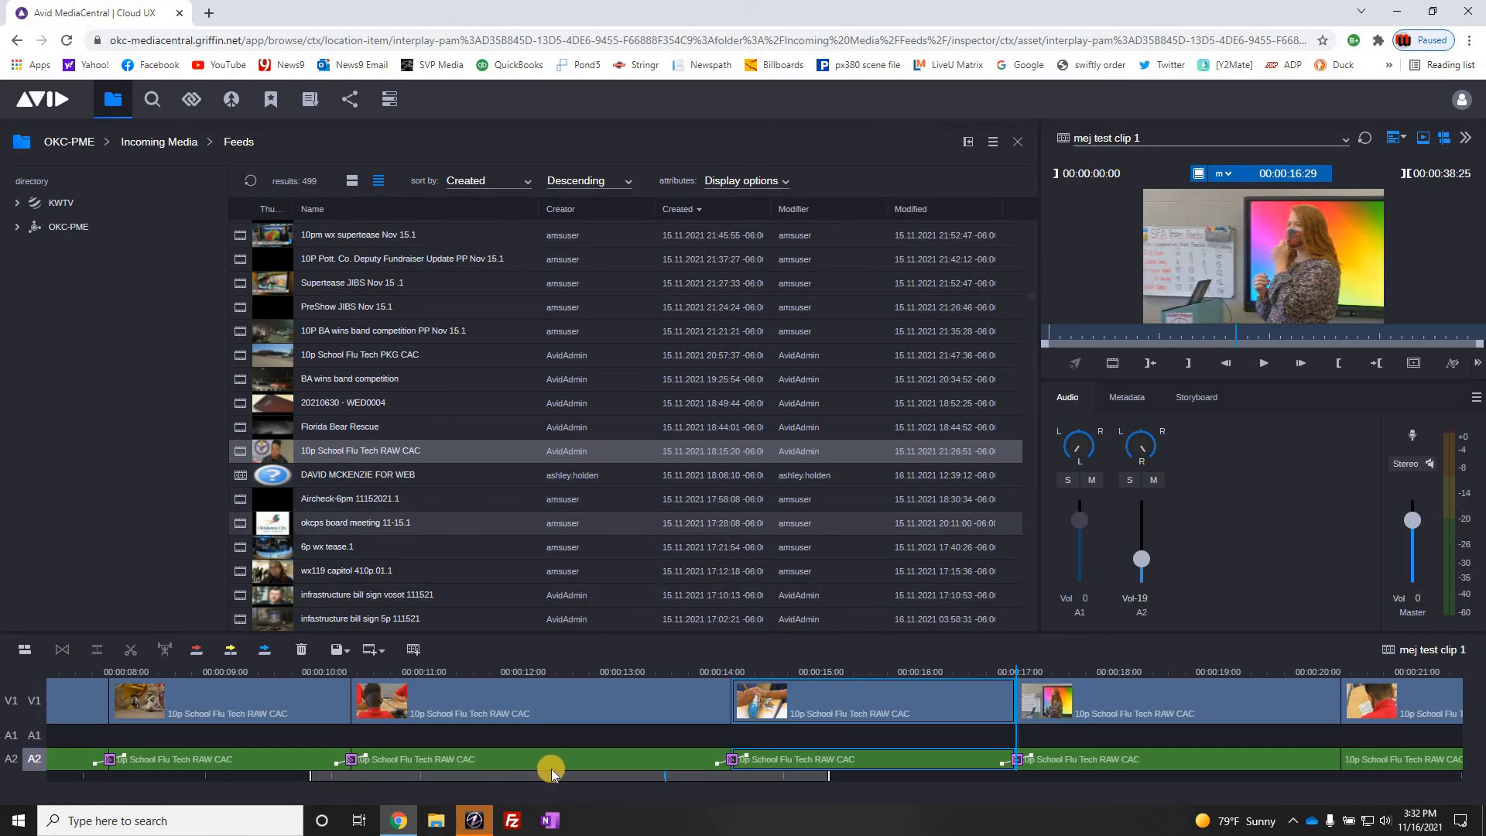
Step: Add a centered A2 crossfade at the cut into the last shot, 00:00:20:07, as short as the previous ones
drag(563, 780, 741, 775)
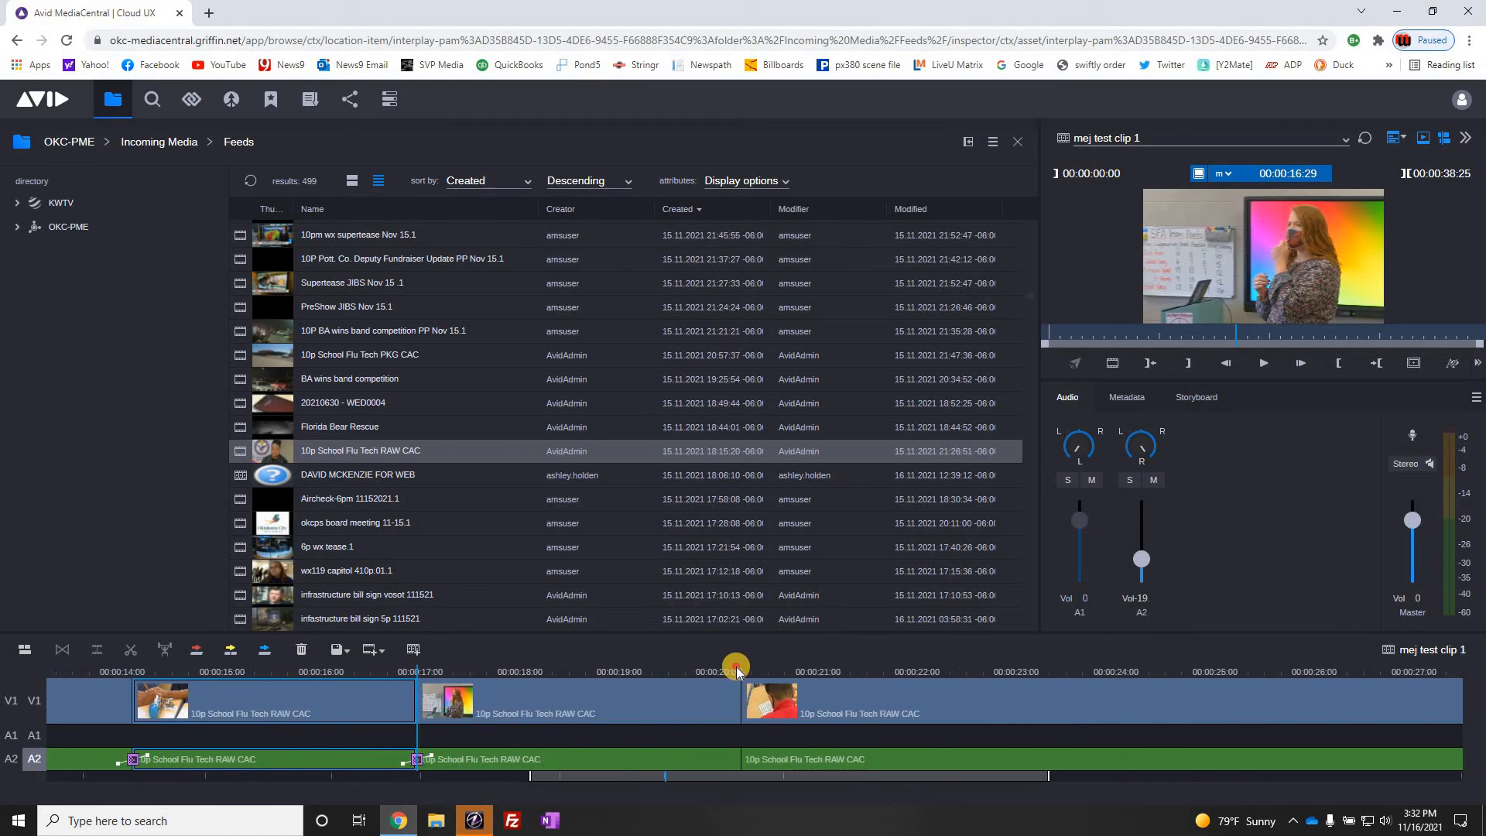
key(s)
click(57, 650)
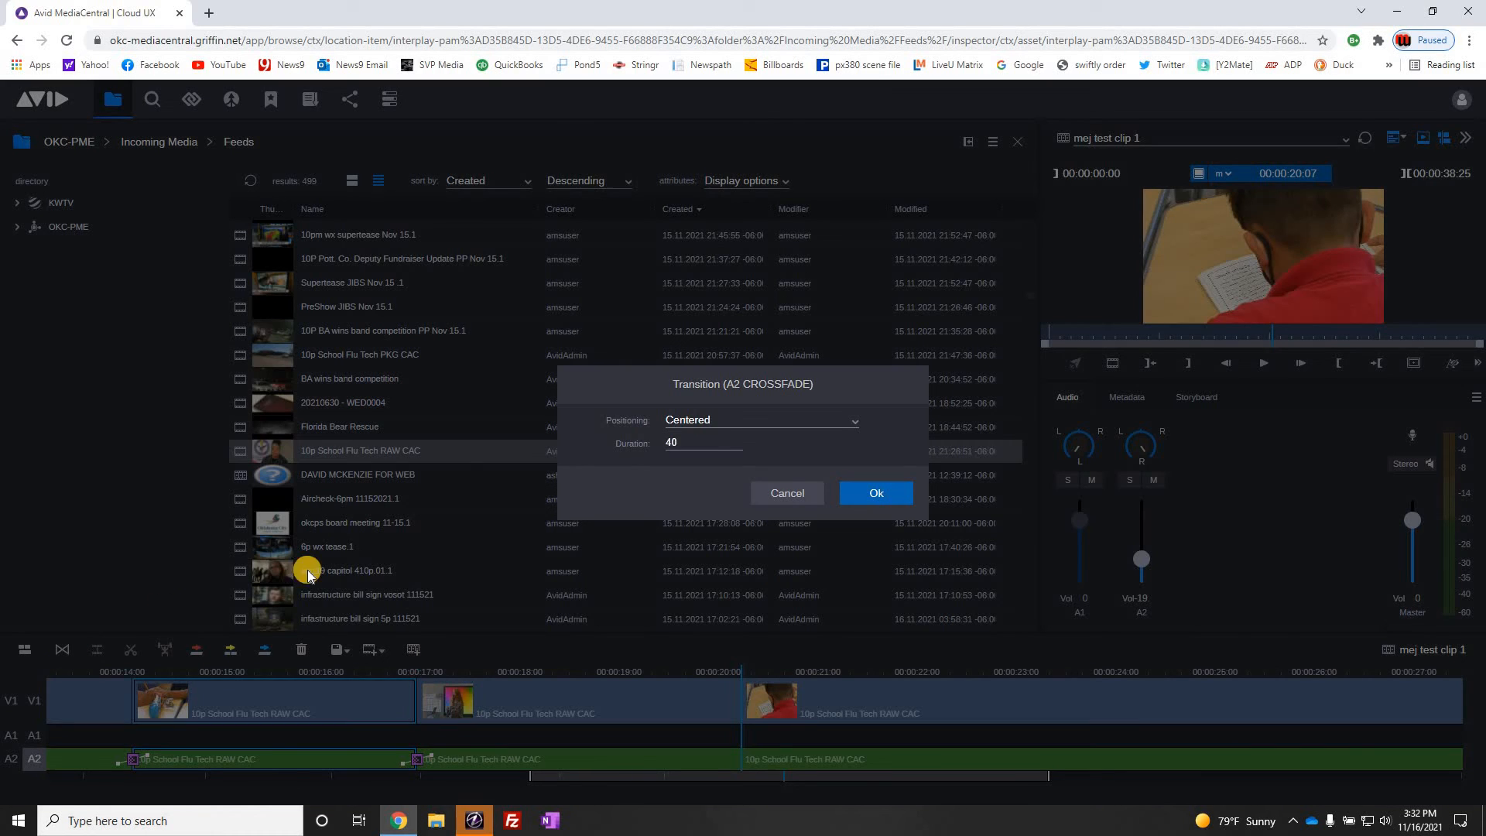
drag(693, 447, 616, 447)
click(870, 491)
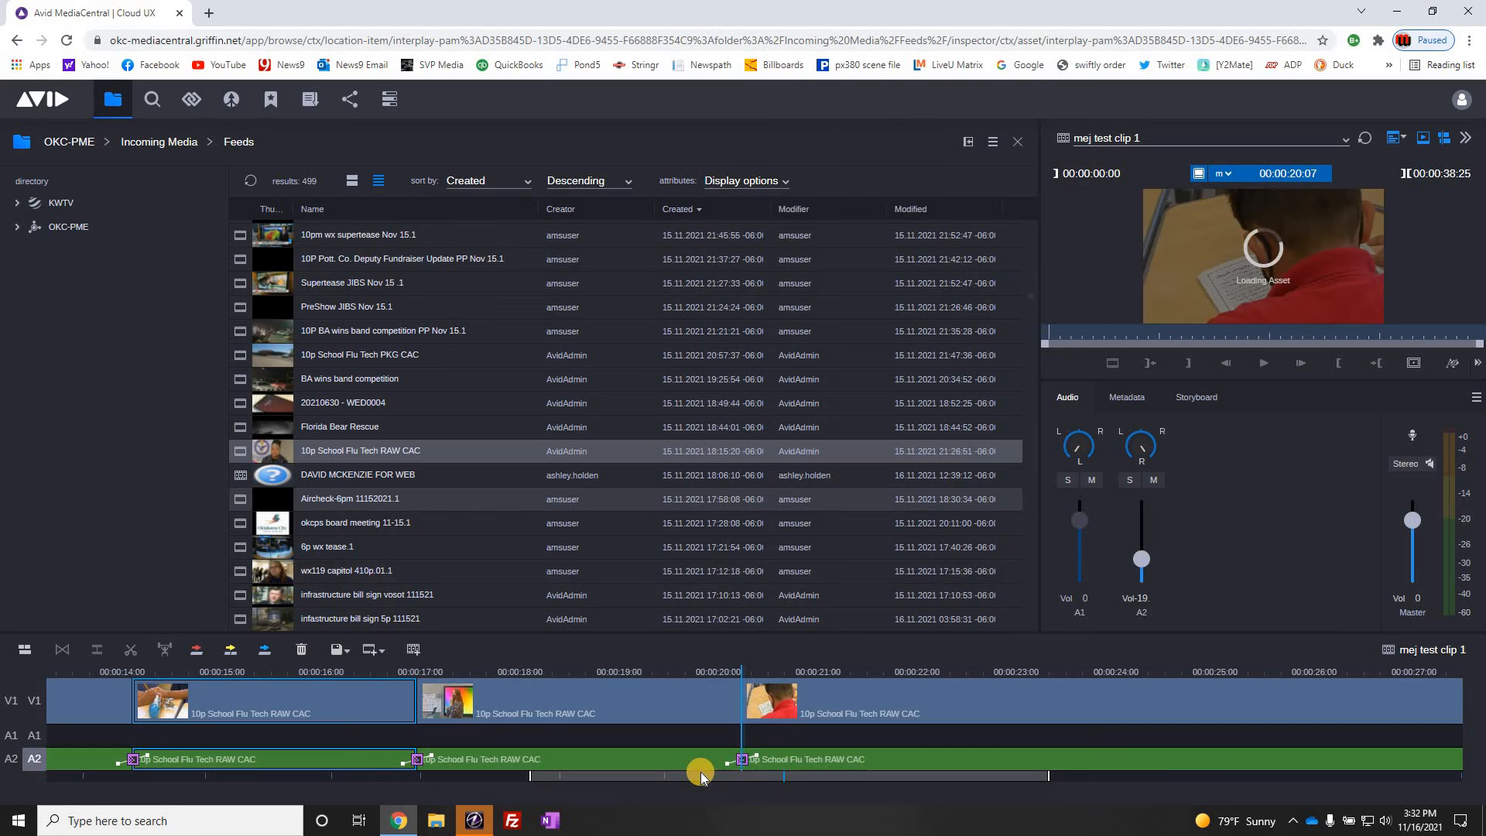
Step: Fit the whole sequence in the timeline and play it from the start until just past the last cut, about 00:00:22:04
drag(854, 774, 1339, 754)
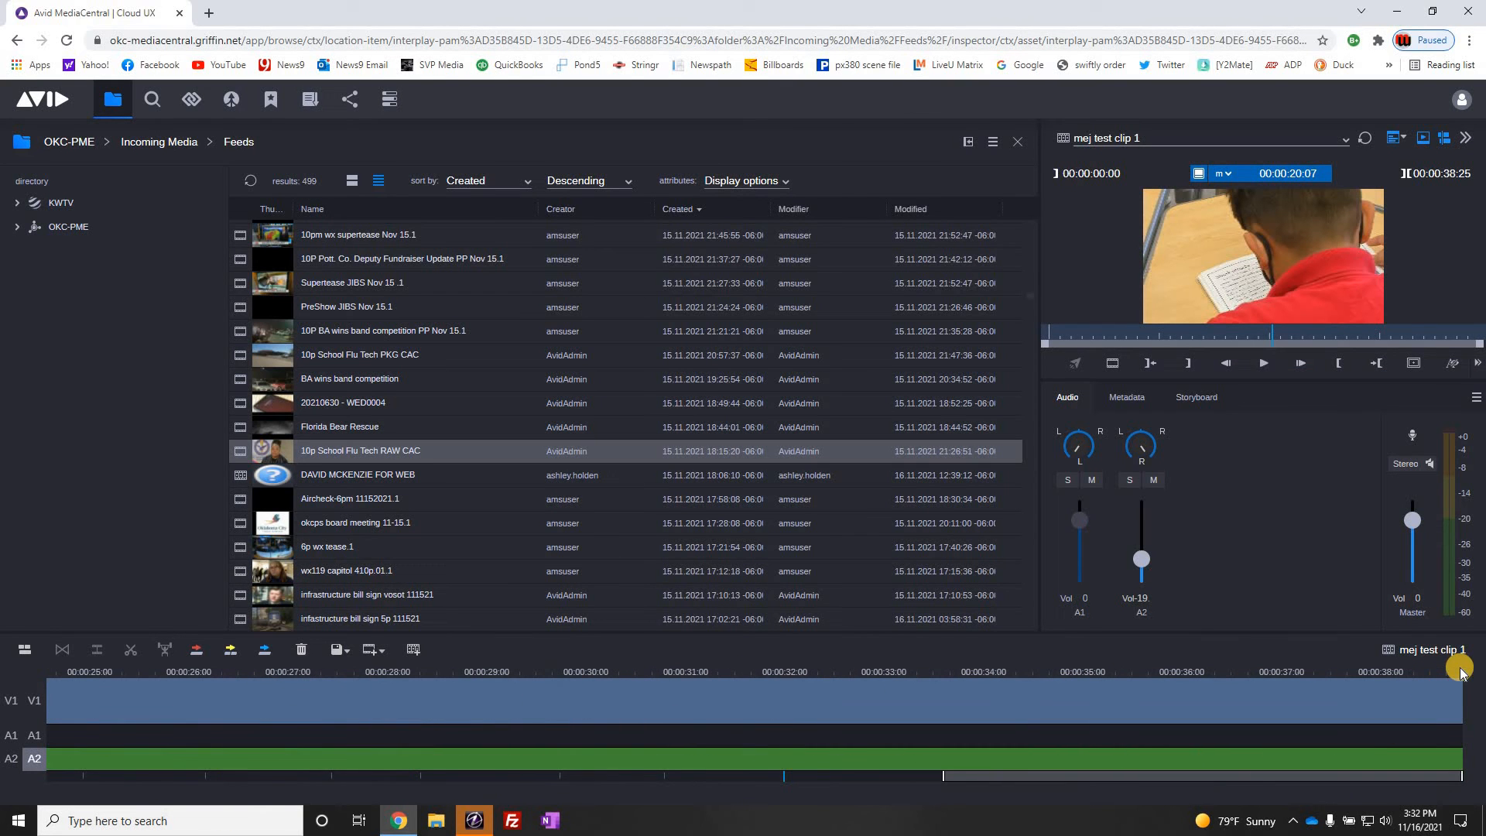
drag(1268, 776, 170, 829)
drag(562, 776, 1459, 774)
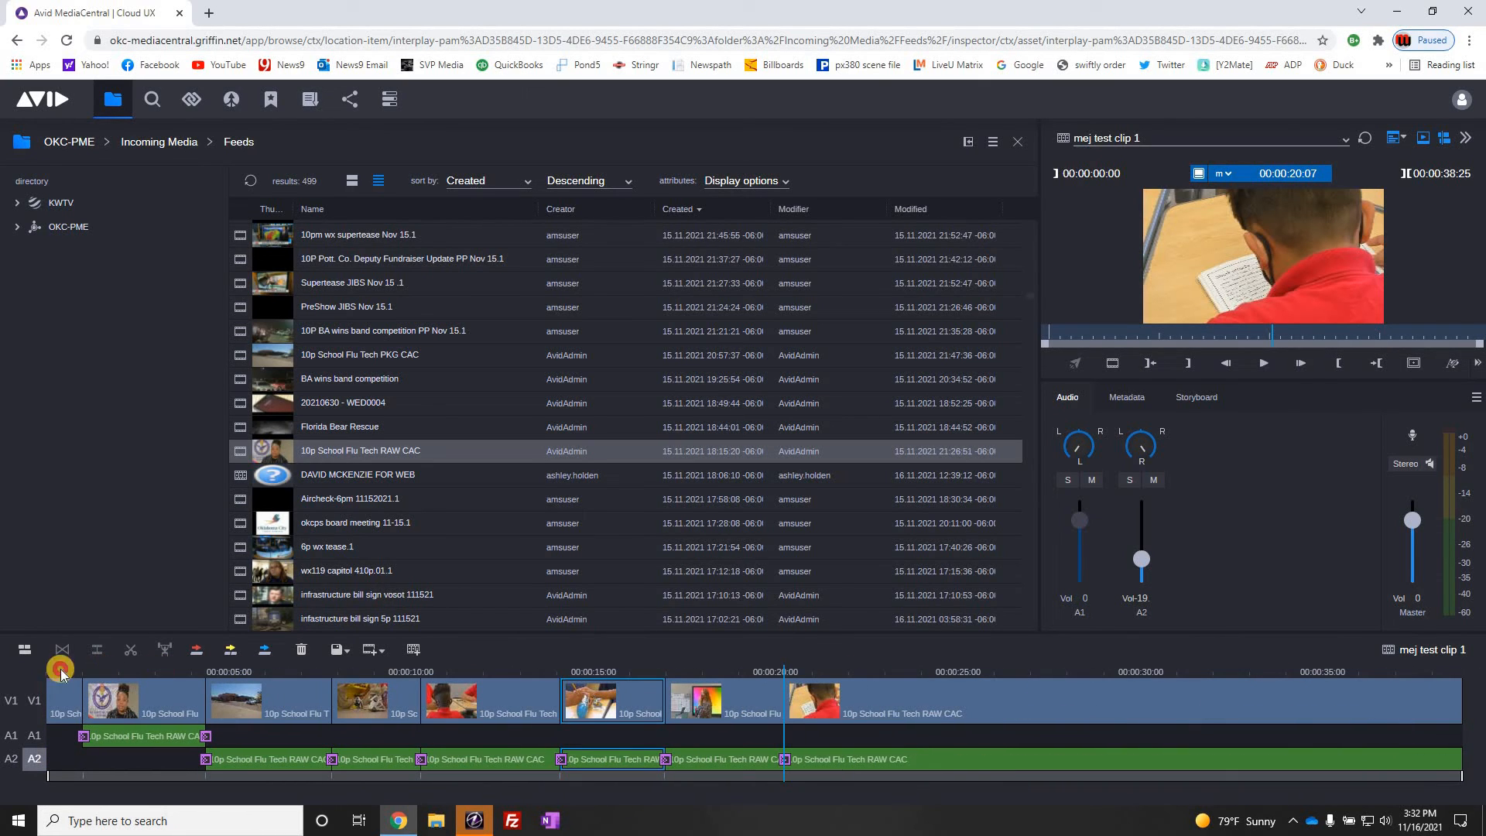
click(48, 700)
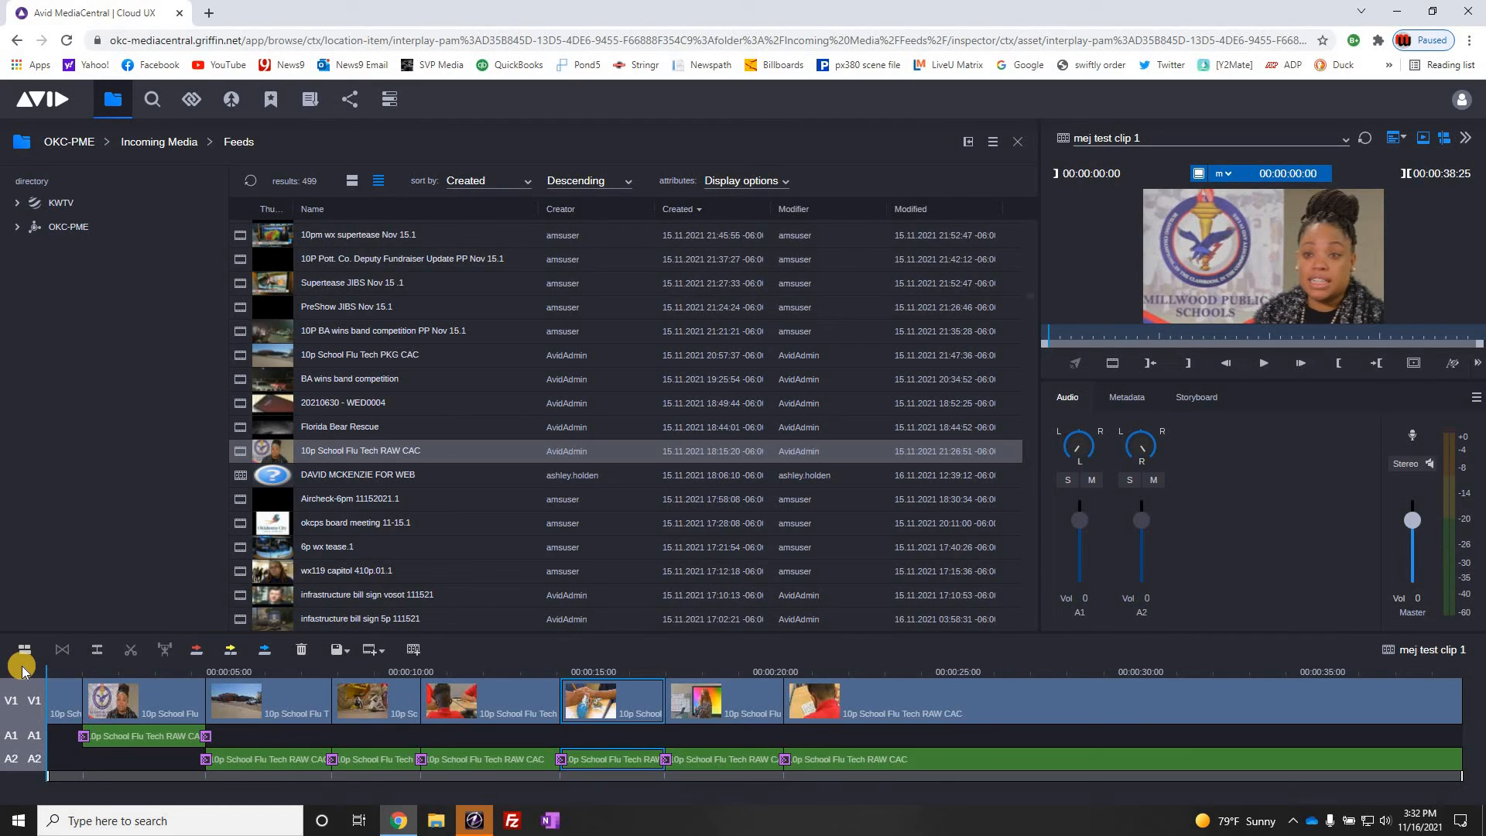
key(space)
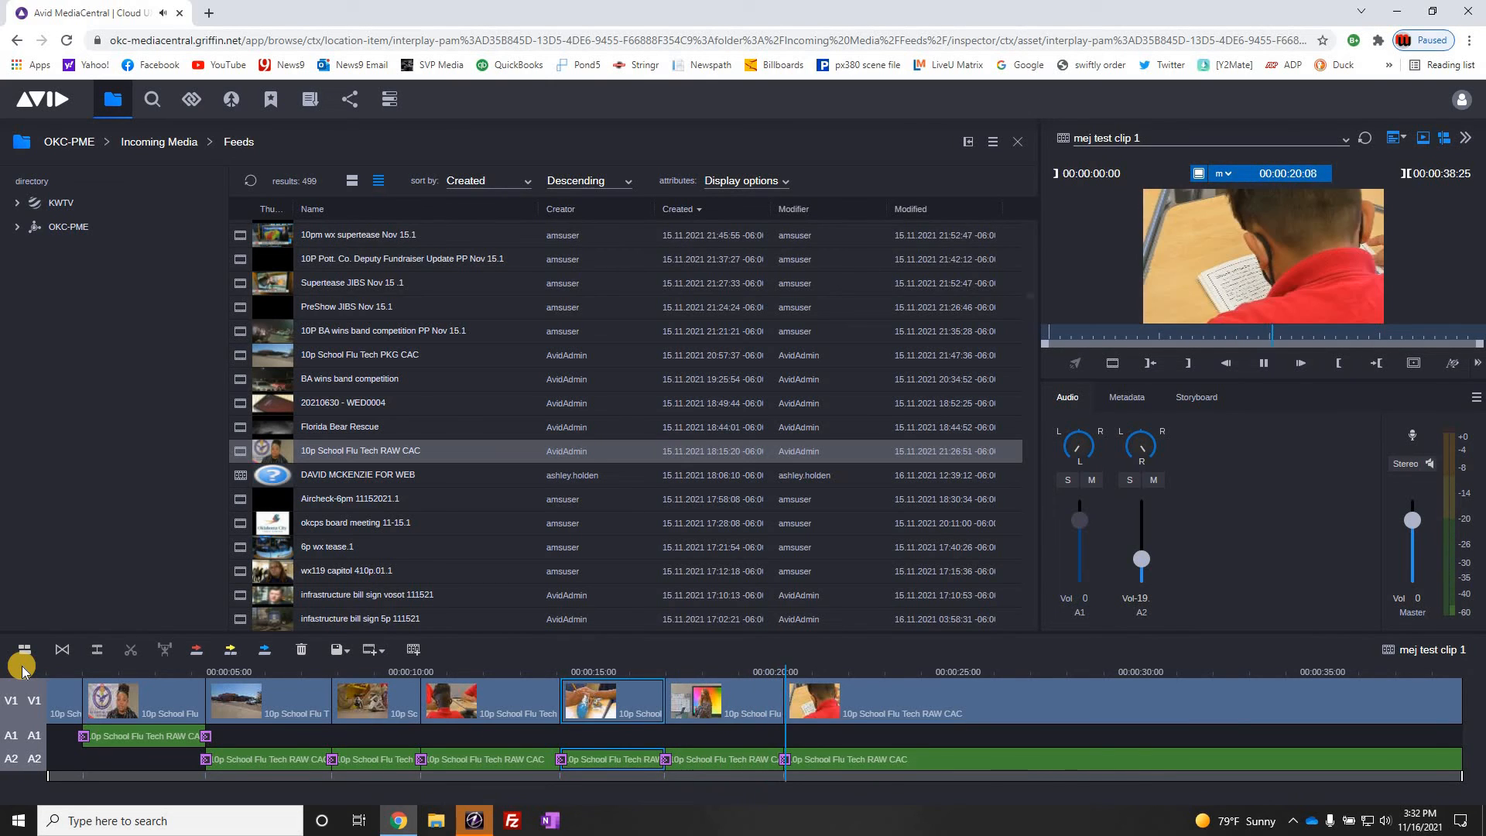
key(space)
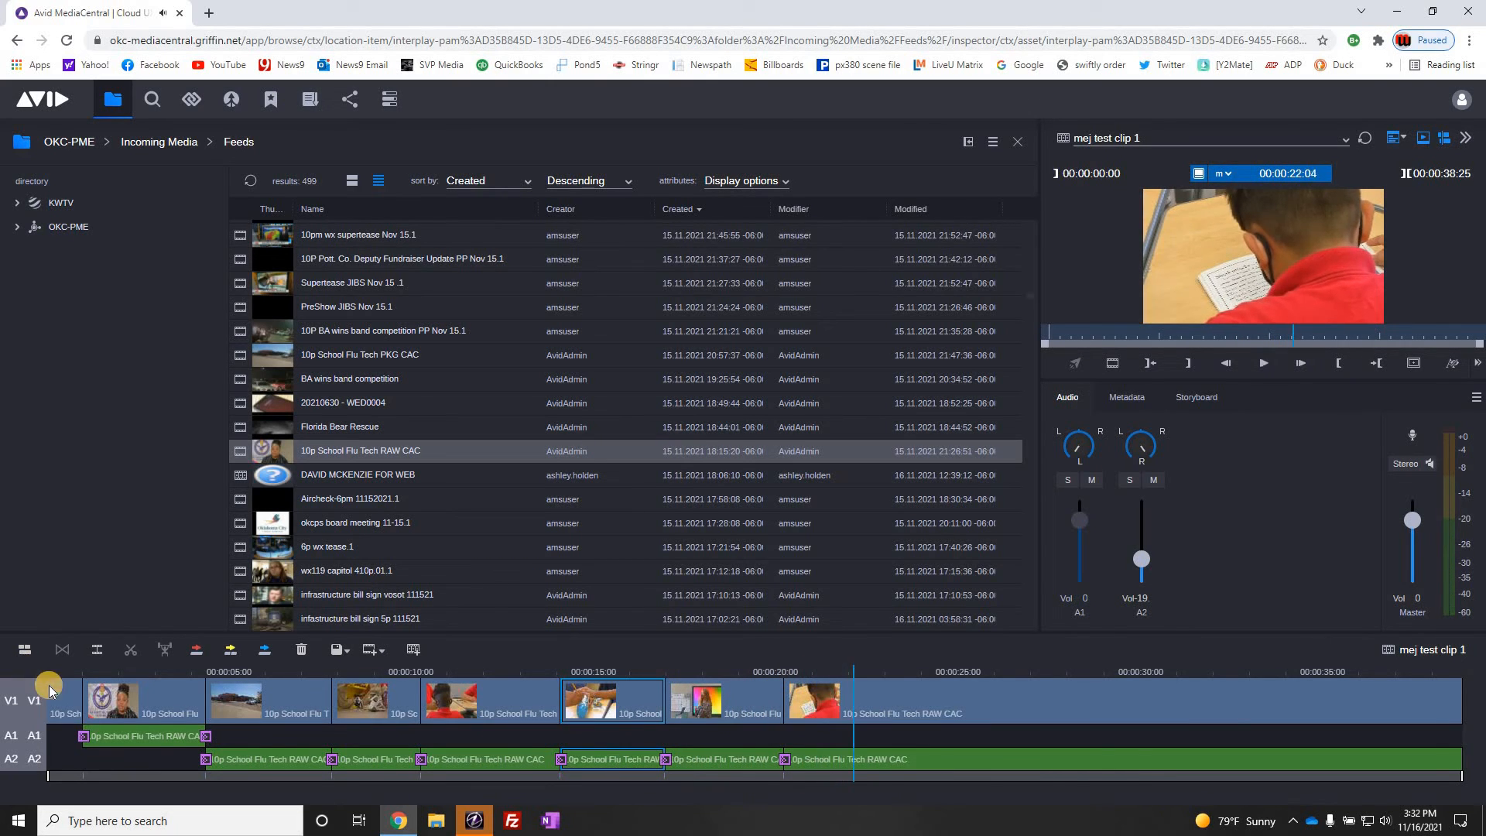
Step: Save the sequence and park the playhead at its start, 00:00:00:00
click(43, 670)
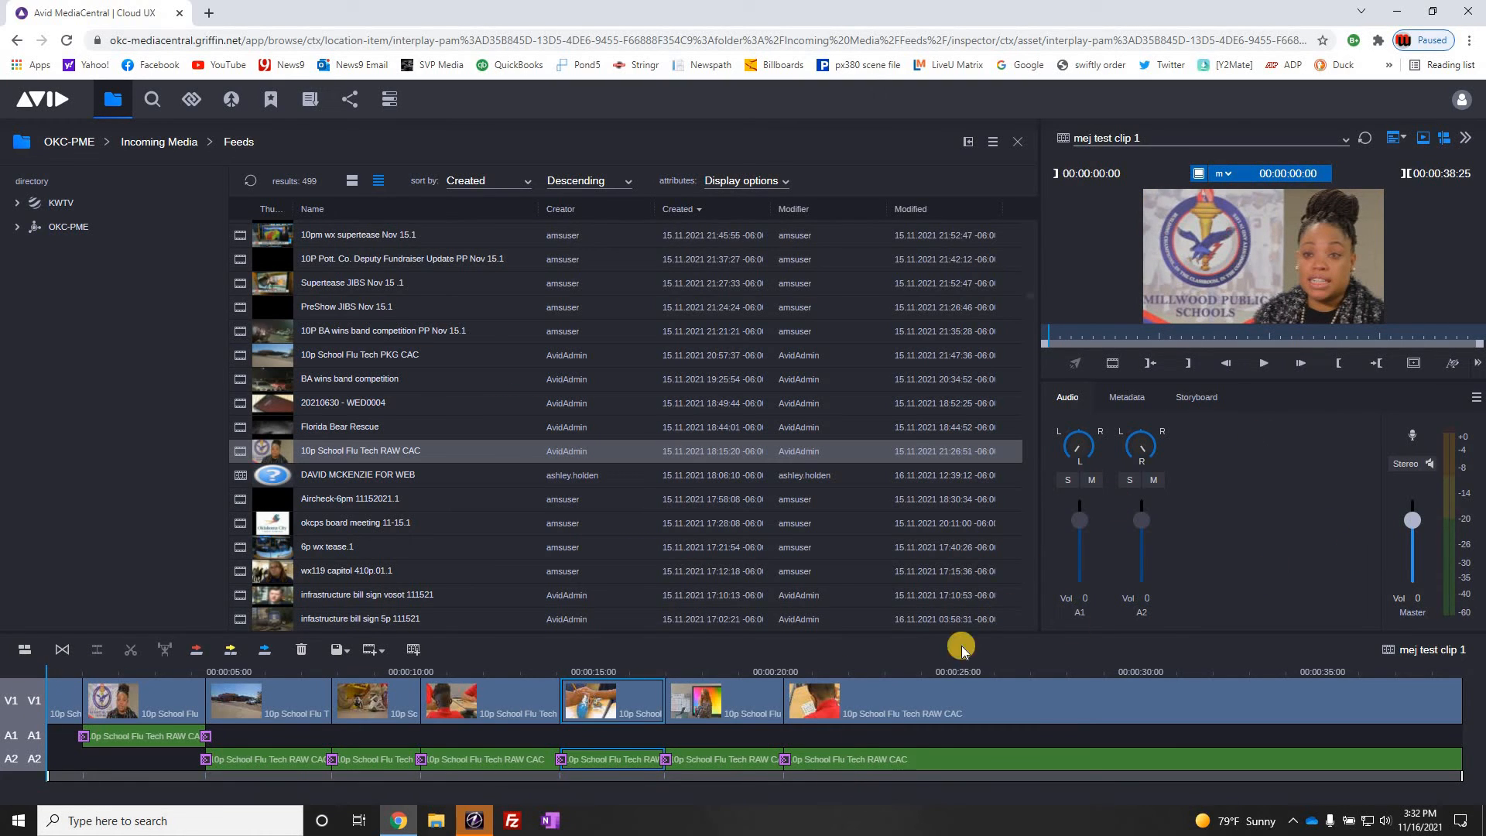
drag(82, 670, 25, 672)
click(341, 650)
drag(1094, 333, 1037, 332)
key(space)
click(1035, 341)
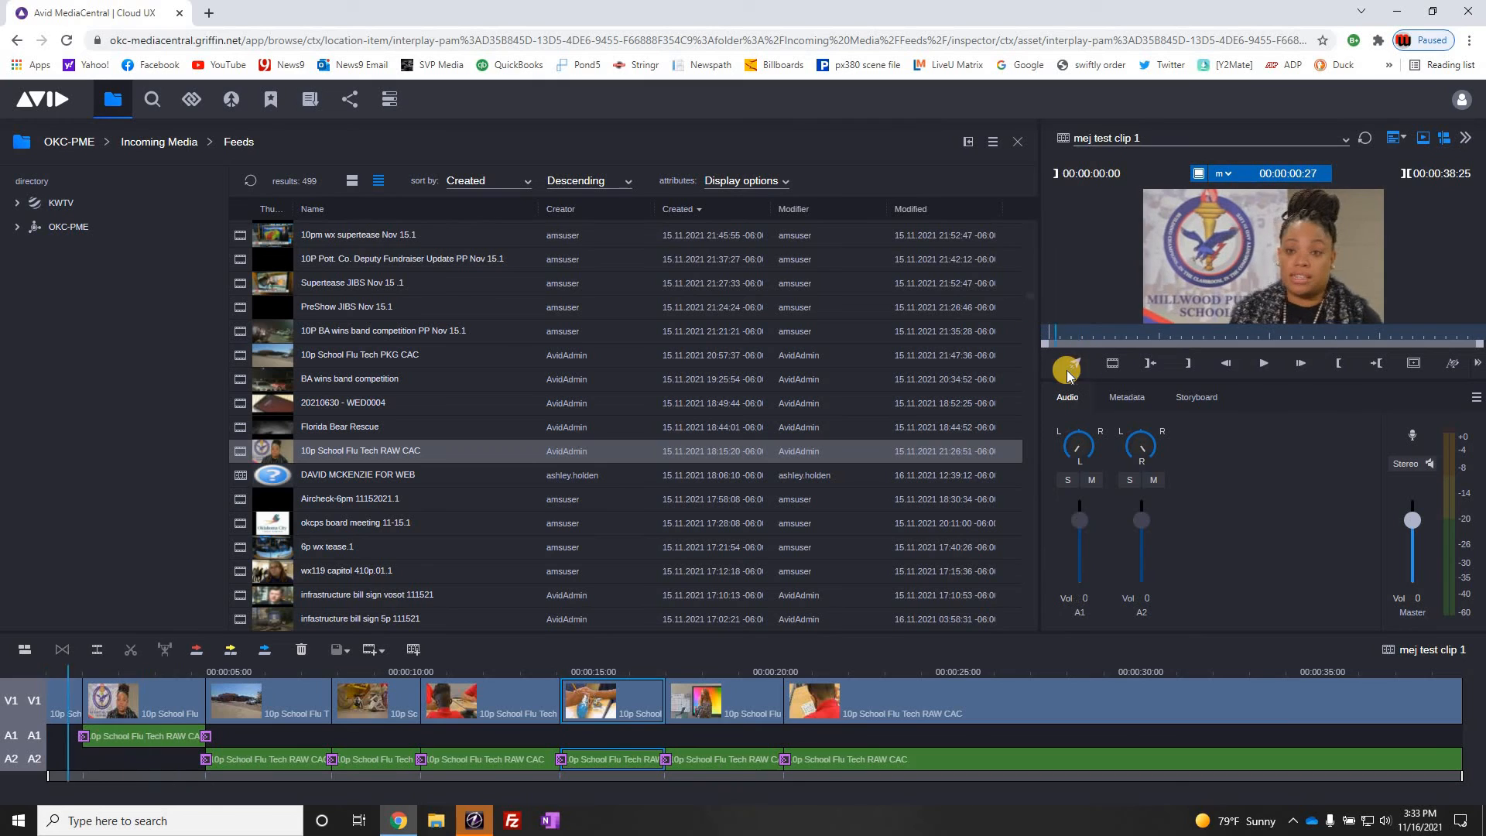
Step: Send the sequence to playback with the To Airspeed profile and the video ID 1132021HNZ
click(1075, 366)
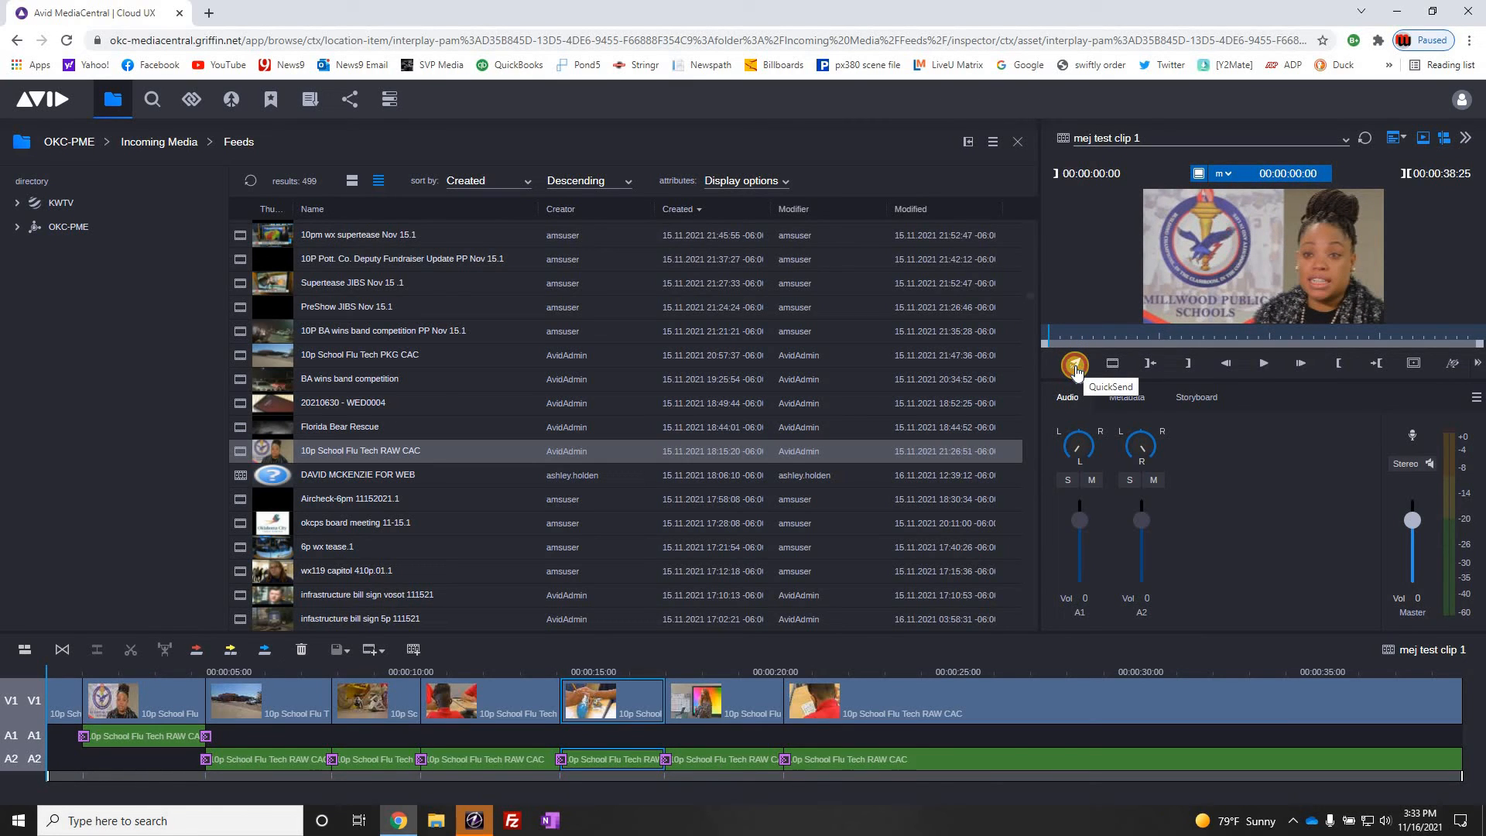
click(1076, 367)
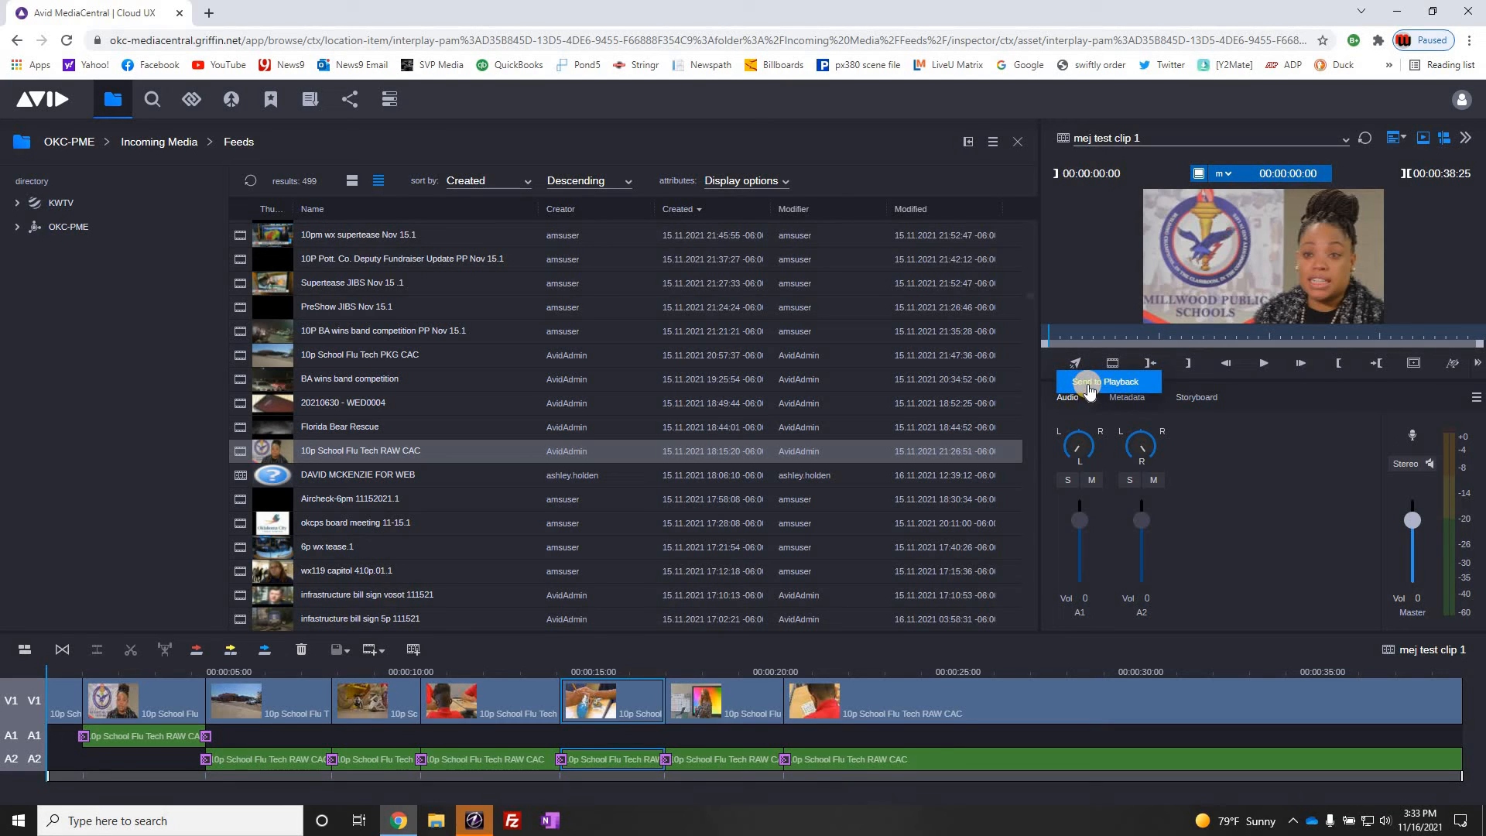
click(1088, 383)
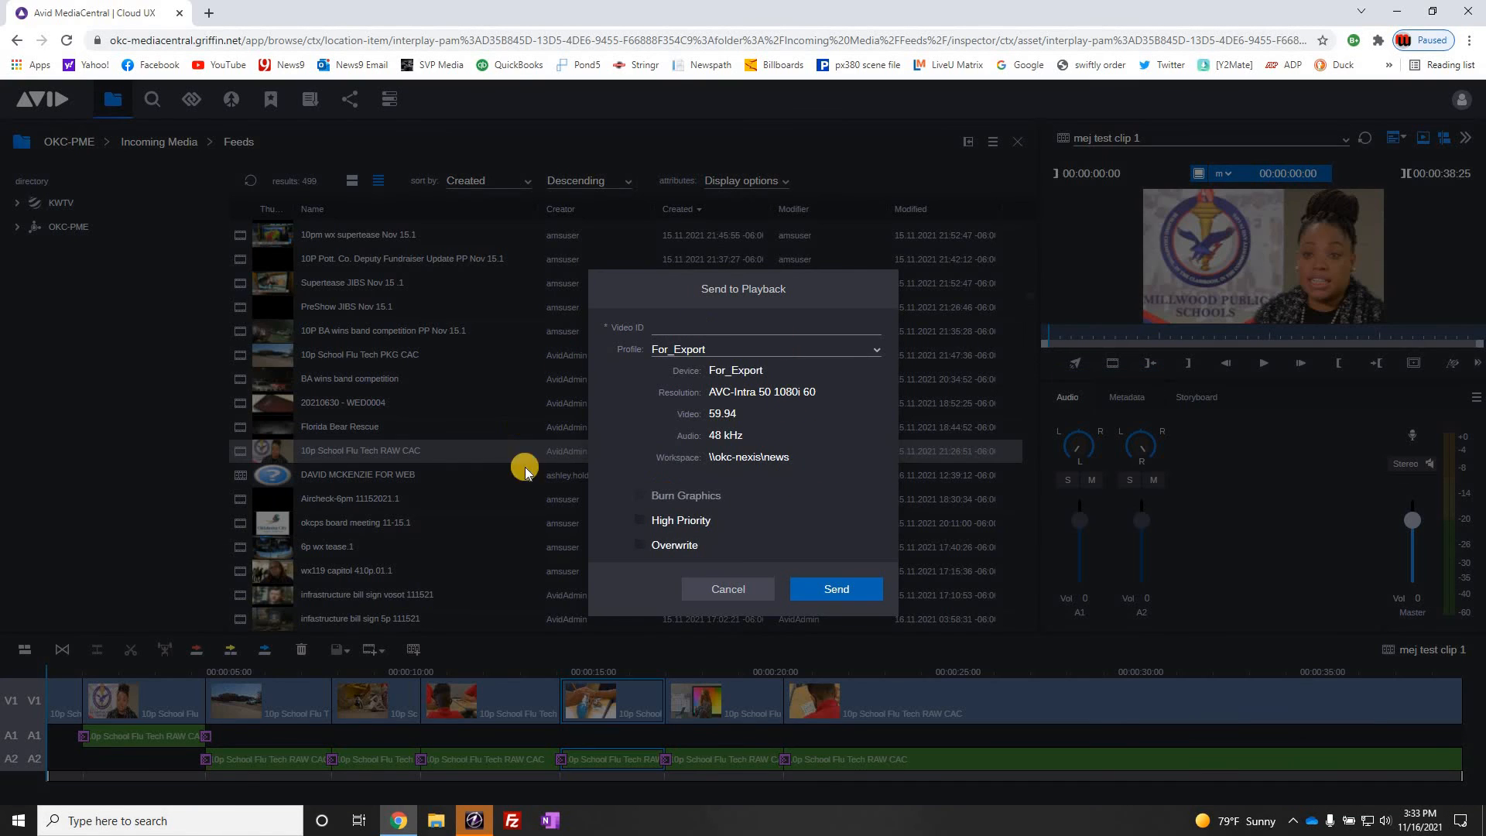
click(876, 352)
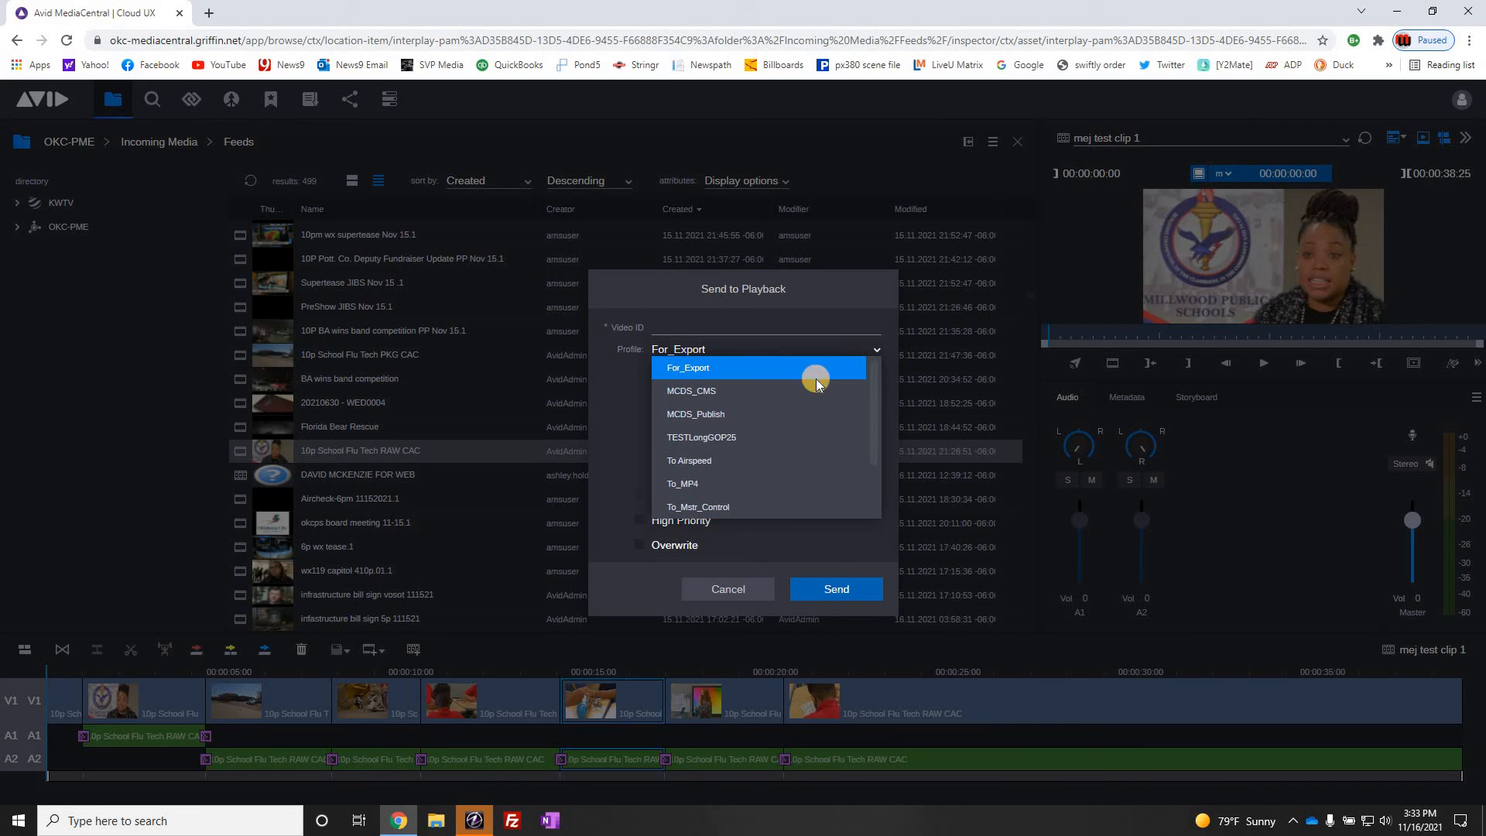
click(684, 462)
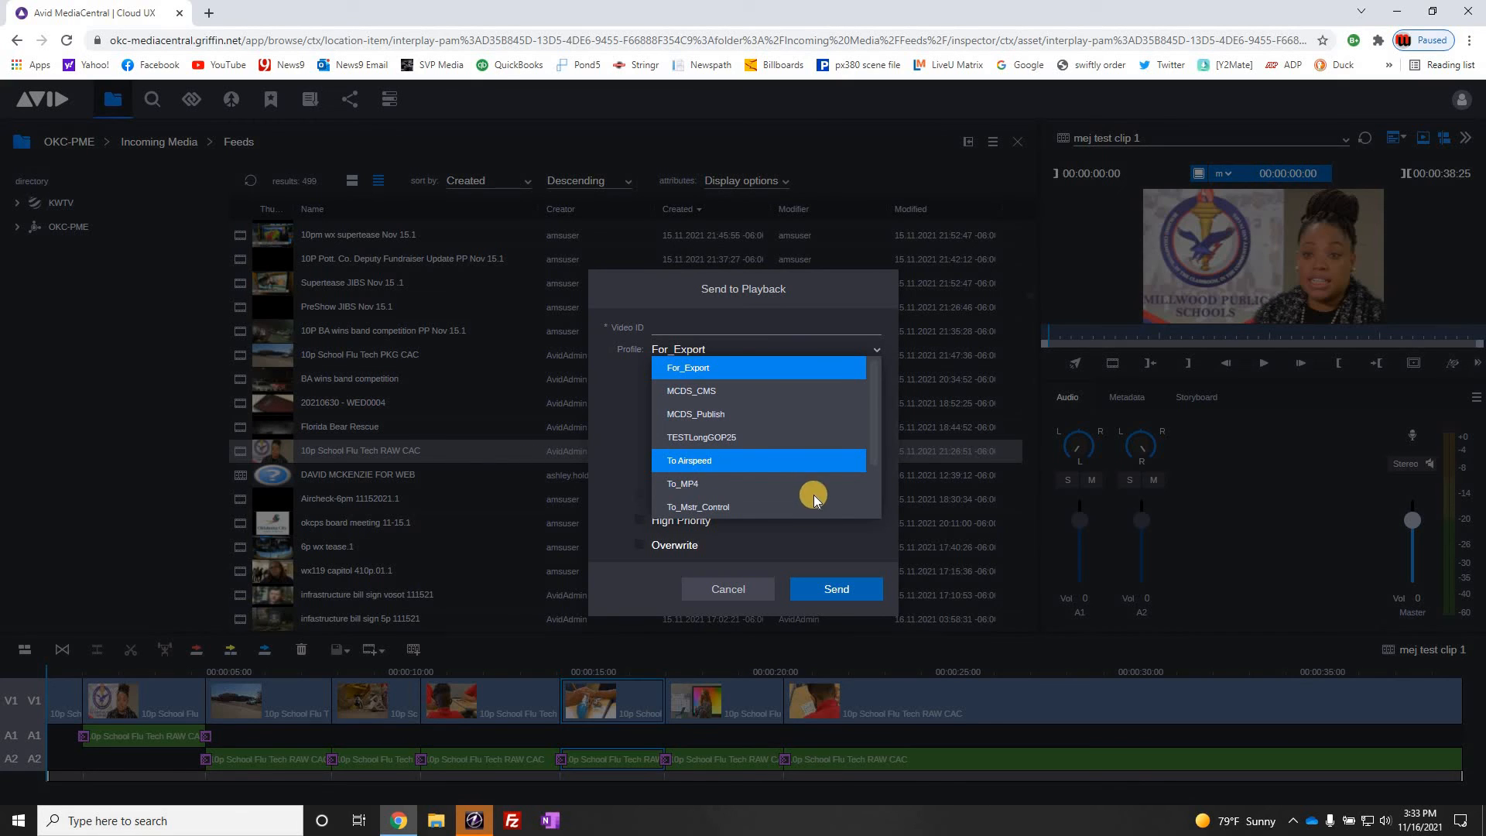
click(706, 325)
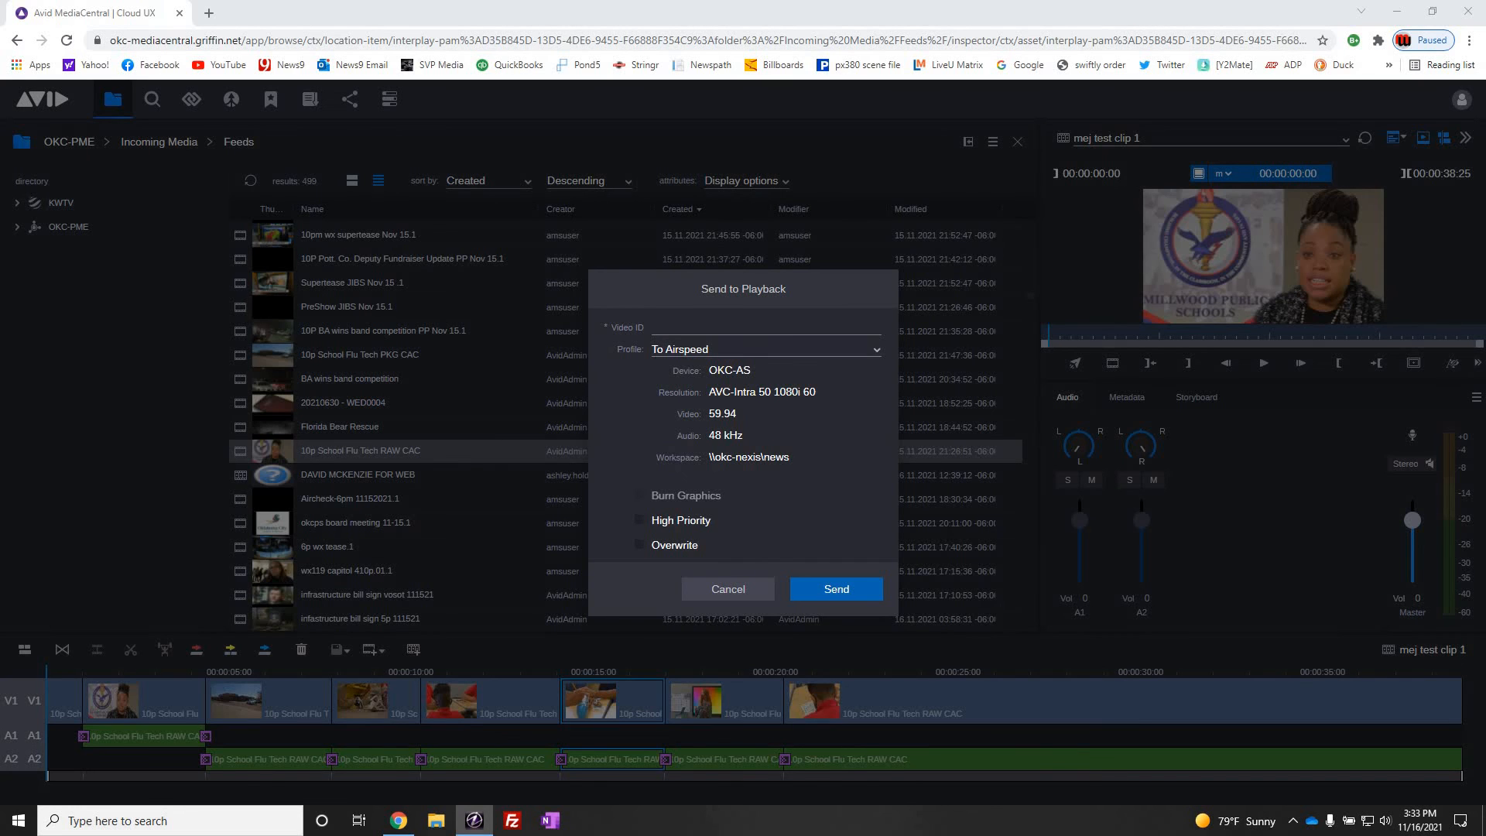
click(689, 323)
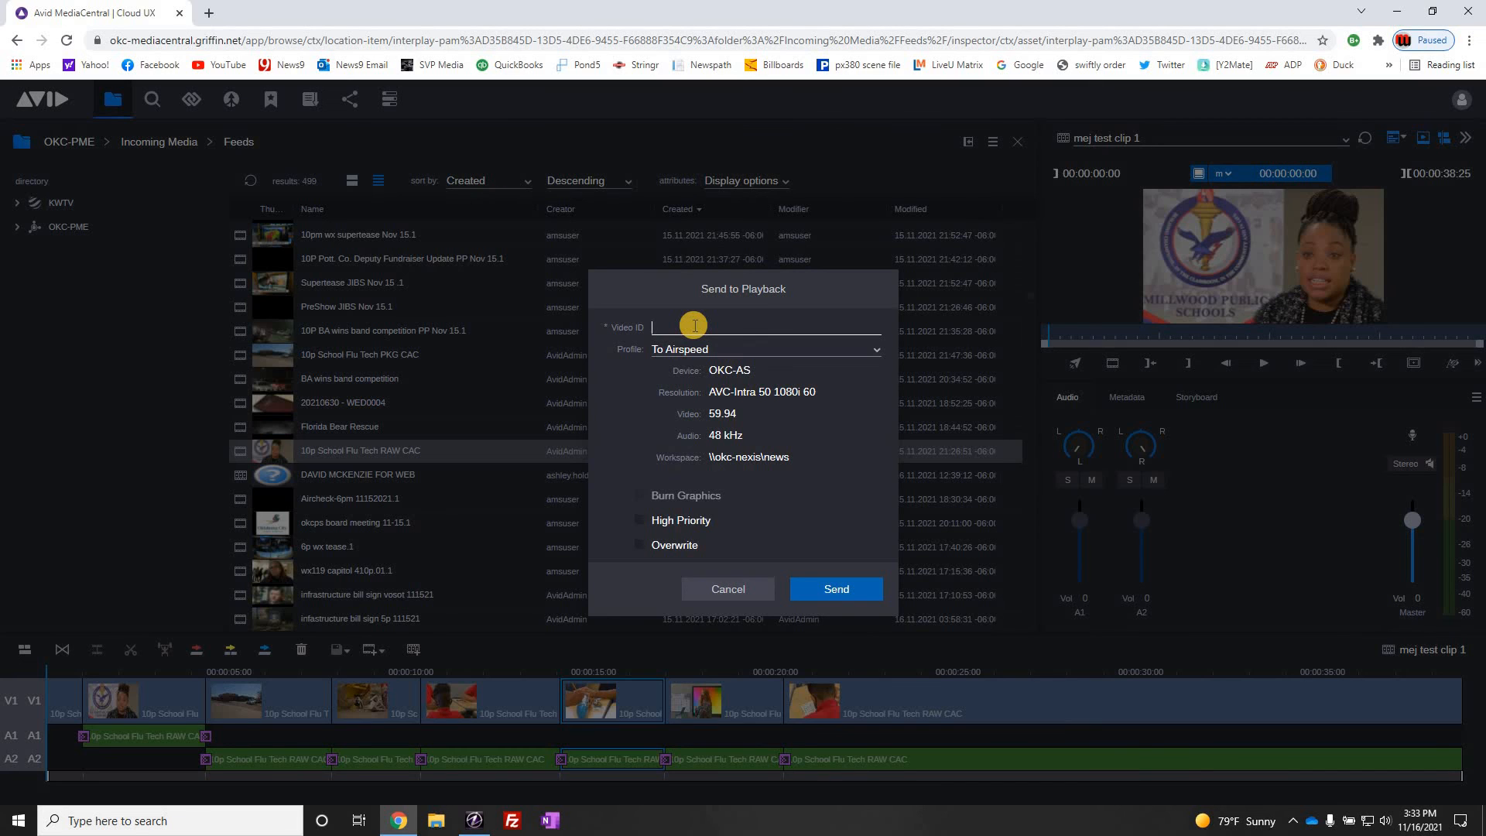
text(1132021HNZ)
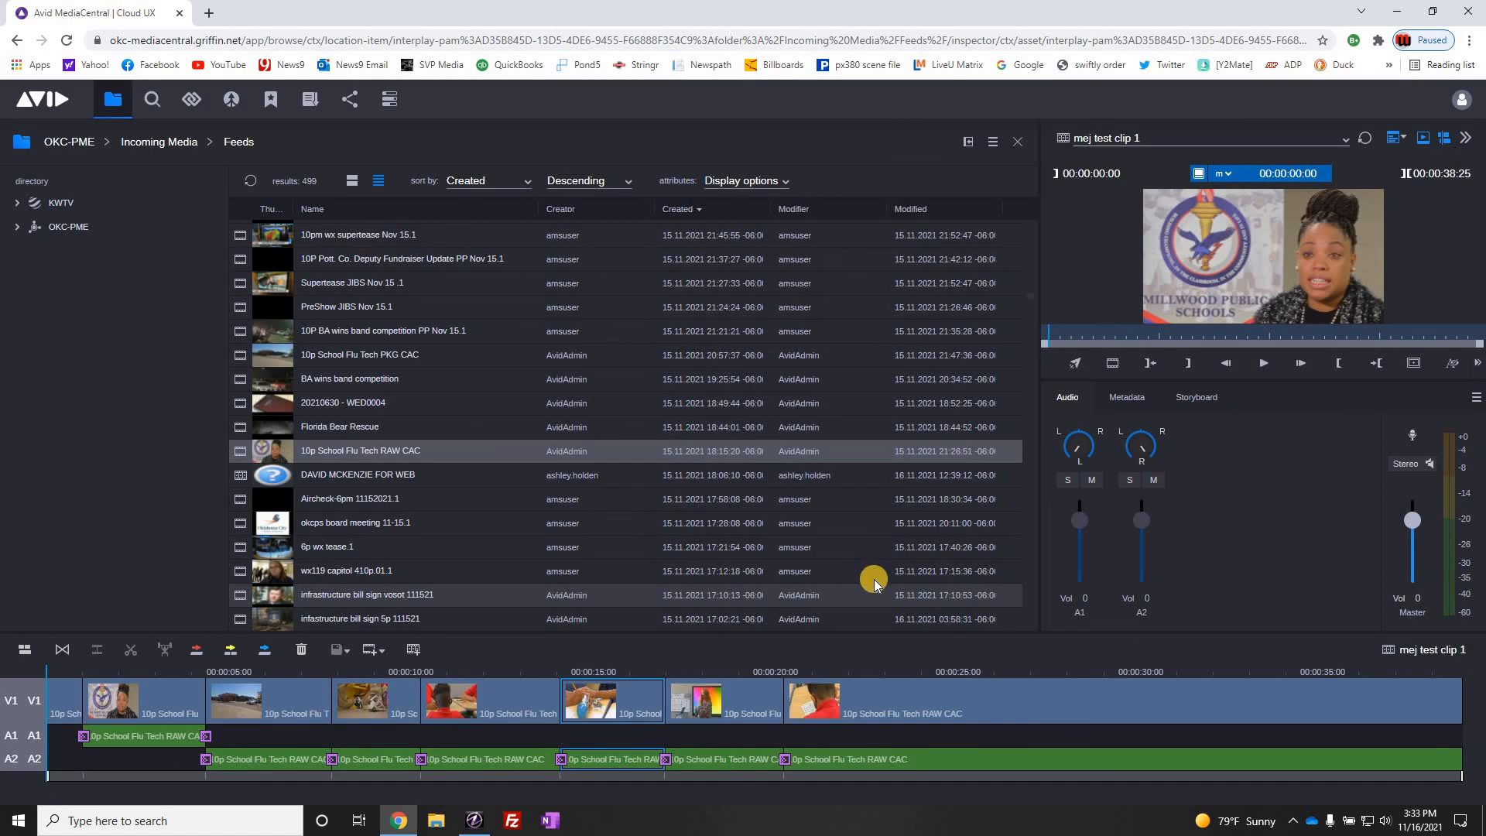
Step: Sort the process list by creation time, newest first, to monitor the mej test clip 1 transfer, and switch to iNEWS to check its status
click(390, 108)
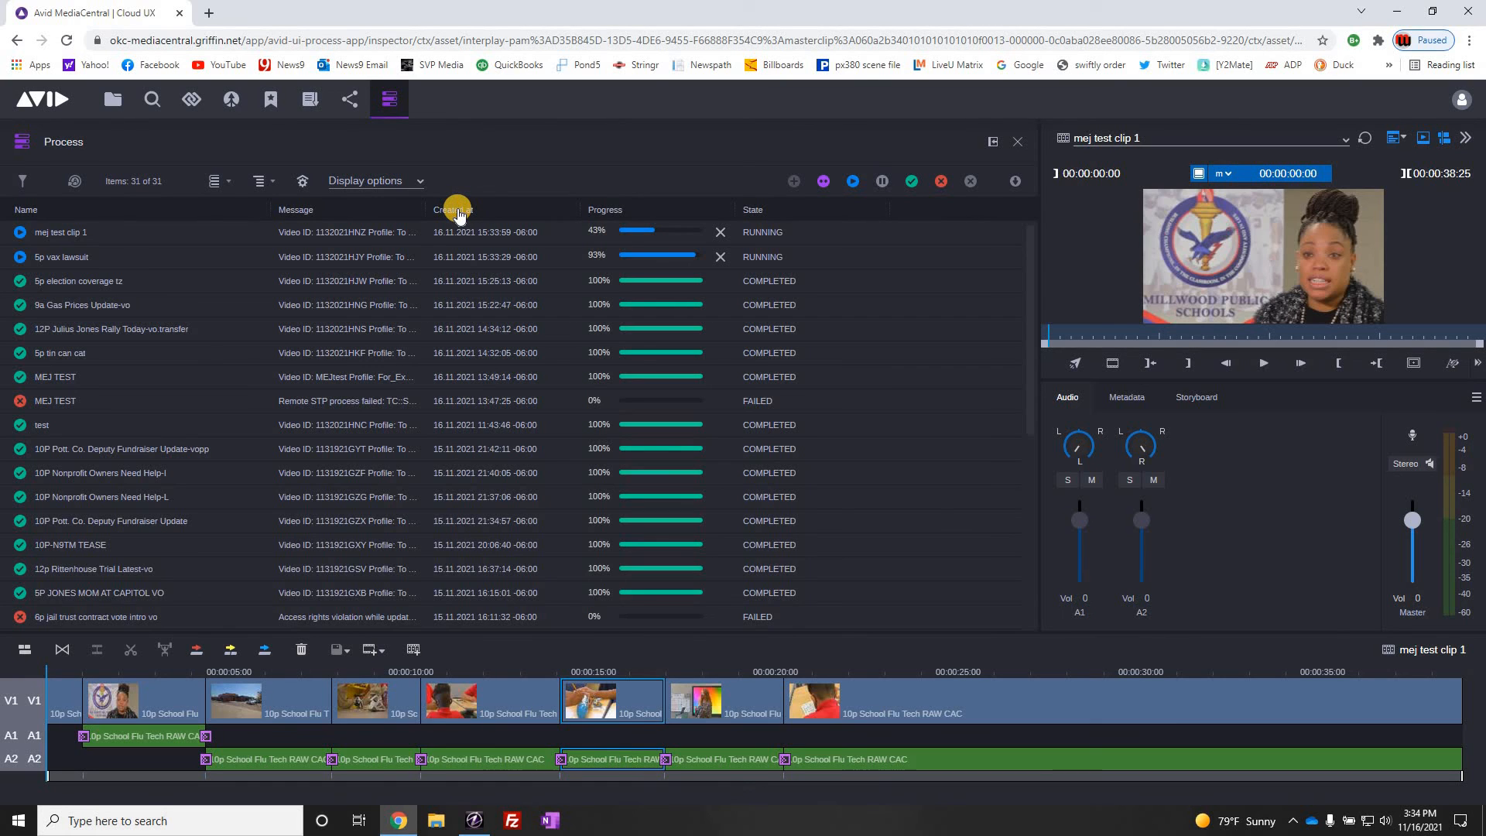
click(457, 211)
click(456, 211)
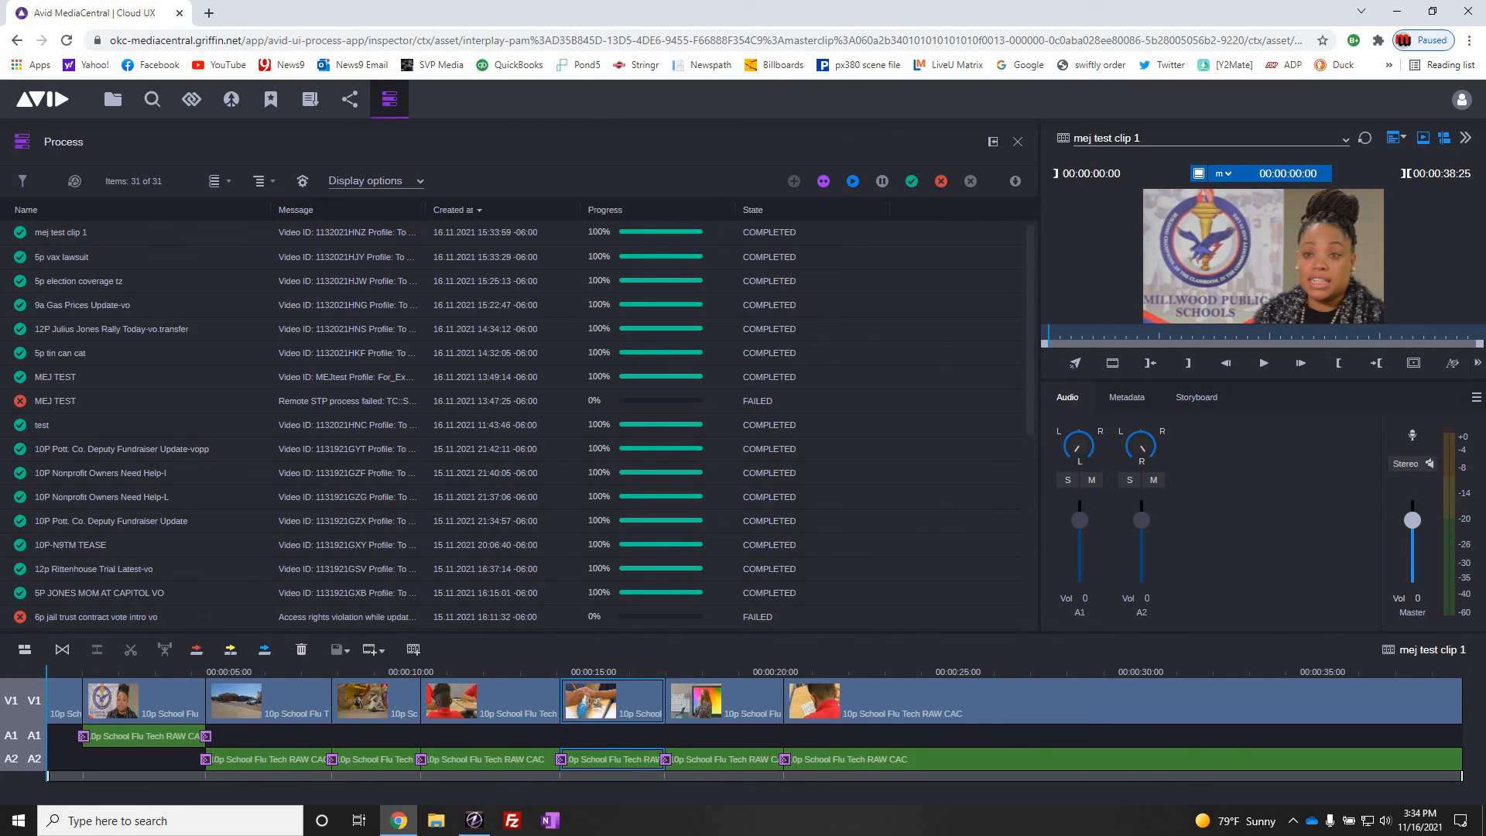
key(alt+Tab)
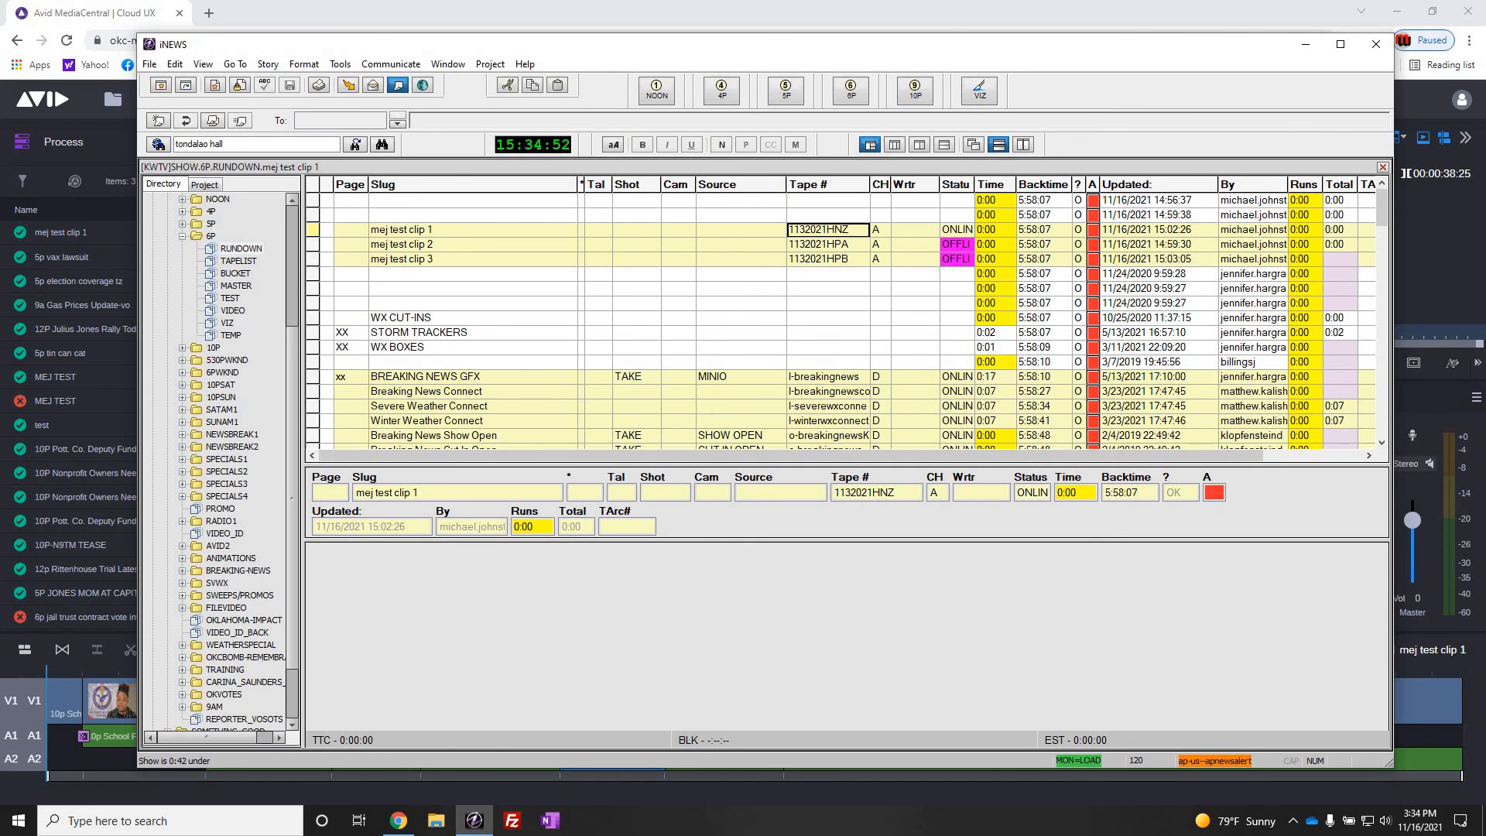
Step: Switch back from iNEWS to MediaCentral and park the playhead at the start of the mej test clip 1 sequence
drag(1212, 51, 1485, 51)
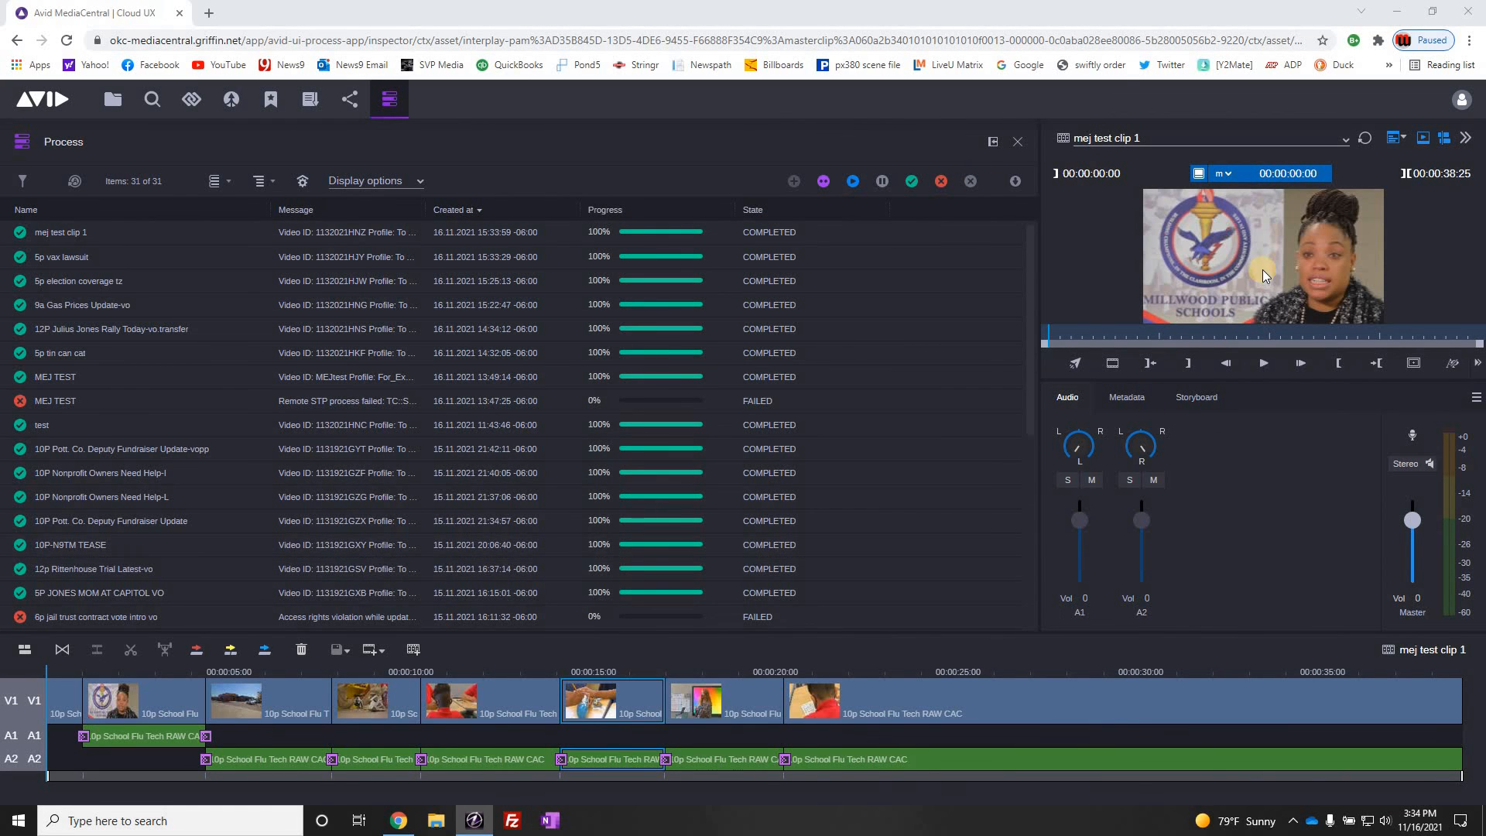
mouse_move(1264, 267)
drag(86, 667, 49, 670)
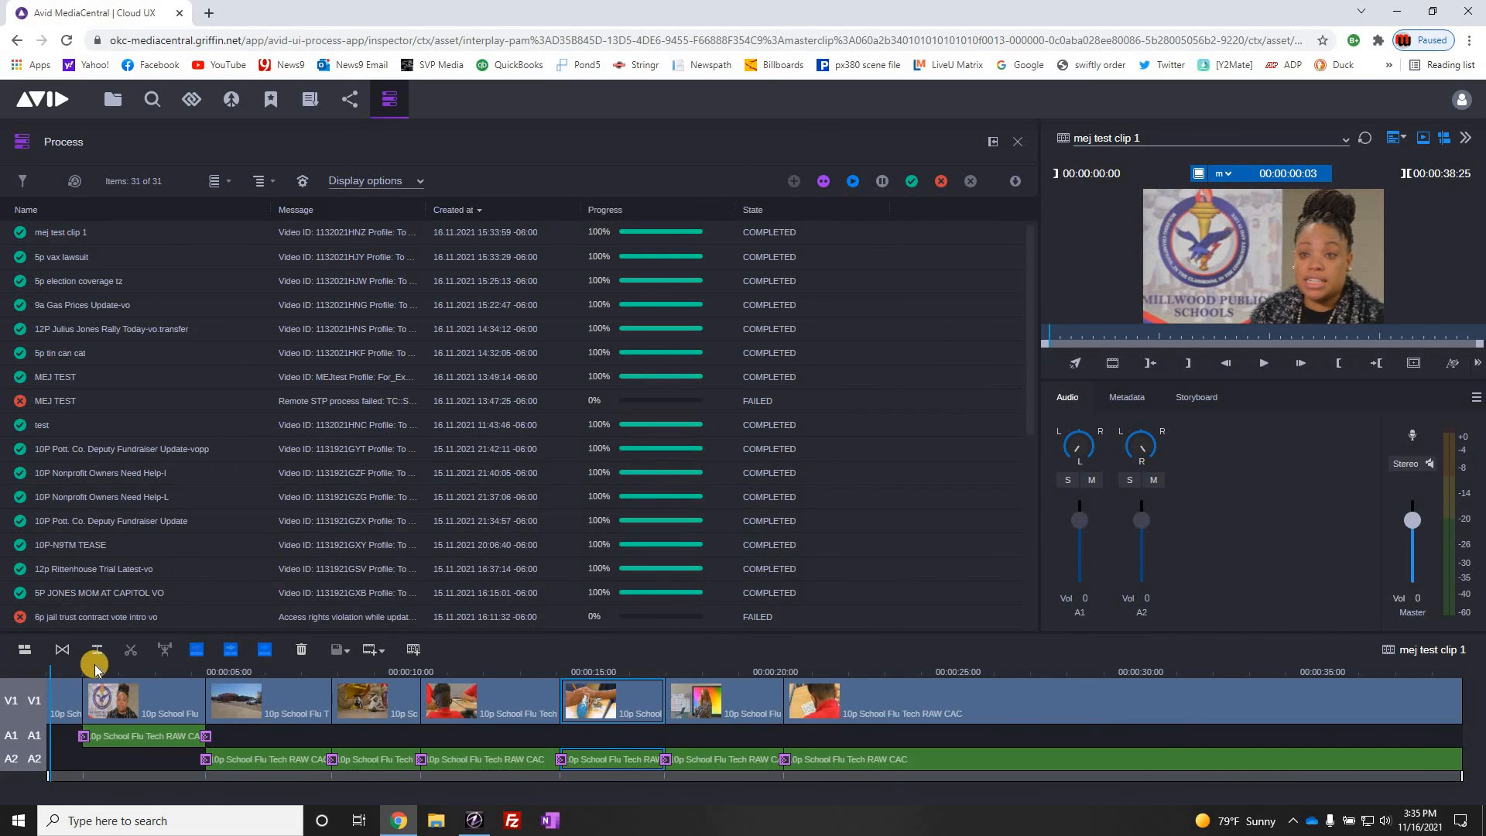
drag(126, 671, 44, 728)
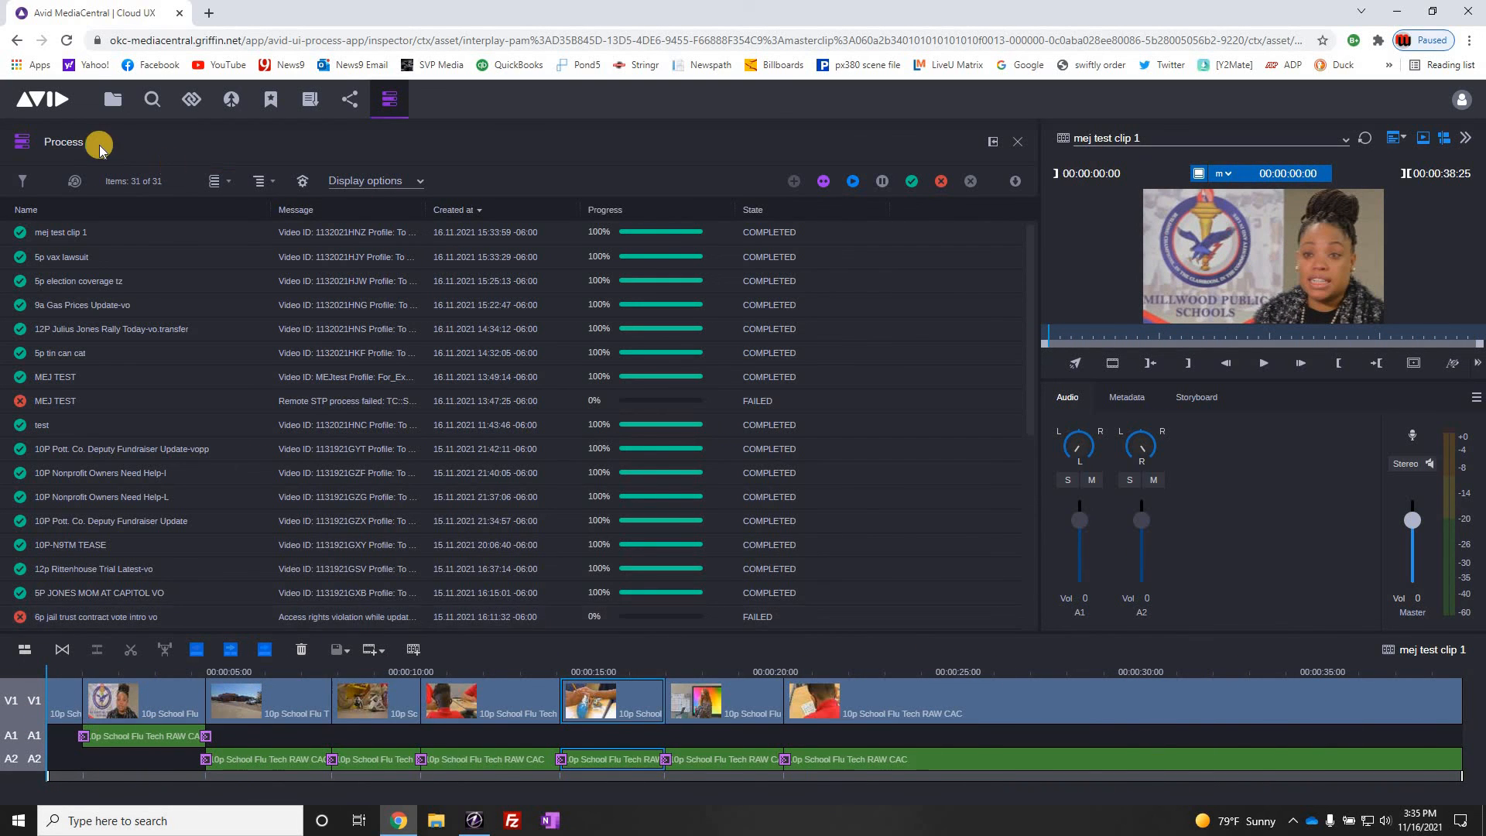
Step: Return to the media browser and look through the clips in the Incoming Media Feeds folder
click(112, 100)
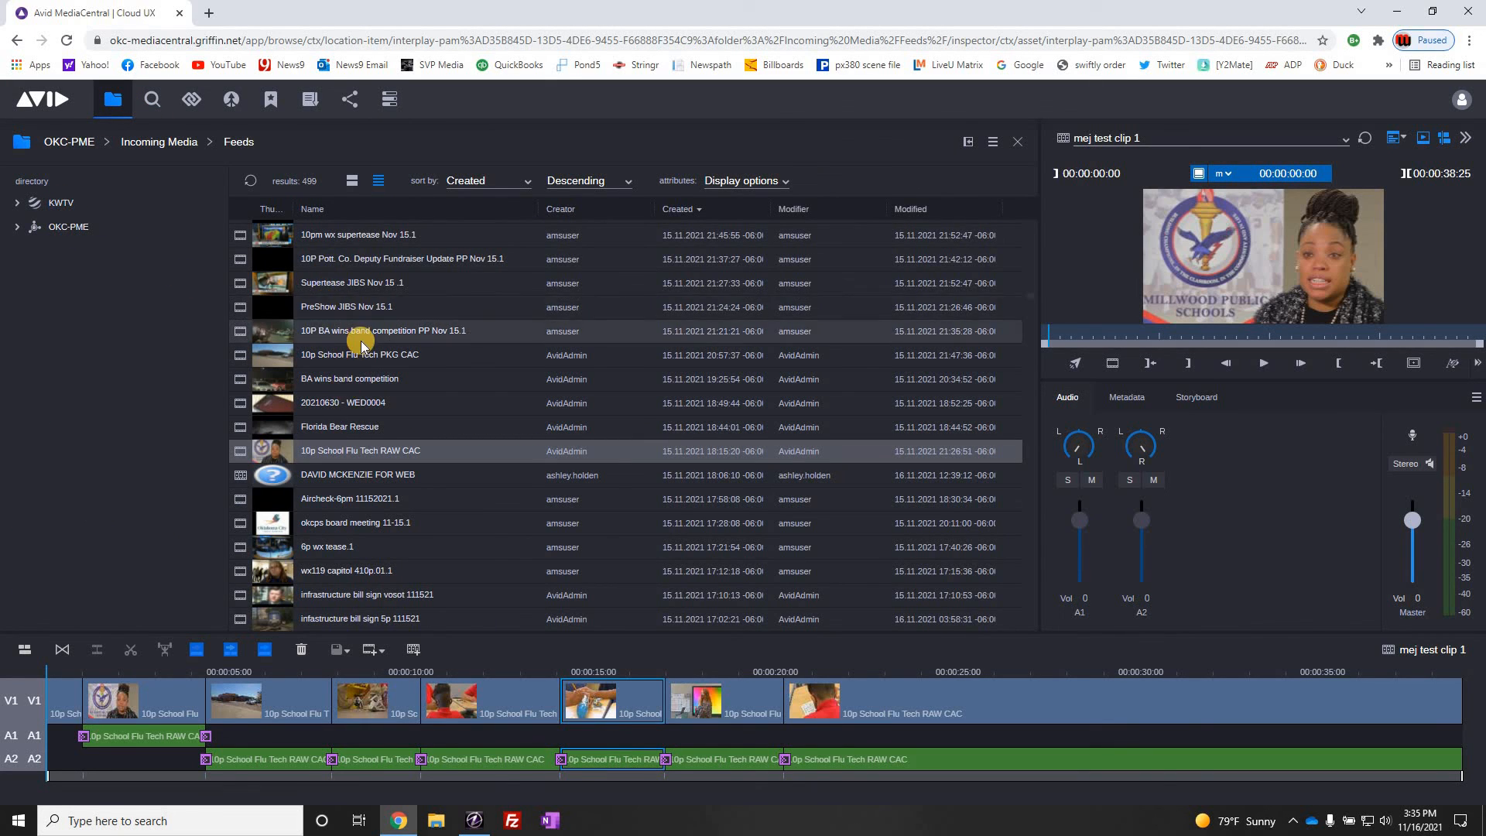
scroll(464, 364, down, 3)
scroll(532, 320, up, 3)
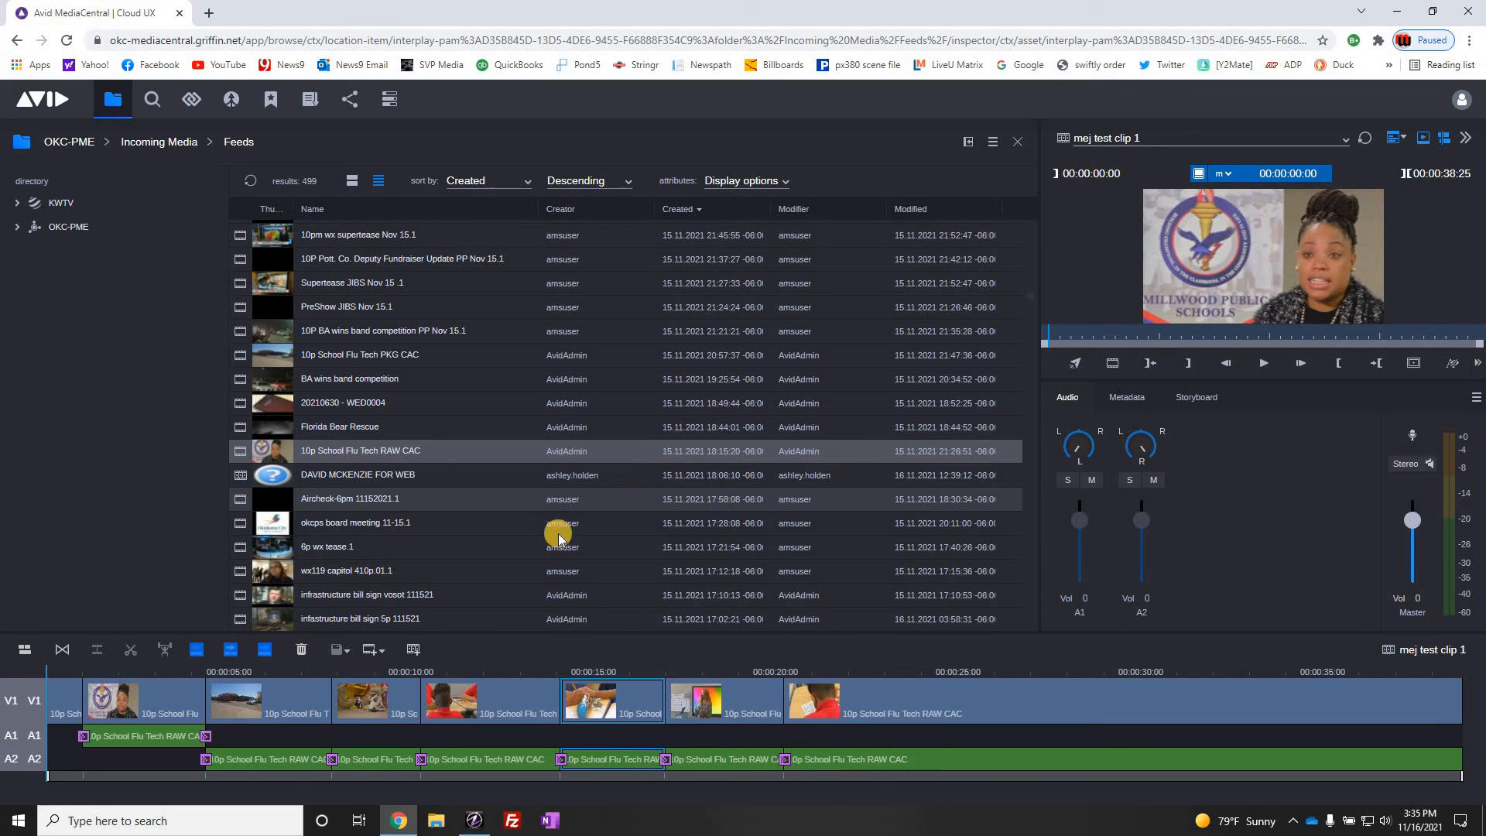
Step: Start creating a new sequence and expand its save location through OKC-PME and Projects to the 02 NEWS folder
click(415, 649)
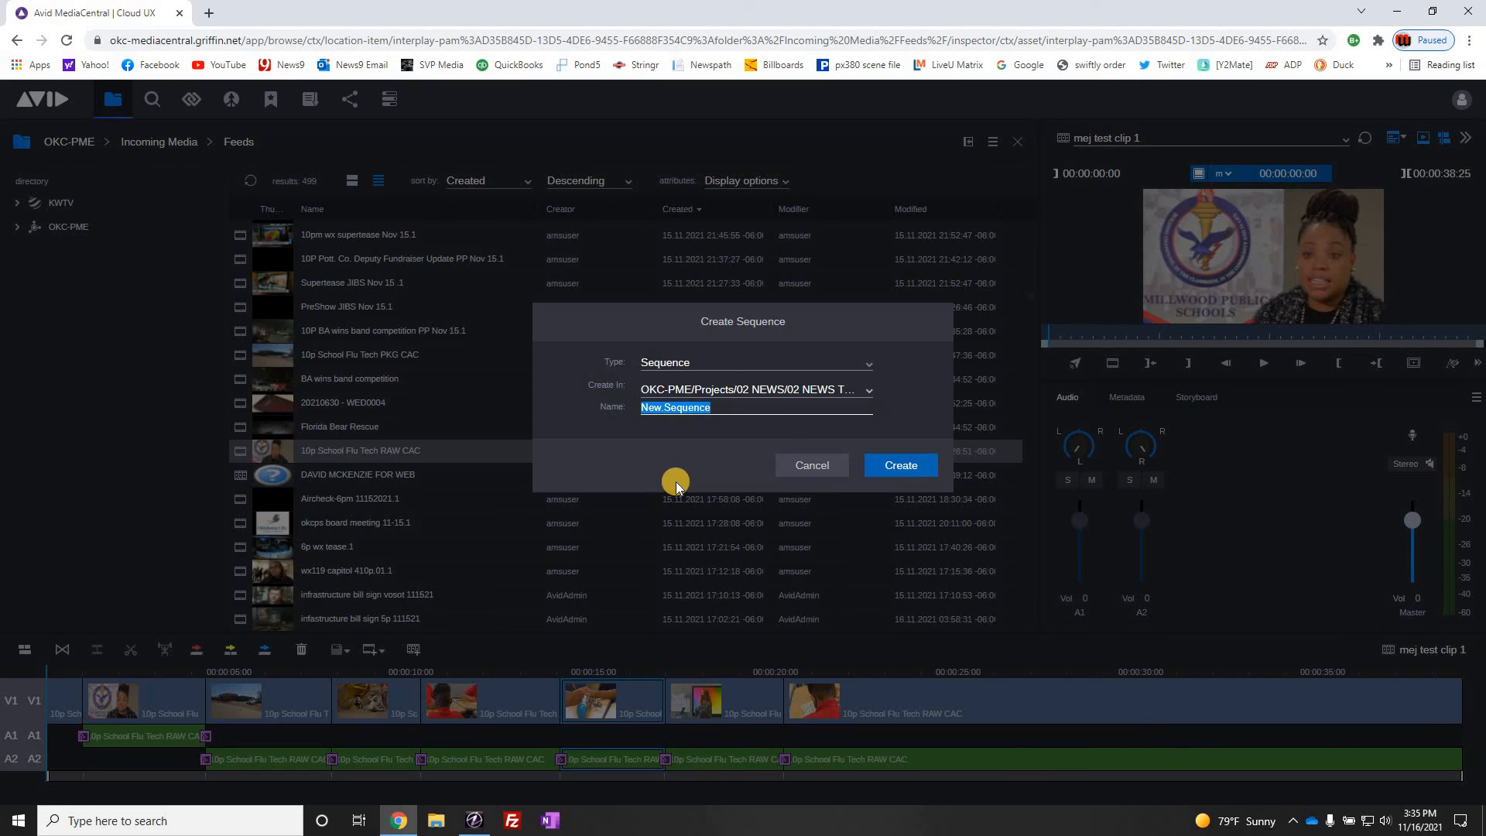
click(872, 393)
click(657, 408)
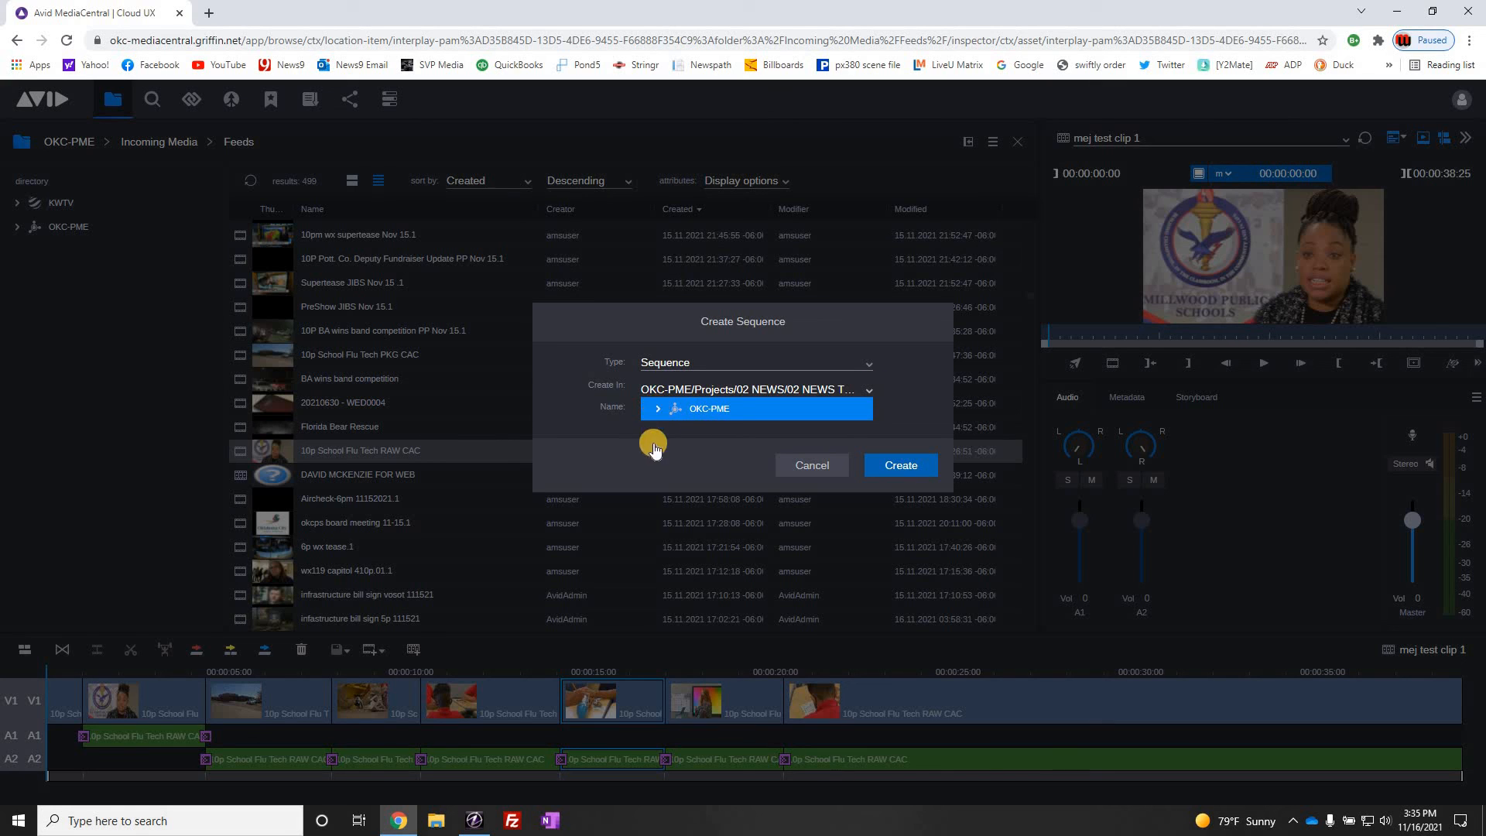
click(670, 505)
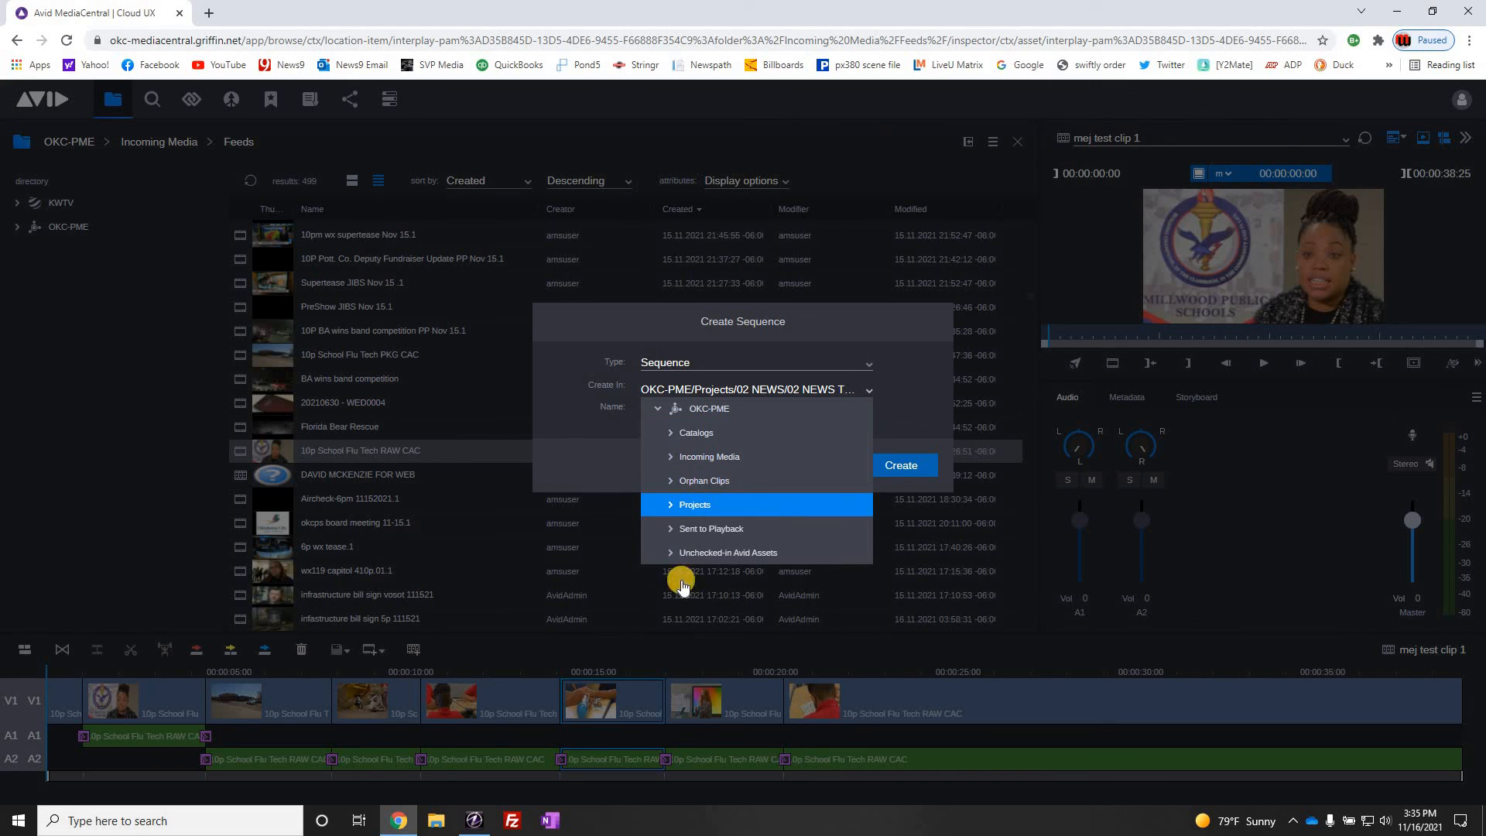
click(680, 650)
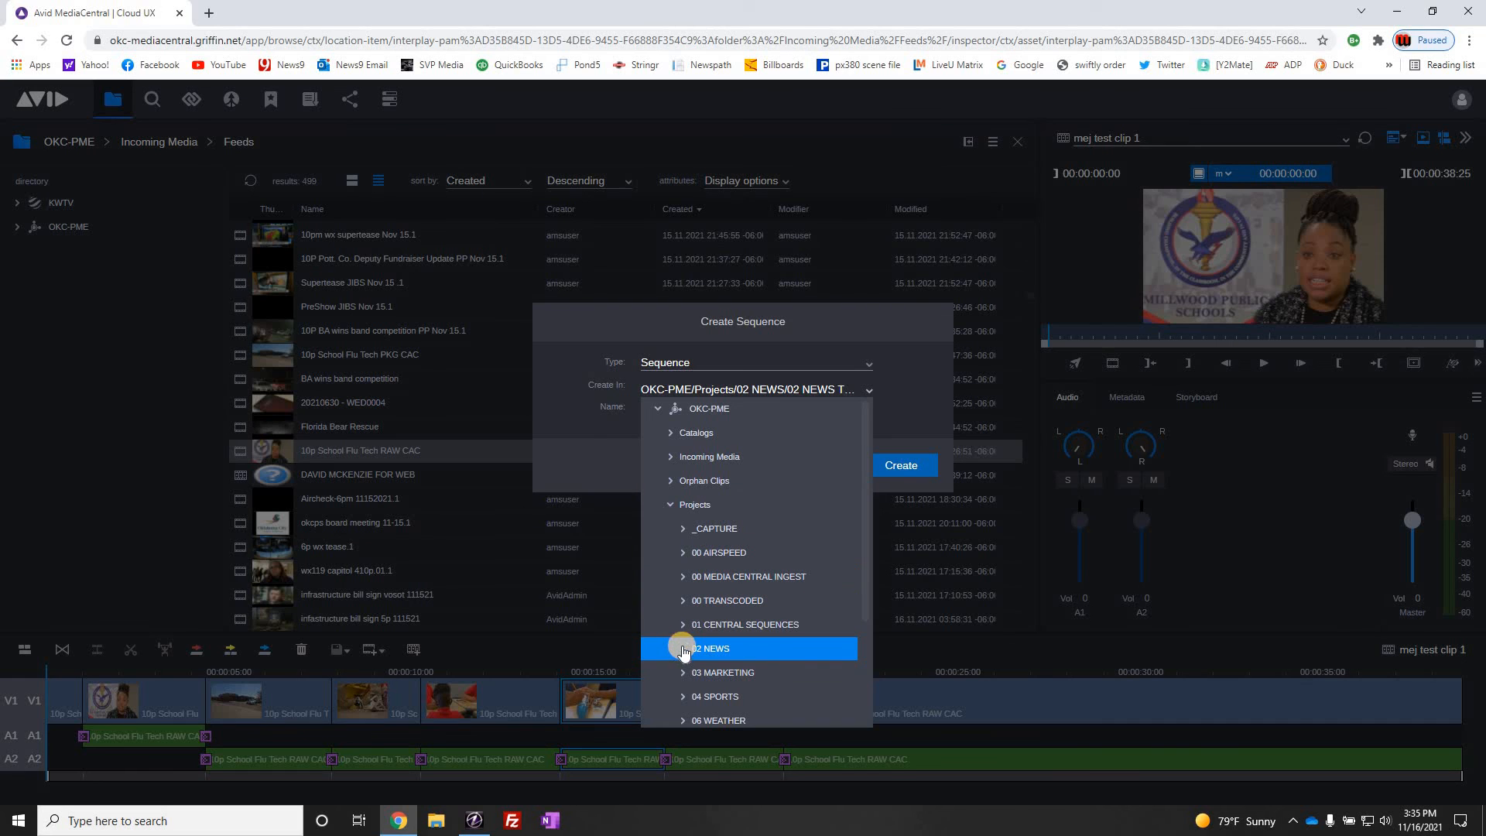
Step: Examine the subfolders of 03 NEWS WEDNESDAY as possible save locations and cancel the new sequence
scroll(687, 596, down, 3)
click(694, 543)
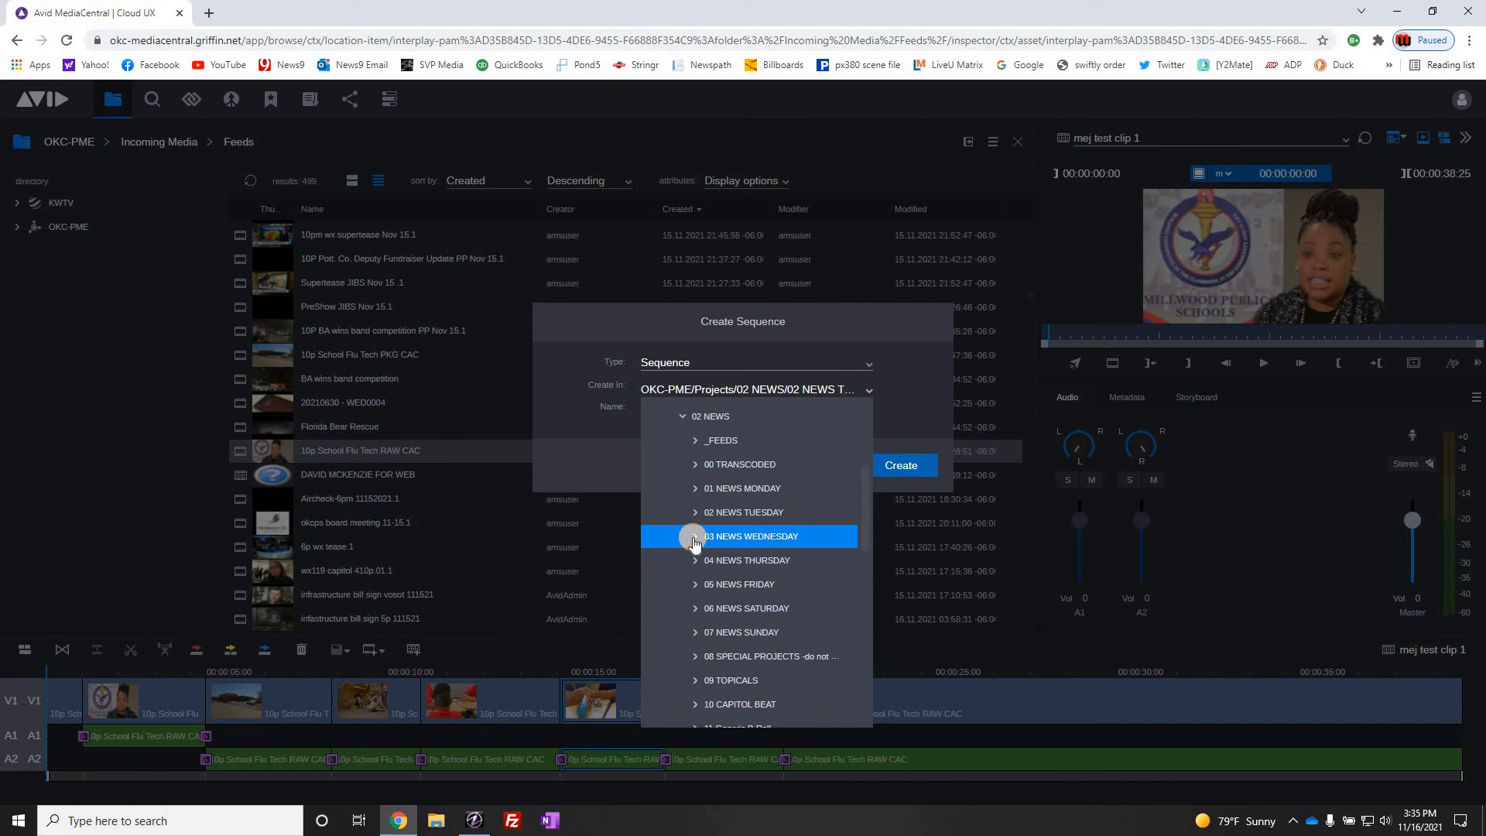
click(751, 587)
scroll(749, 592, down, 3)
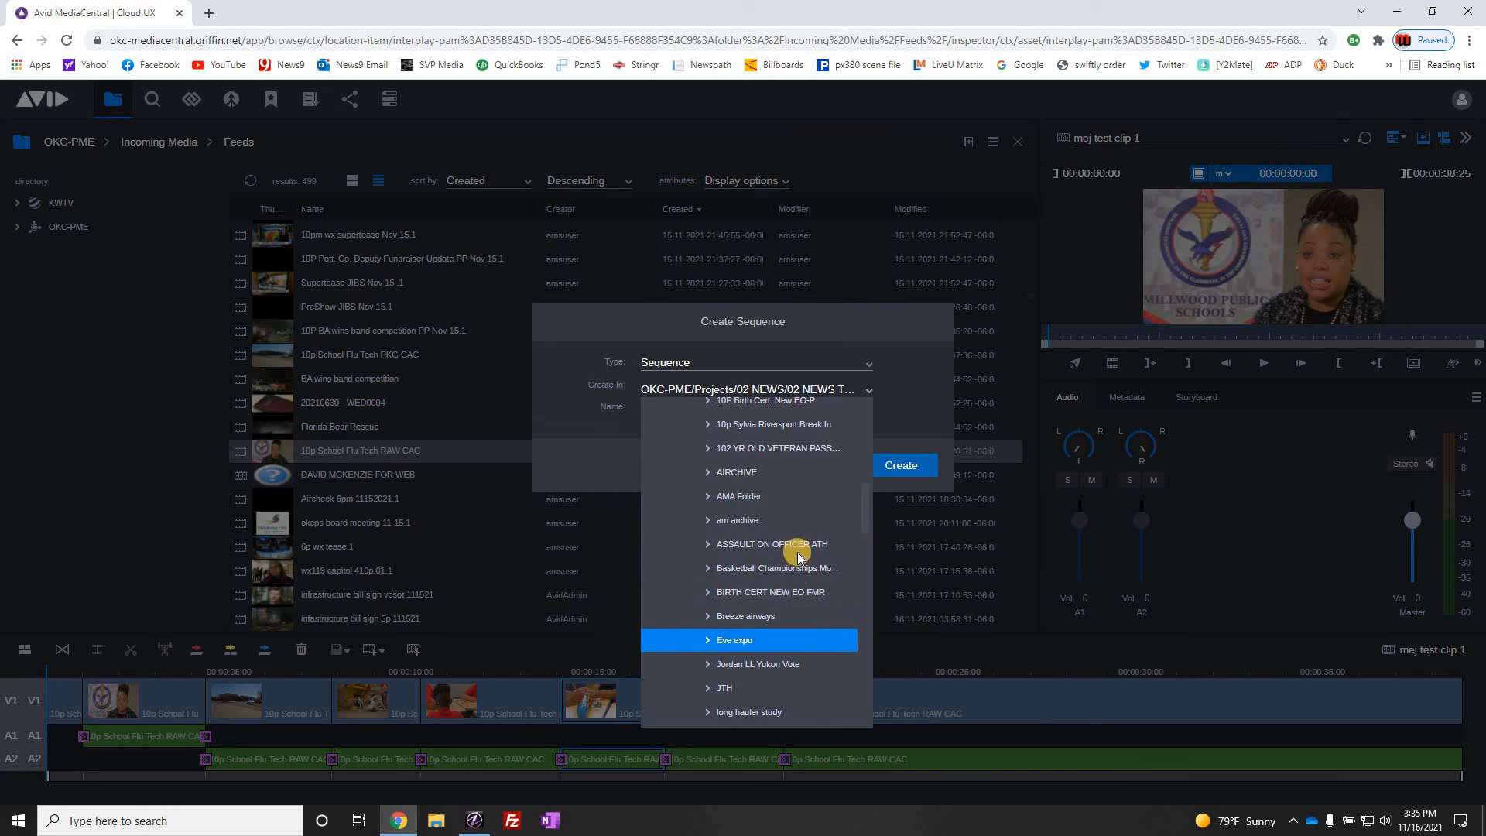
scroll(746, 565, down, 3)
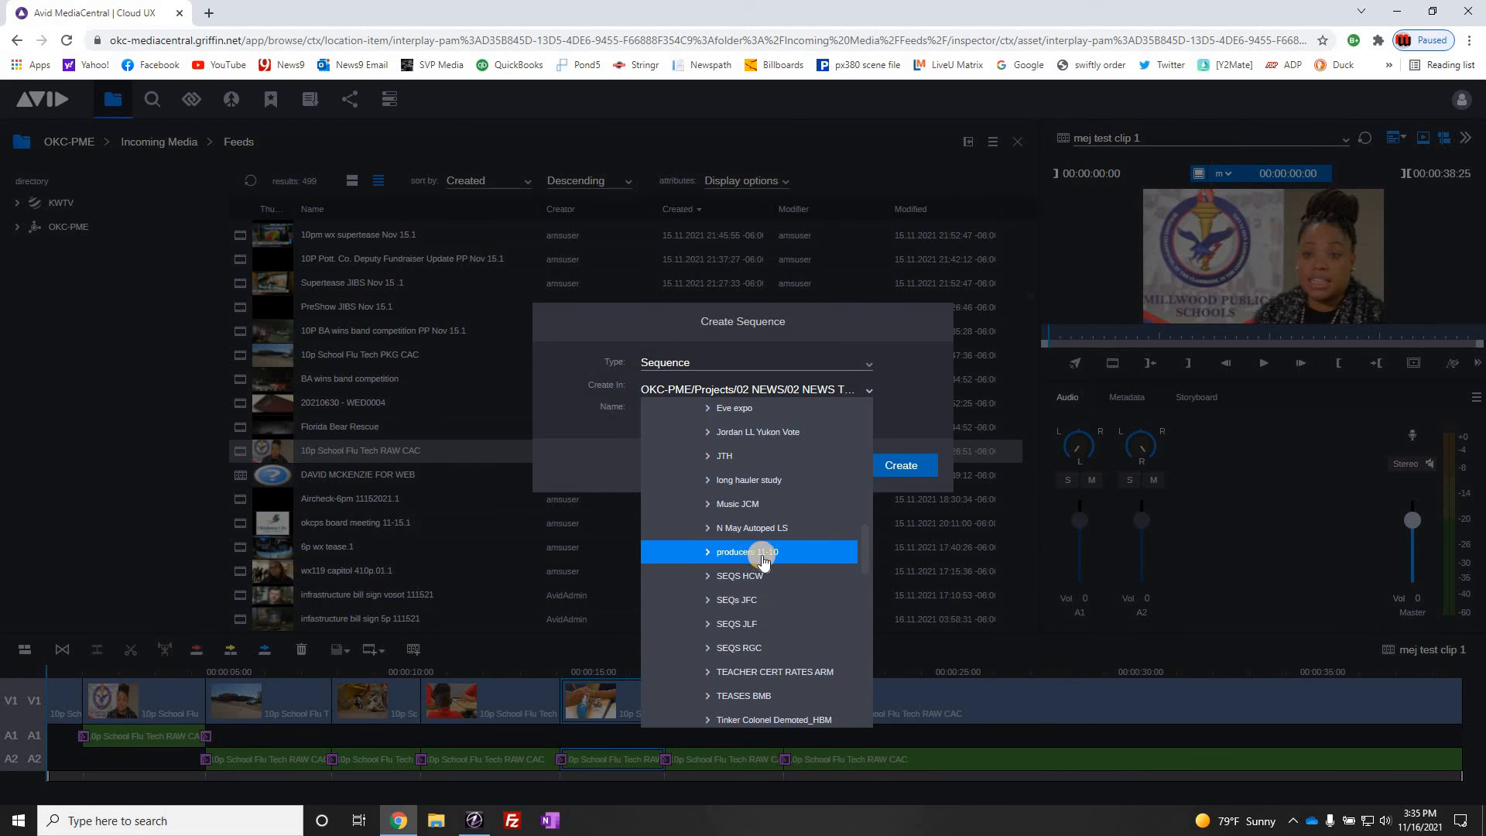
scroll(759, 549, up, 5)
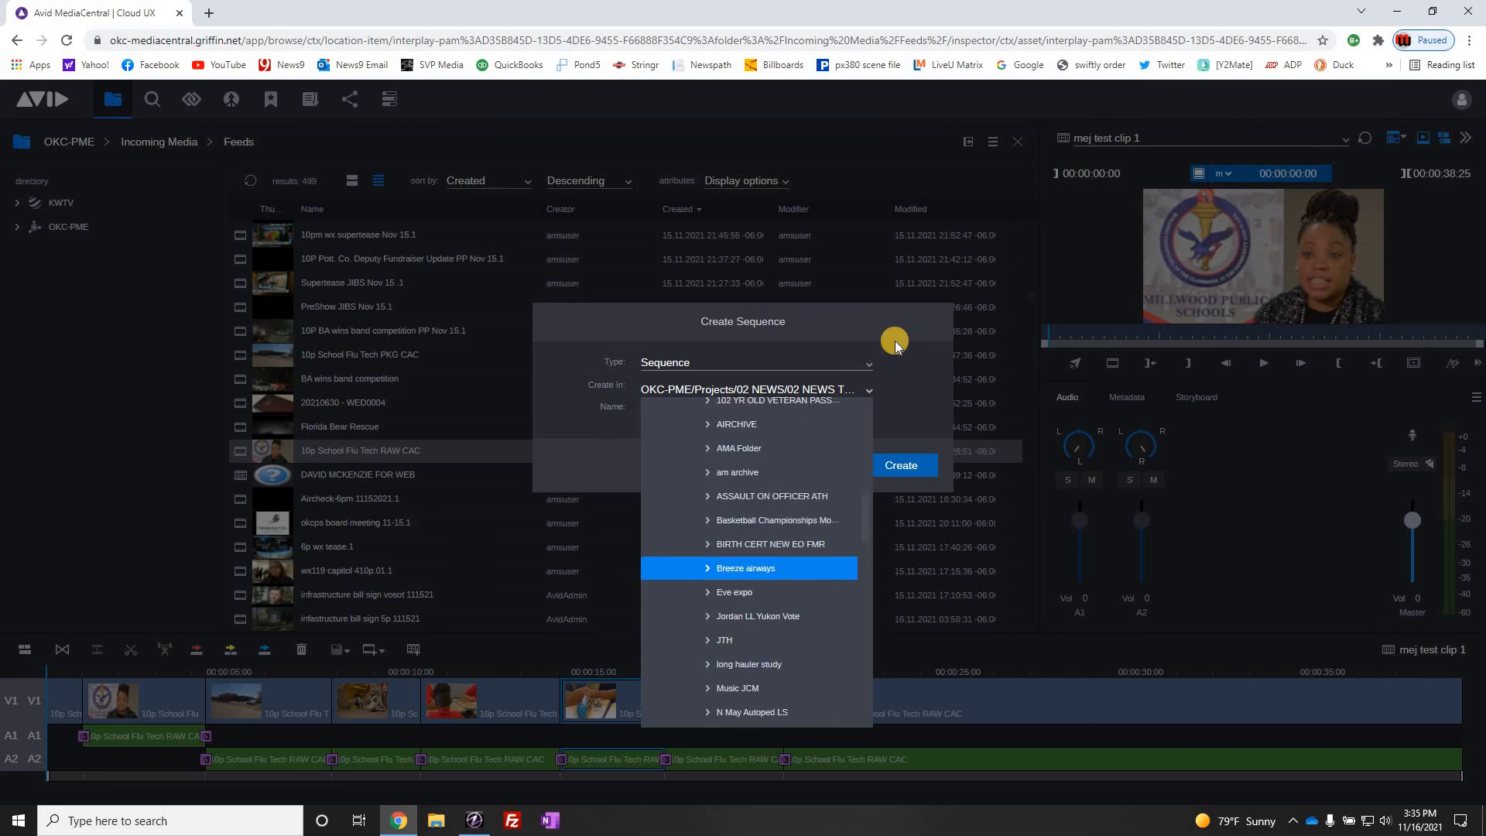
click(882, 323)
click(825, 467)
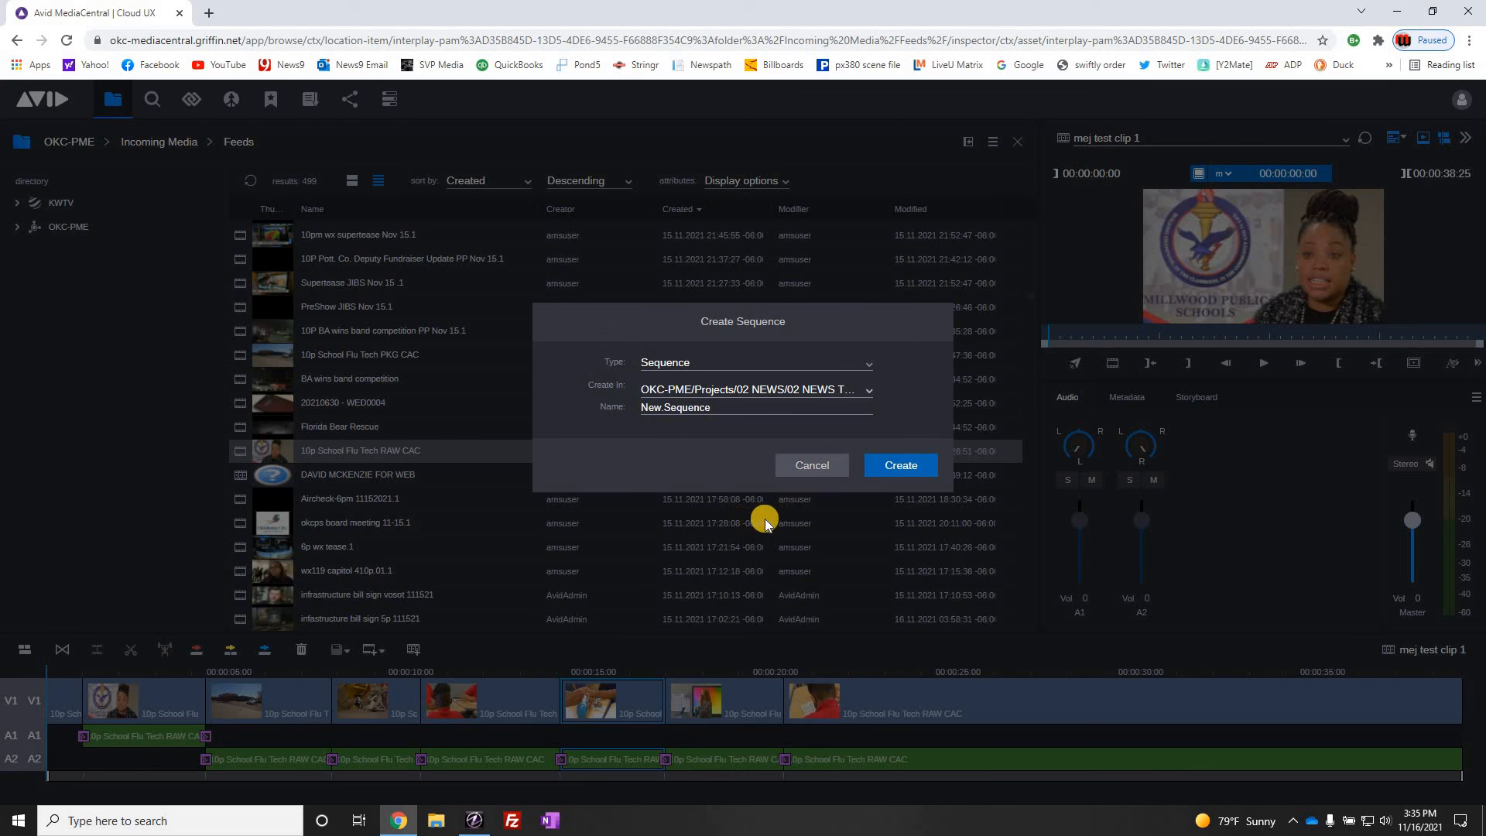